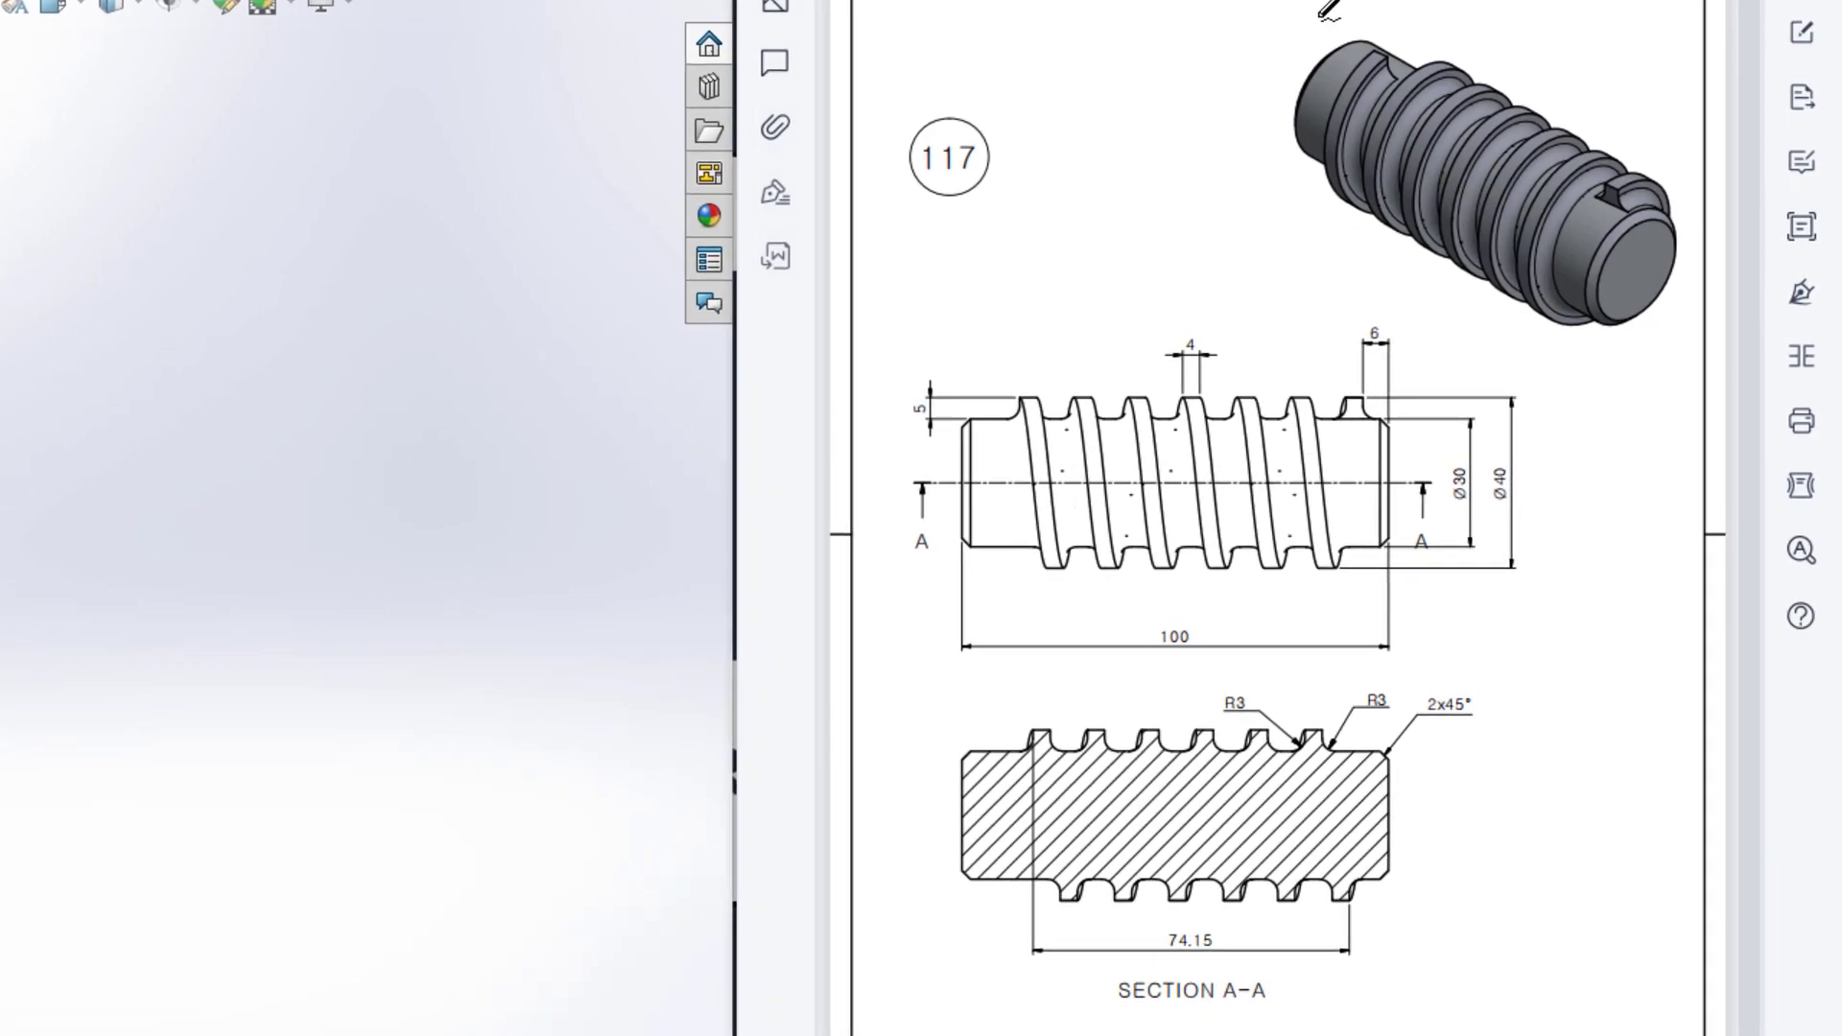
Step: Mark up the reference drawing's views, centreline, Ø30 body edges and shaft ends
mouse_move(1327, 14)
mouse_down()
mouse_move(1345, 277)
mouse_move(1627, 238)
mouse_move(1420, 82)
mouse_up()
mouse_move(1324, 264)
mouse_down()
mouse_move(941, 420)
mouse_move(1269, 641)
mouse_move(1383, 387)
mouse_move(1269, 285)
mouse_up()
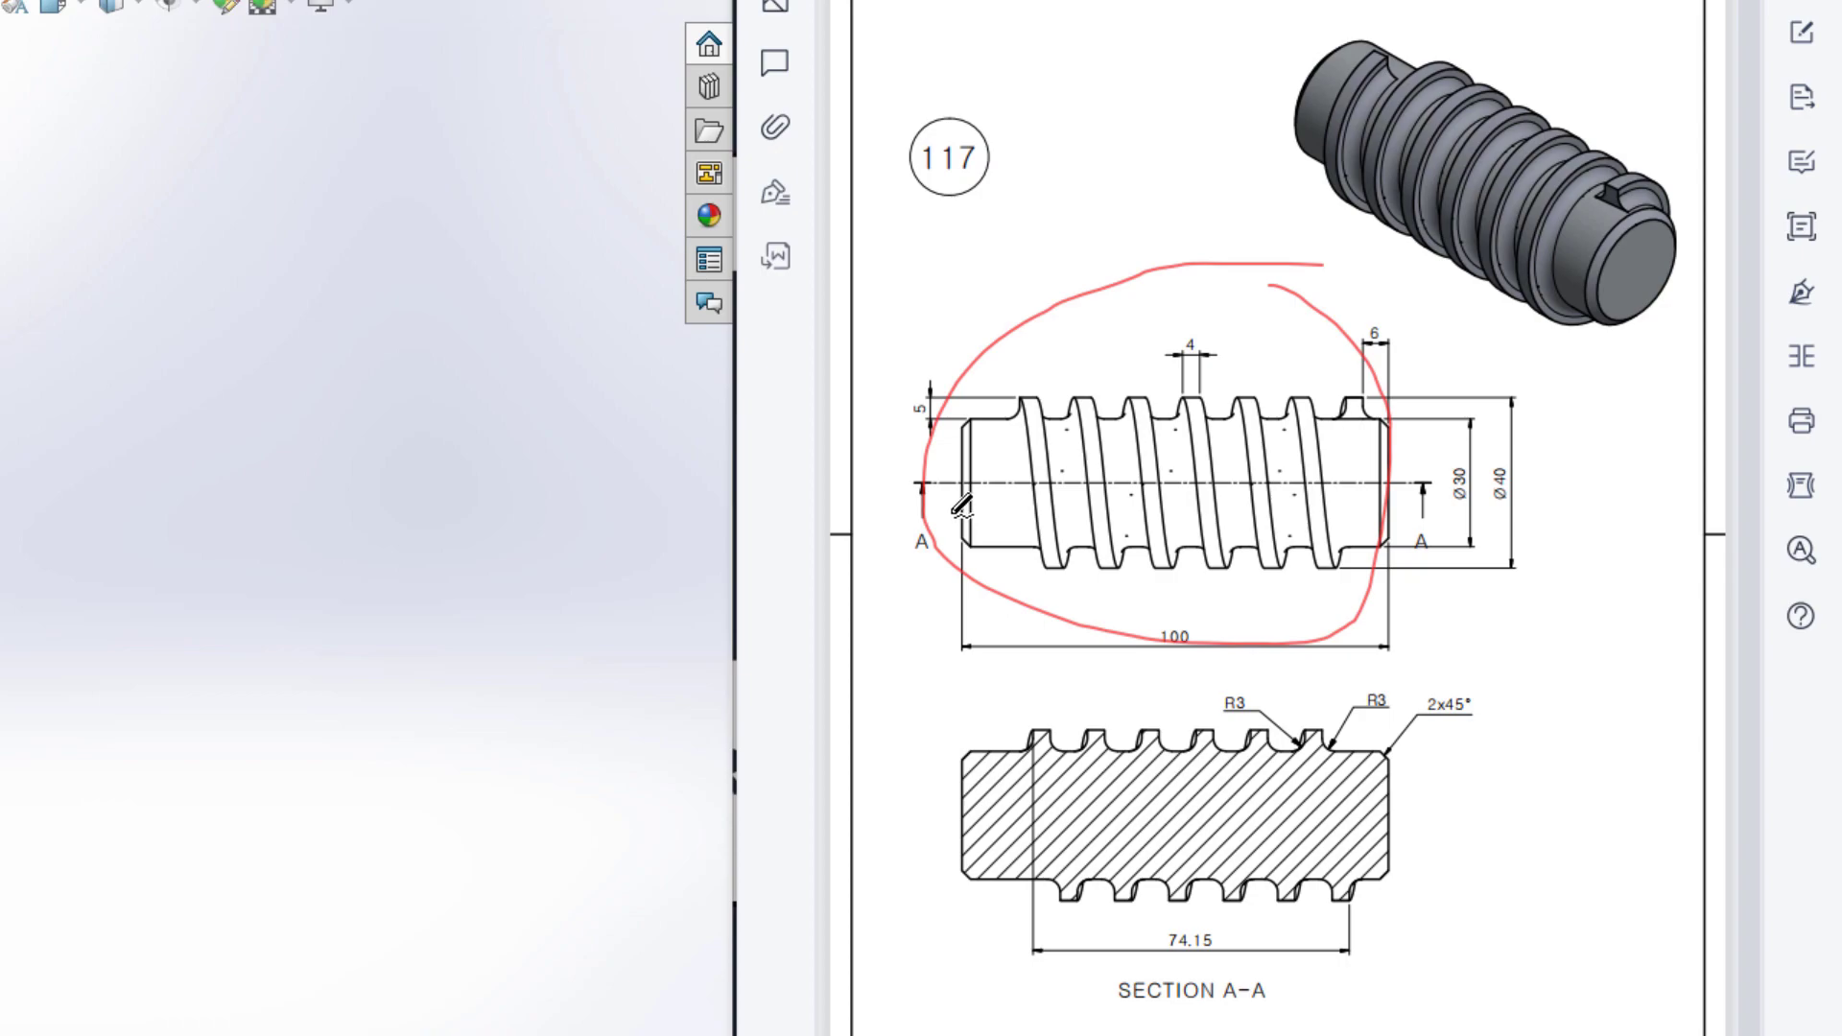
drag(925, 488, 1403, 481)
mouse_move(1463, 675)
mouse_down()
mouse_move(1002, 656)
mouse_move(935, 927)
mouse_move(1225, 1026)
mouse_move(1557, 885)
mouse_up()
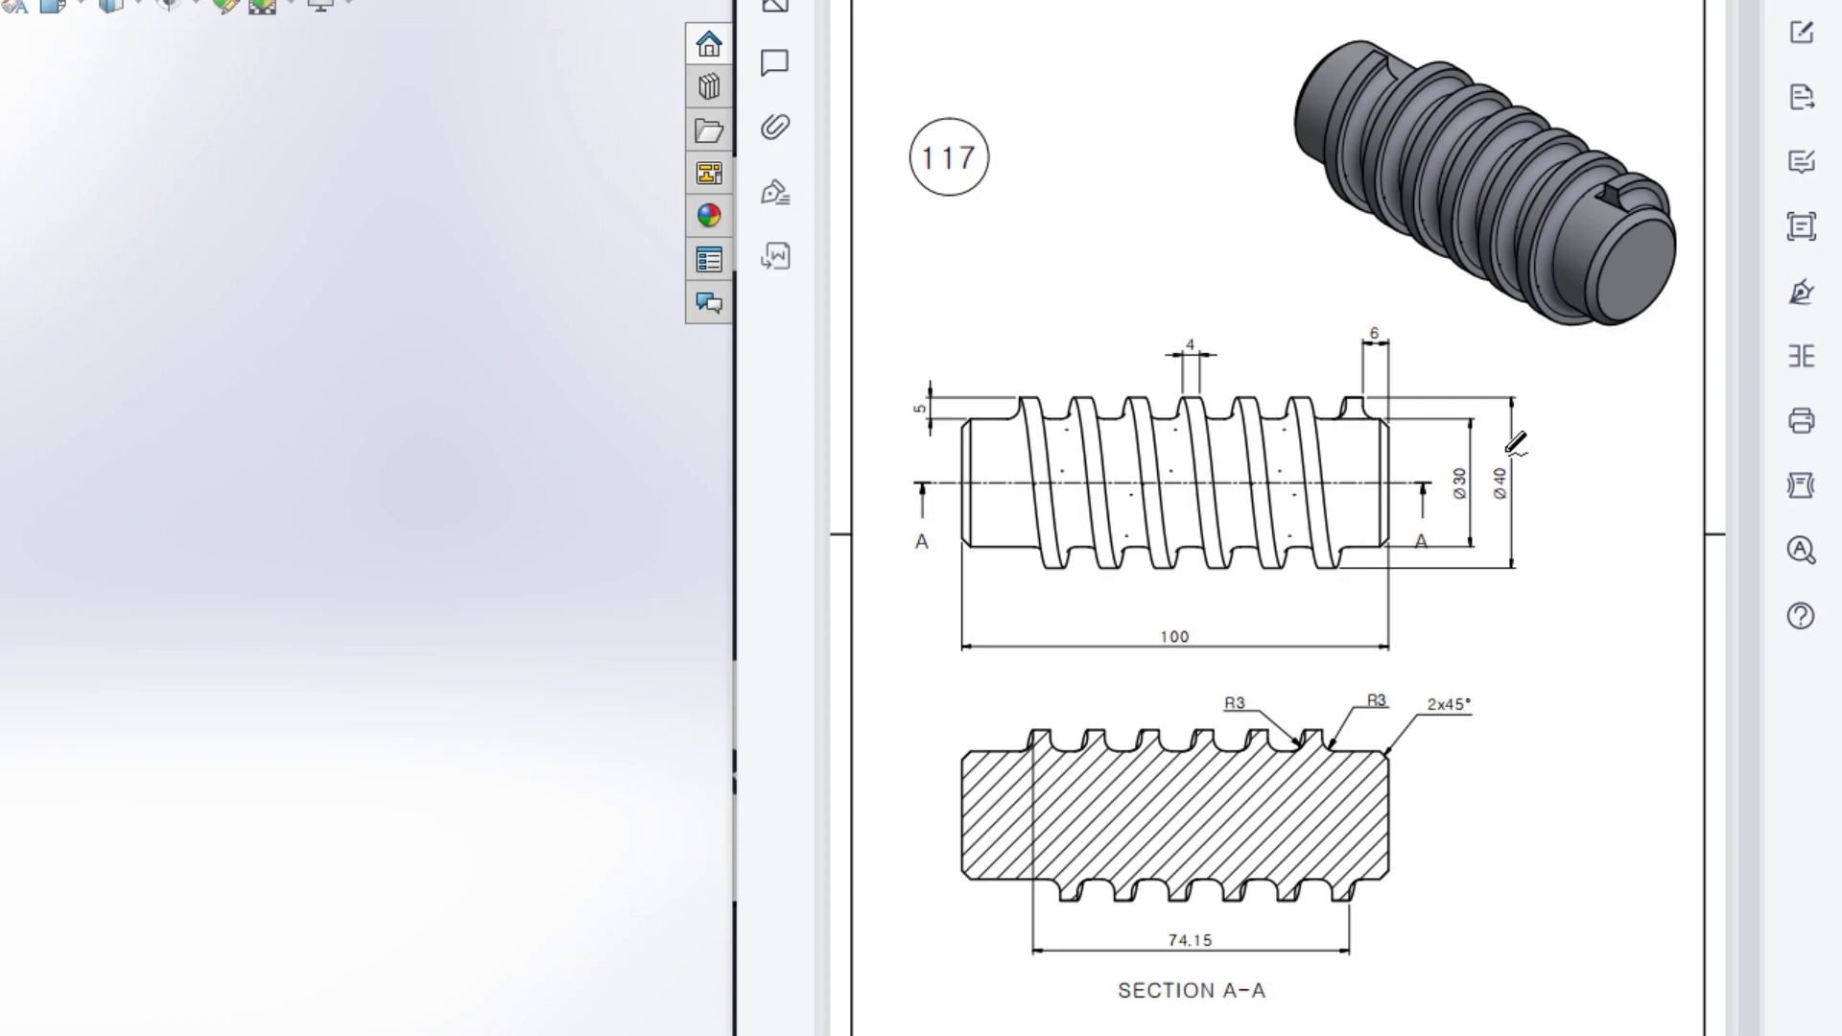
drag(965, 420, 1405, 424)
drag(966, 535, 1401, 545)
drag(1393, 424, 1406, 554)
drag(959, 429, 978, 543)
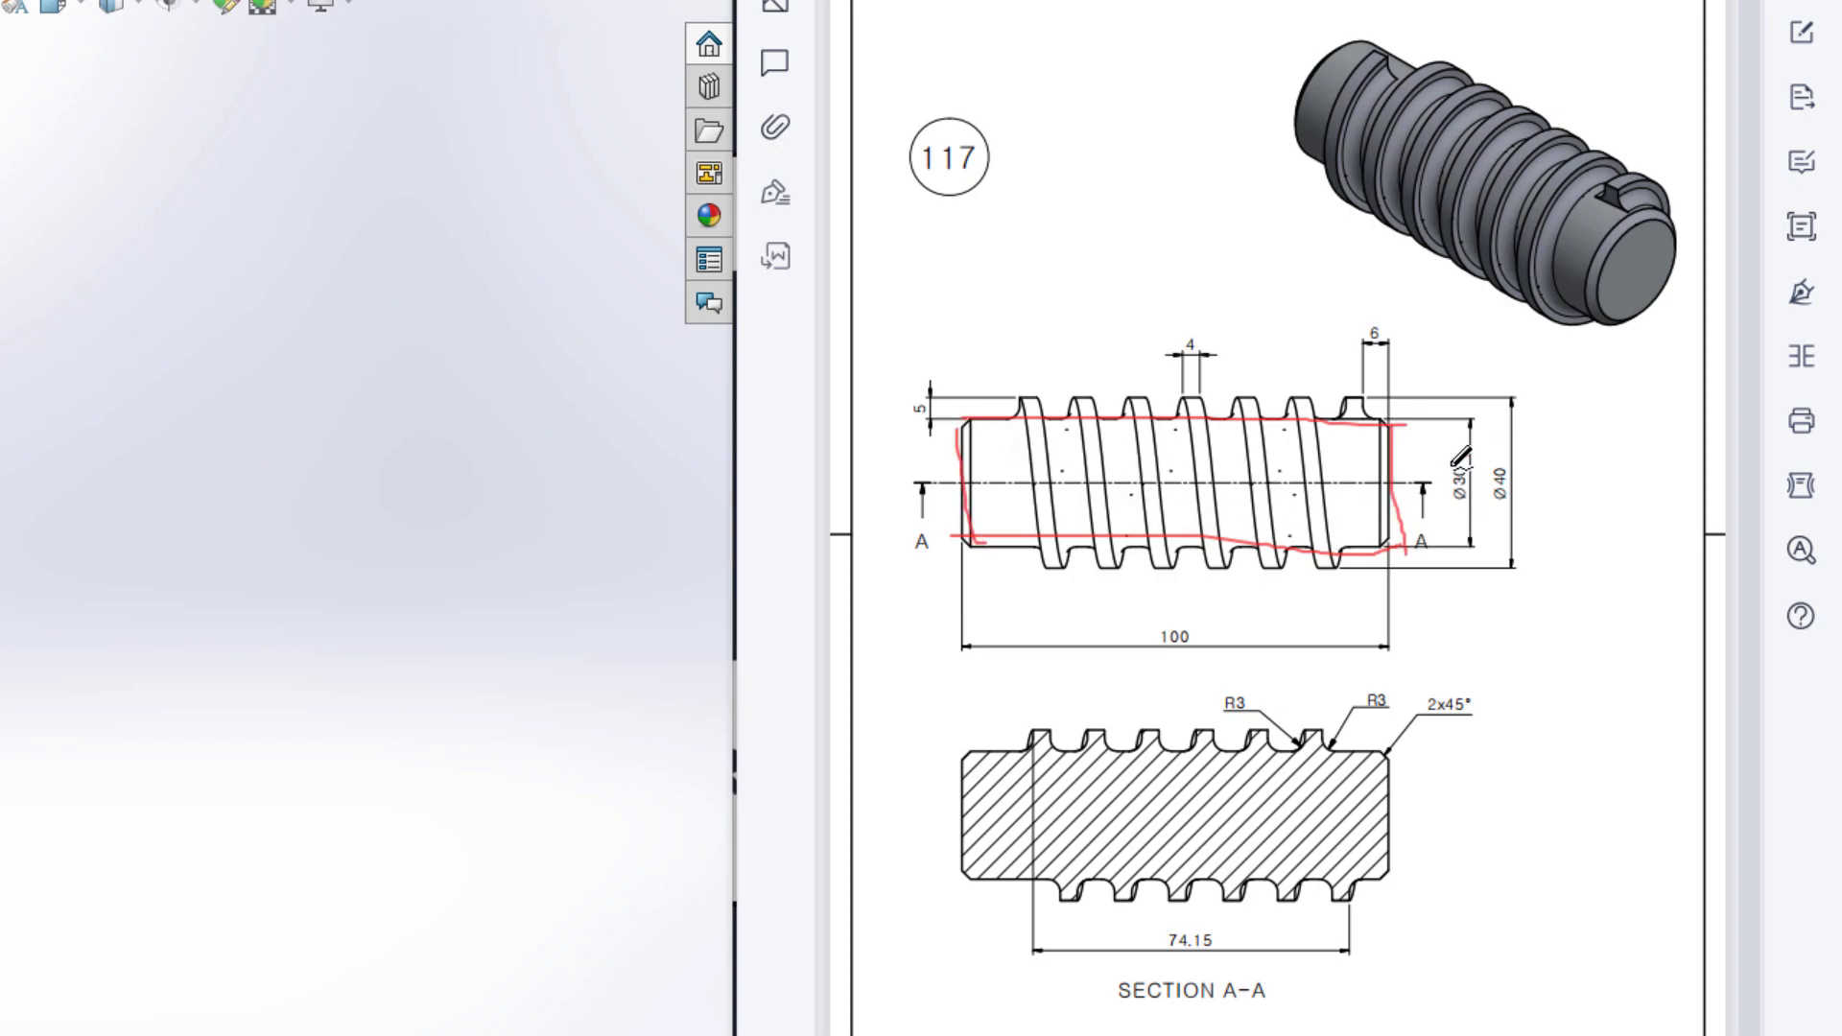
mouse_move(1453, 468)
mouse_down()
mouse_move(1477, 494)
mouse_move(1466, 460)
mouse_up()
key(ctrl+z)
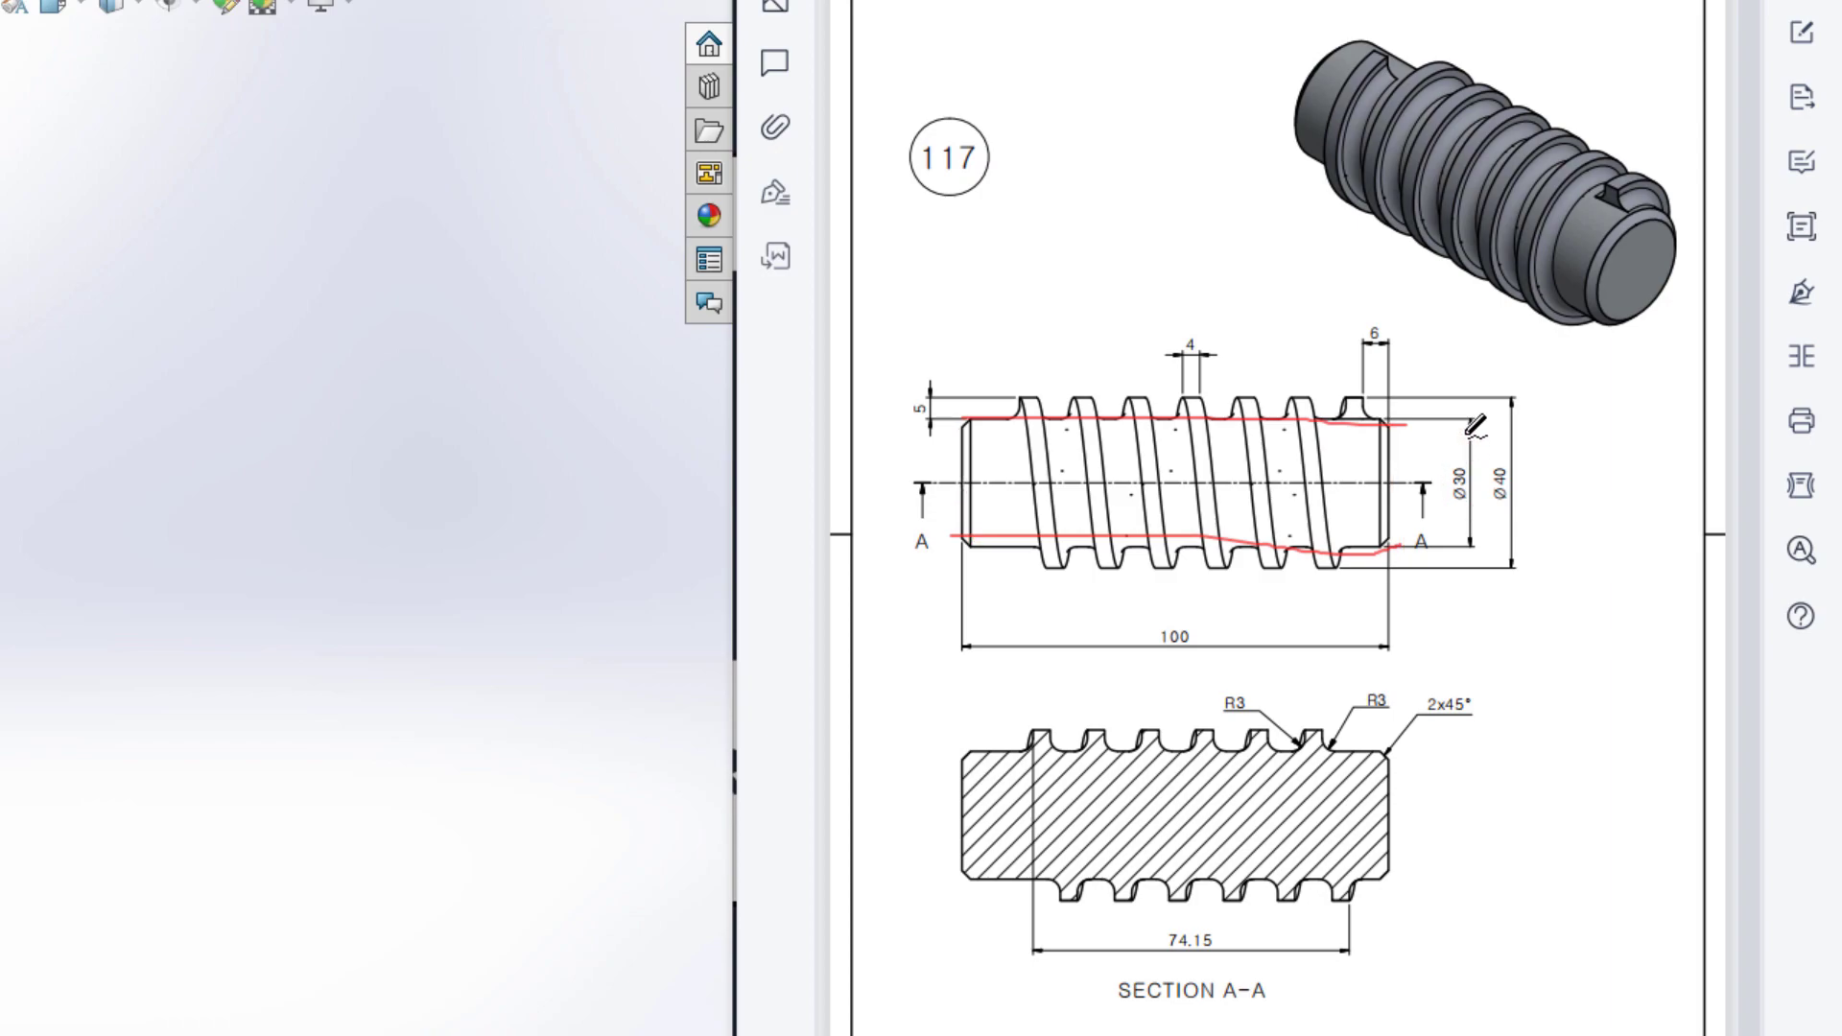
key(ctrl+z)
key(ctrl+z)
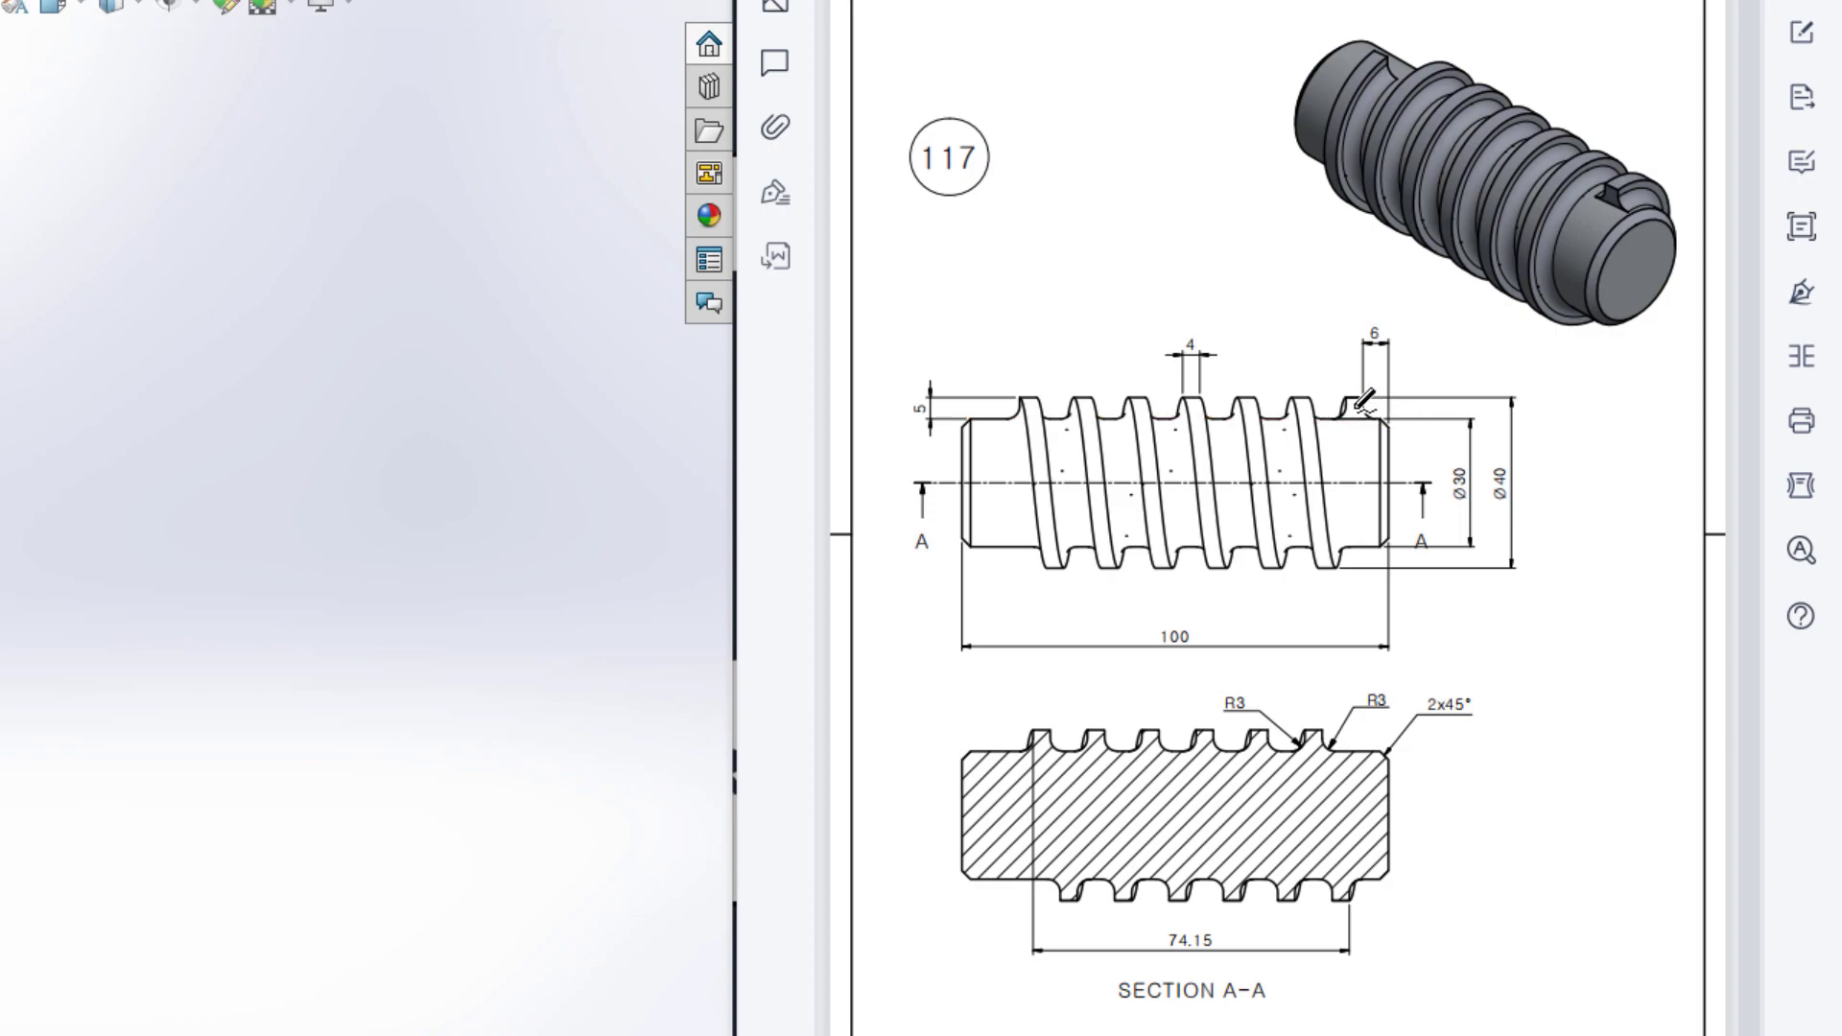
Step: Mark the thread details on the drawing (Ø40, width 4, depth 5), then clear the ink
mouse_move(1366, 413)
mouse_down()
mouse_move(1348, 541)
mouse_move(1320, 516)
mouse_move(1326, 401)
mouse_move(1308, 394)
mouse_move(1265, 564)
mouse_move(1232, 406)
mouse_move(1208, 523)
mouse_move(1183, 525)
mouse_move(1150, 406)
mouse_move(1139, 538)
mouse_move(1099, 538)
mouse_move(1108, 374)
mouse_move(1038, 506)
mouse_up()
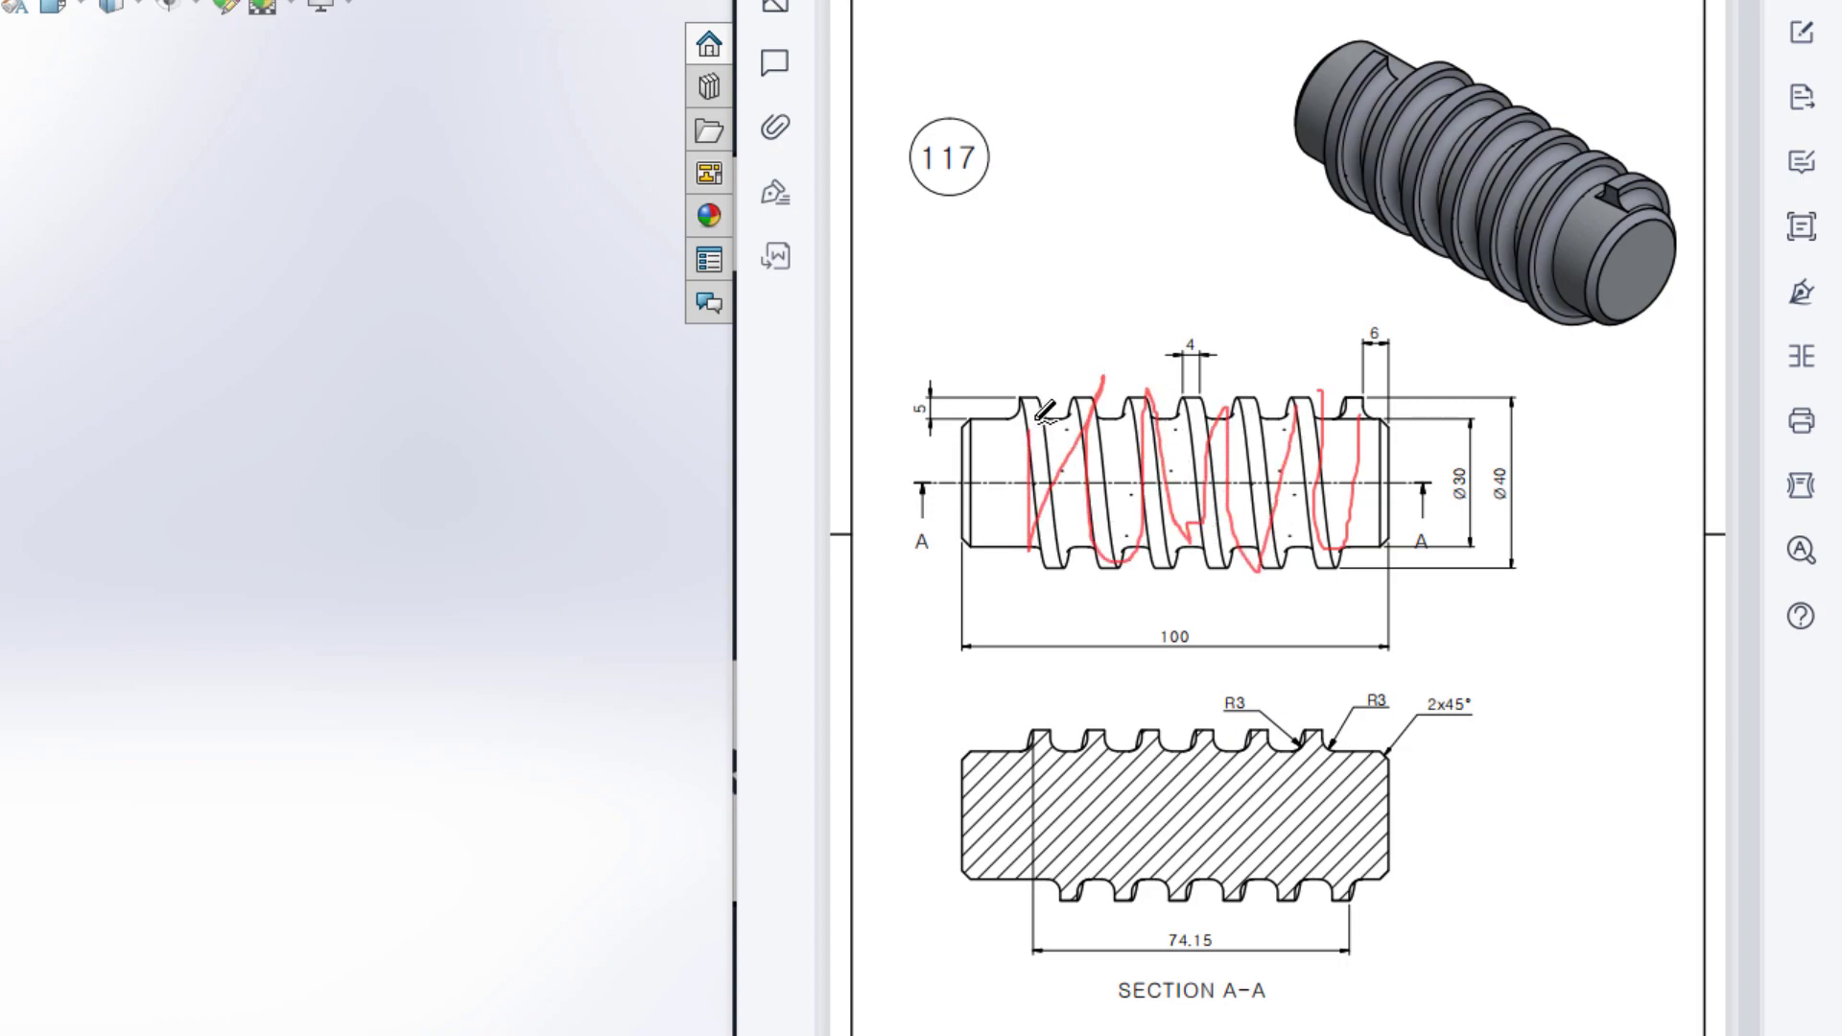
key(ctrl+z)
key(ctrl+z)
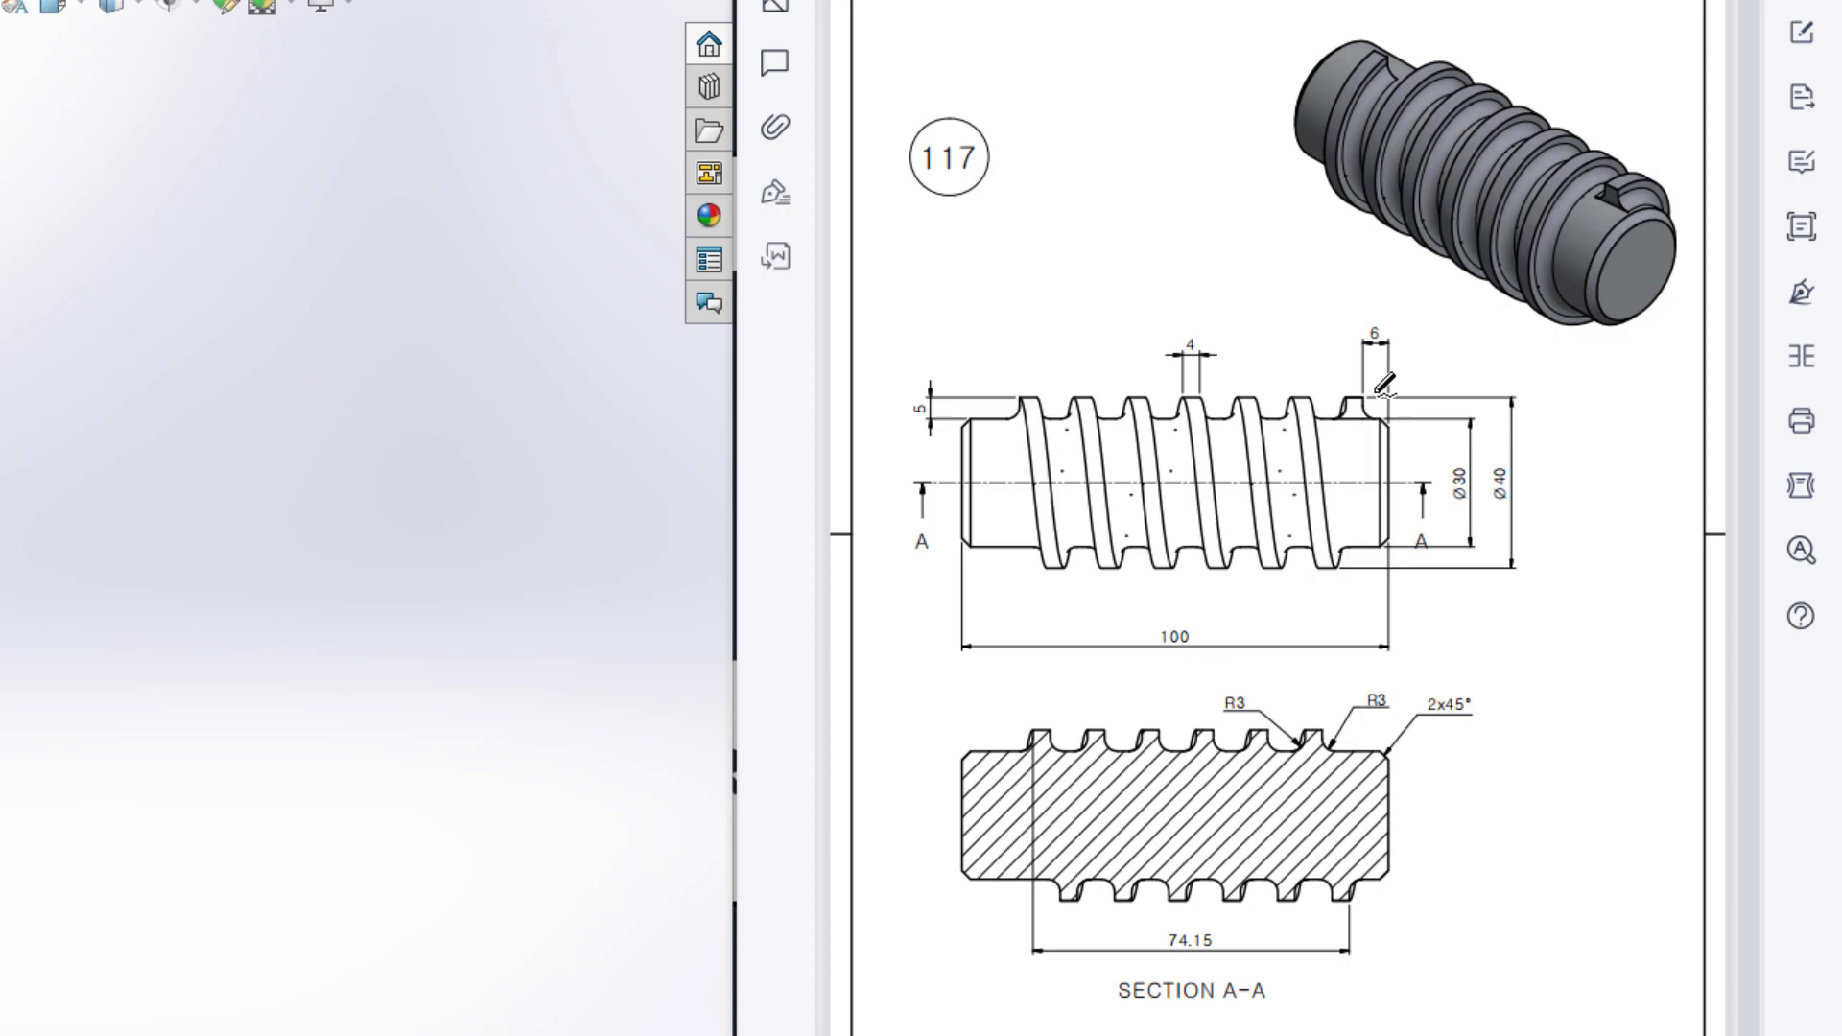
drag(1357, 391, 1361, 561)
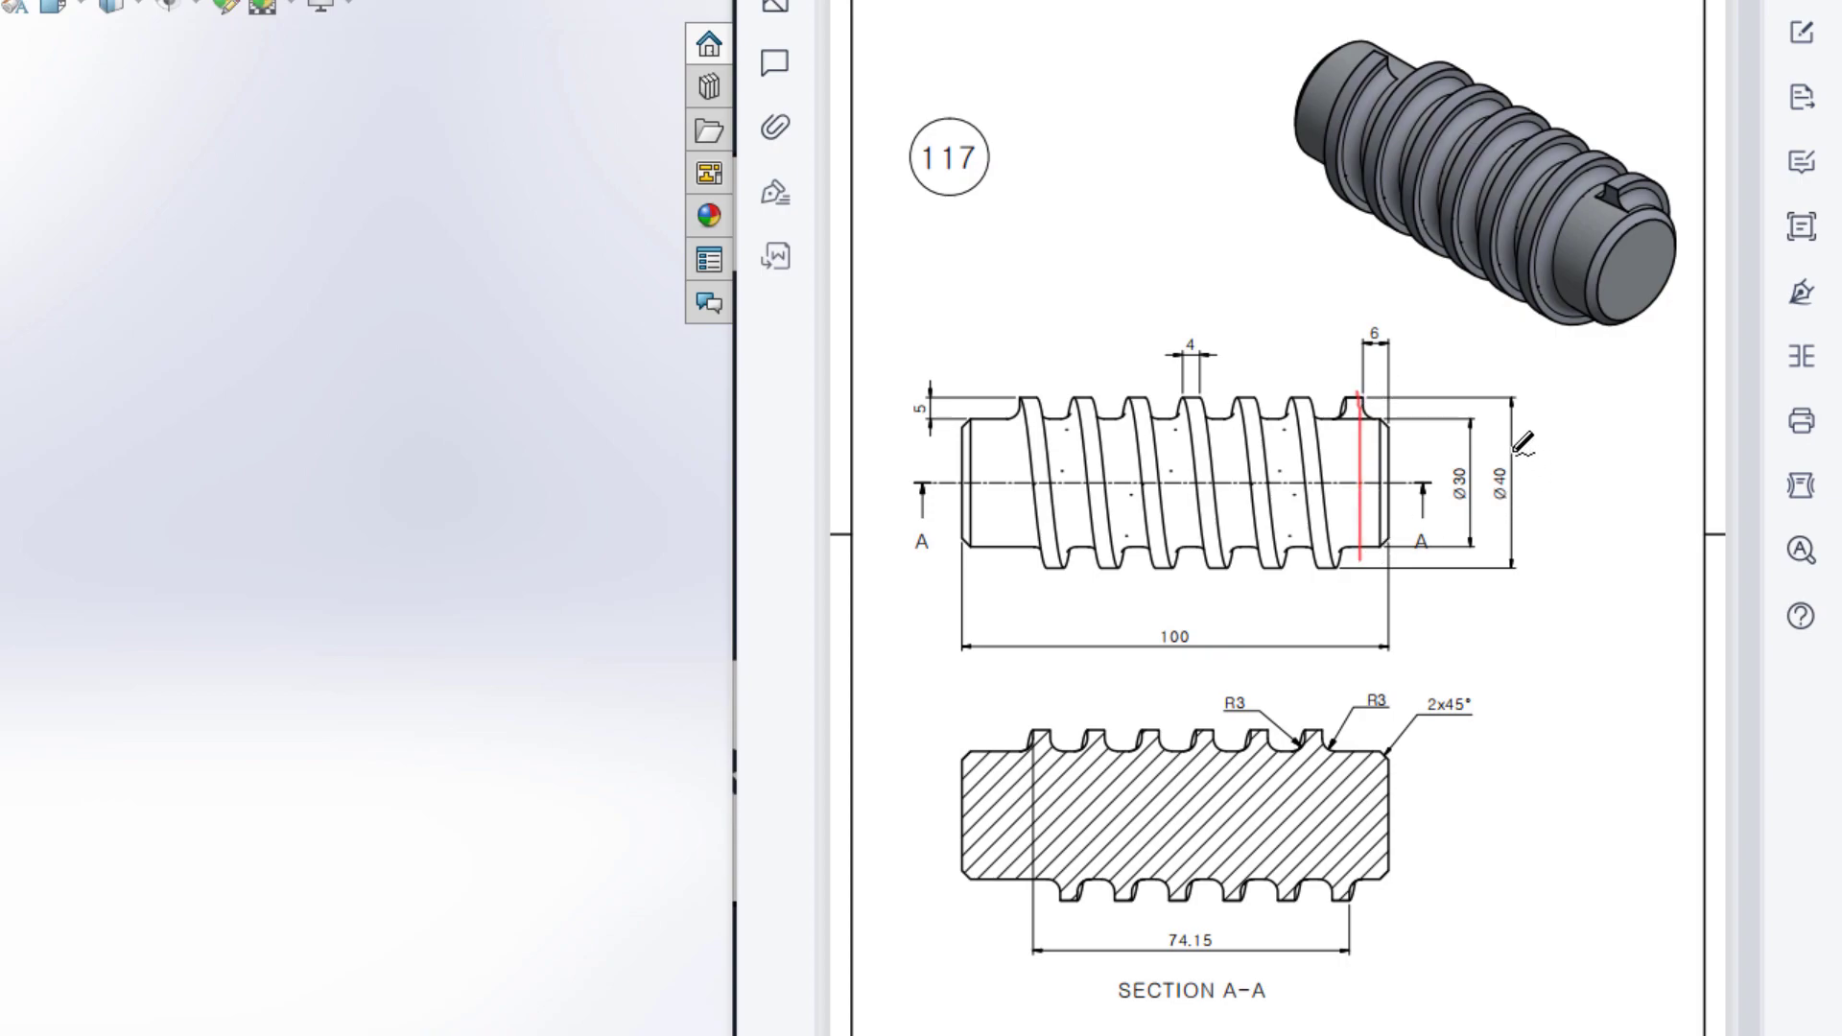
mouse_move(1514, 453)
mouse_down()
mouse_move(1493, 498)
mouse_move(1508, 506)
mouse_move(1511, 461)
mouse_up()
mouse_move(1355, 415)
mouse_down()
mouse_move(1351, 550)
mouse_move(1294, 409)
mouse_move(1295, 549)
mouse_move(1259, 392)
mouse_move(1219, 473)
mouse_move(1219, 555)
mouse_move(1144, 406)
mouse_up()
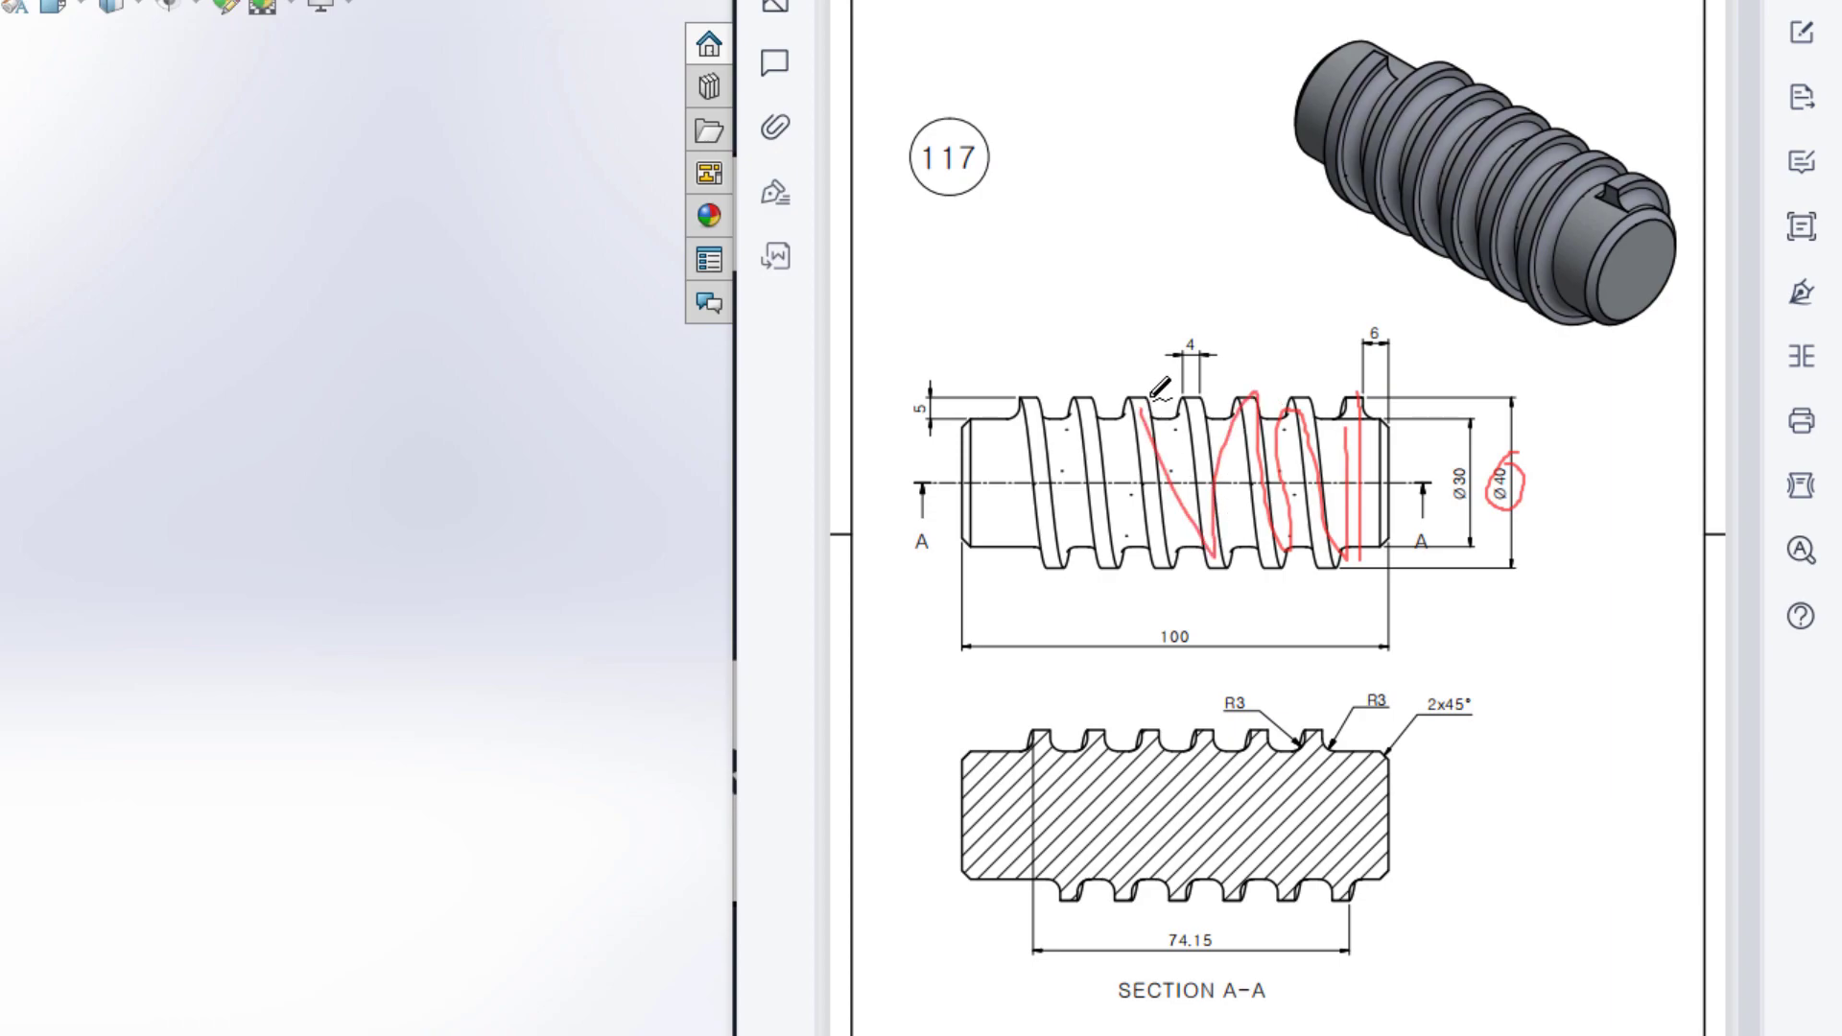
key(ctrl+z)
key(ctrl+z)
key(ctrl+z)
key(ctrl+z)
key(ctrl+z)
key(ctrl+z)
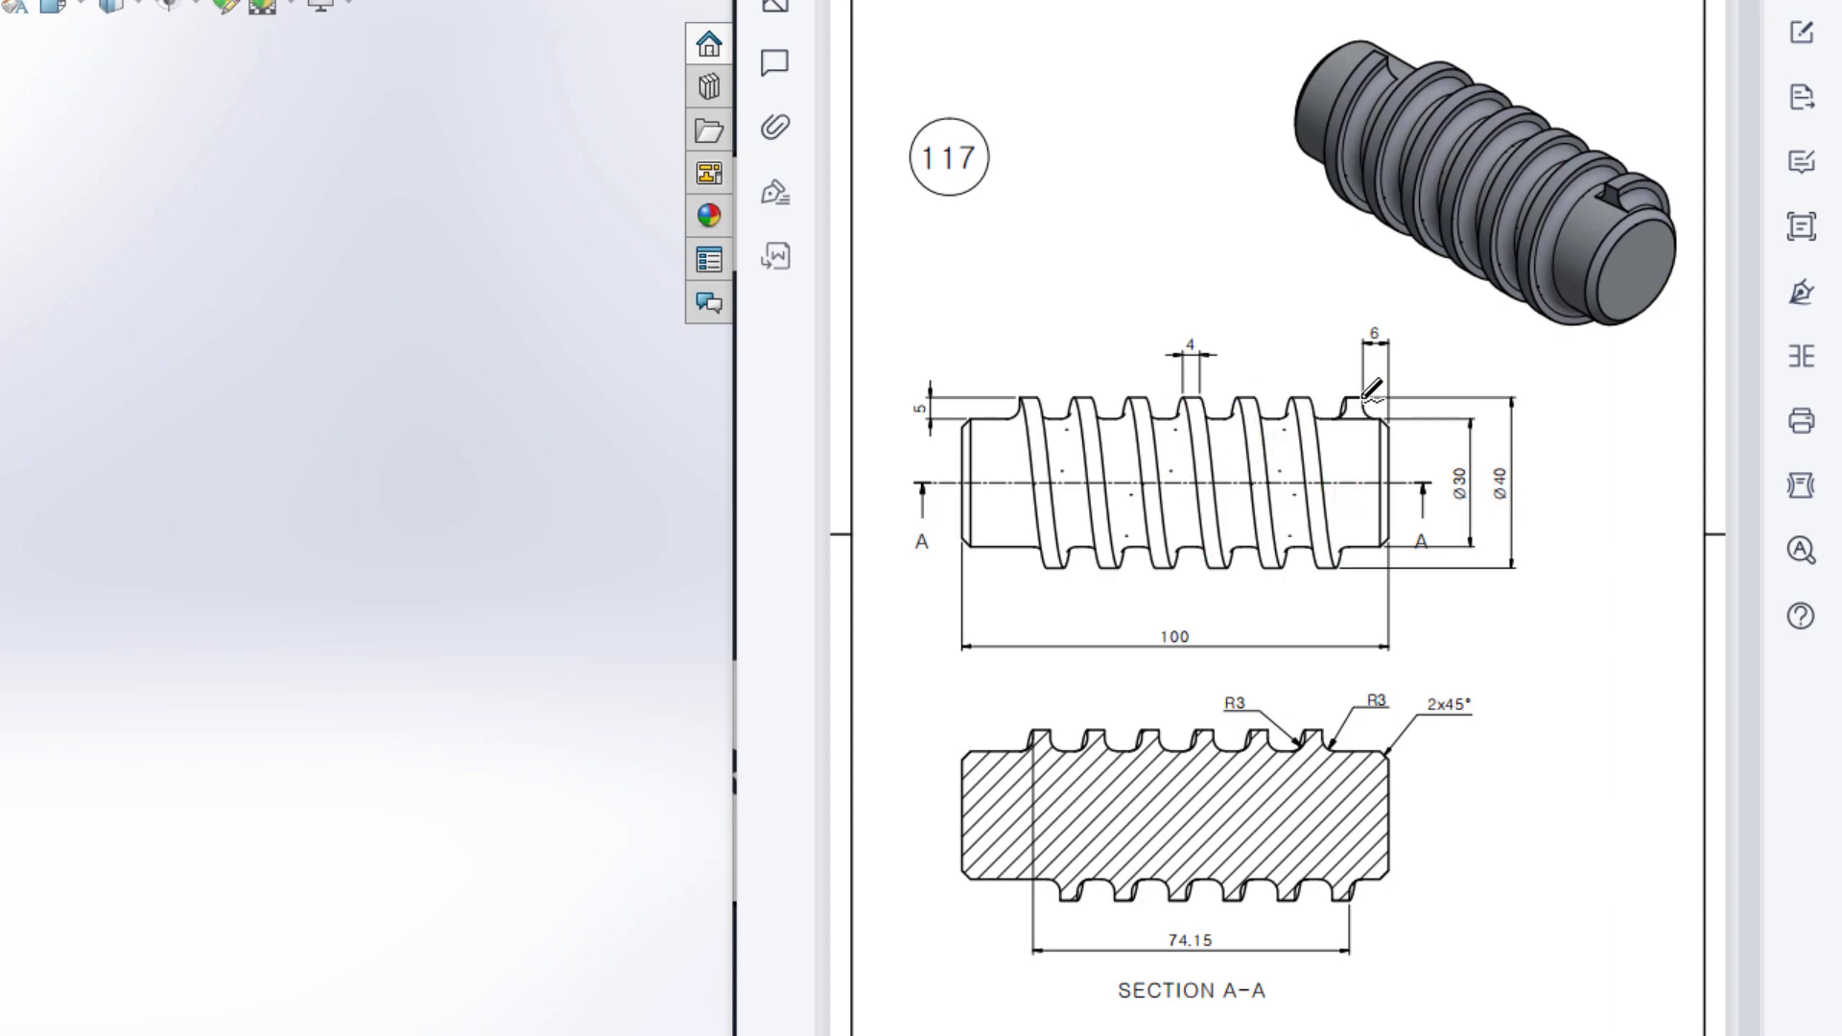
mouse_move(1355, 395)
mouse_down()
mouse_move(1348, 415)
mouse_move(1363, 395)
mouse_up()
mouse_move(1208, 331)
mouse_down()
mouse_move(1159, 349)
mouse_move(1241, 374)
mouse_move(1195, 324)
mouse_up()
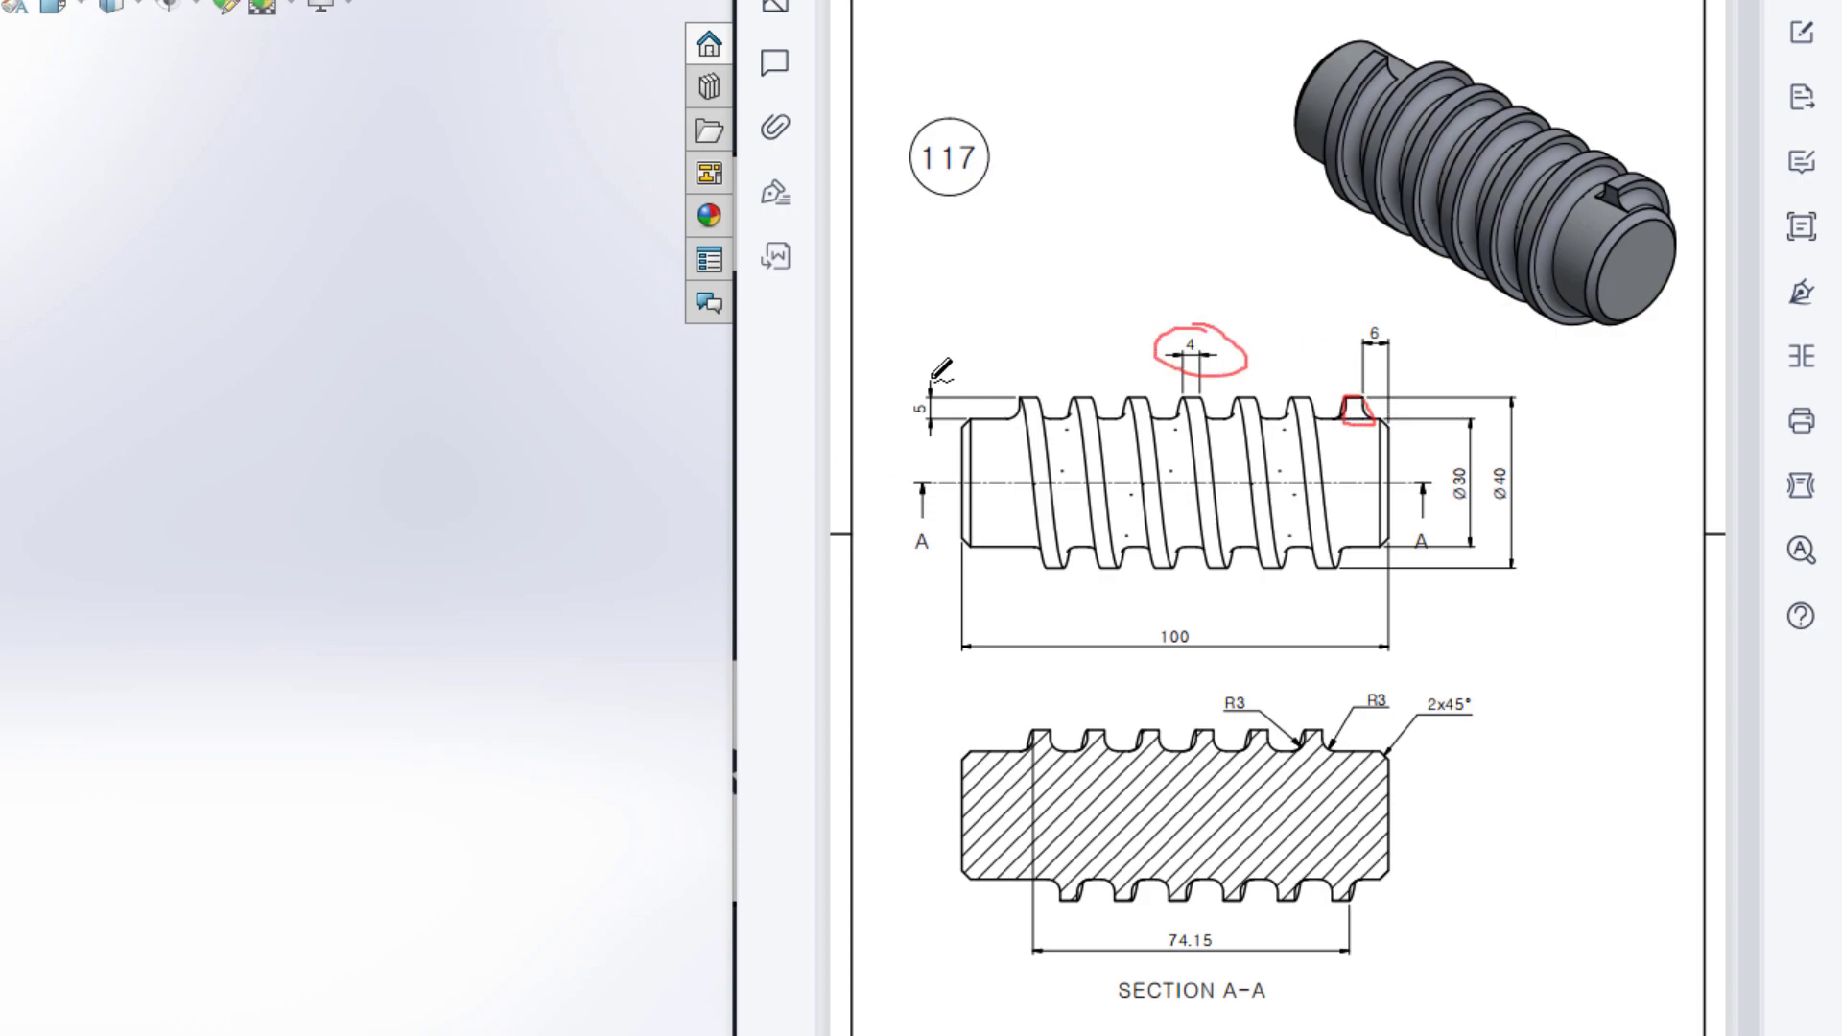
mouse_move(932, 382)
mouse_down()
mouse_move(948, 439)
mouse_move(935, 388)
mouse_up()
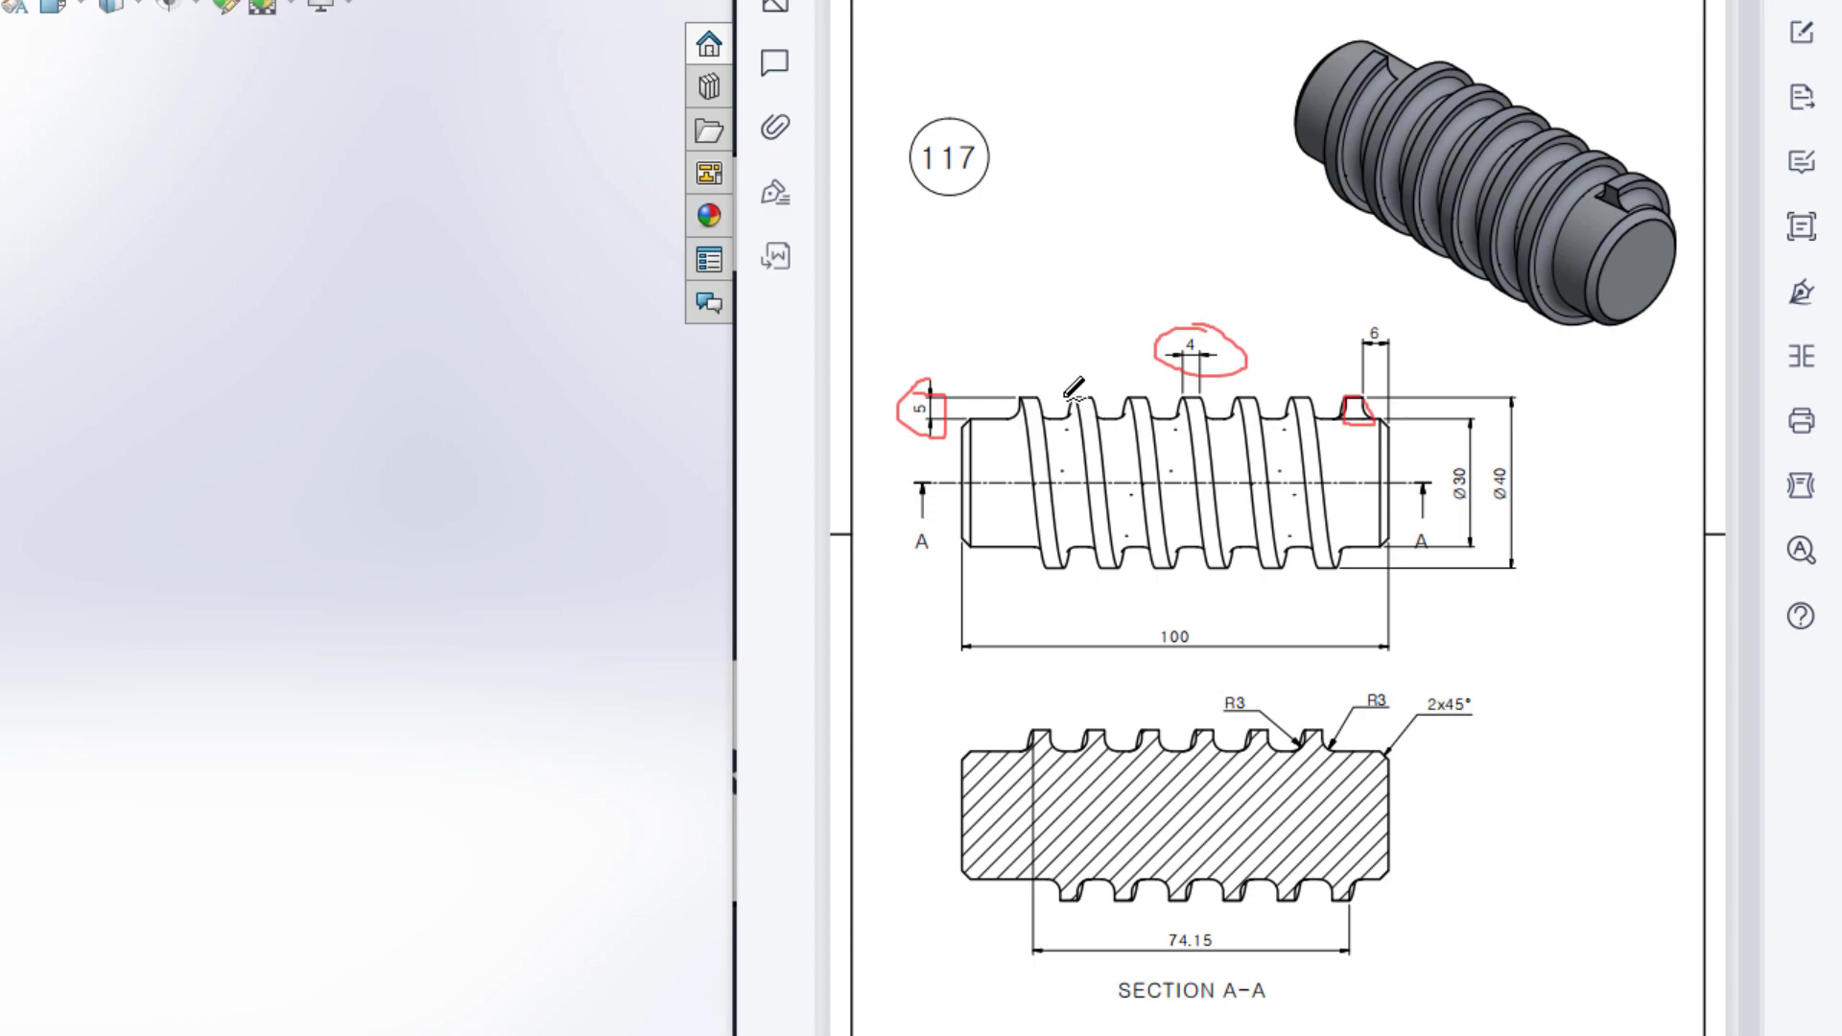
drag(1351, 389, 1361, 396)
key(Escape)
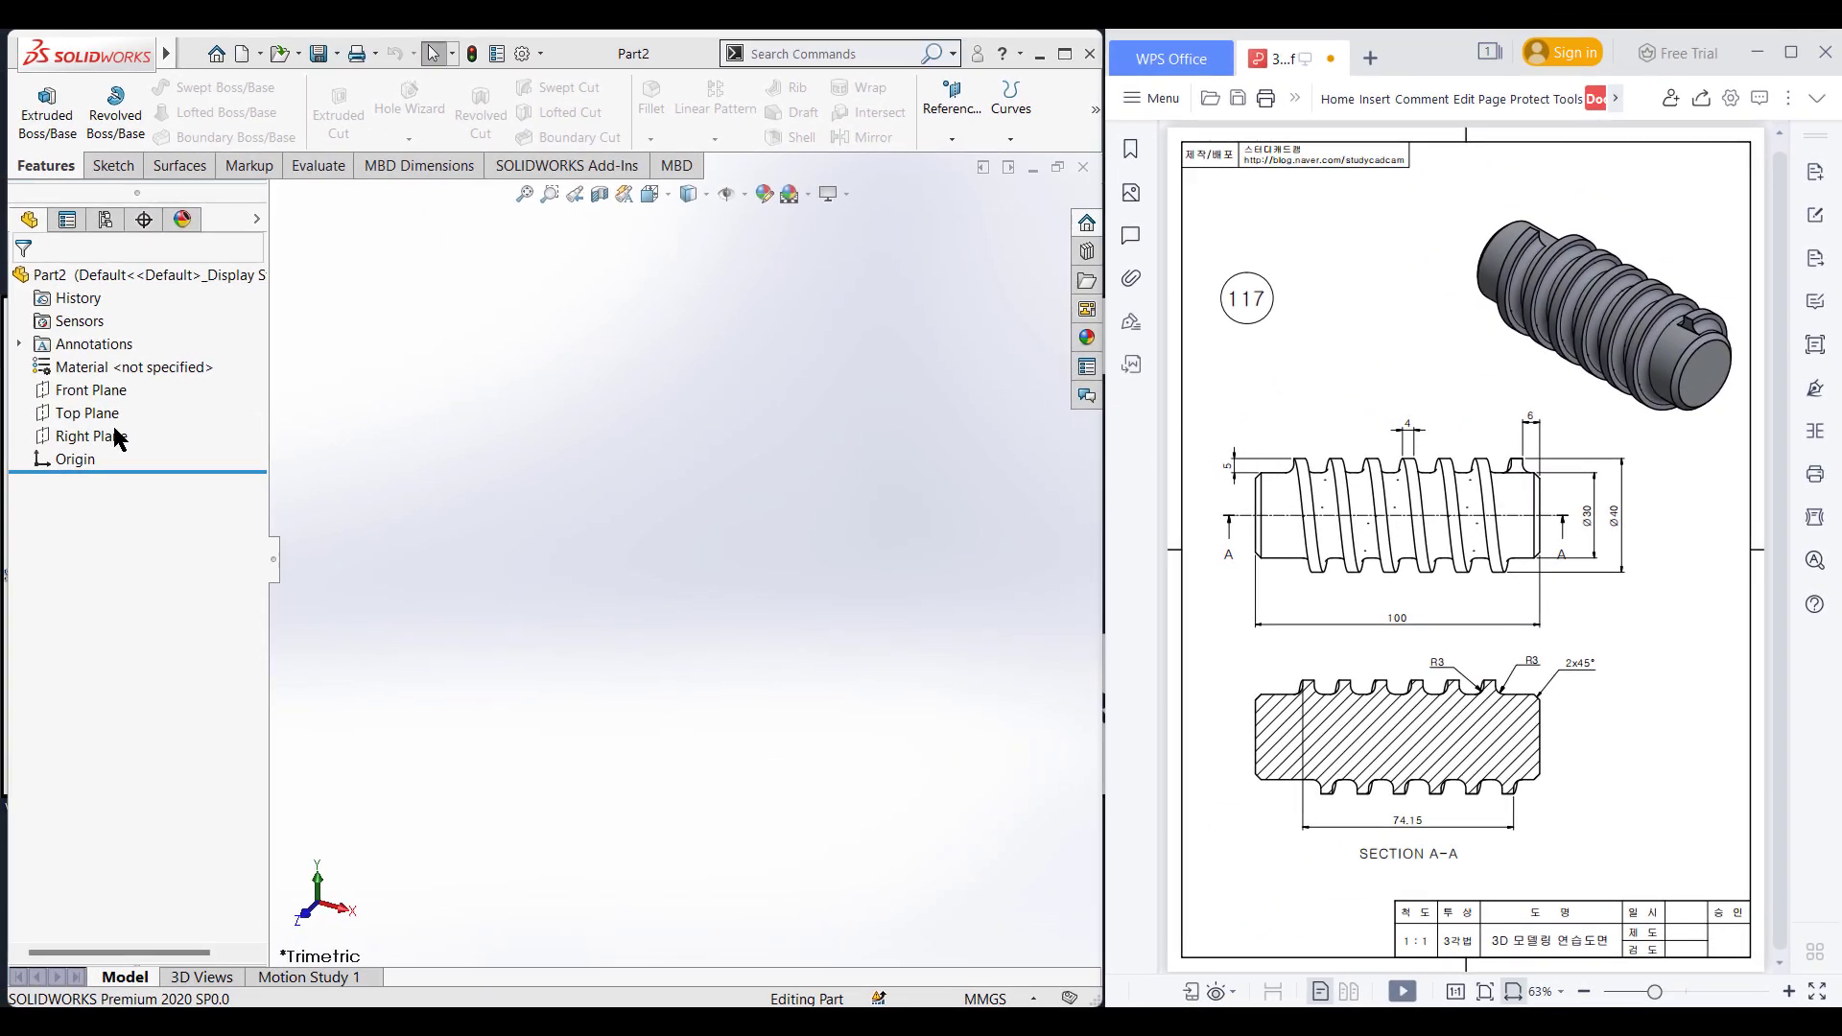
Step: Sketch a Ø30 circle centred on the origin on the Right Plane
click(104, 437)
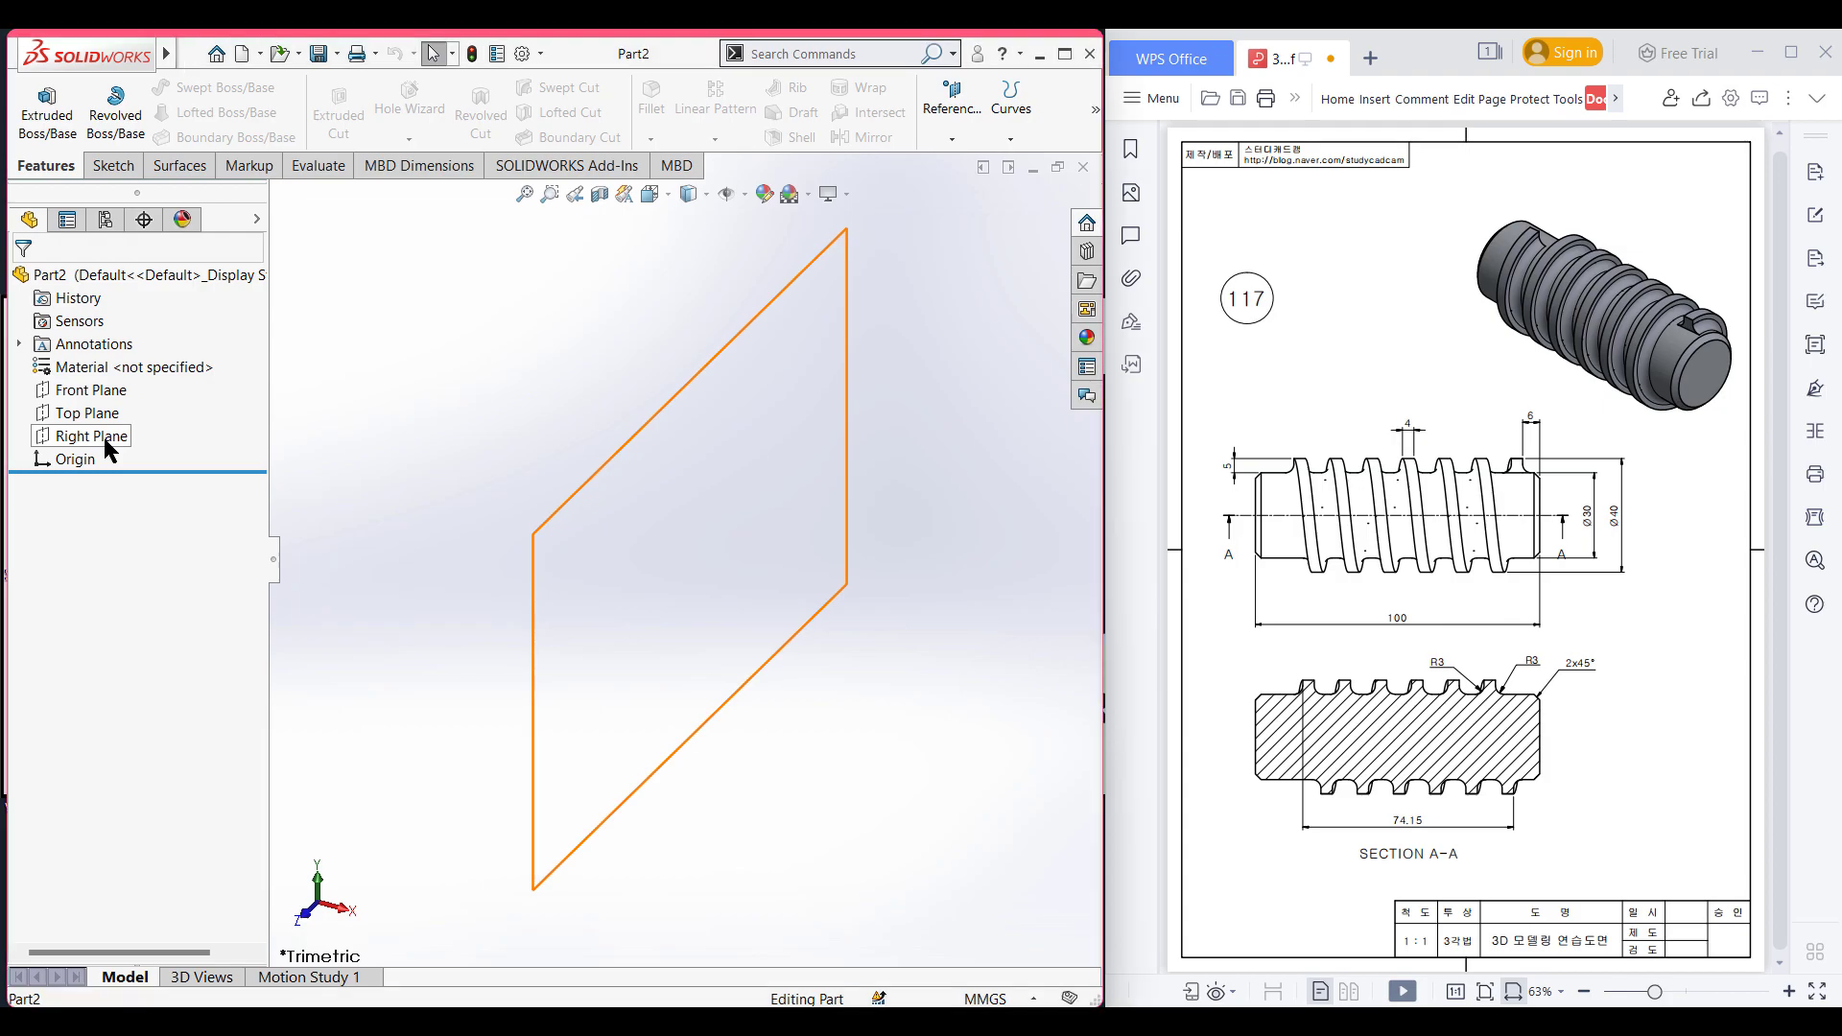
right_click(103, 438)
click(149, 404)
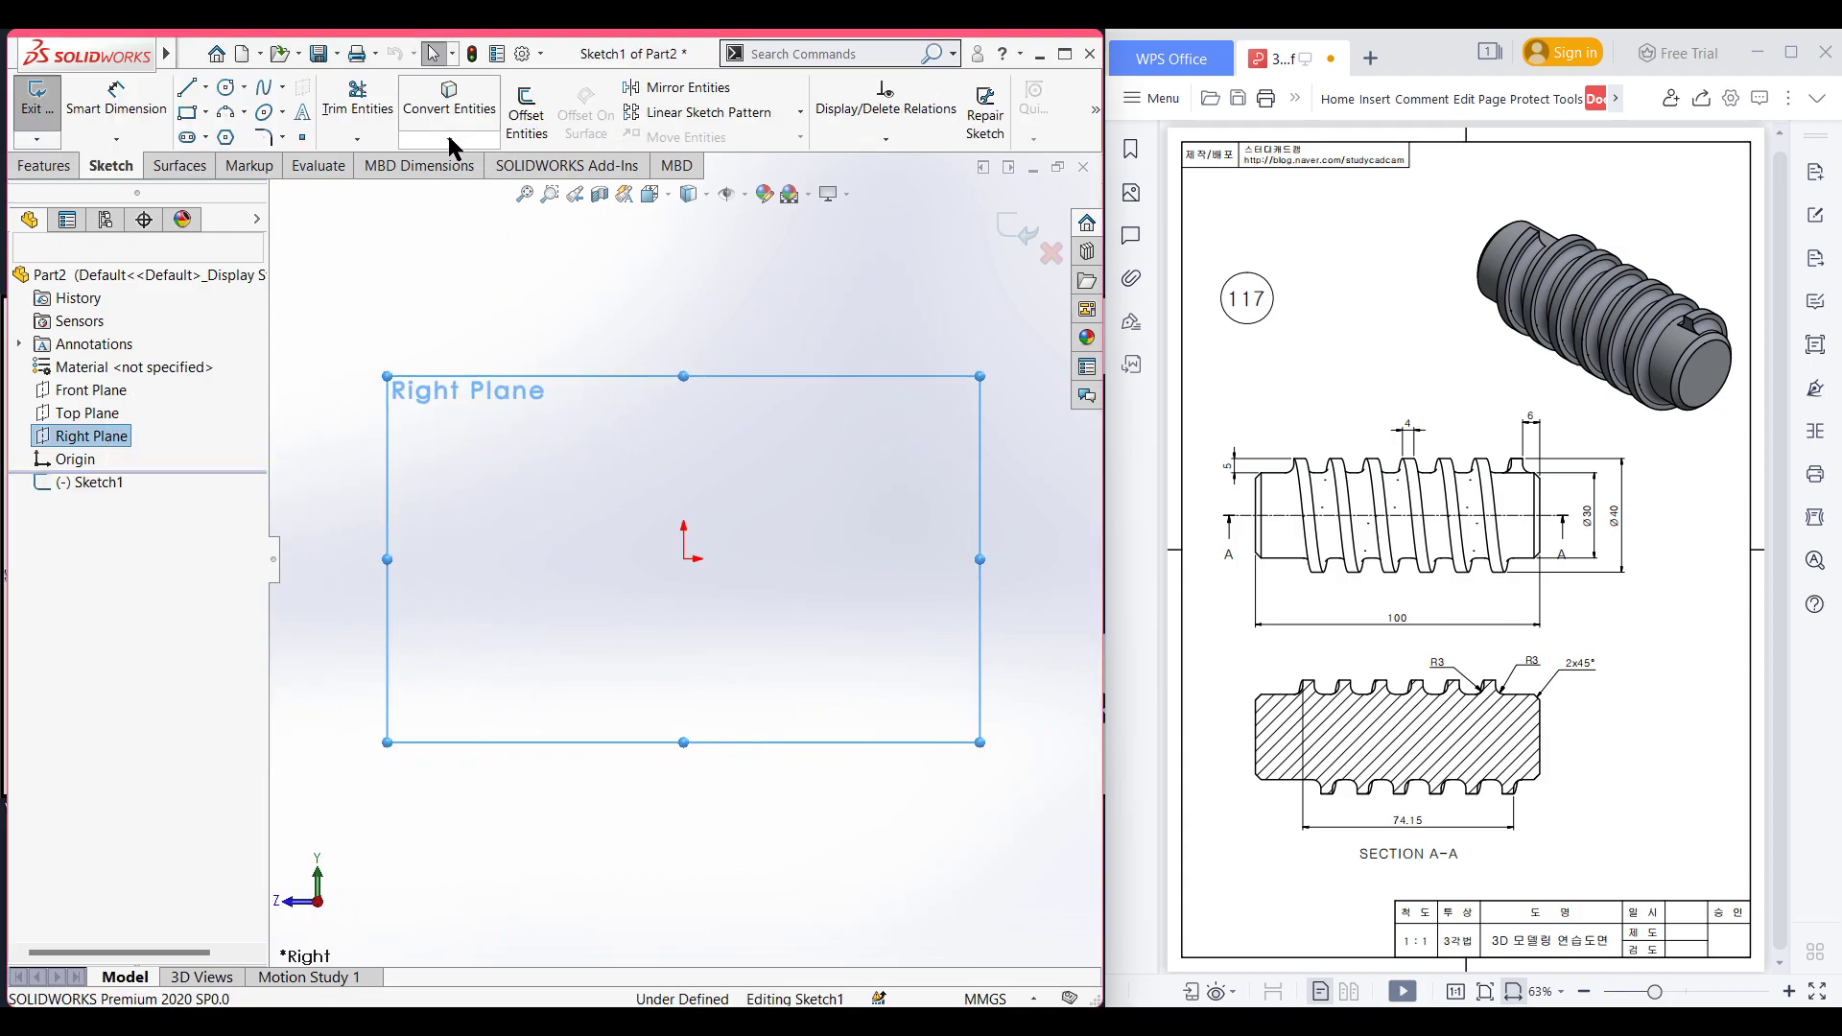
click(226, 88)
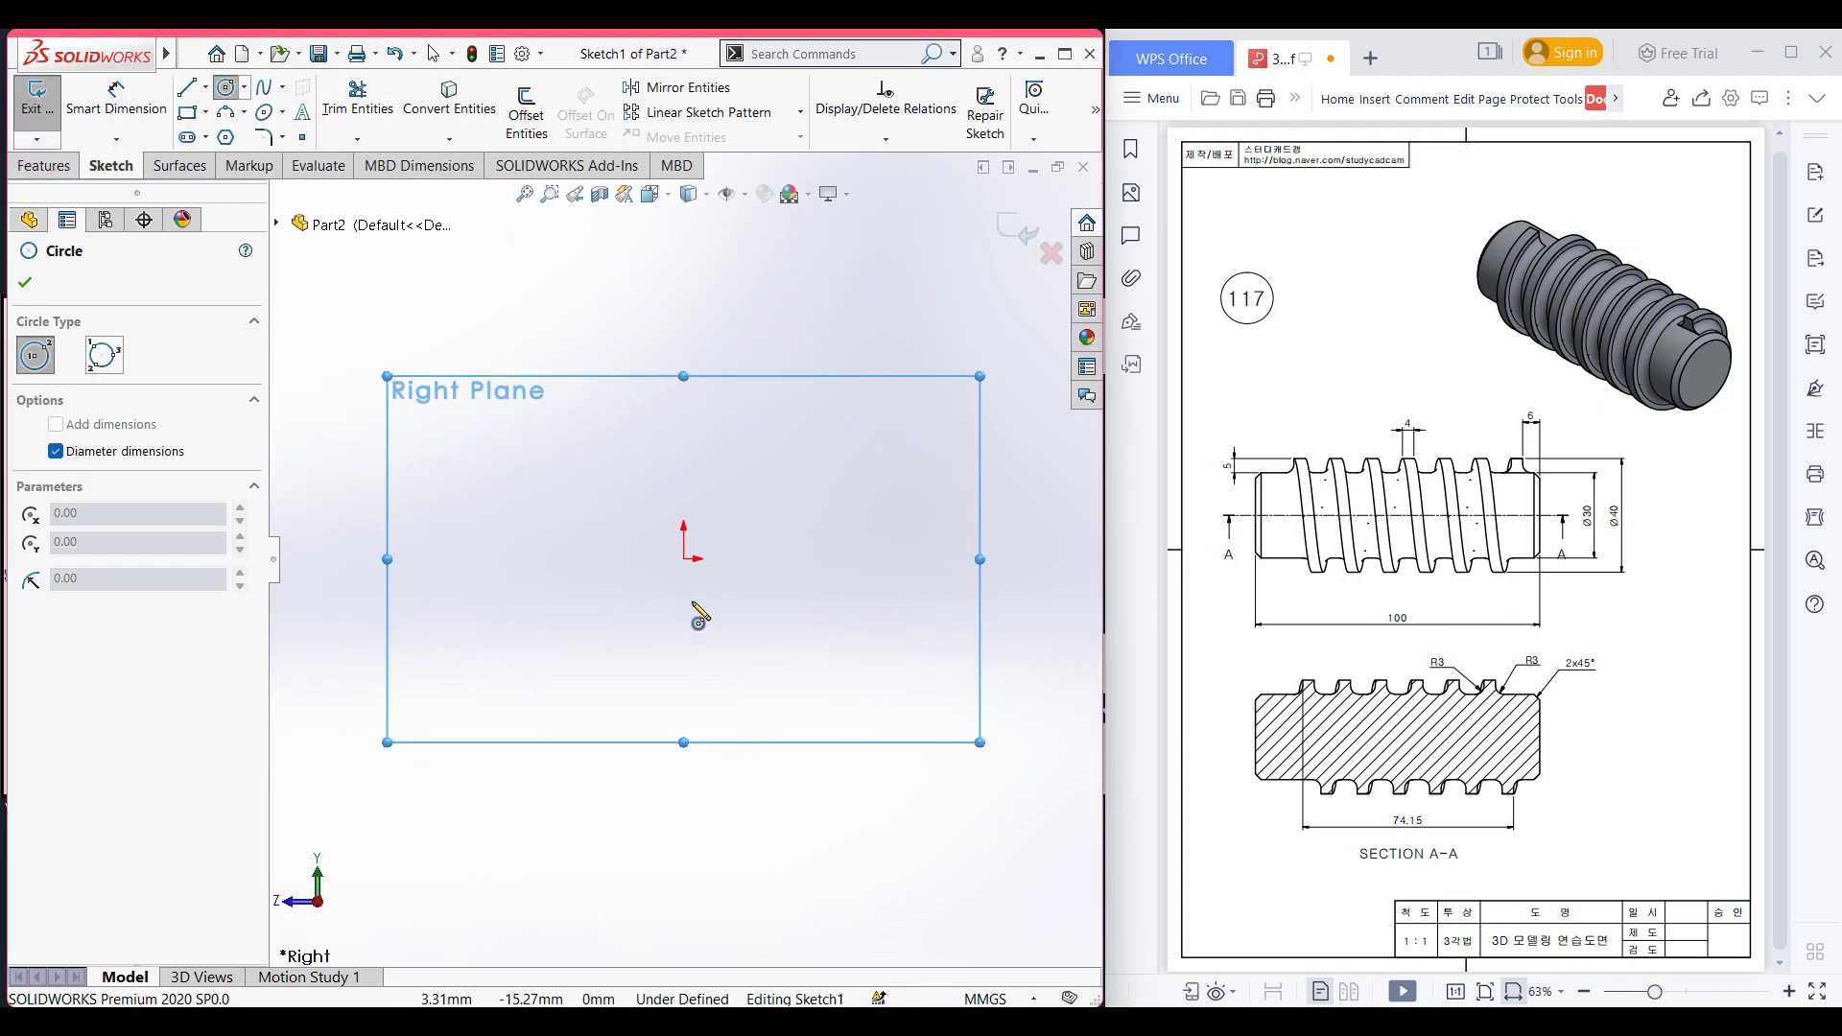
click(684, 560)
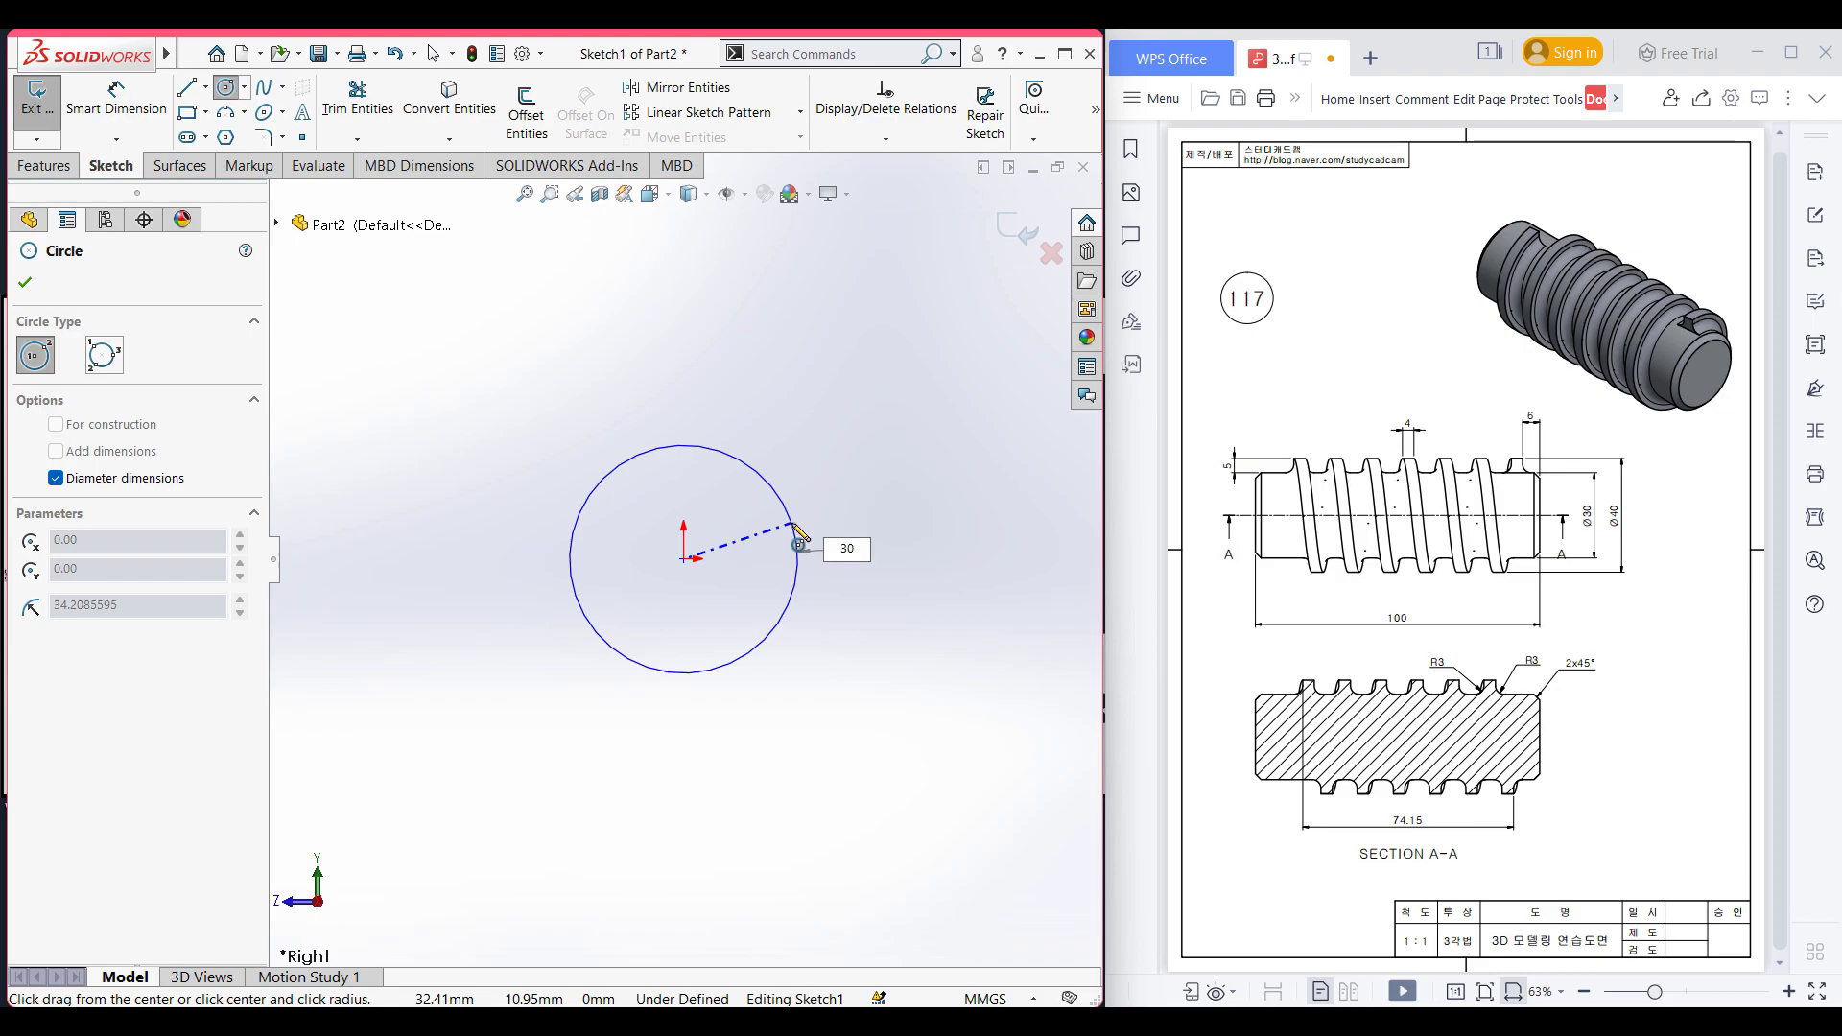
text(30)
key(Return)
Step: Switch to the isometric view and start an Extruded Boss/Base from the circle
scroll(799, 544, down, 5)
key(ctrl+7)
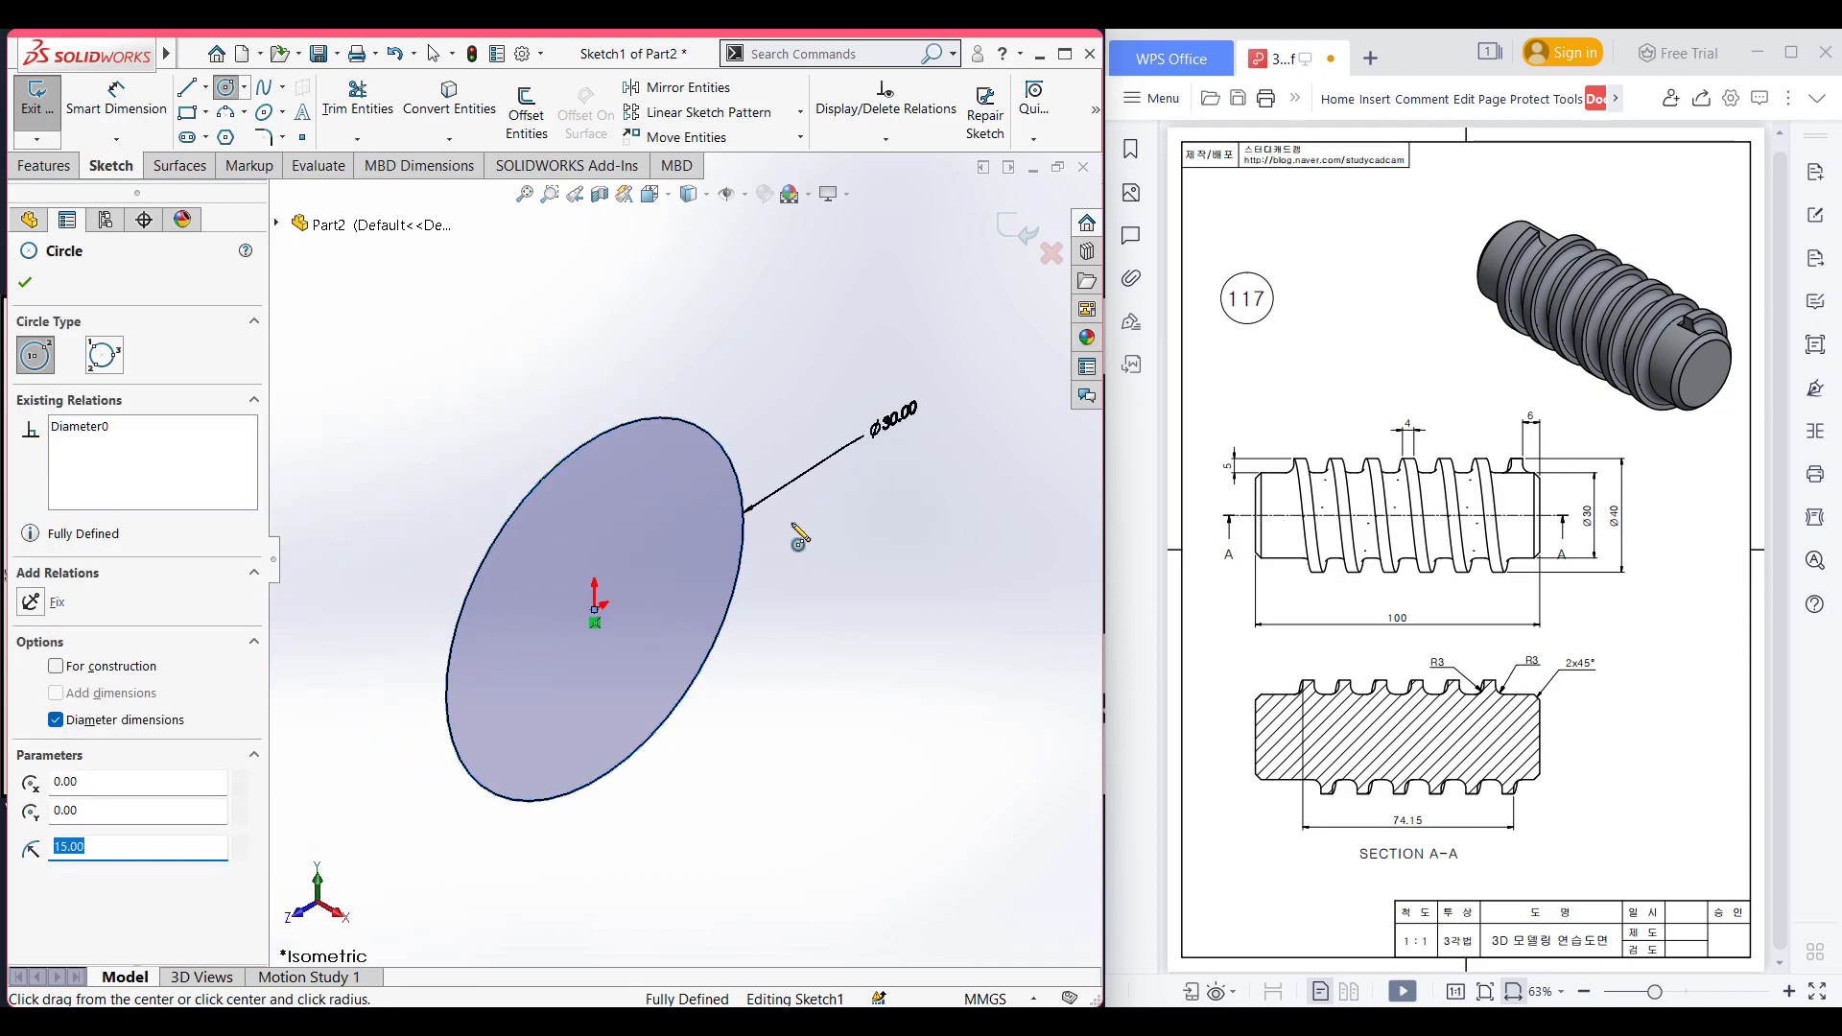
click(45, 165)
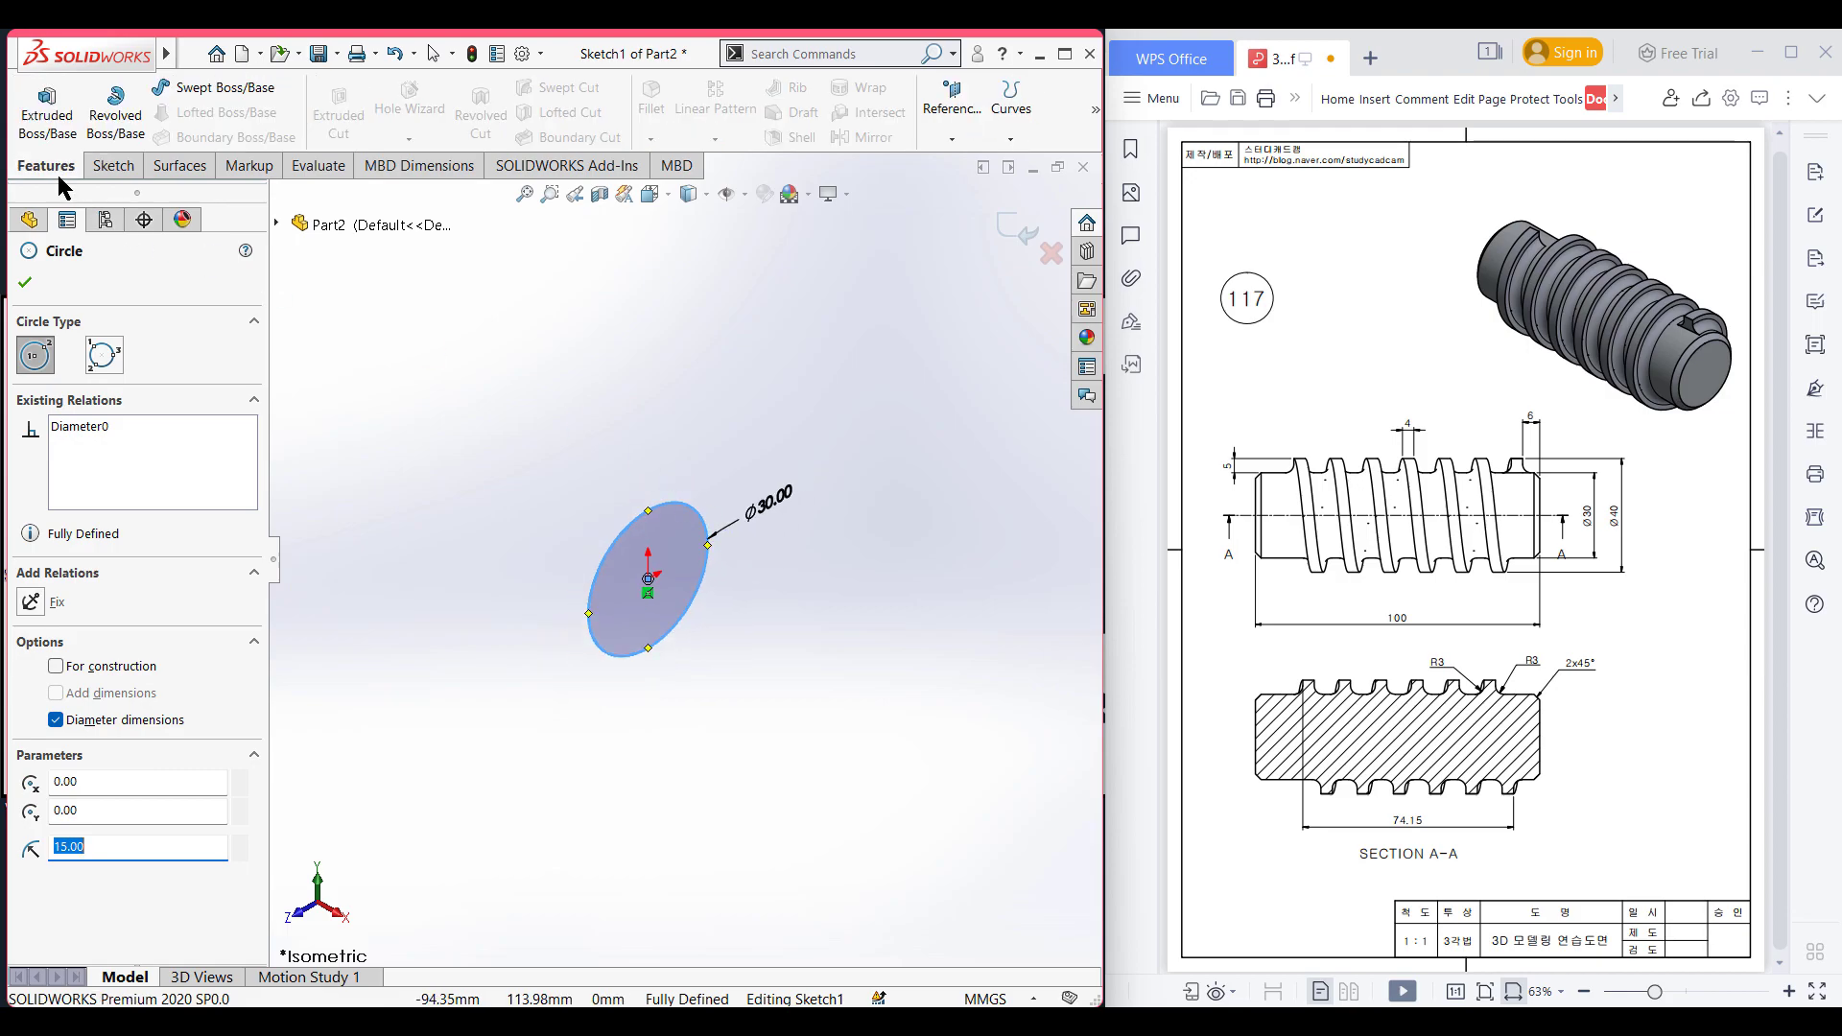
click(53, 127)
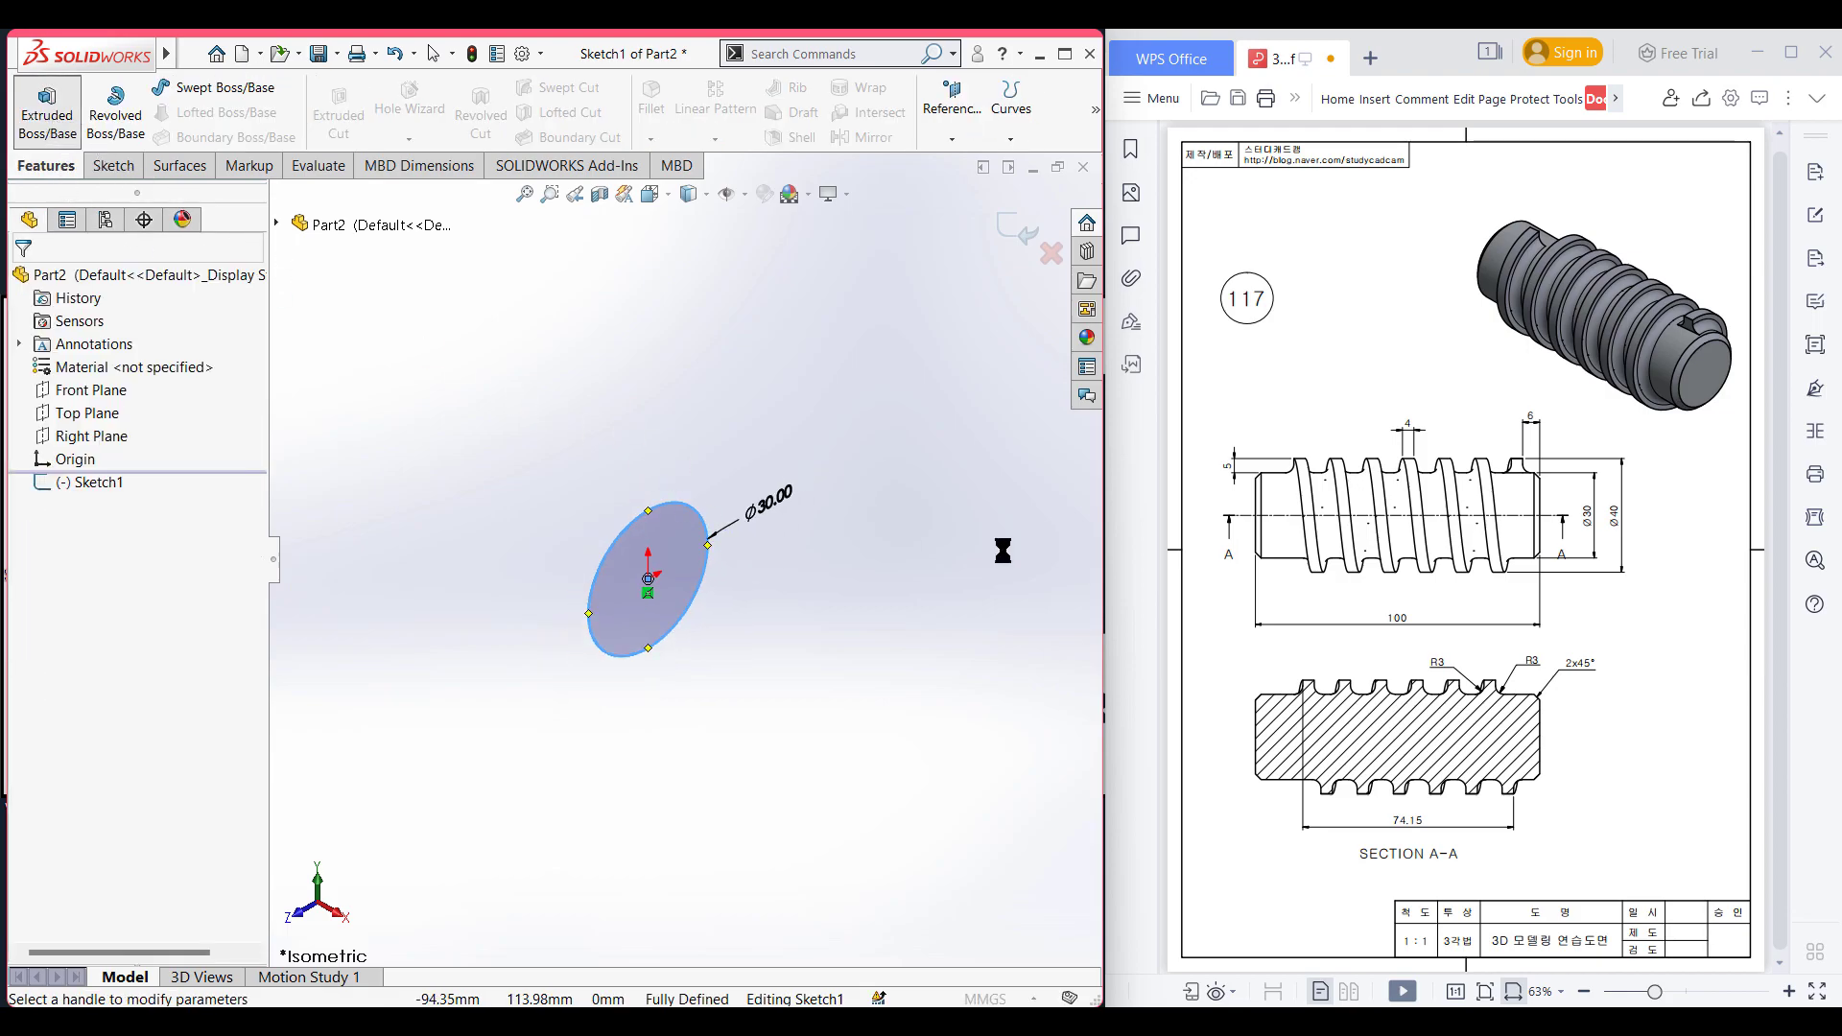
Step: Extrude the Ø30 circle 100 mm in the reversed direction as Boss-Extrude1
drag(1421, 600, 1413, 640)
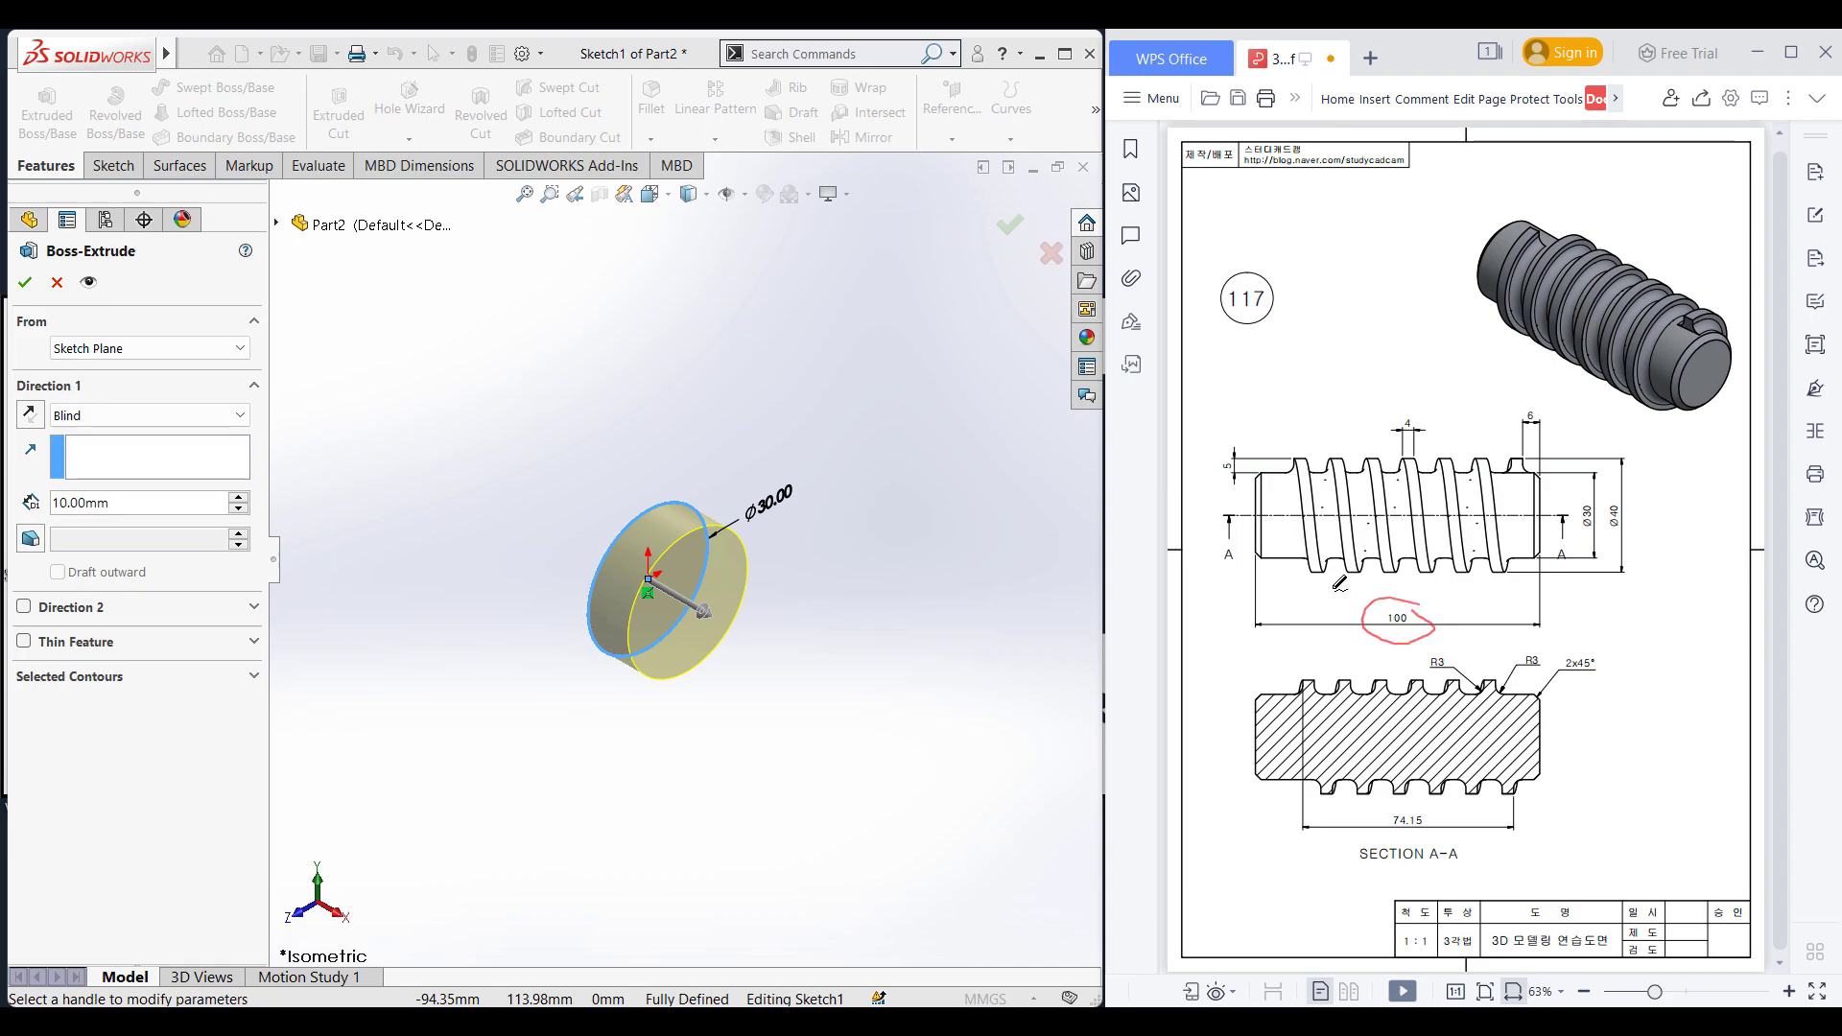
double_click(130, 501)
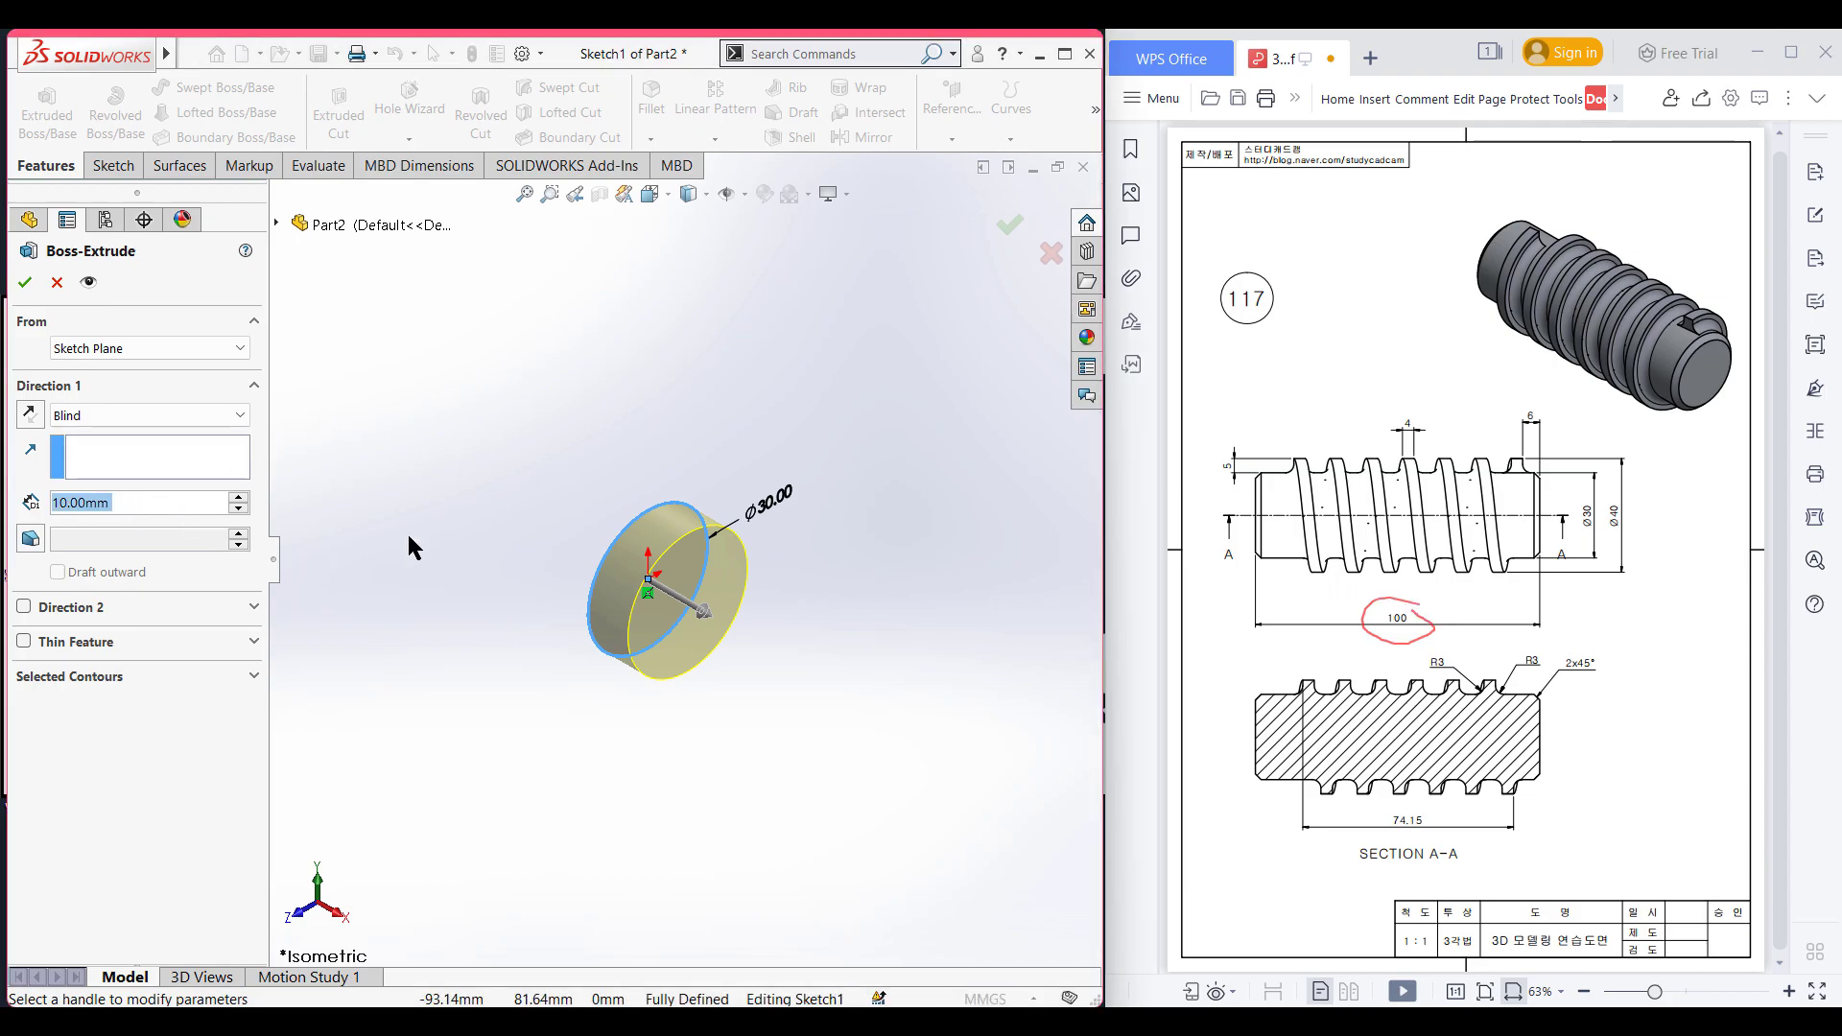
text(100)
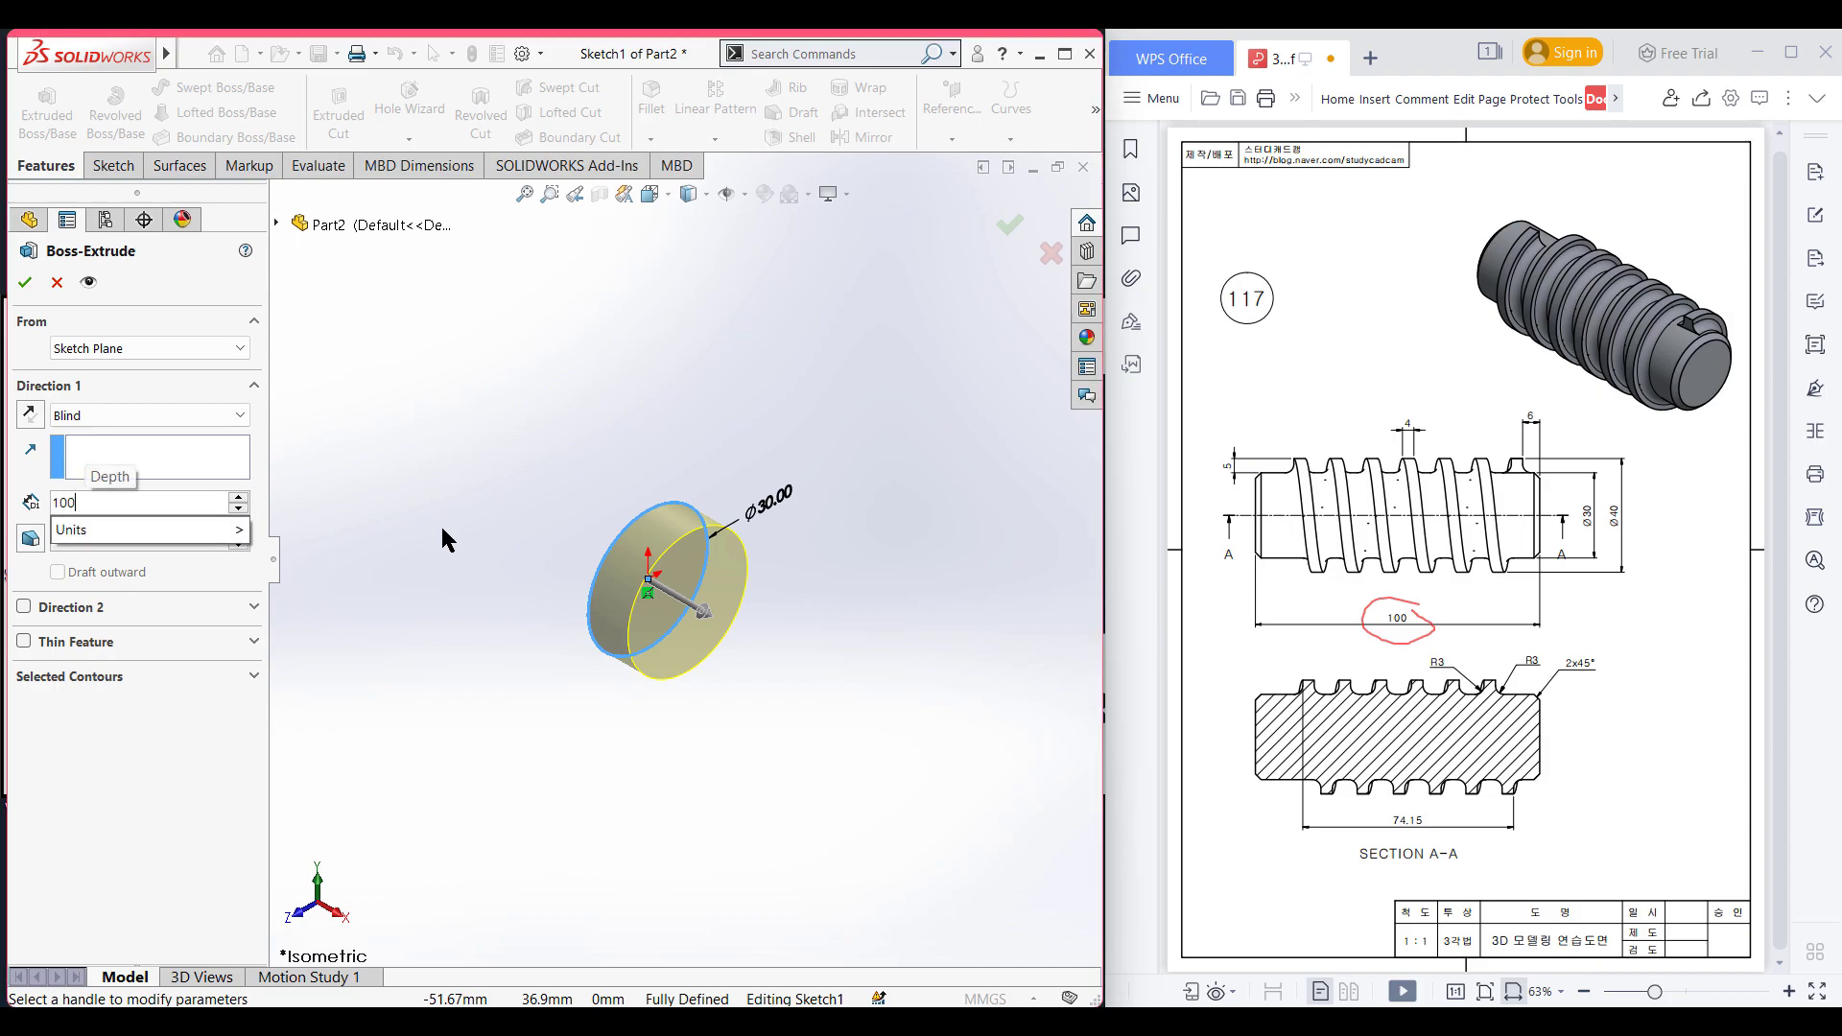
key(Return)
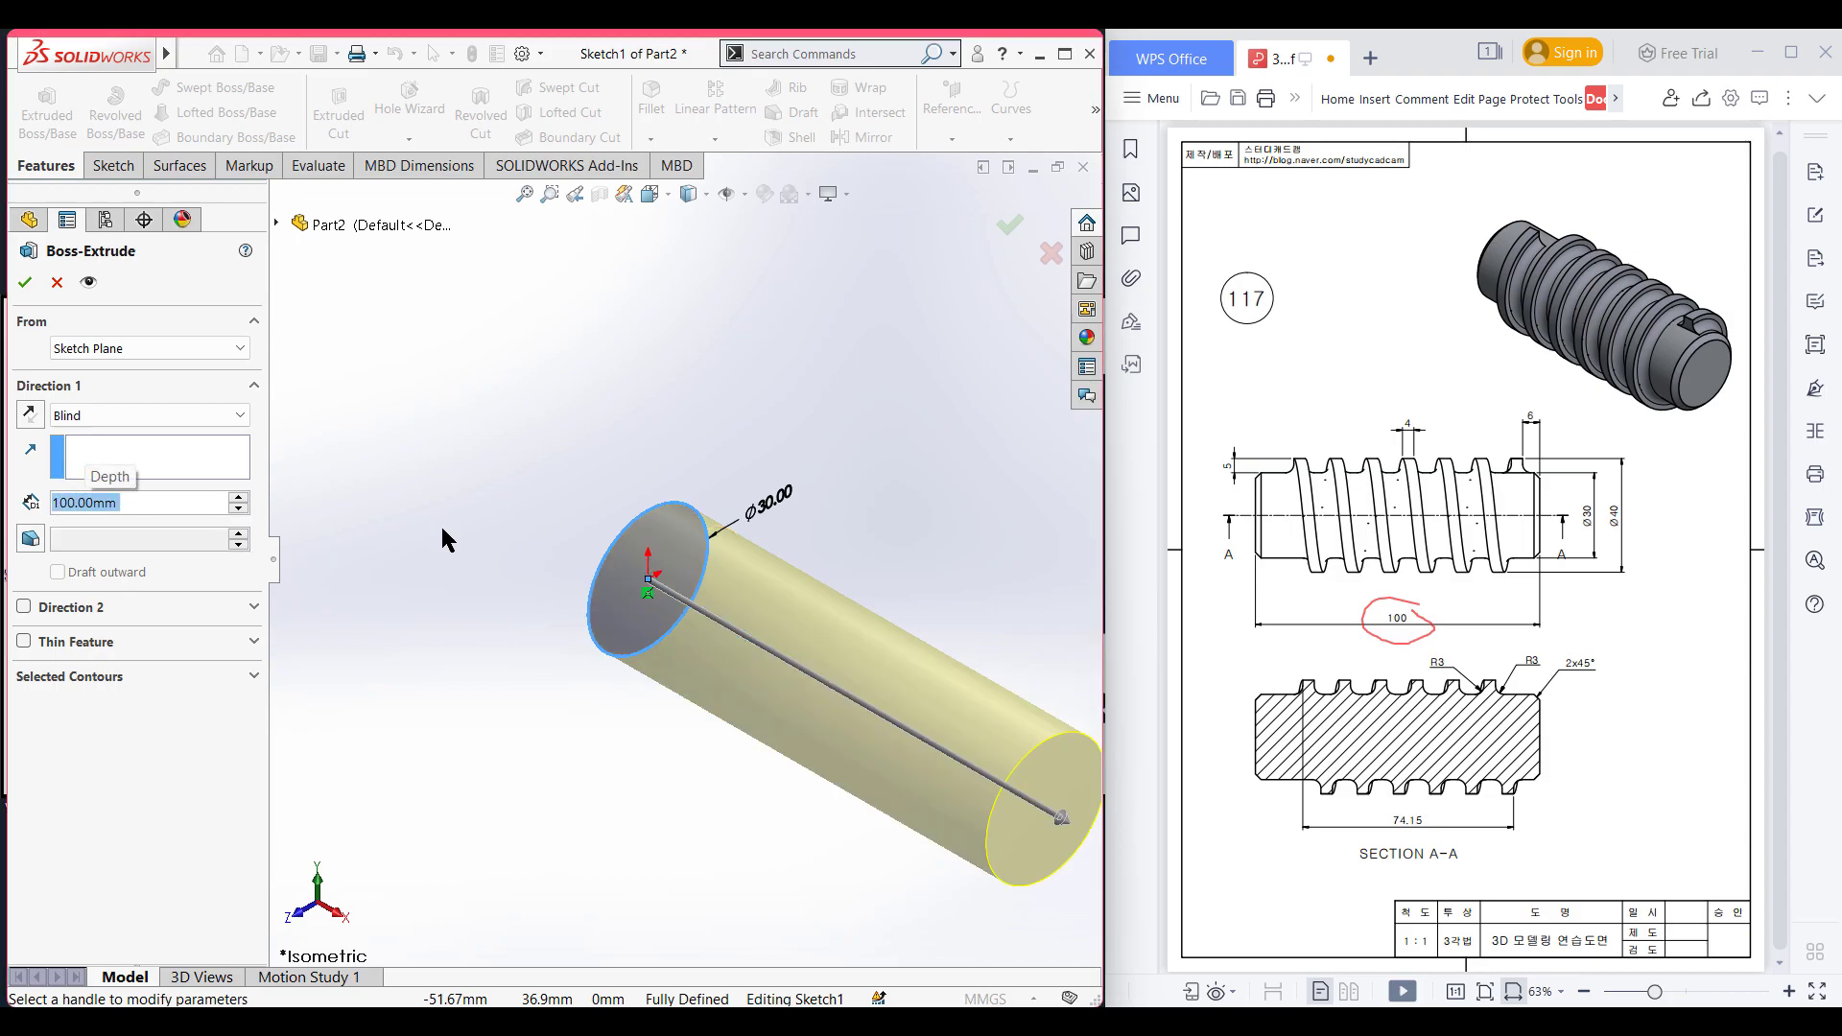
click(34, 412)
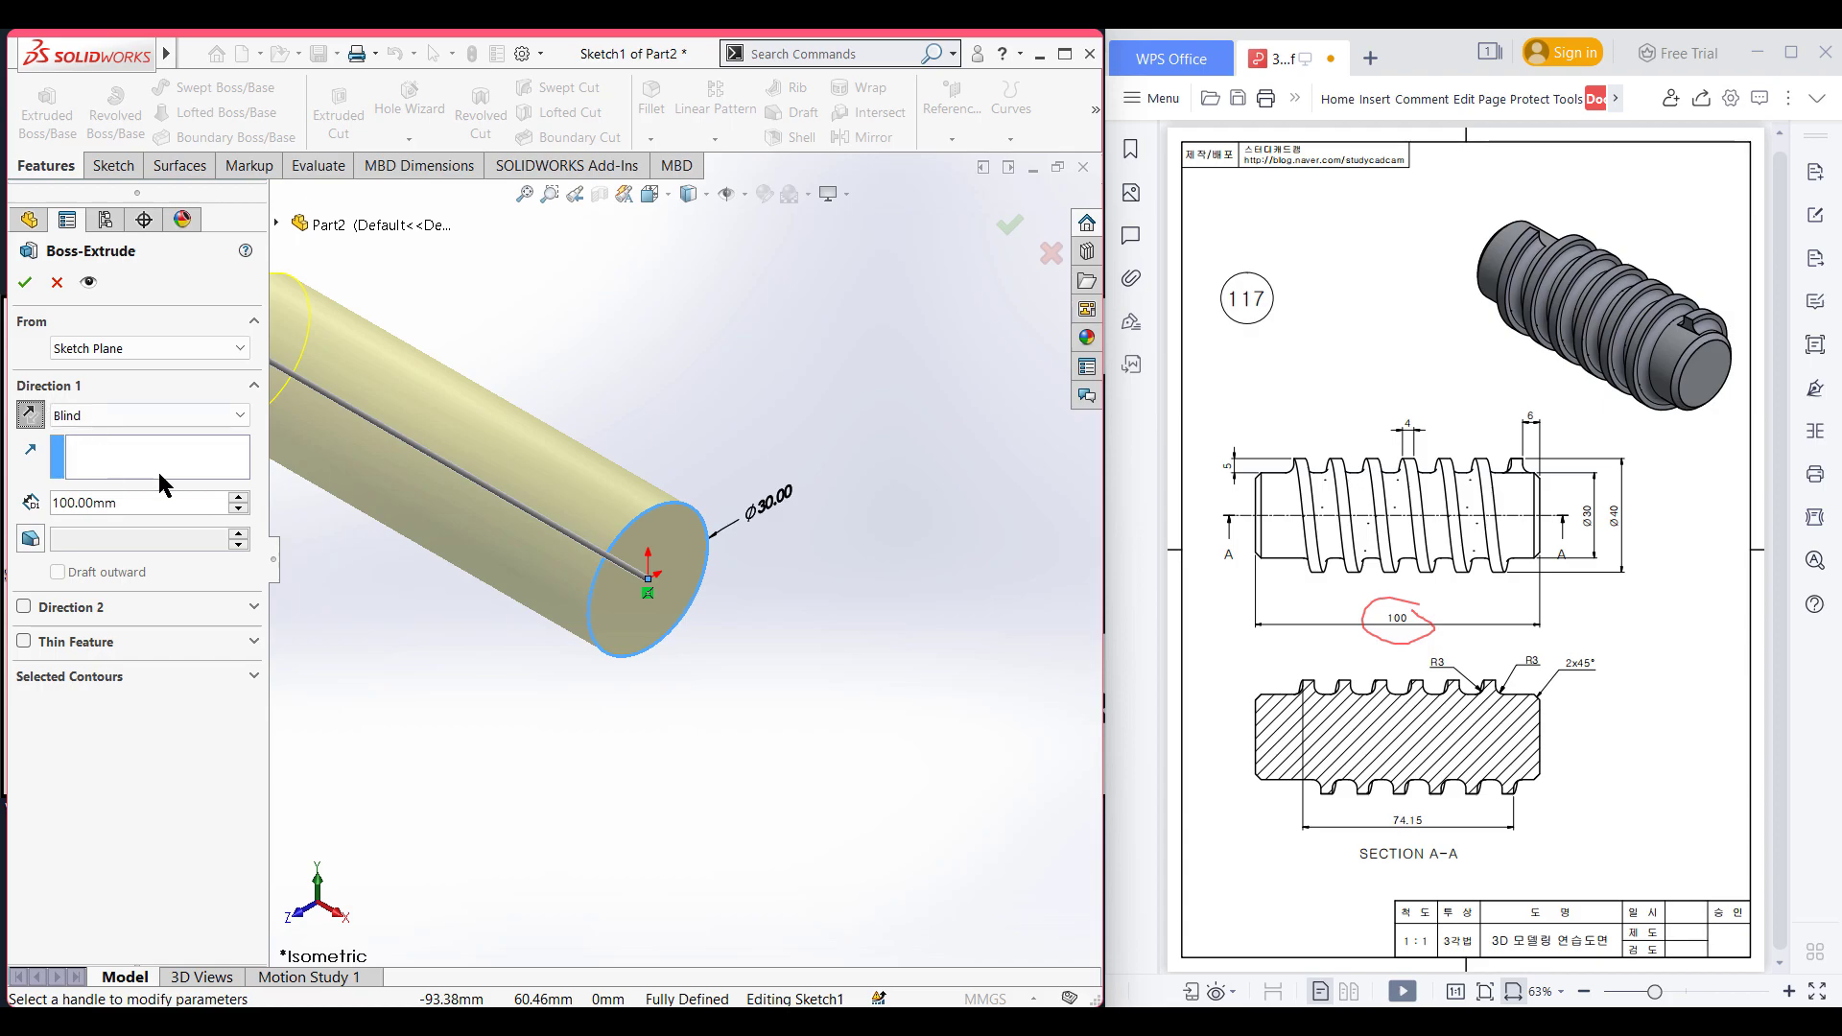
click(27, 284)
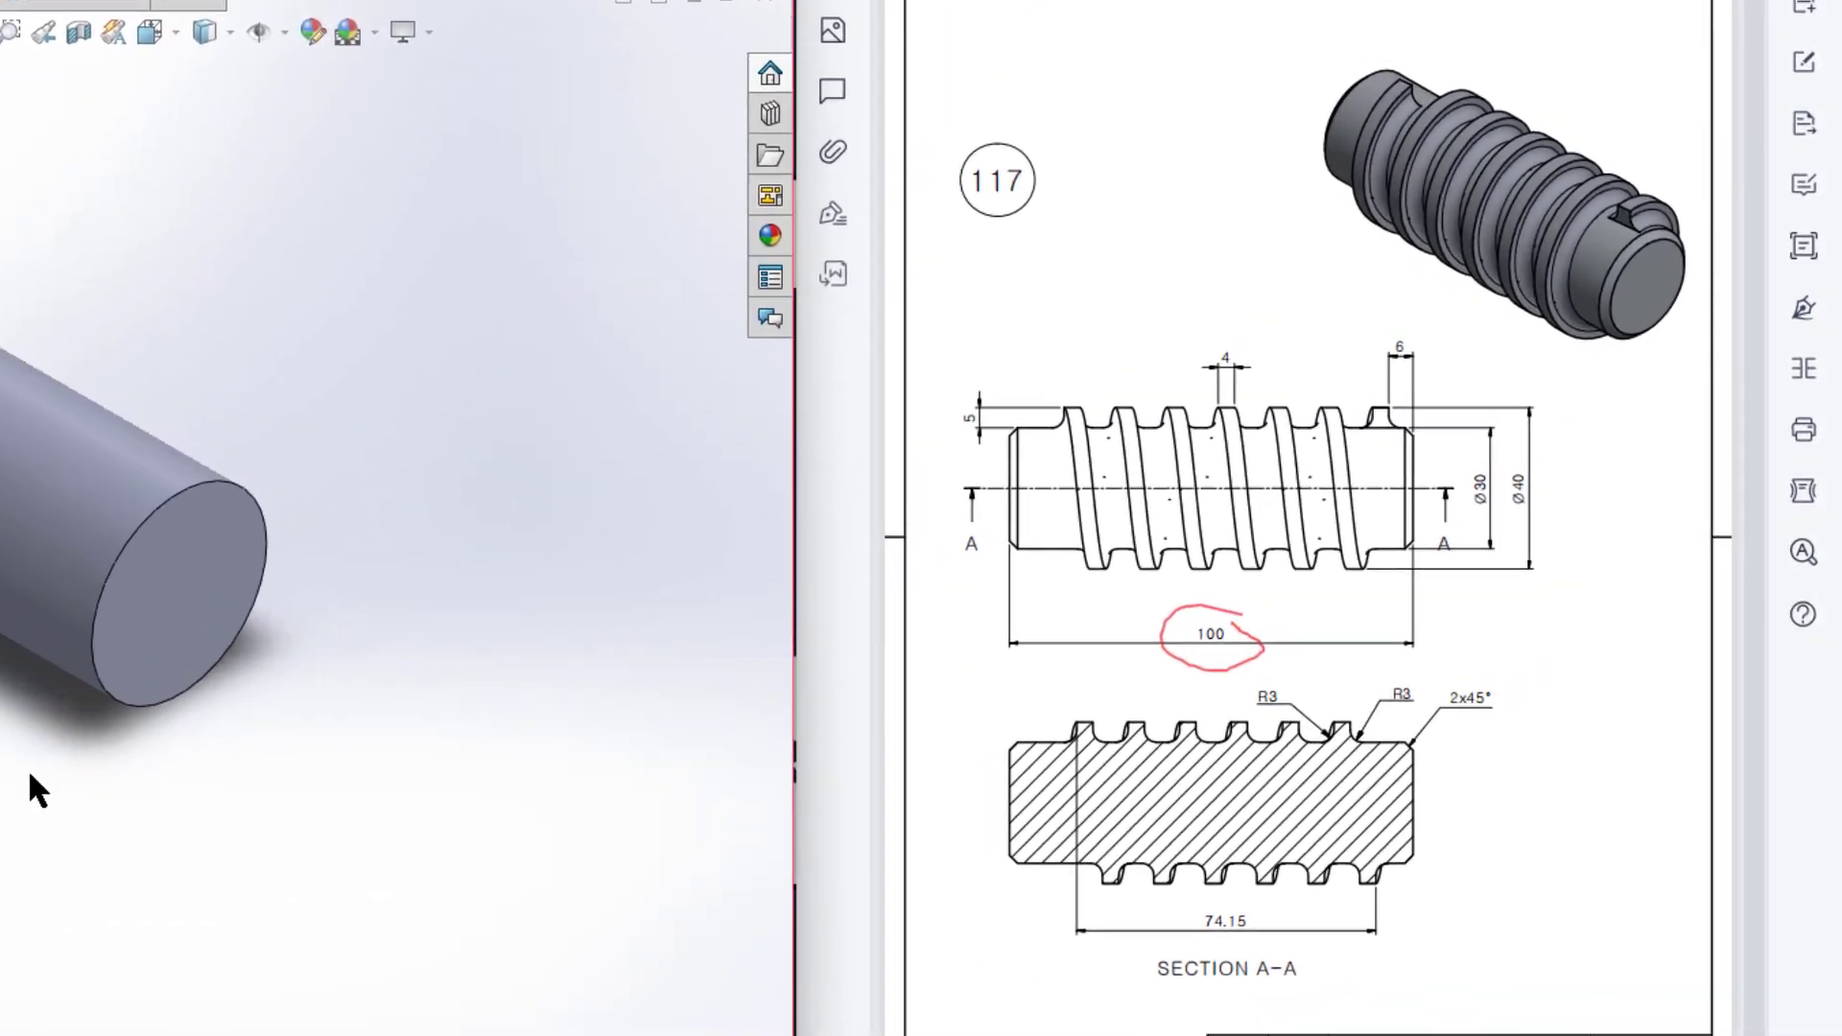
scroll(144, 835, down, 3)
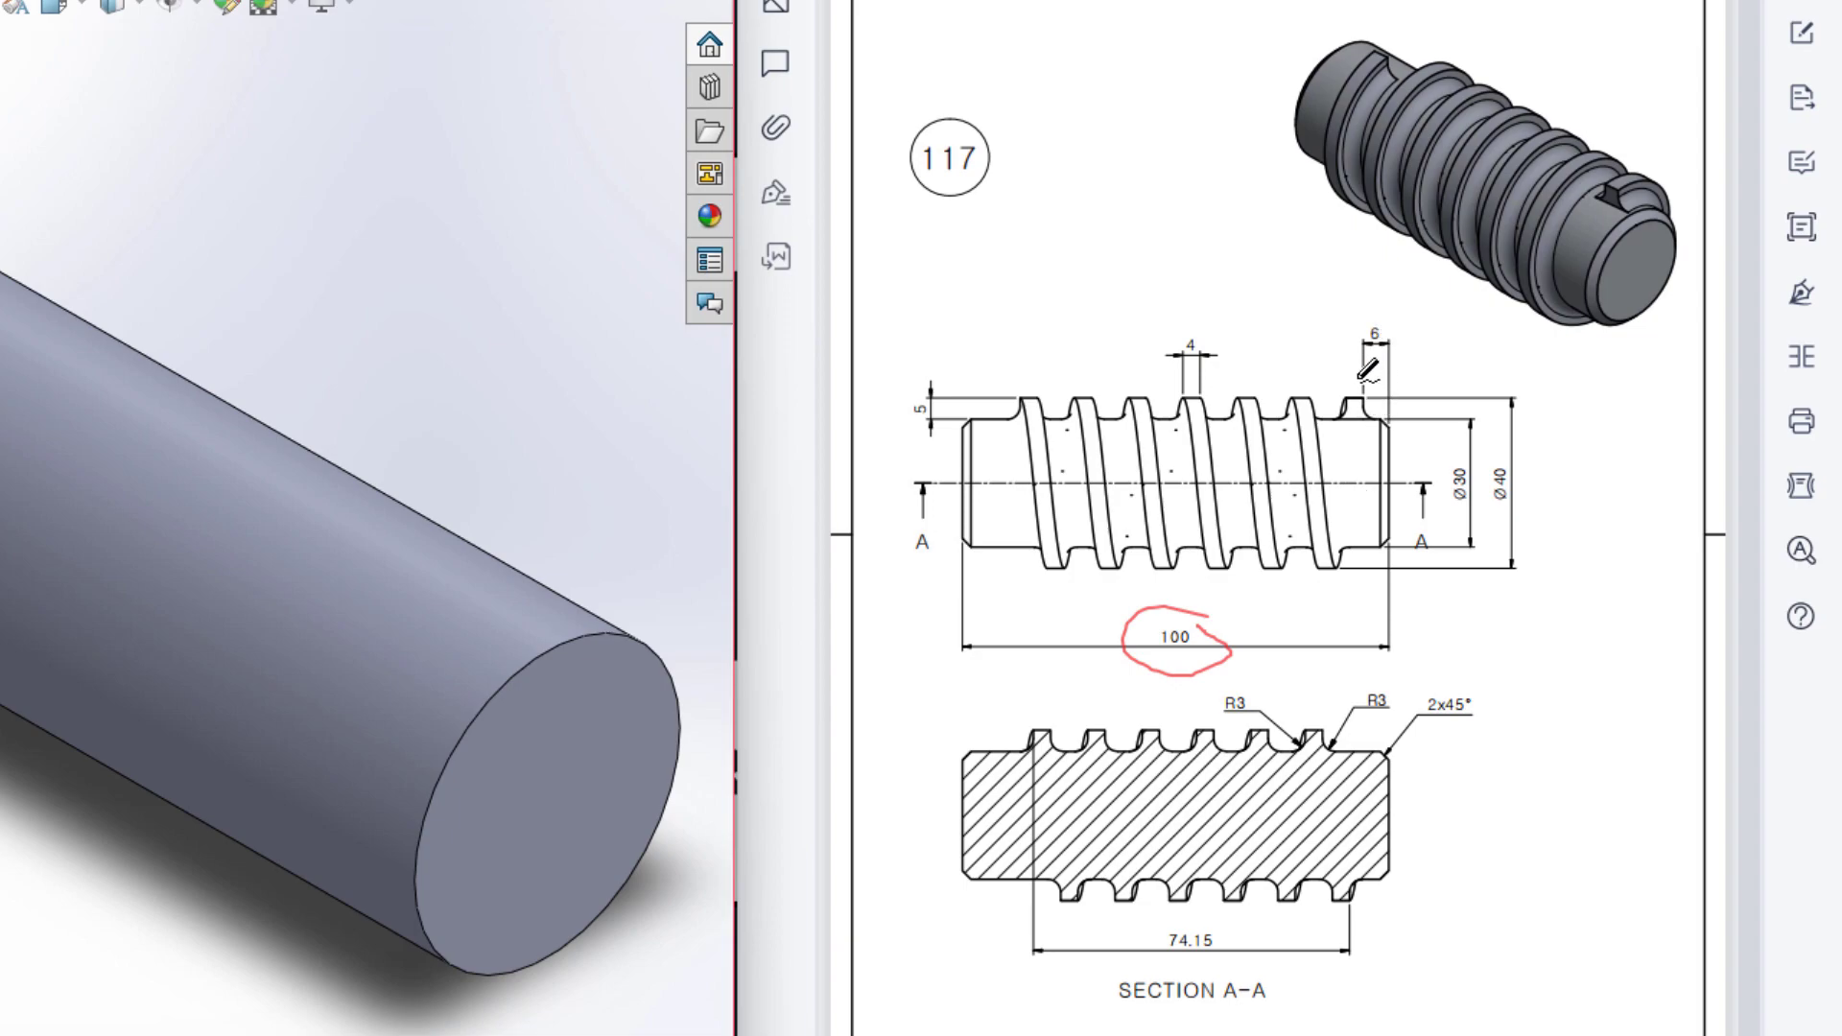
drag(1366, 396, 1366, 447)
mouse_move(1374, 309)
mouse_down()
mouse_move(1379, 349)
mouse_move(1382, 305)
mouse_up()
drag(1393, 417, 1395, 560)
drag(1367, 326, 1367, 595)
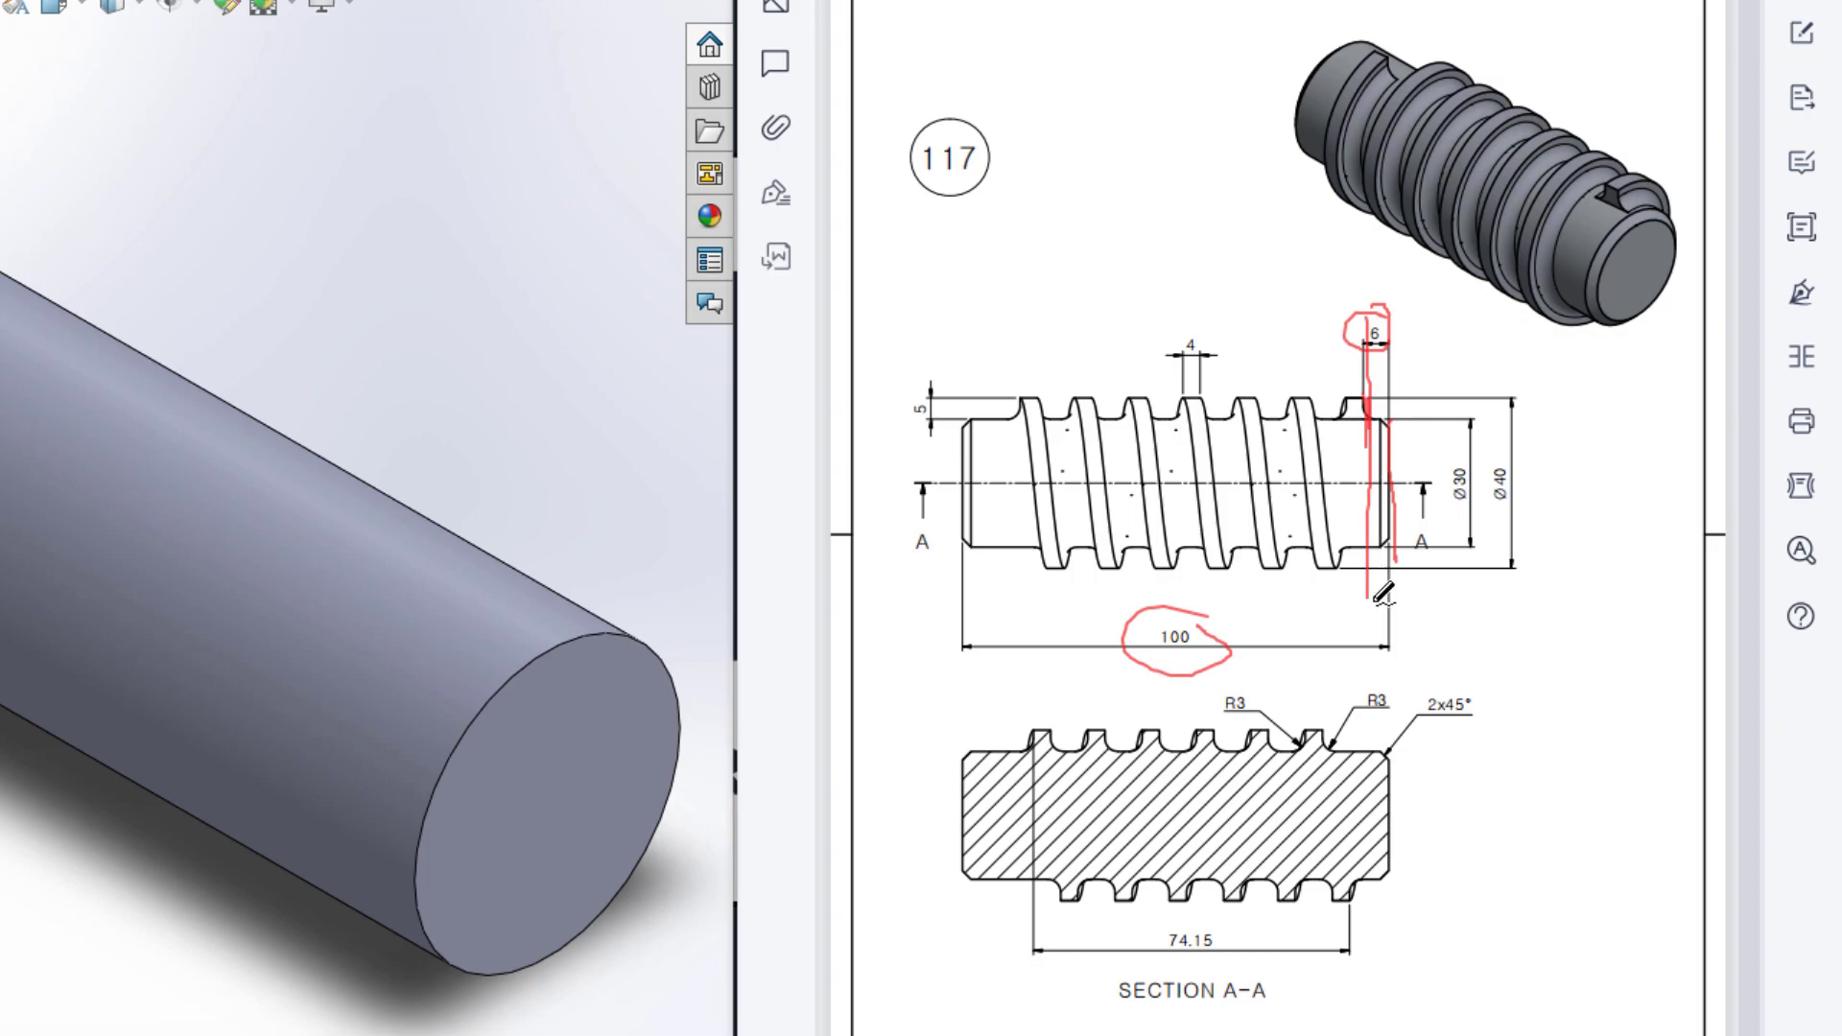
mouse_move(1514, 443)
mouse_down()
mouse_move(1495, 480)
mouse_move(1514, 503)
mouse_move(1514, 463)
mouse_up()
Step: Create Plane1 offset 6 mm inward from the cylinder's end face
key(Escape)
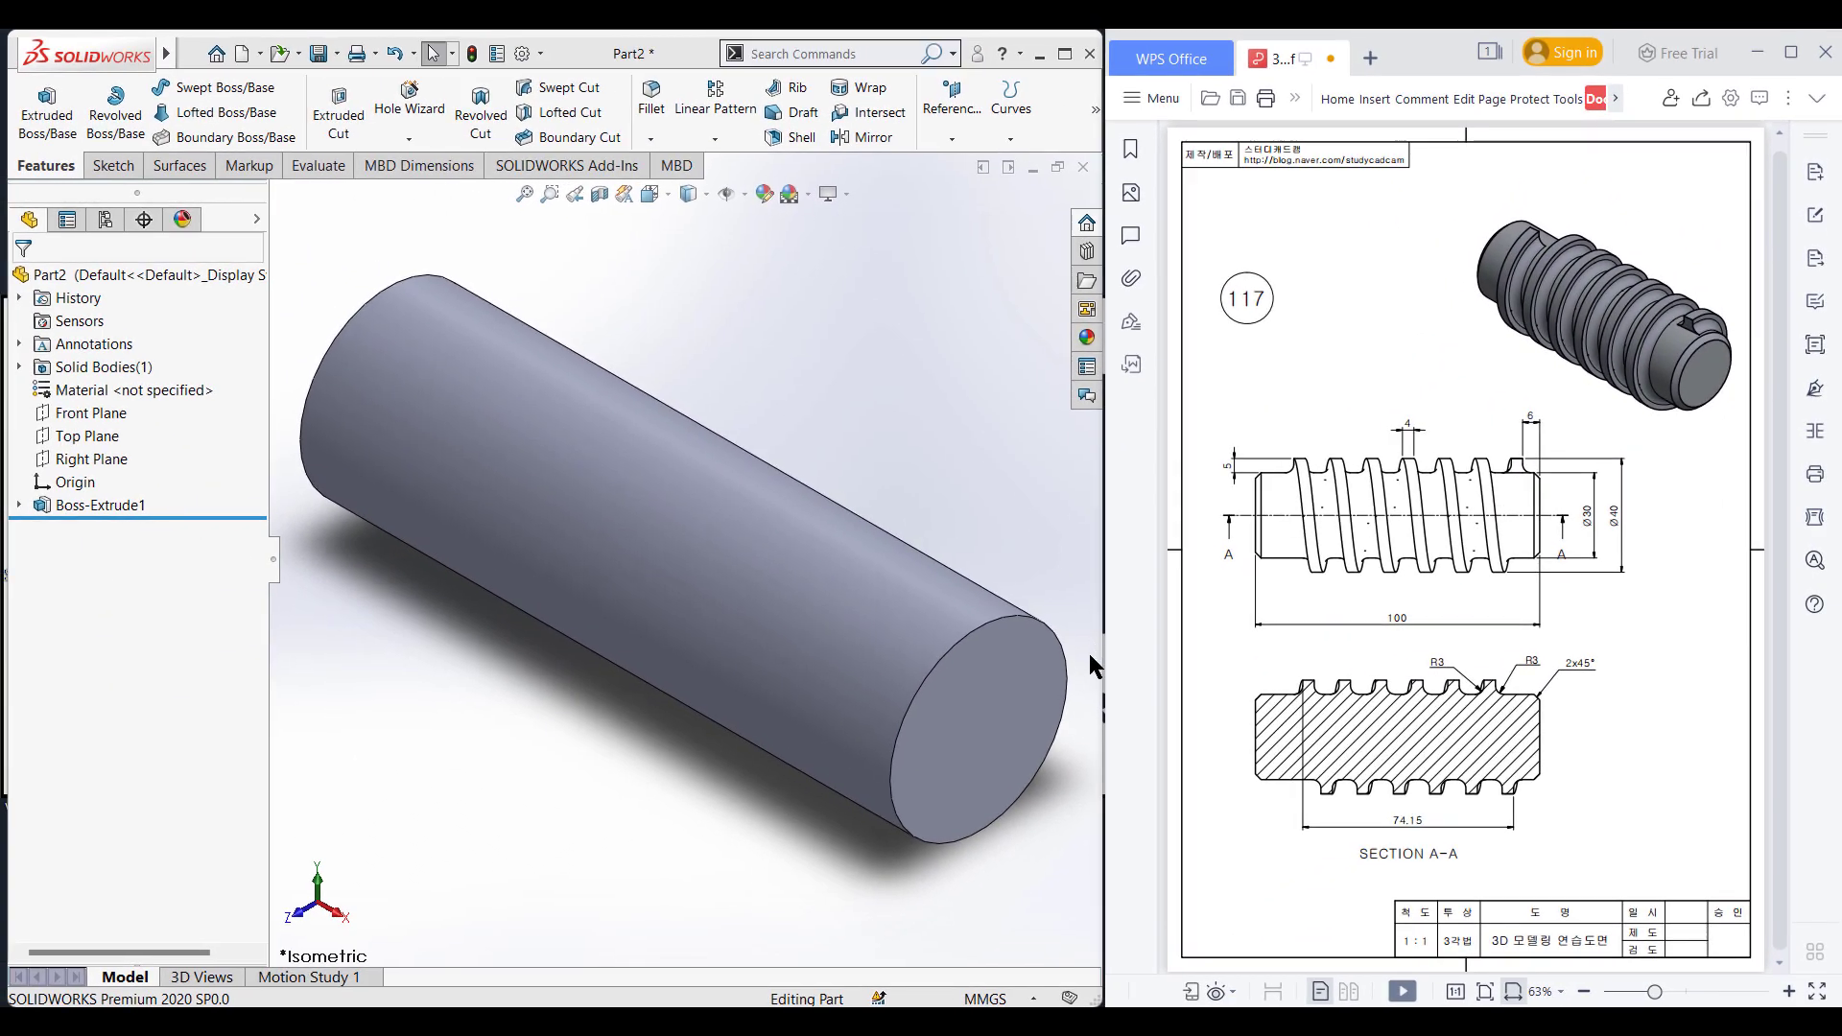
click(1009, 700)
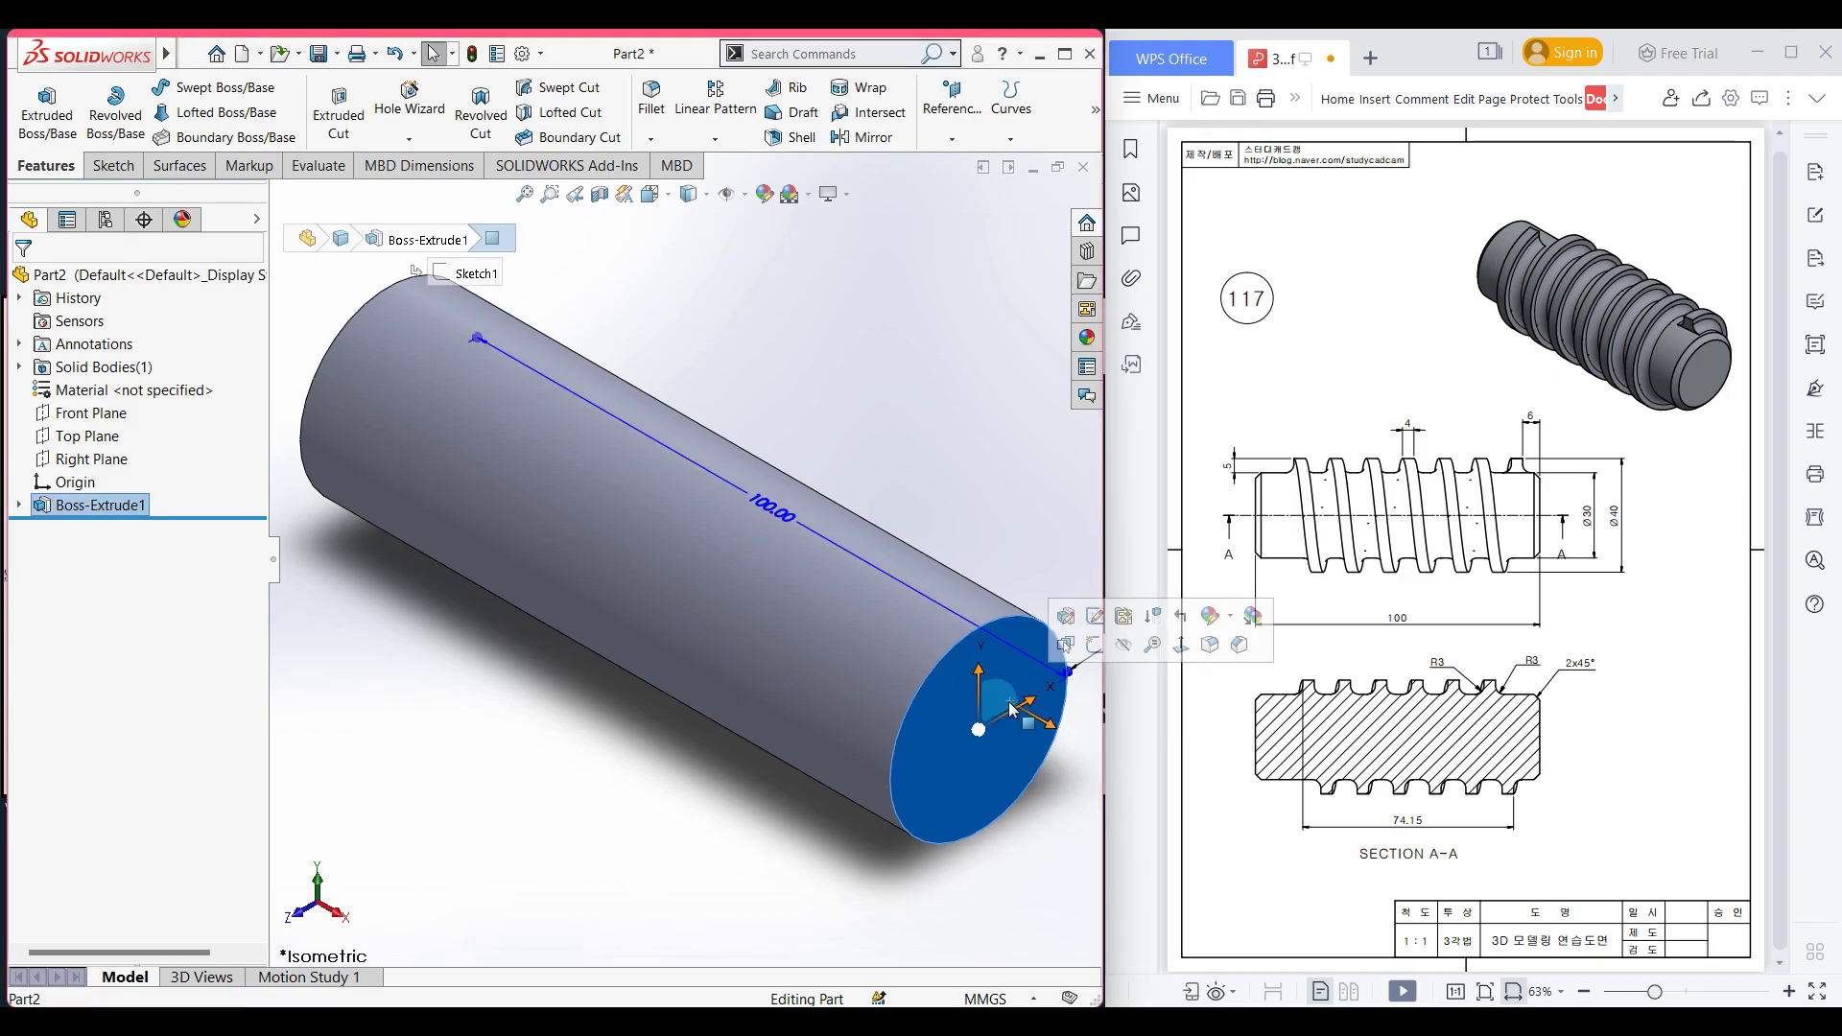
click(950, 140)
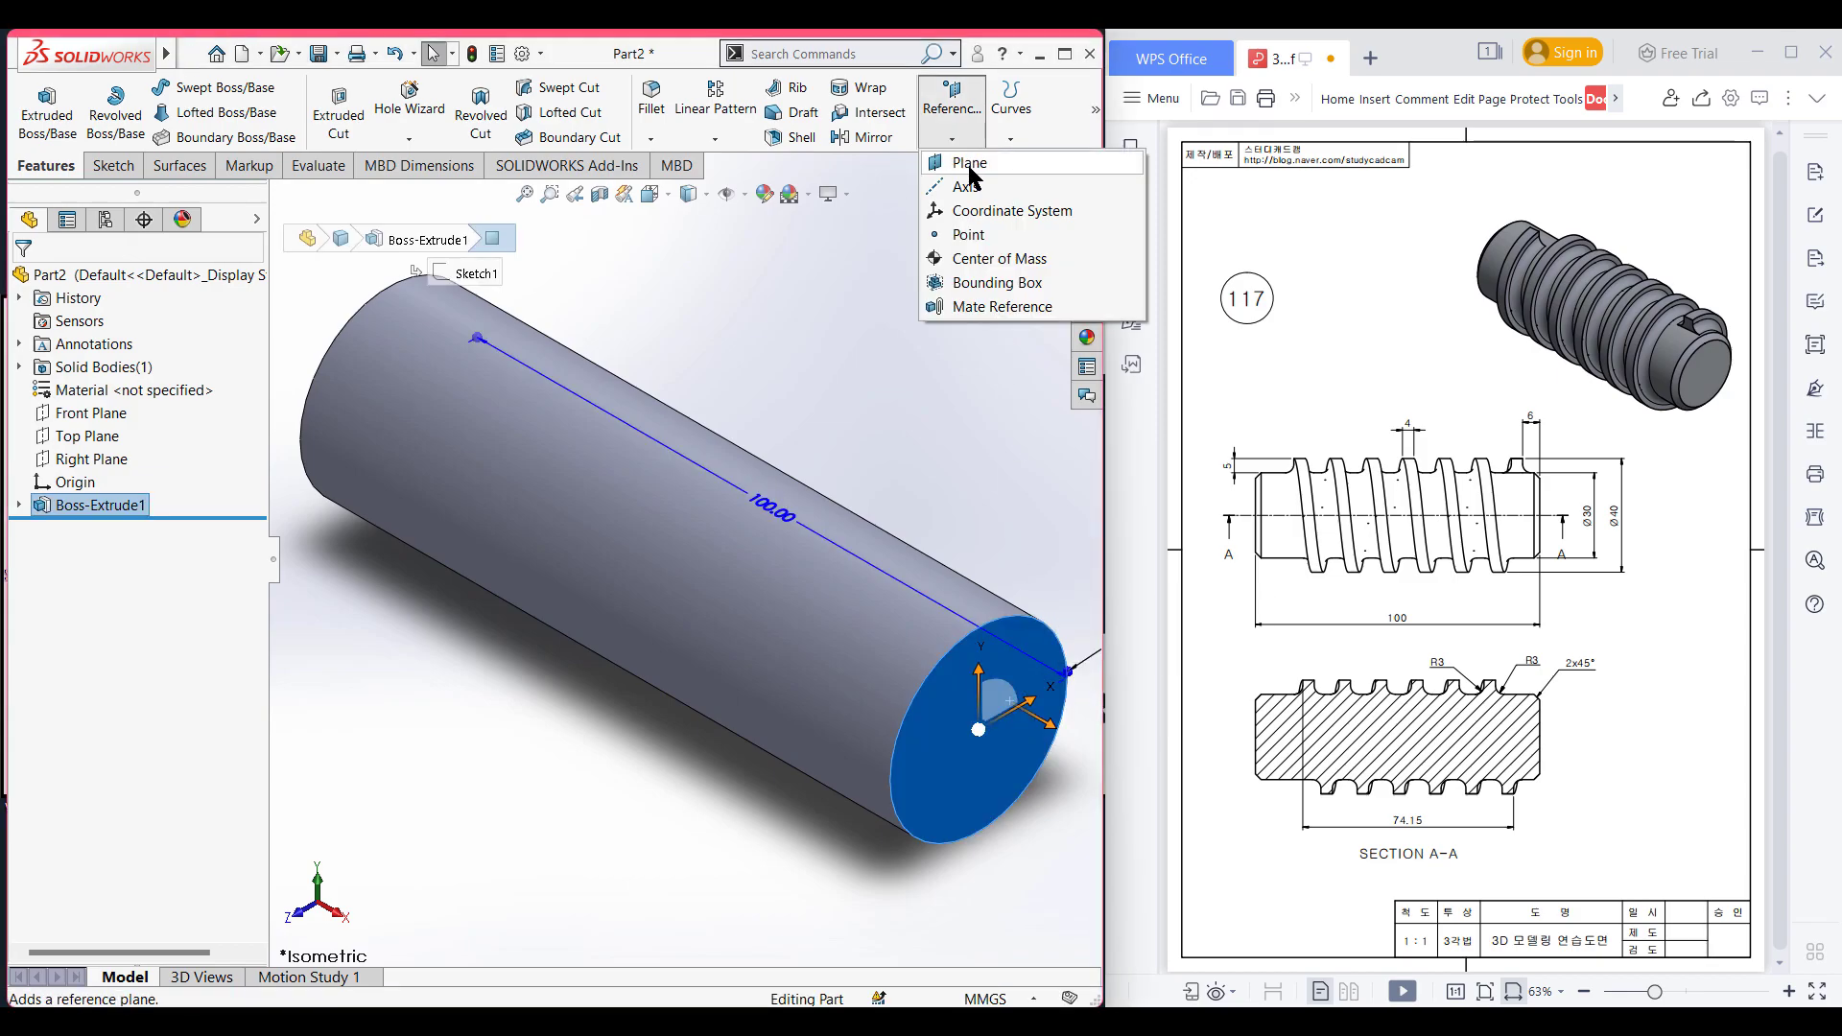
click(969, 166)
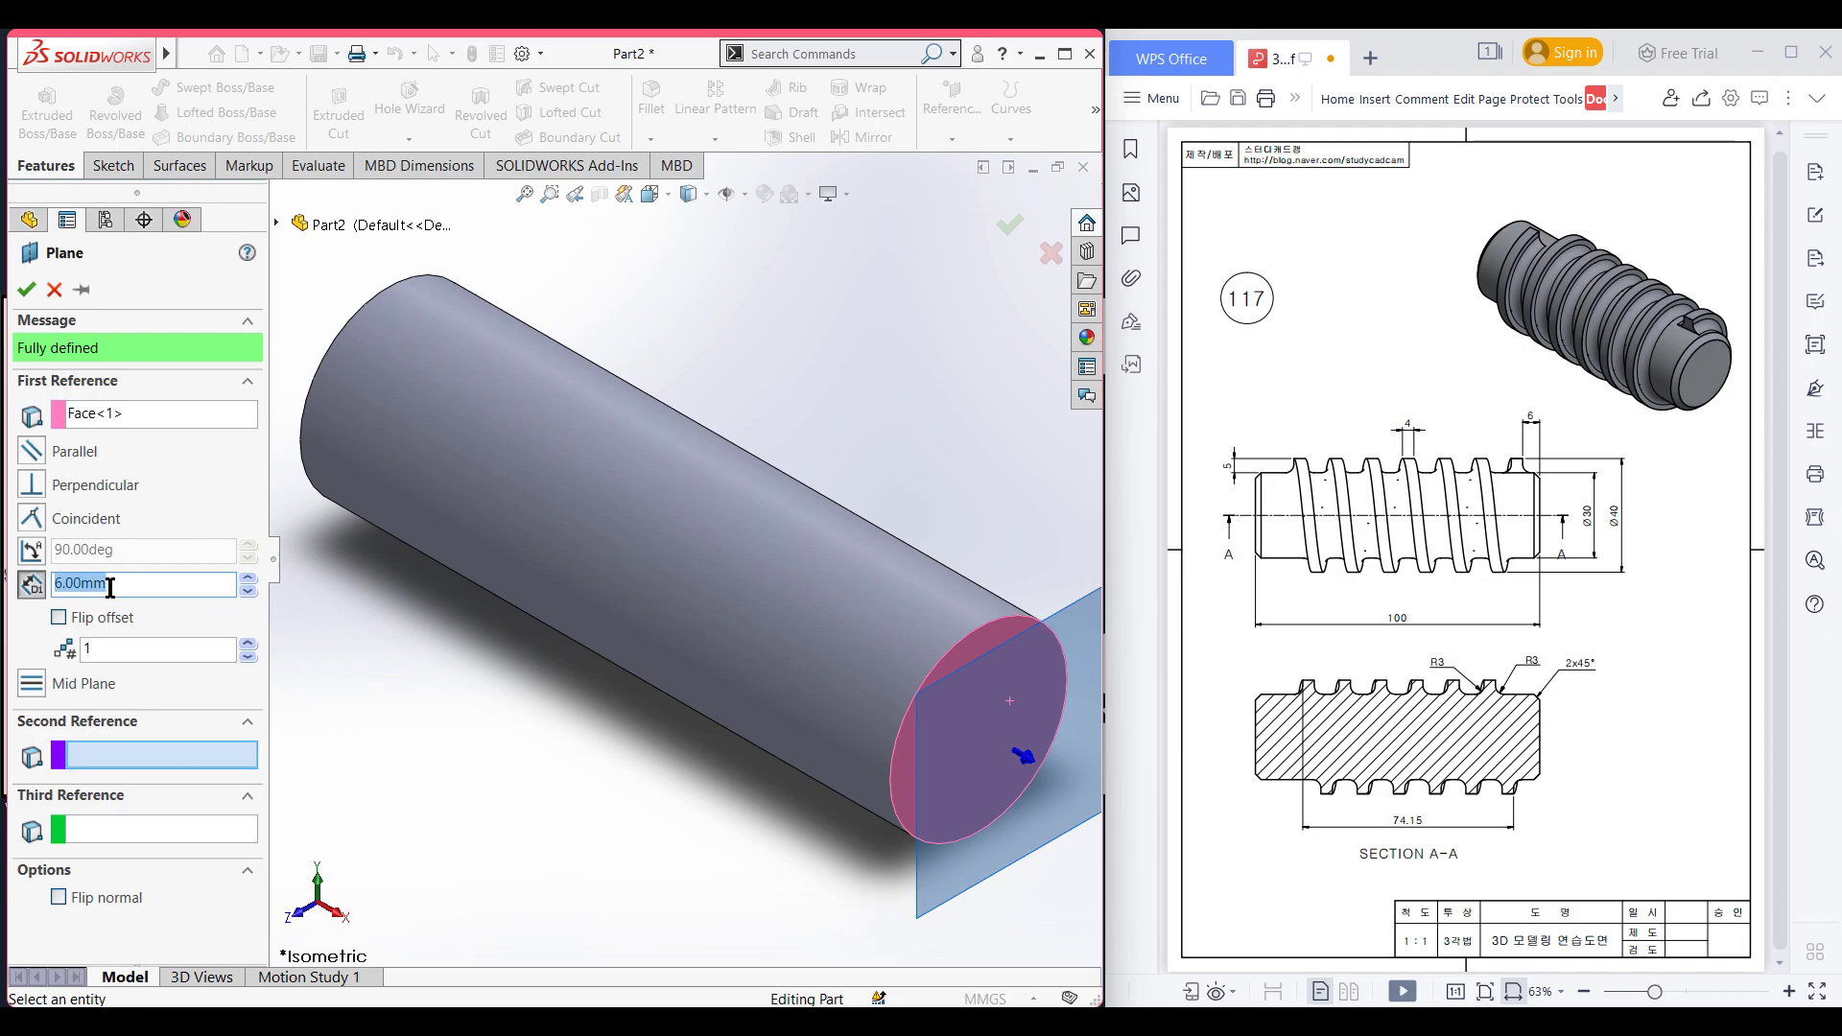
click(90, 619)
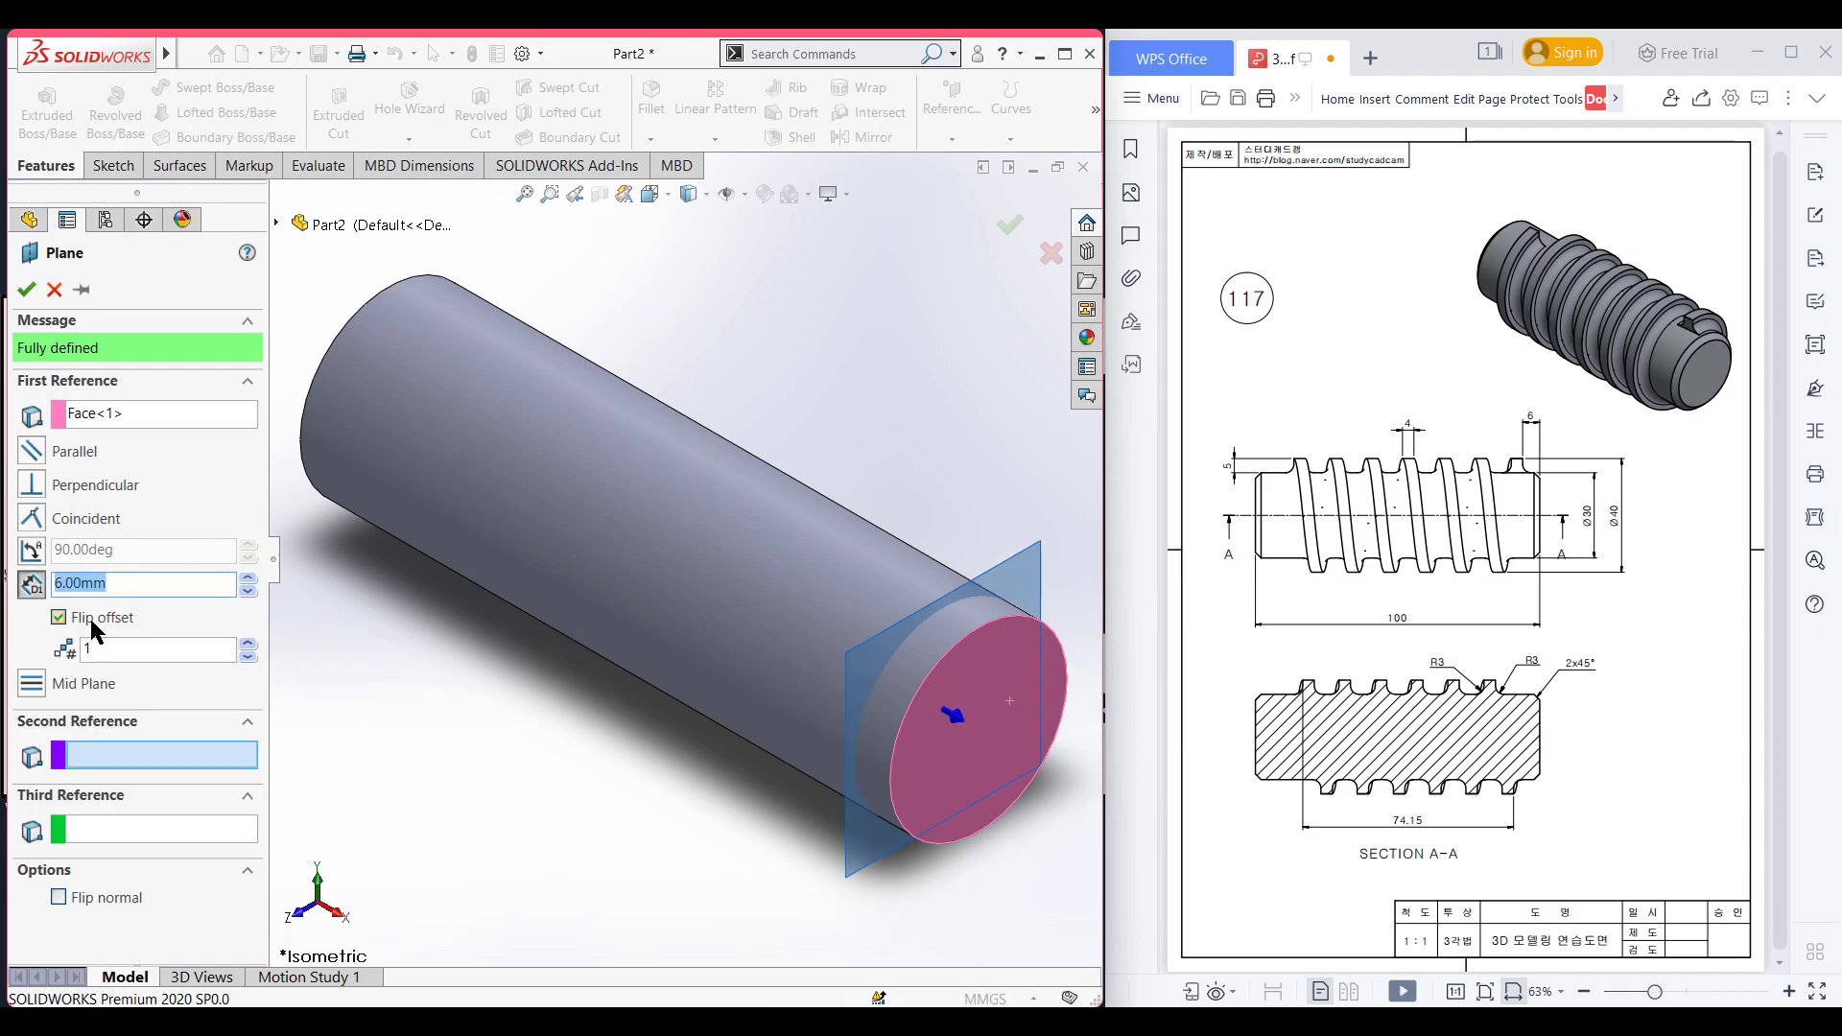
click(27, 289)
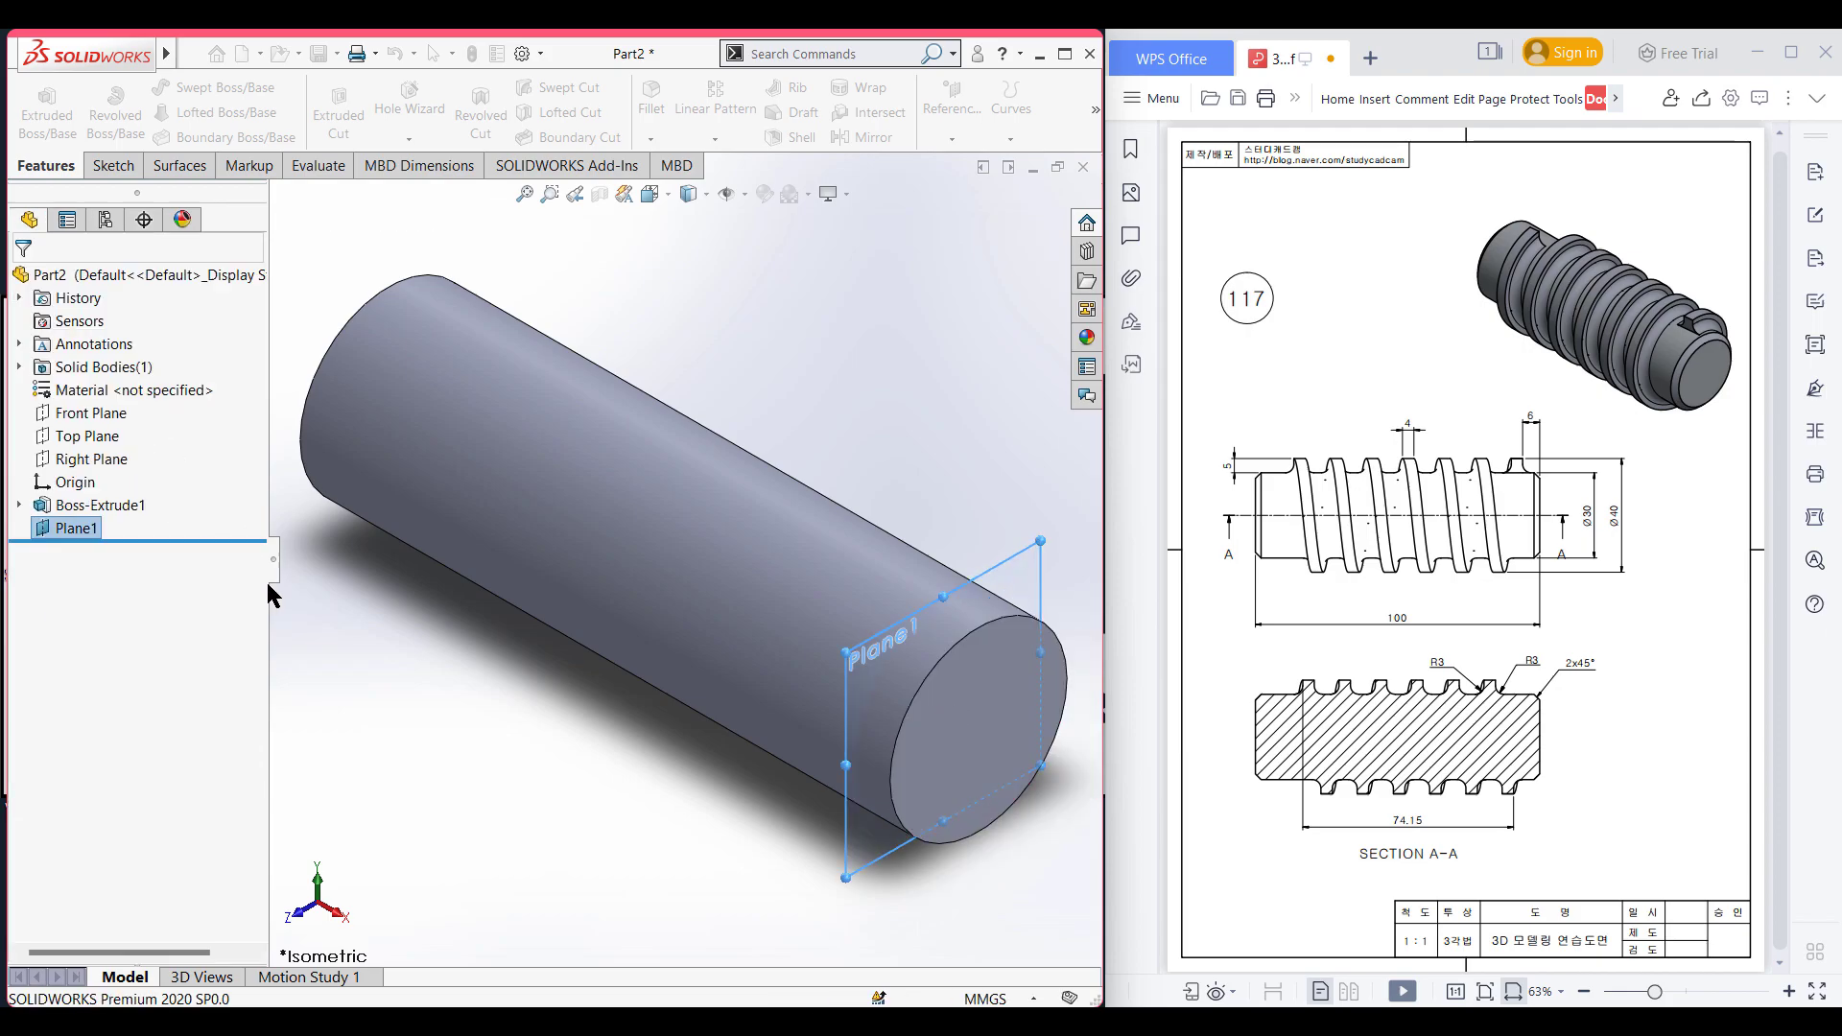
Step: Sketch a Ø40 circle centred on the shaft axis on Plane1 as Sketch2
right_click(75, 539)
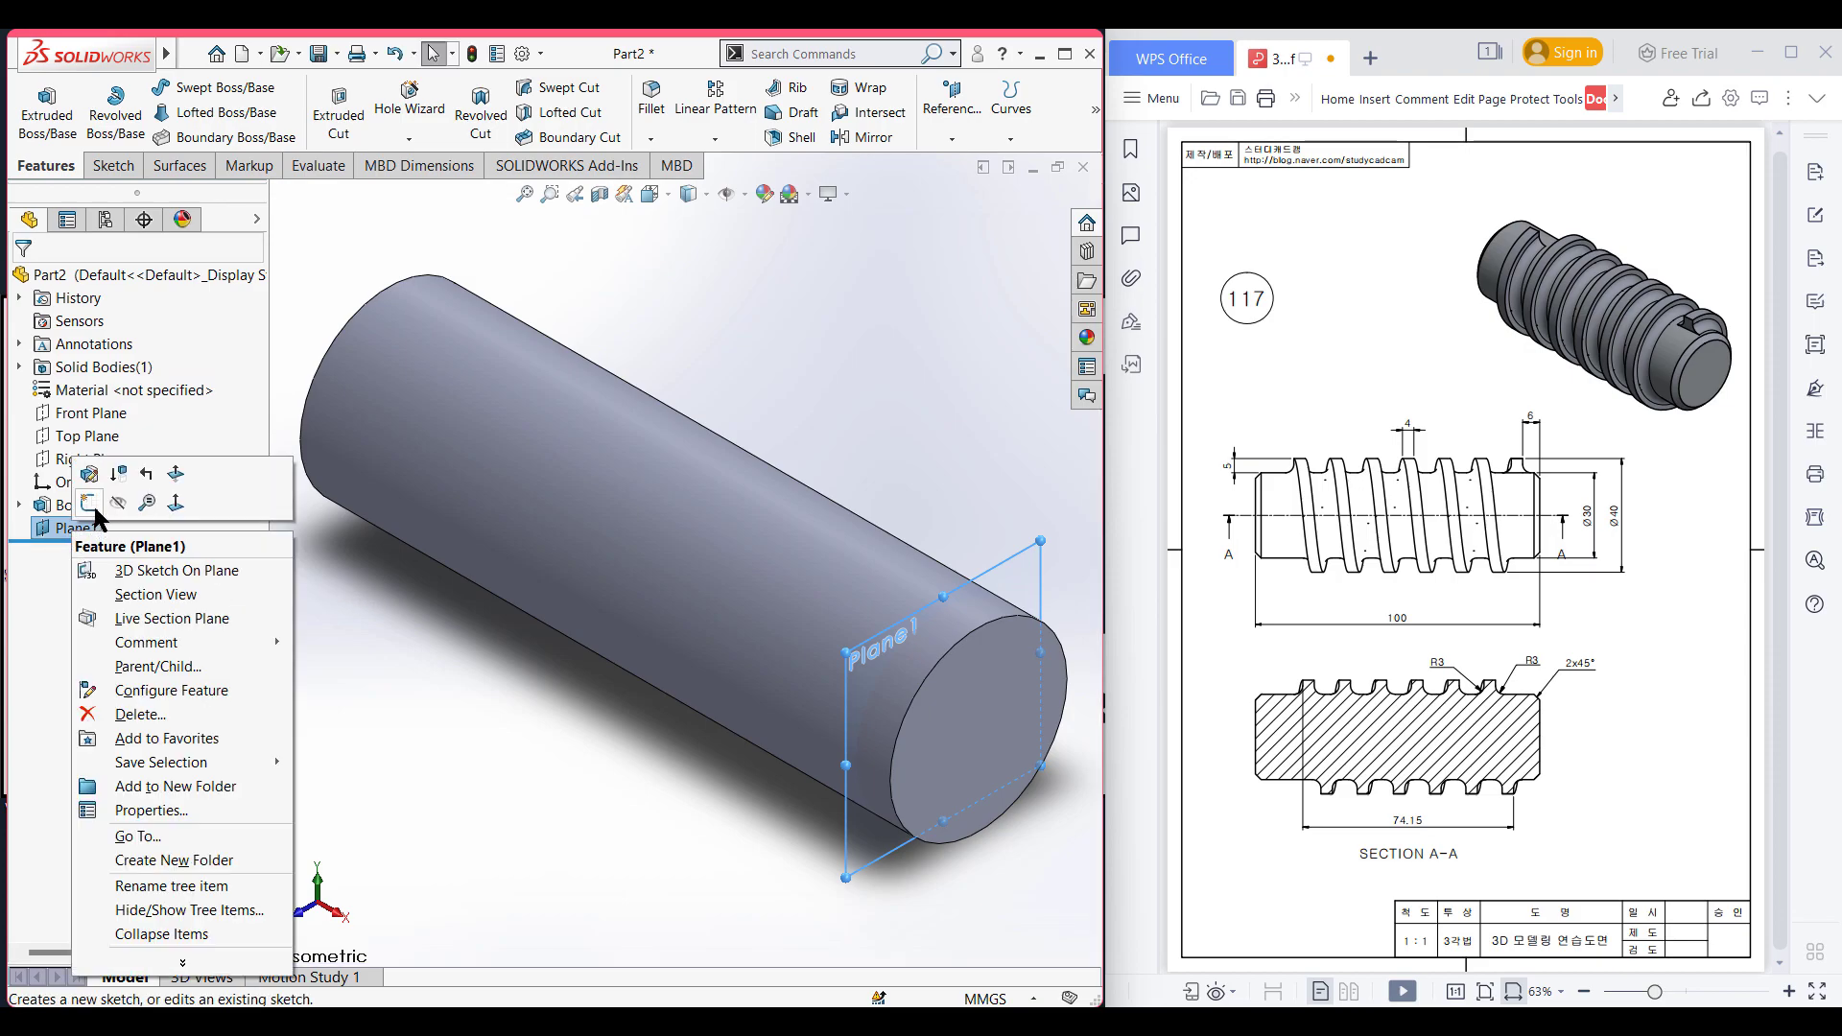
click(90, 503)
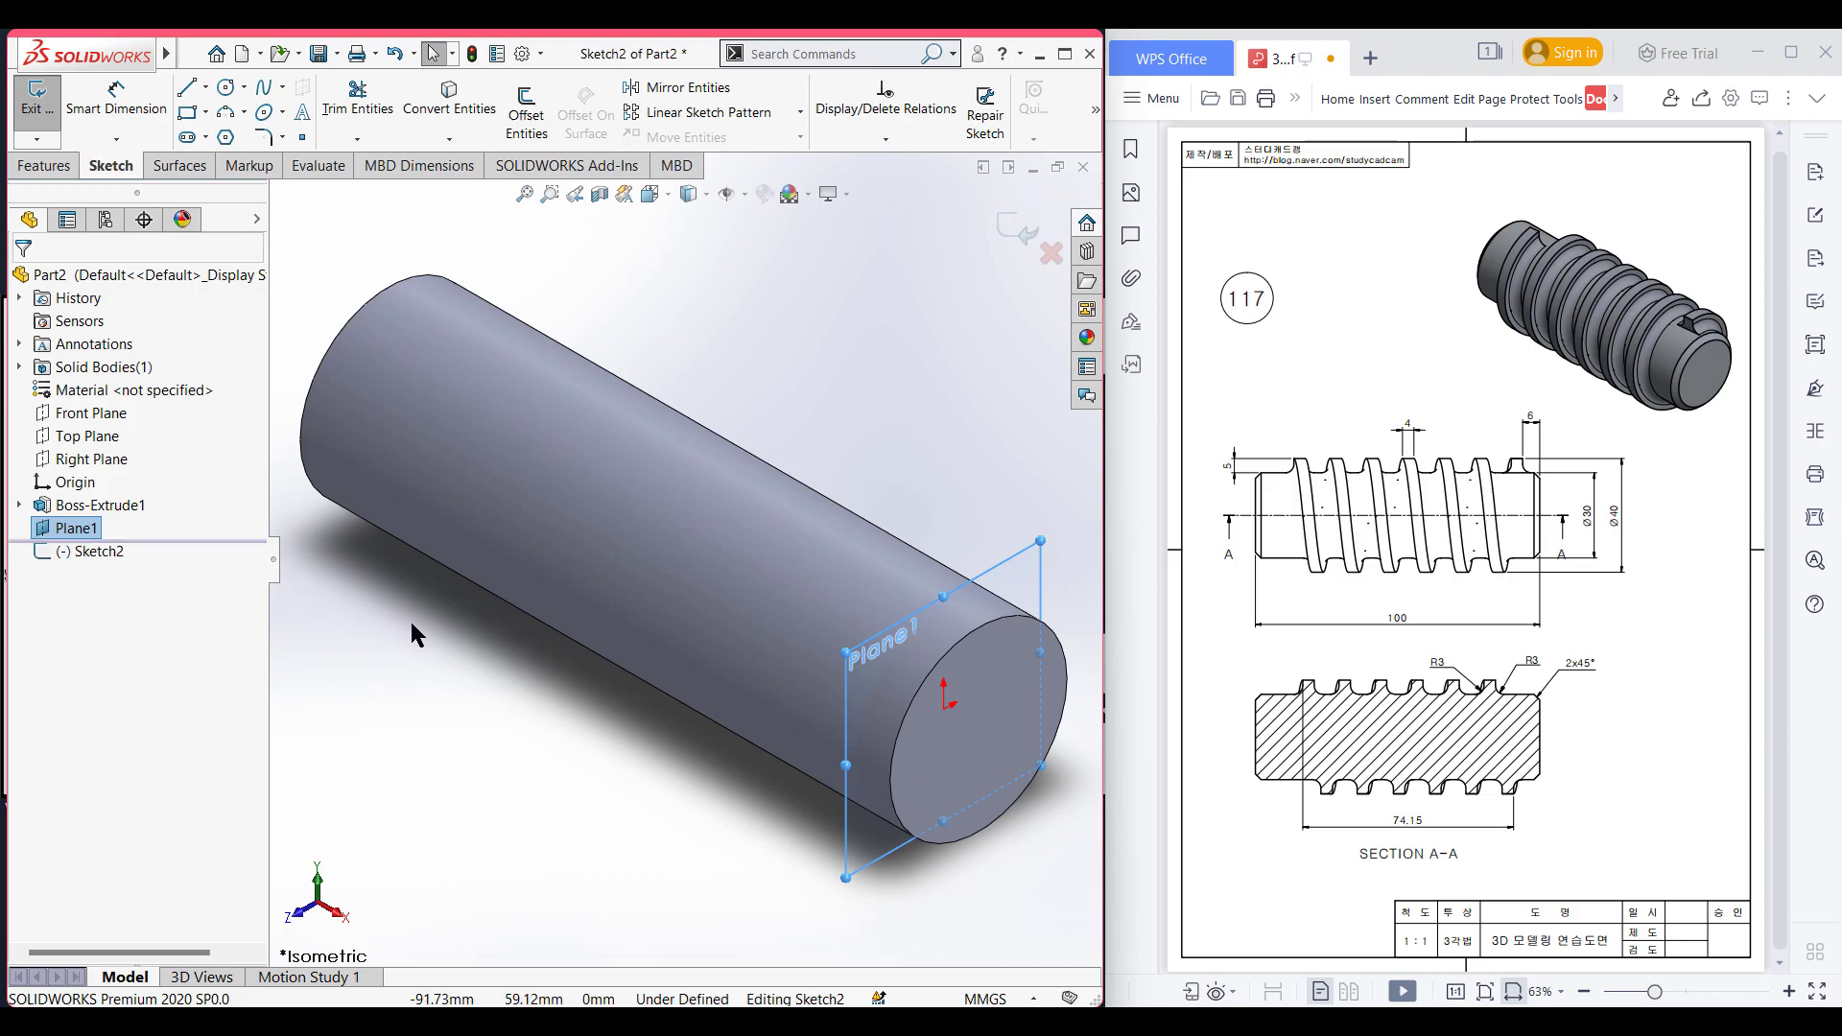
key(ctrl+8)
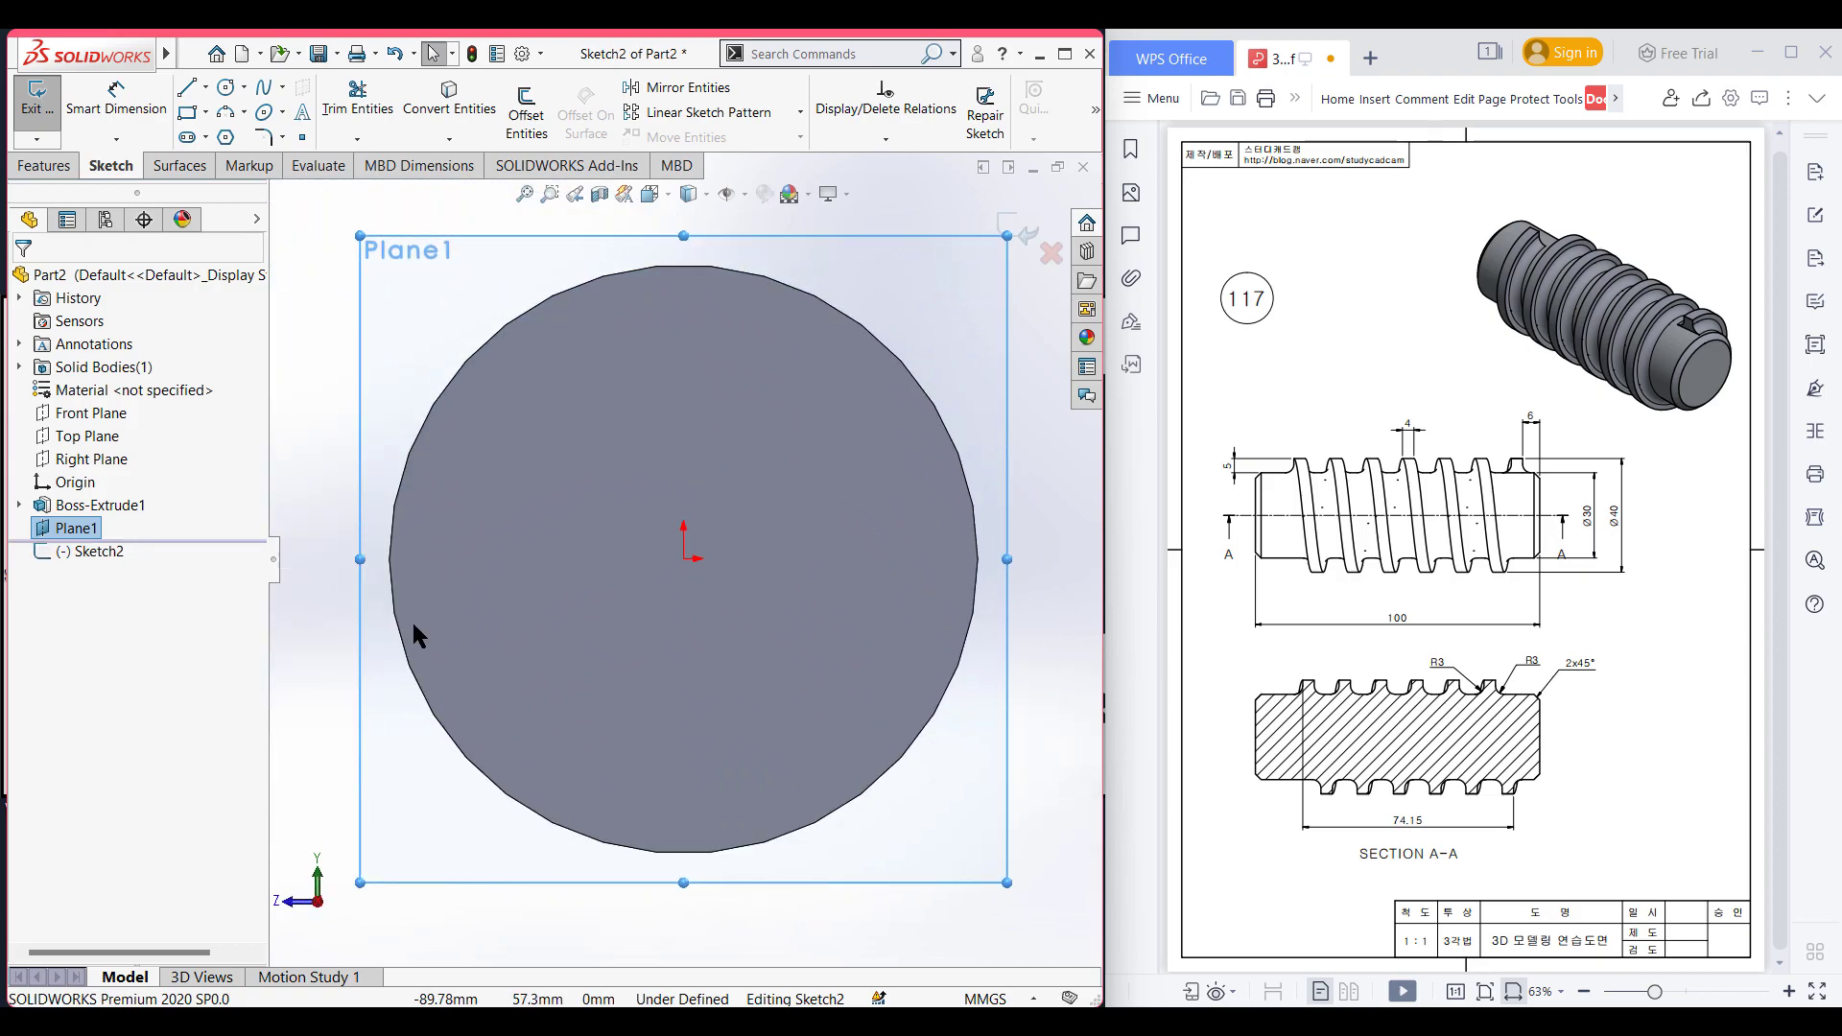
click(227, 89)
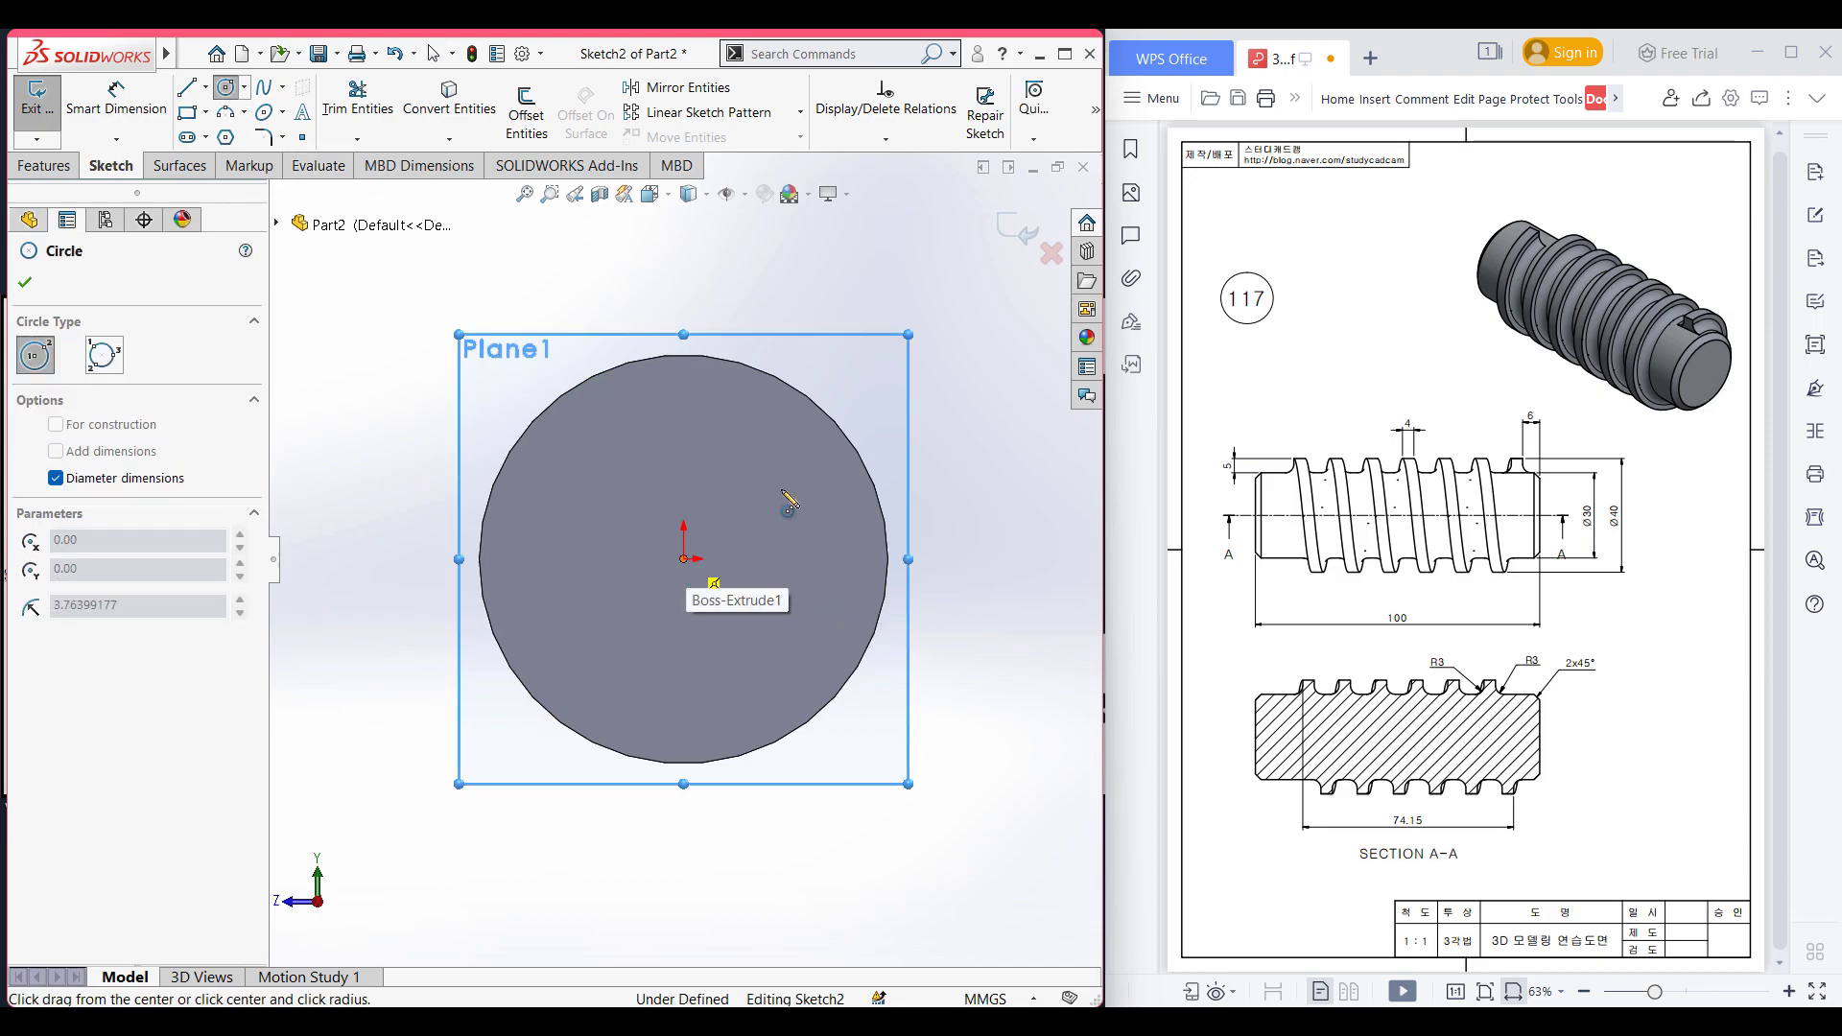
click(683, 559)
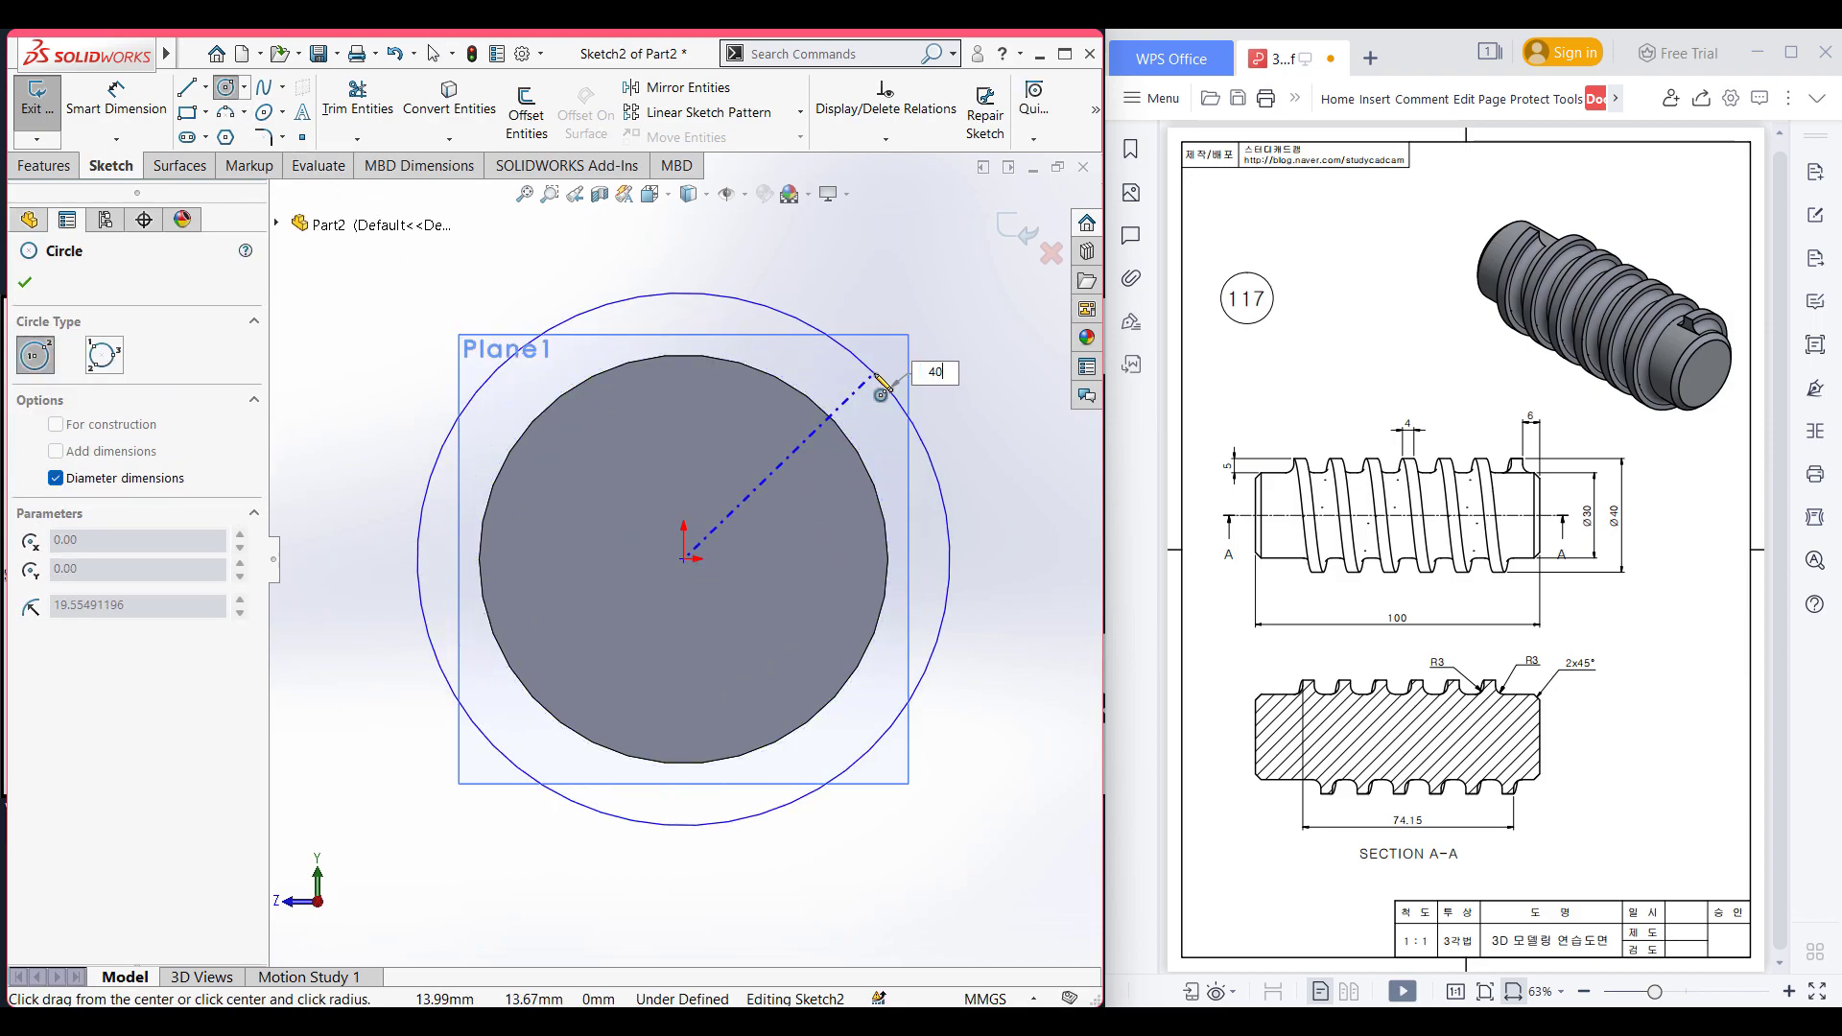
key(Return)
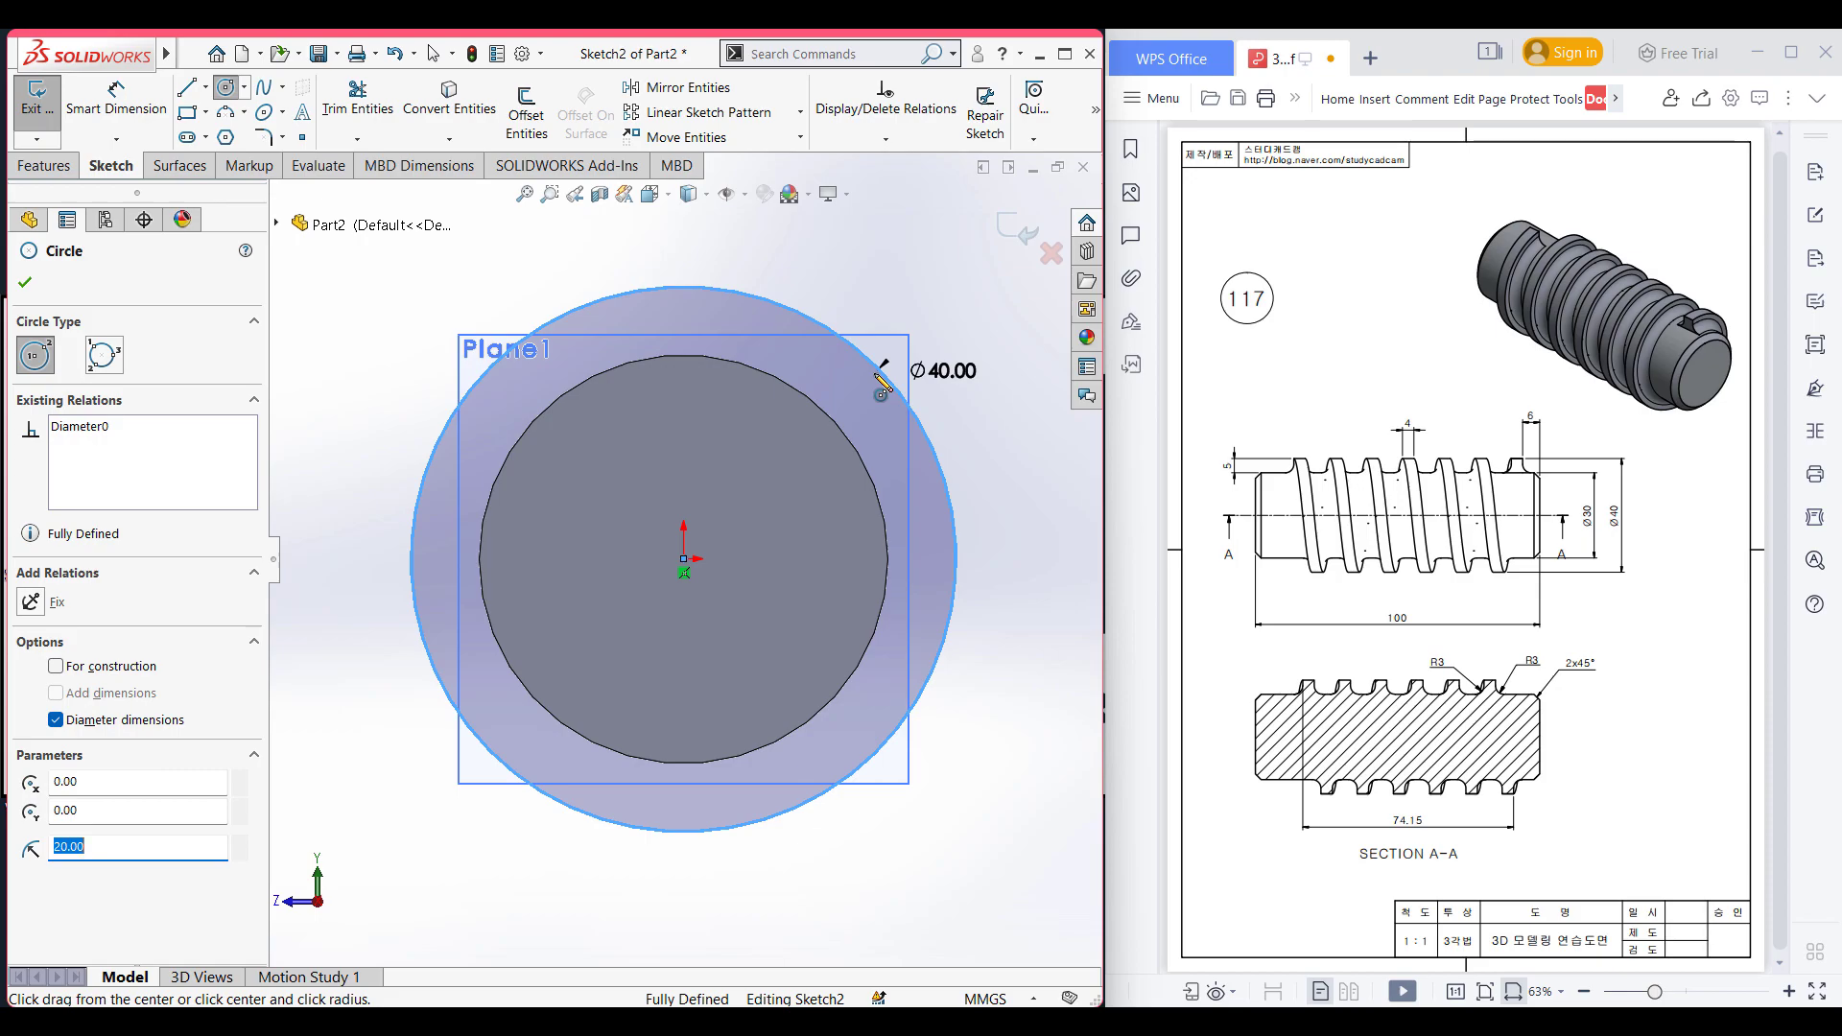
key(ctrl+7)
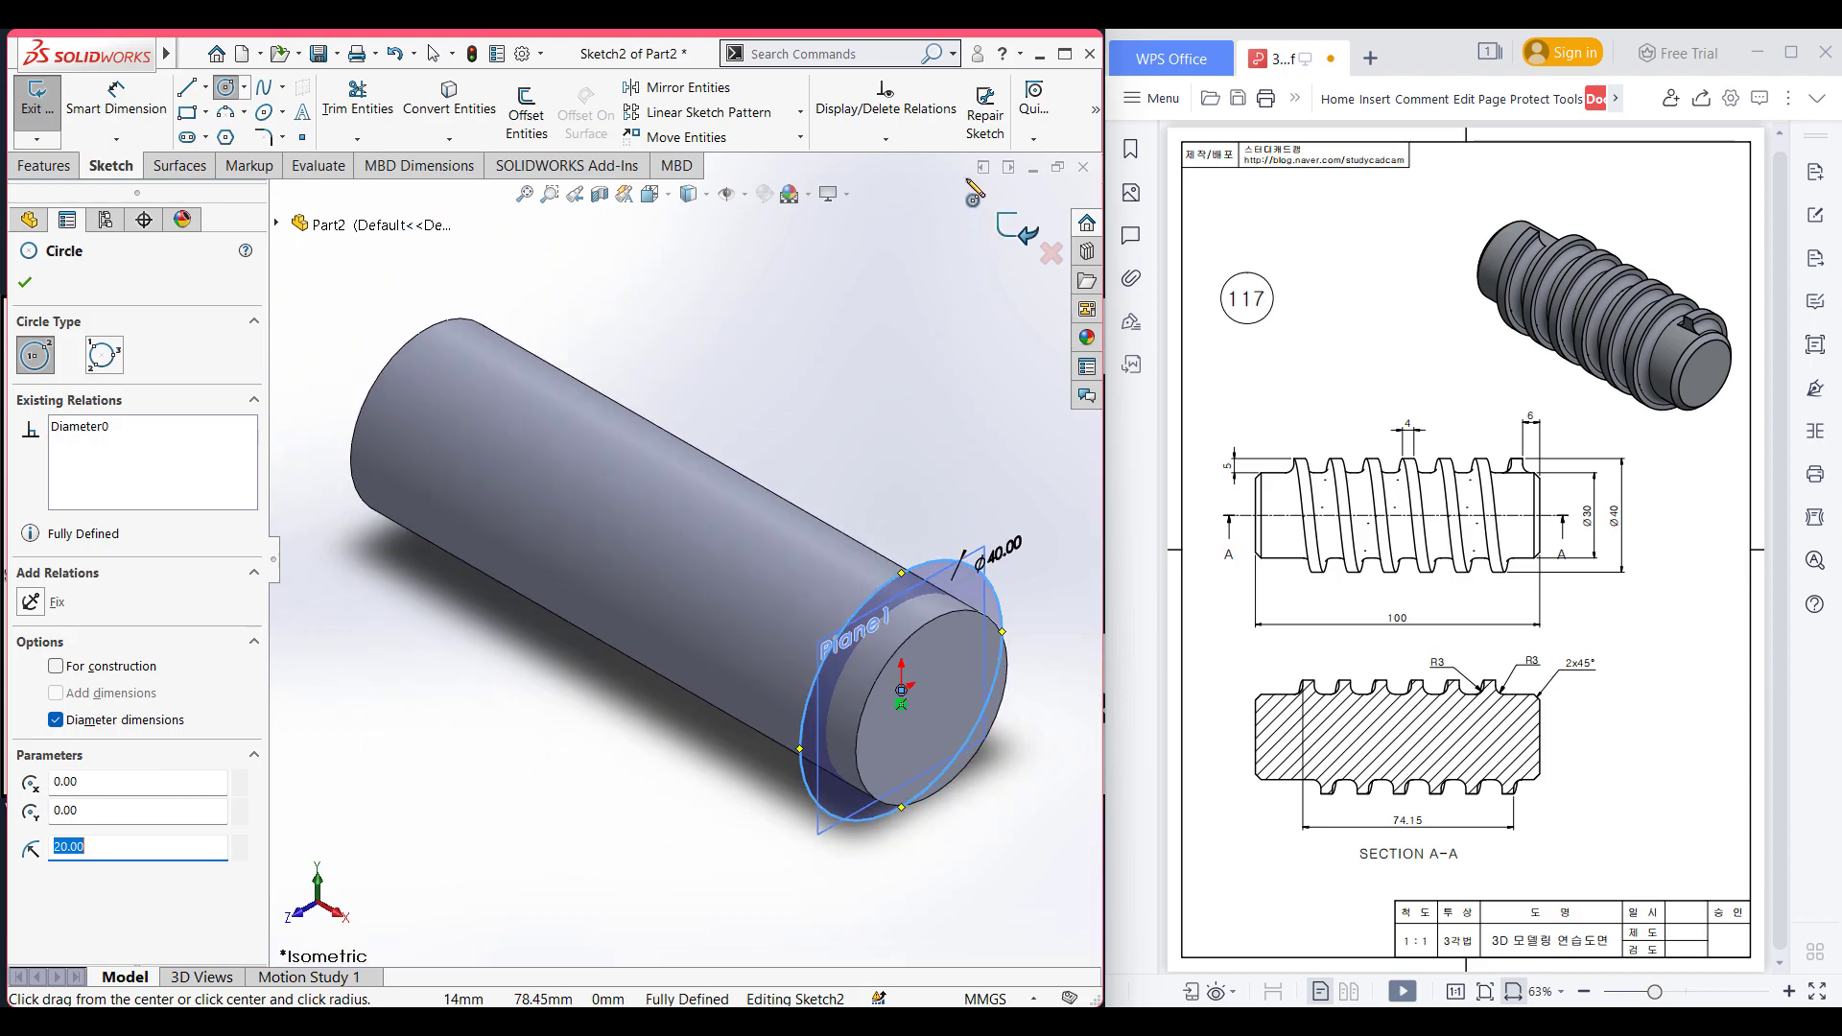
click(25, 285)
click(65, 168)
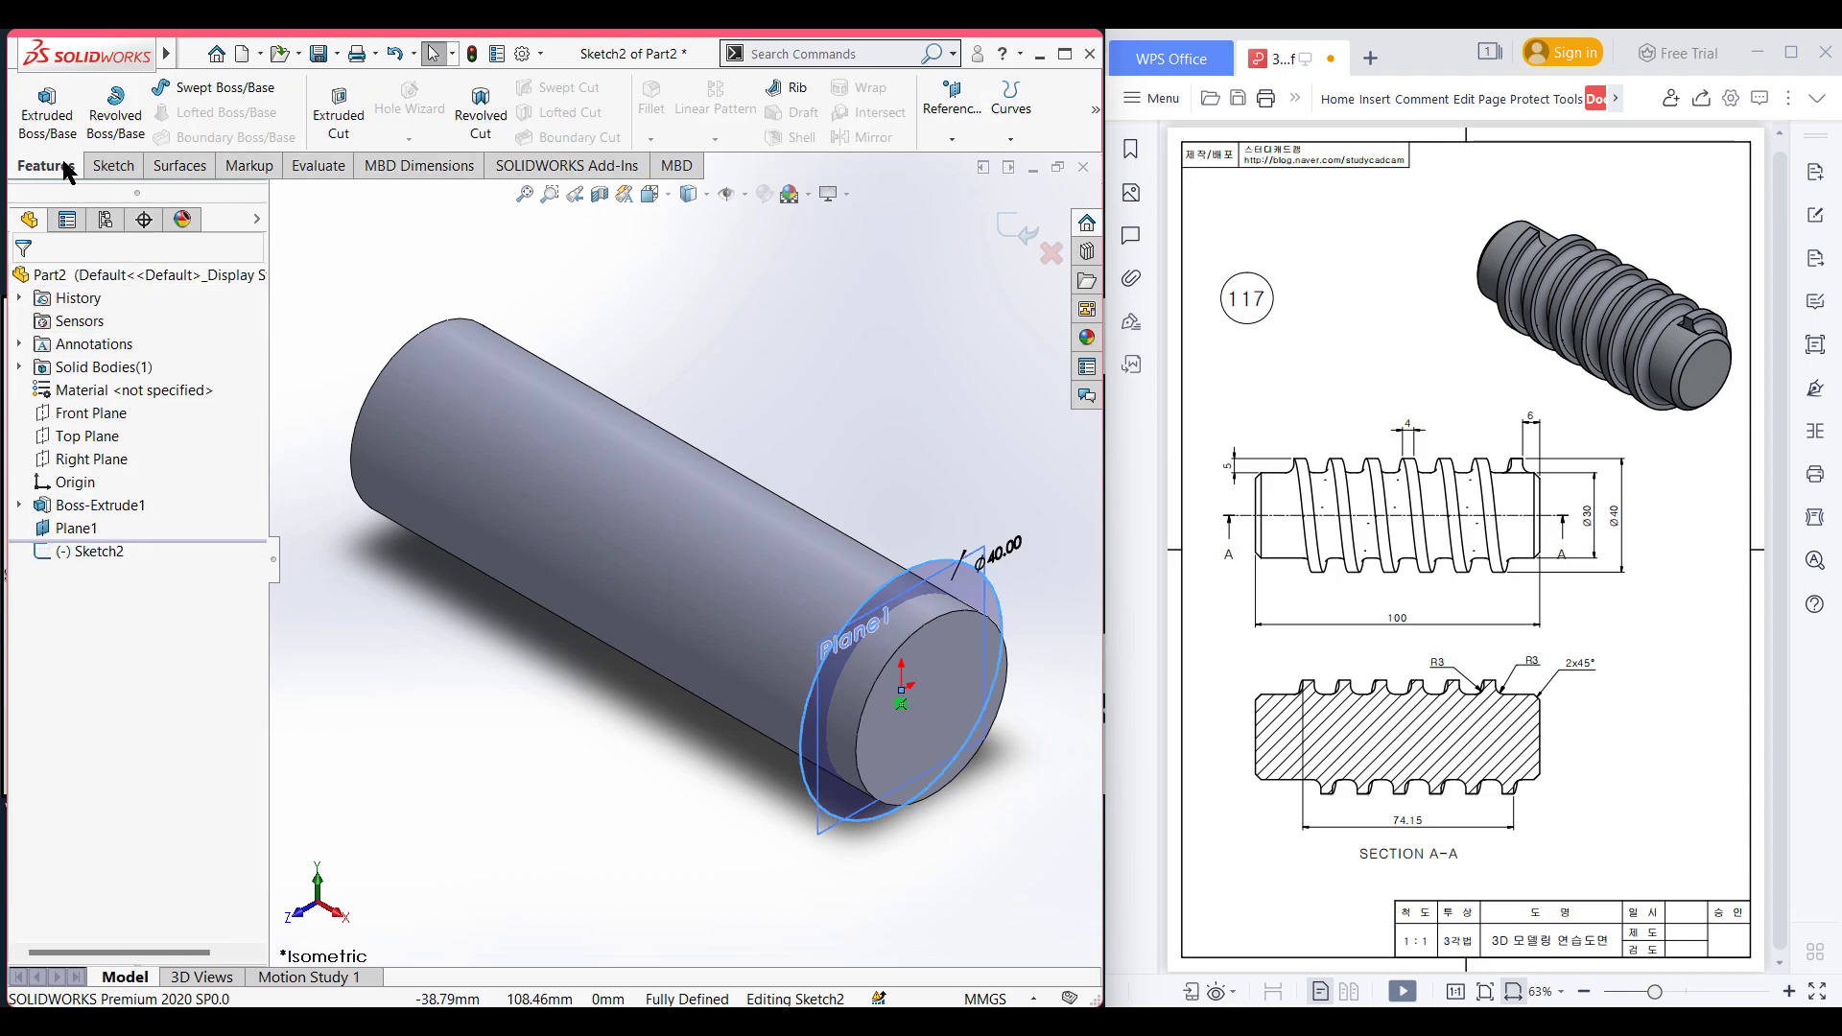
Step: Start a Helix/Spiral on the Ø40 circle and mark the thread roots on the section view
click(1005, 129)
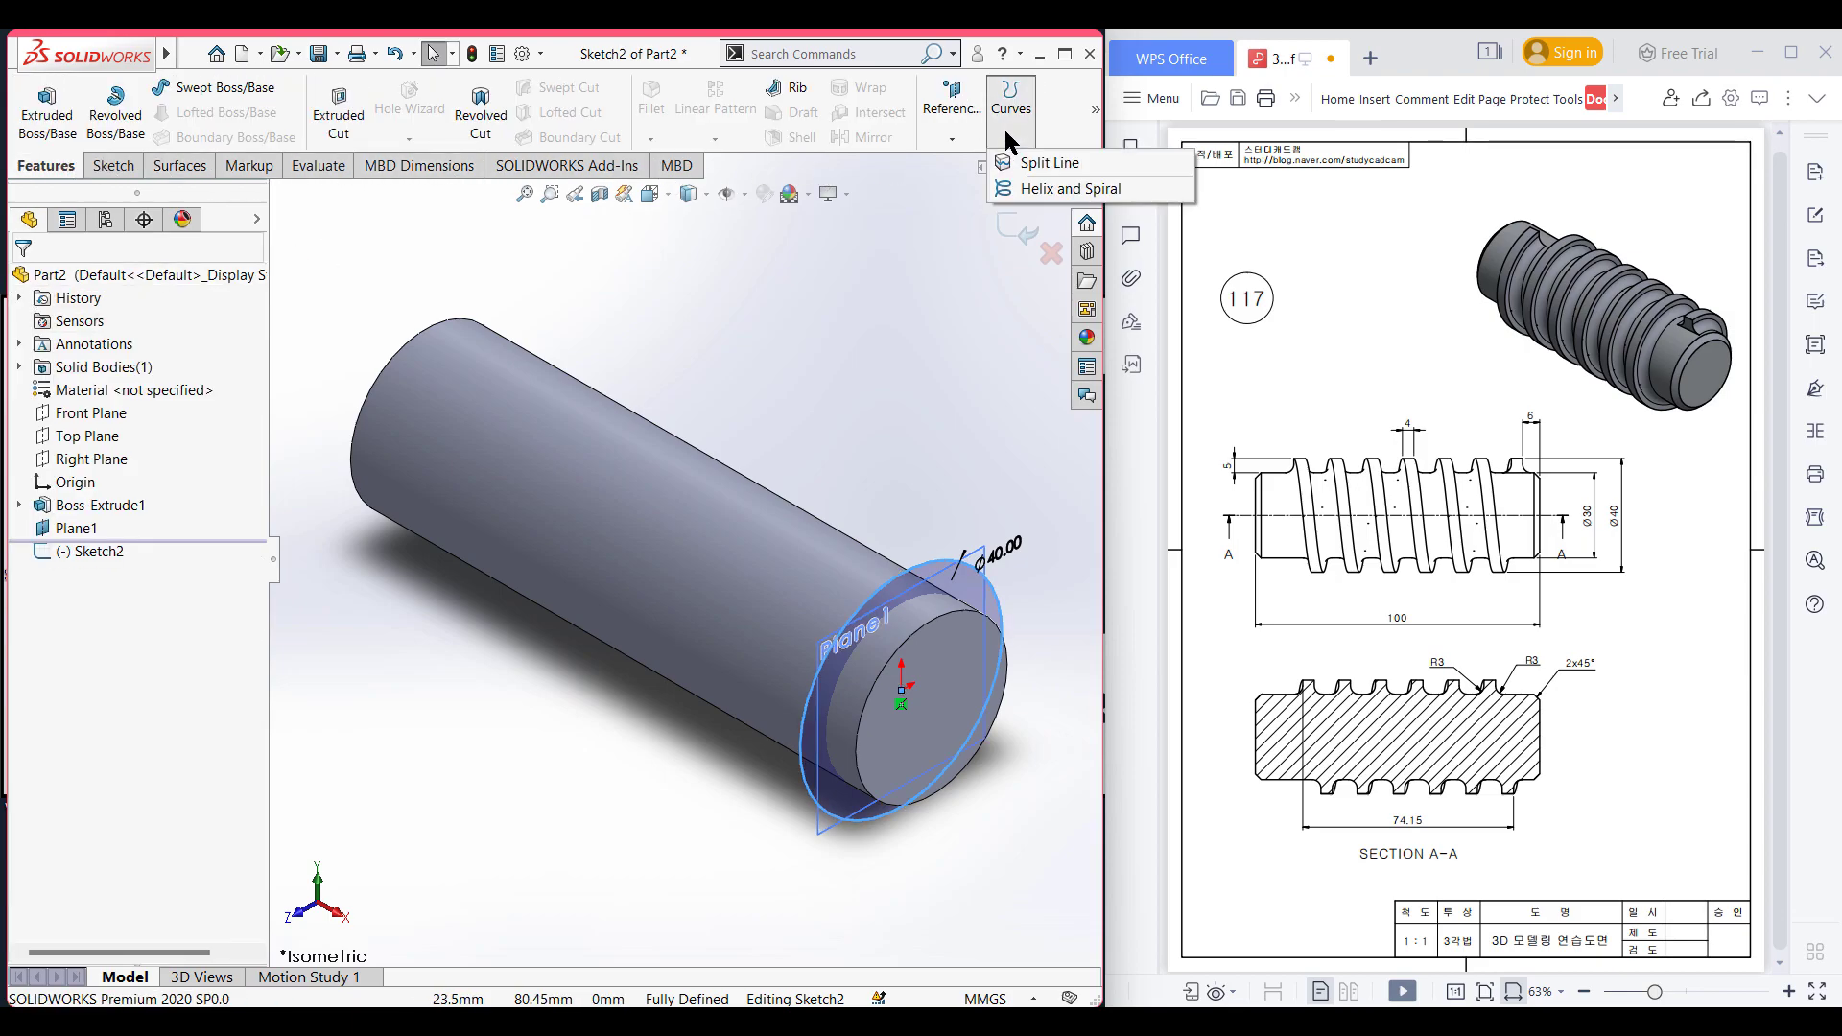
click(1044, 190)
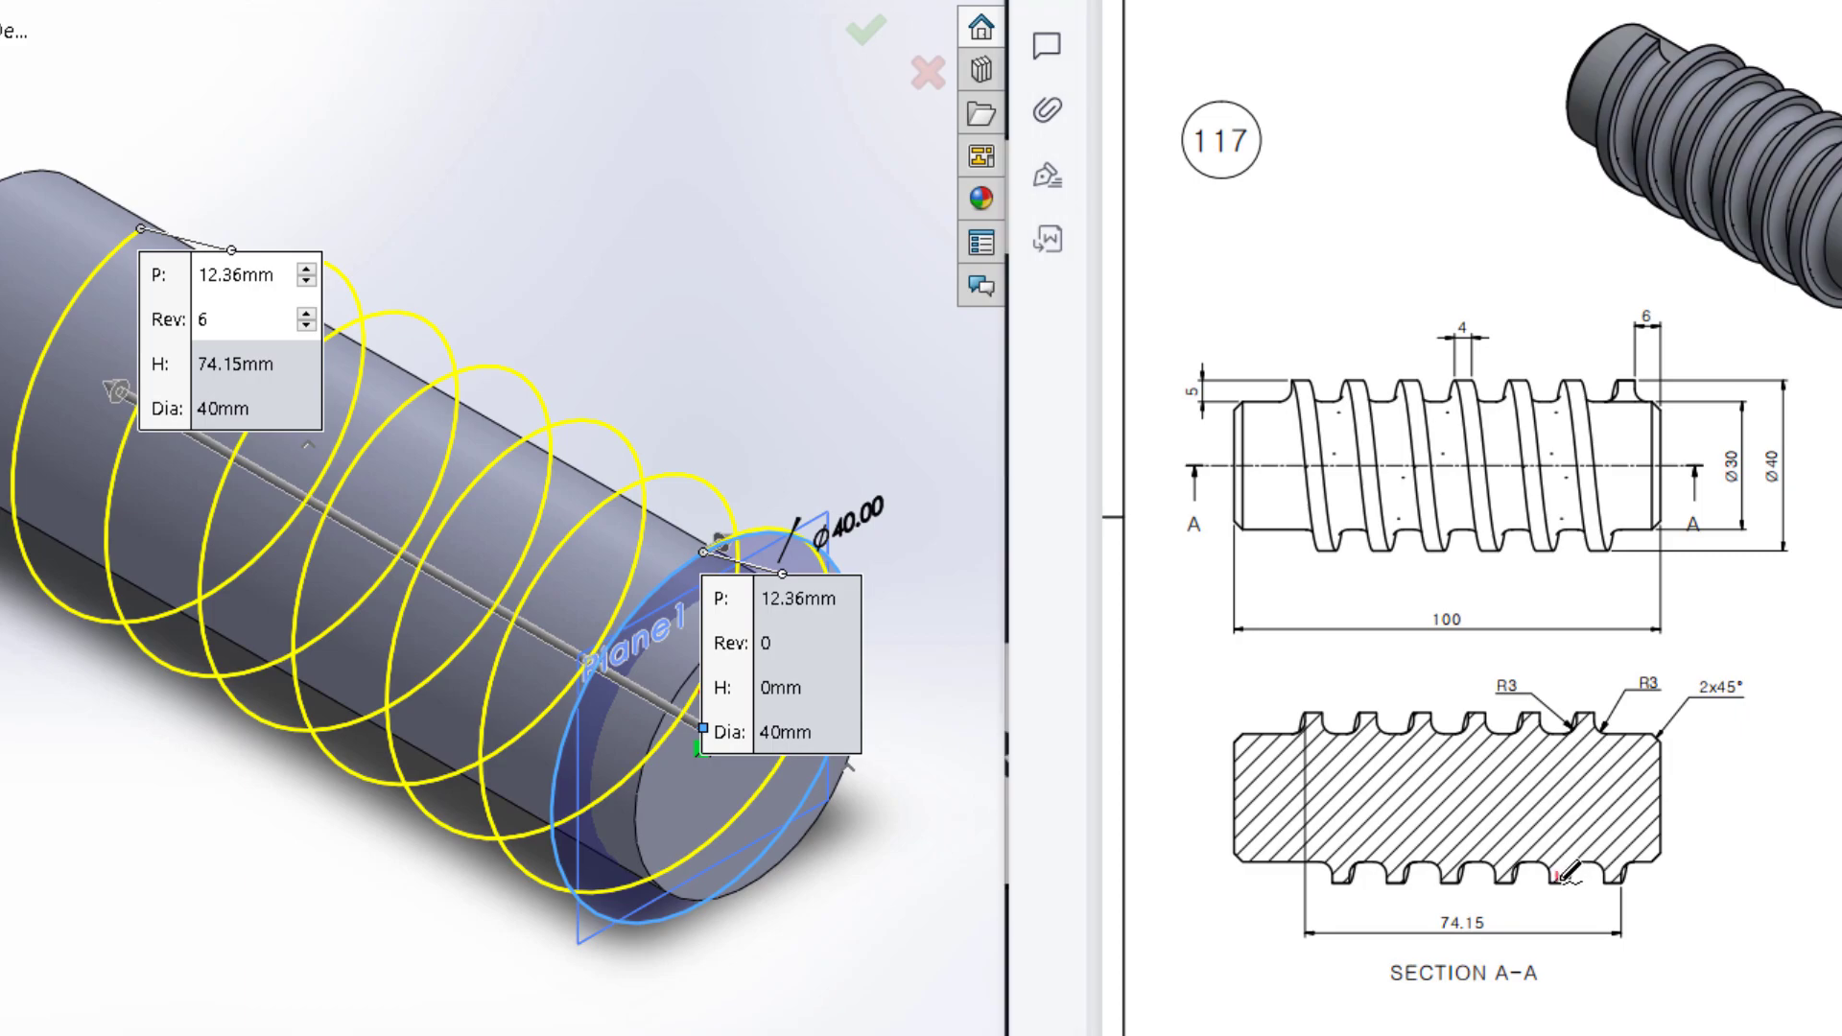
mouse_move(1558, 875)
mouse_down()
mouse_move(1558, 894)
mouse_move(1504, 898)
mouse_move(1559, 892)
mouse_up()
mouse_move(1448, 873)
mouse_down()
mouse_move(1450, 892)
mouse_move(1341, 899)
mouse_up()
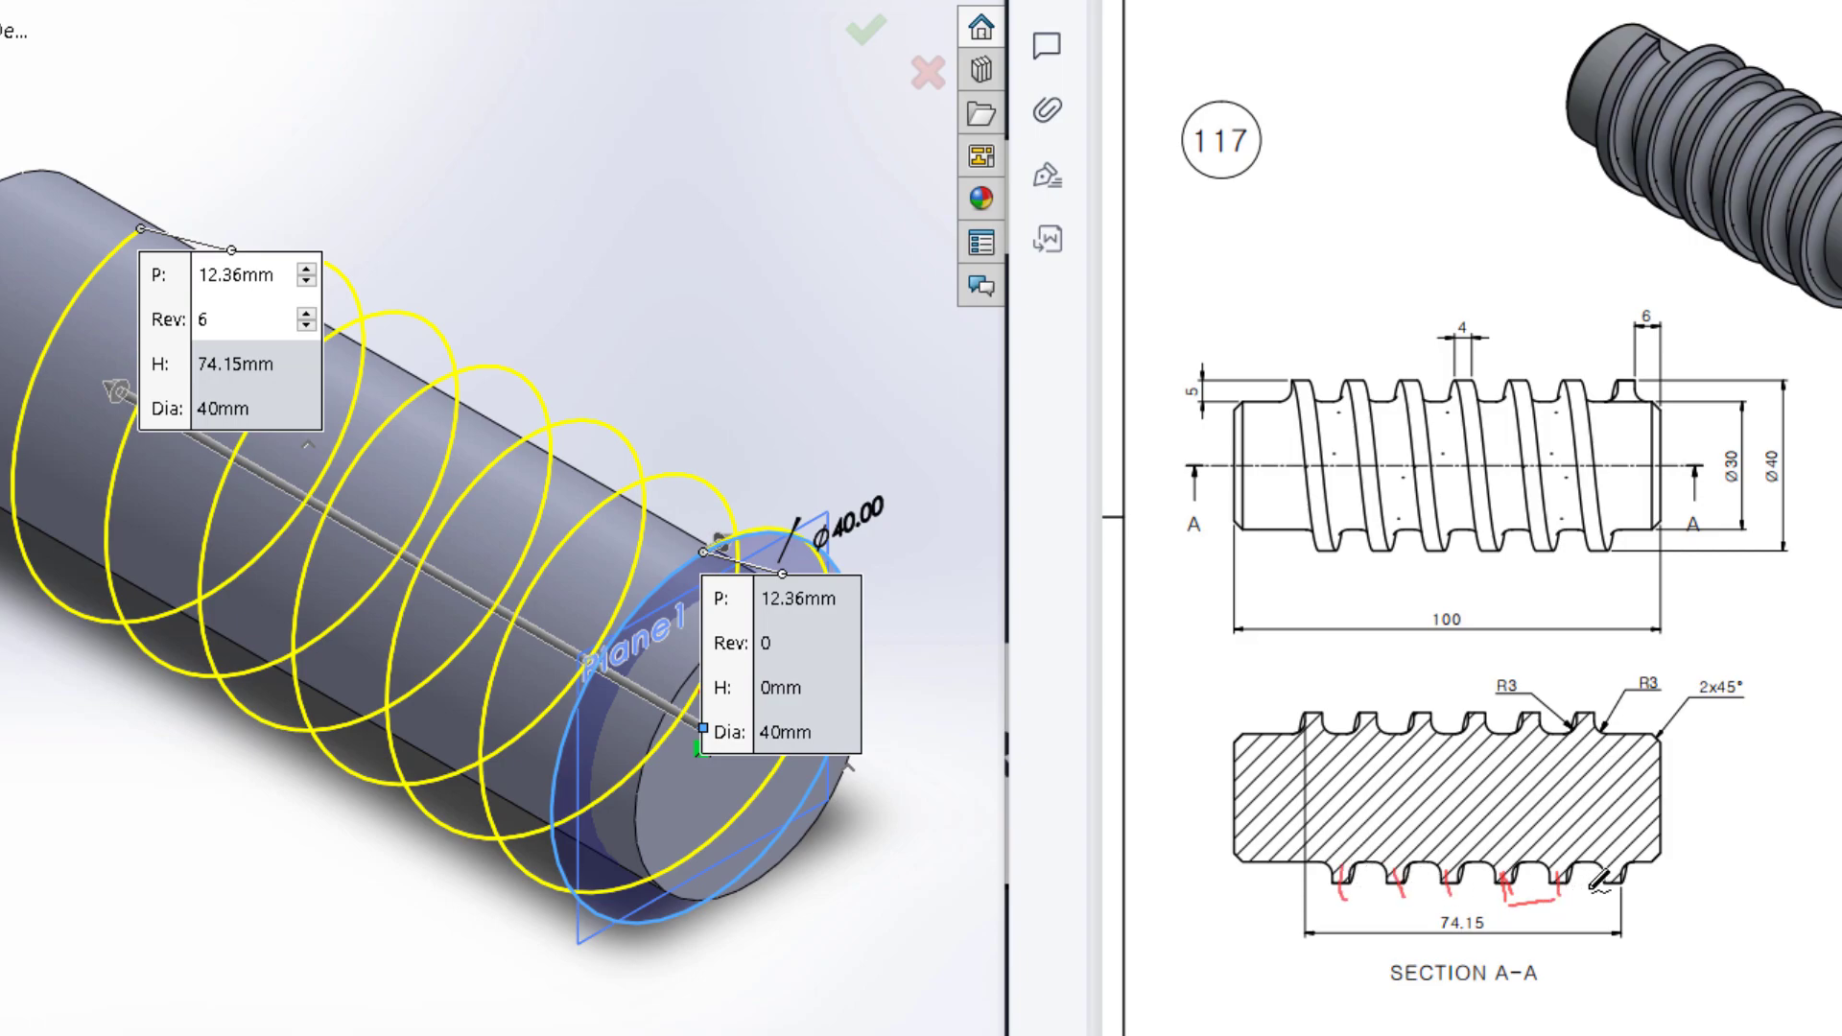
drag(1609, 870, 1604, 899)
mouse_move(1340, 853)
mouse_down()
mouse_move(1308, 891)
mouse_move(1346, 889)
mouse_up()
drag(1618, 871, 1620, 888)
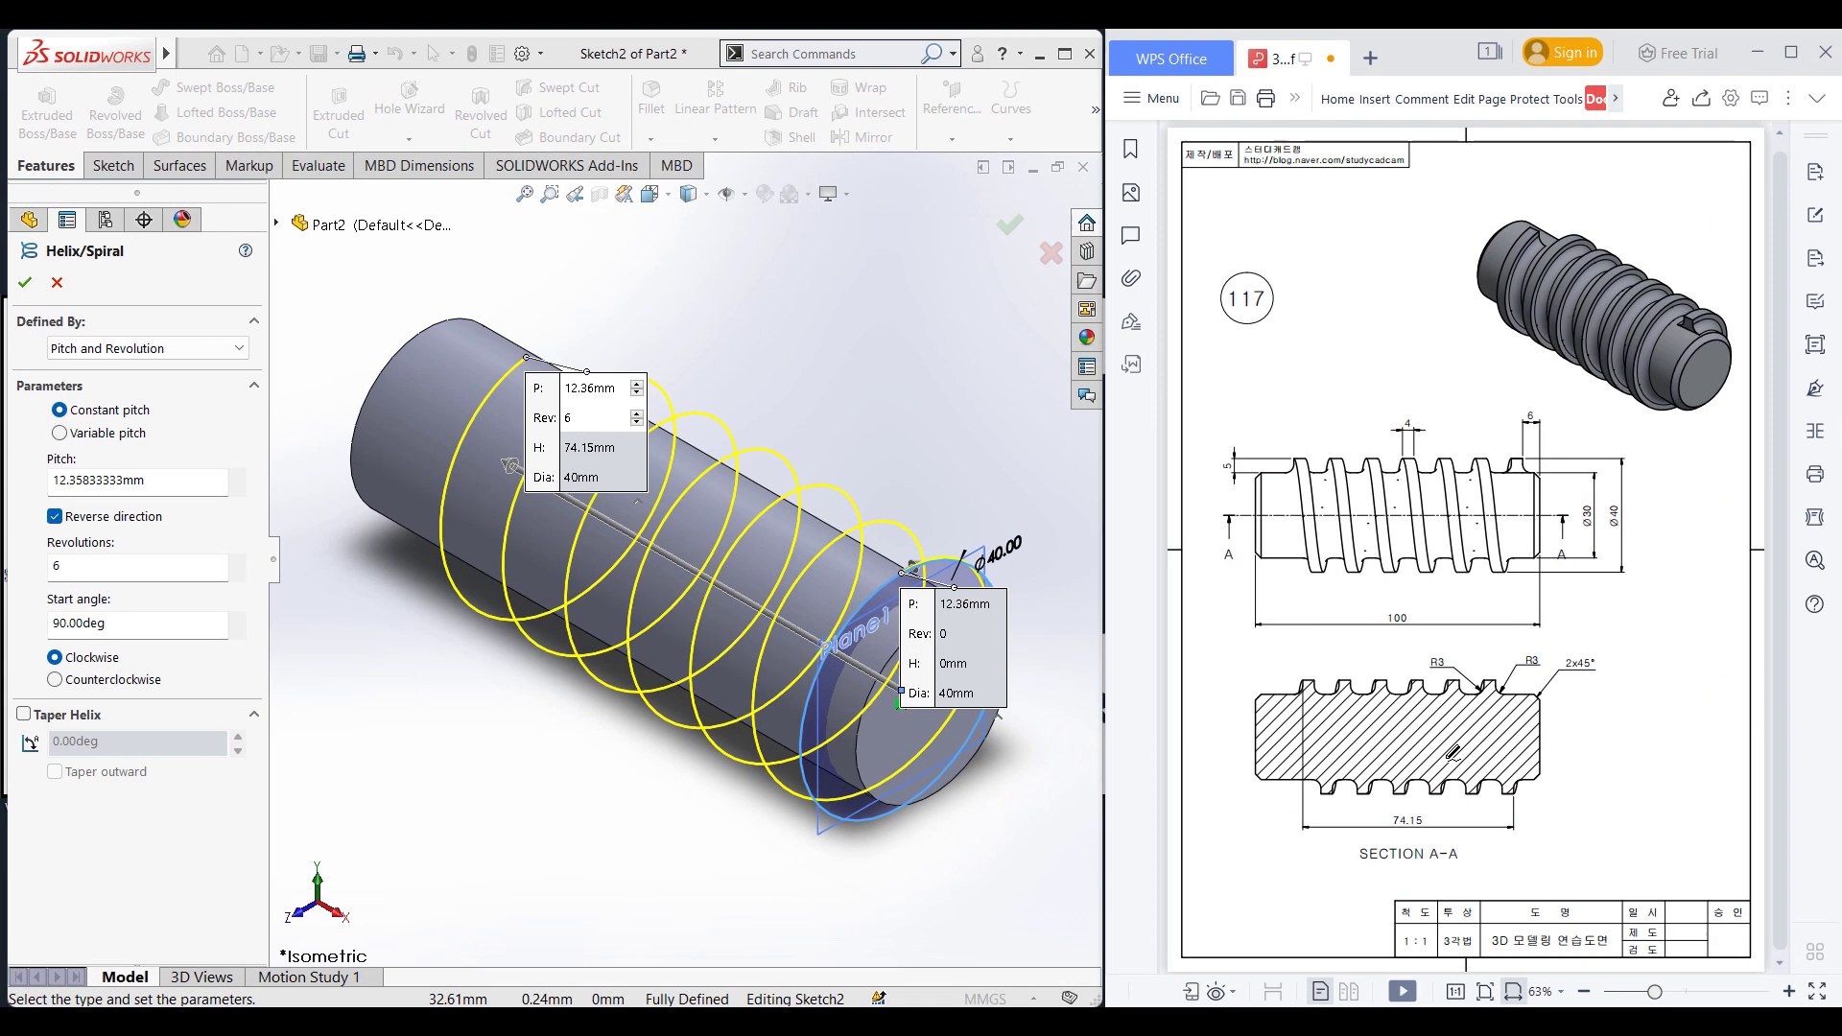
Step: Set the helix to 6 revolutions with pitch 74.15/6 (≈12.358 mm)
click(53, 565)
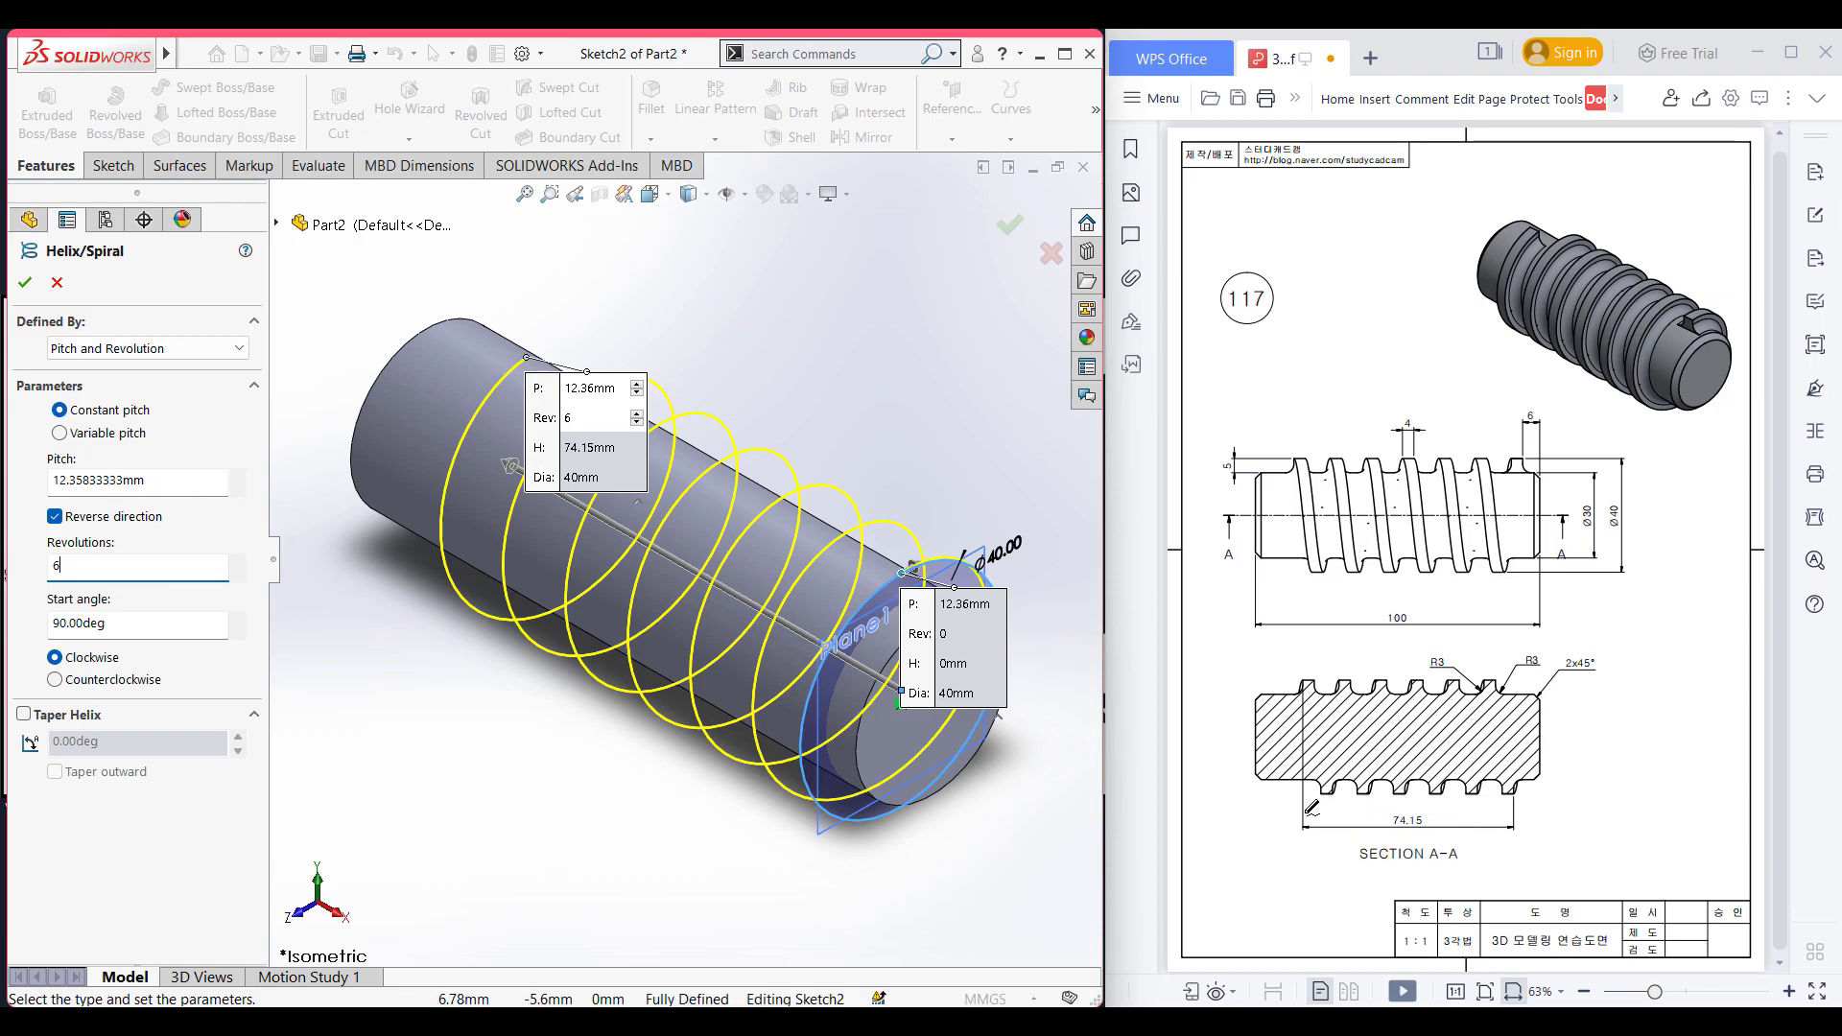
drag(1311, 809, 1577, 790)
mouse_move(1440, 802)
mouse_down()
mouse_move(1420, 794)
mouse_move(1393, 835)
mouse_move(1430, 801)
mouse_up()
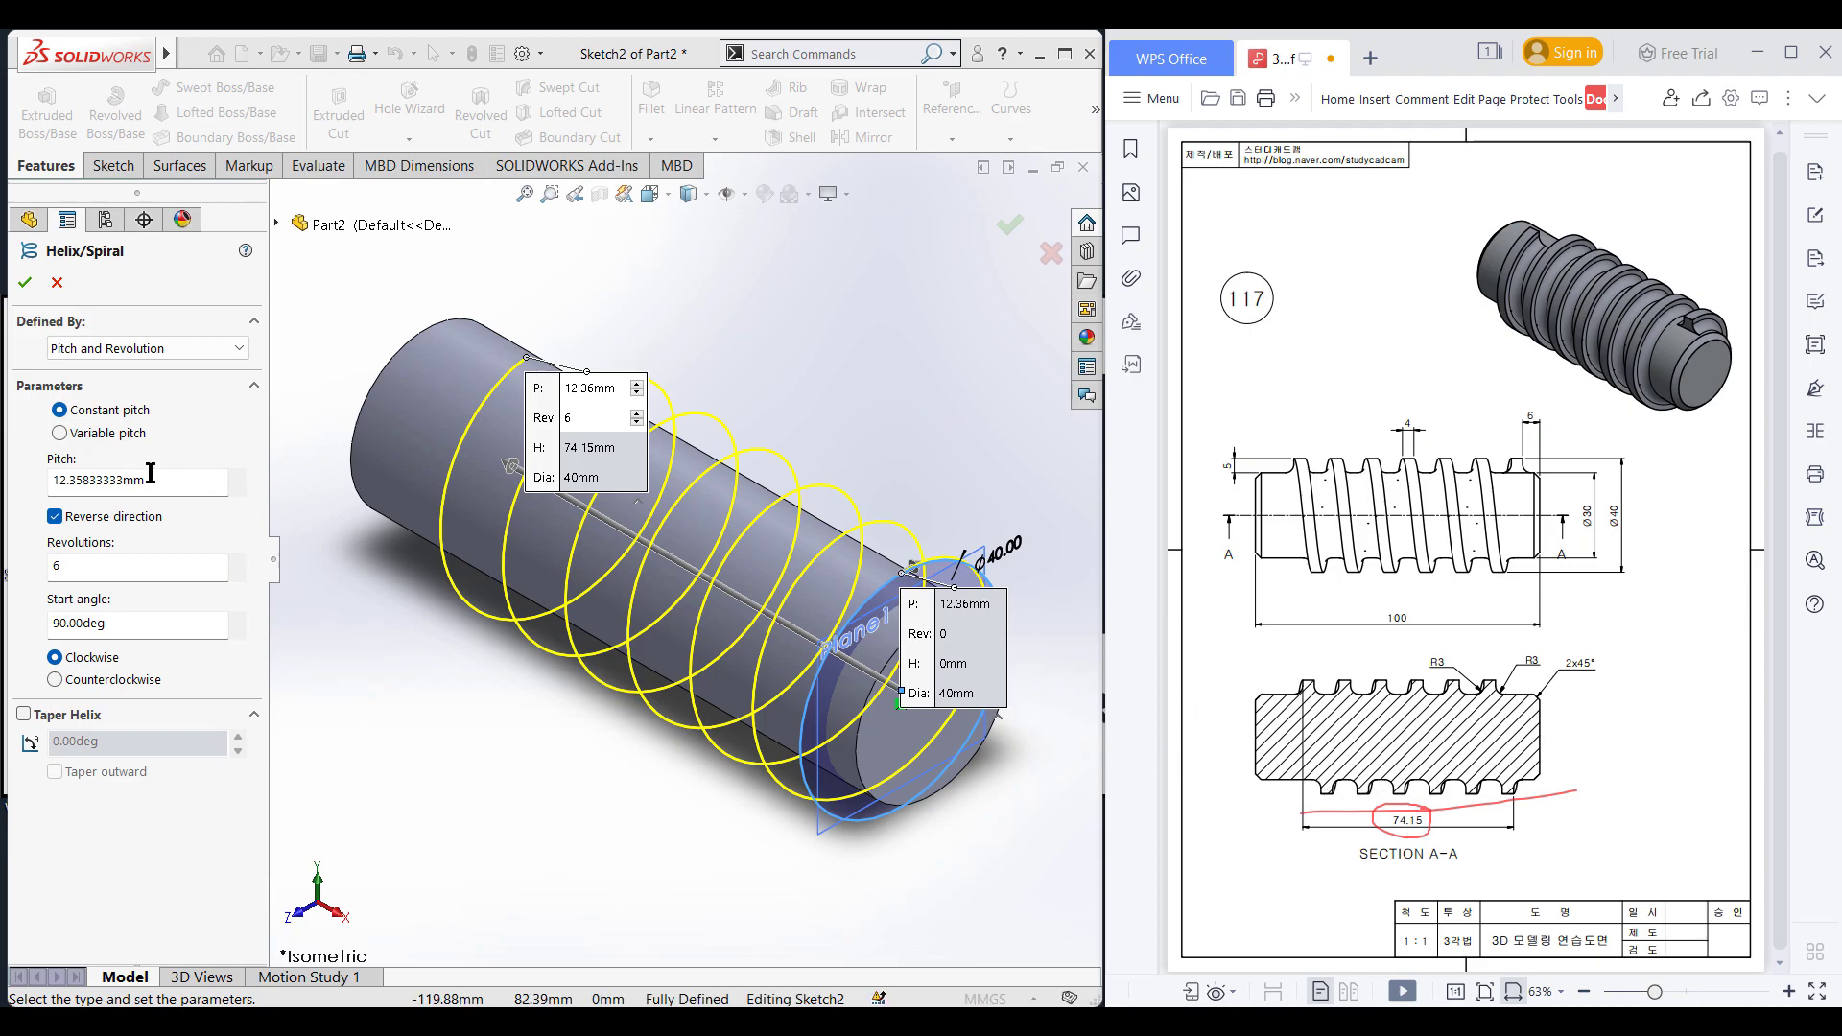
drag(146, 479, 36, 470)
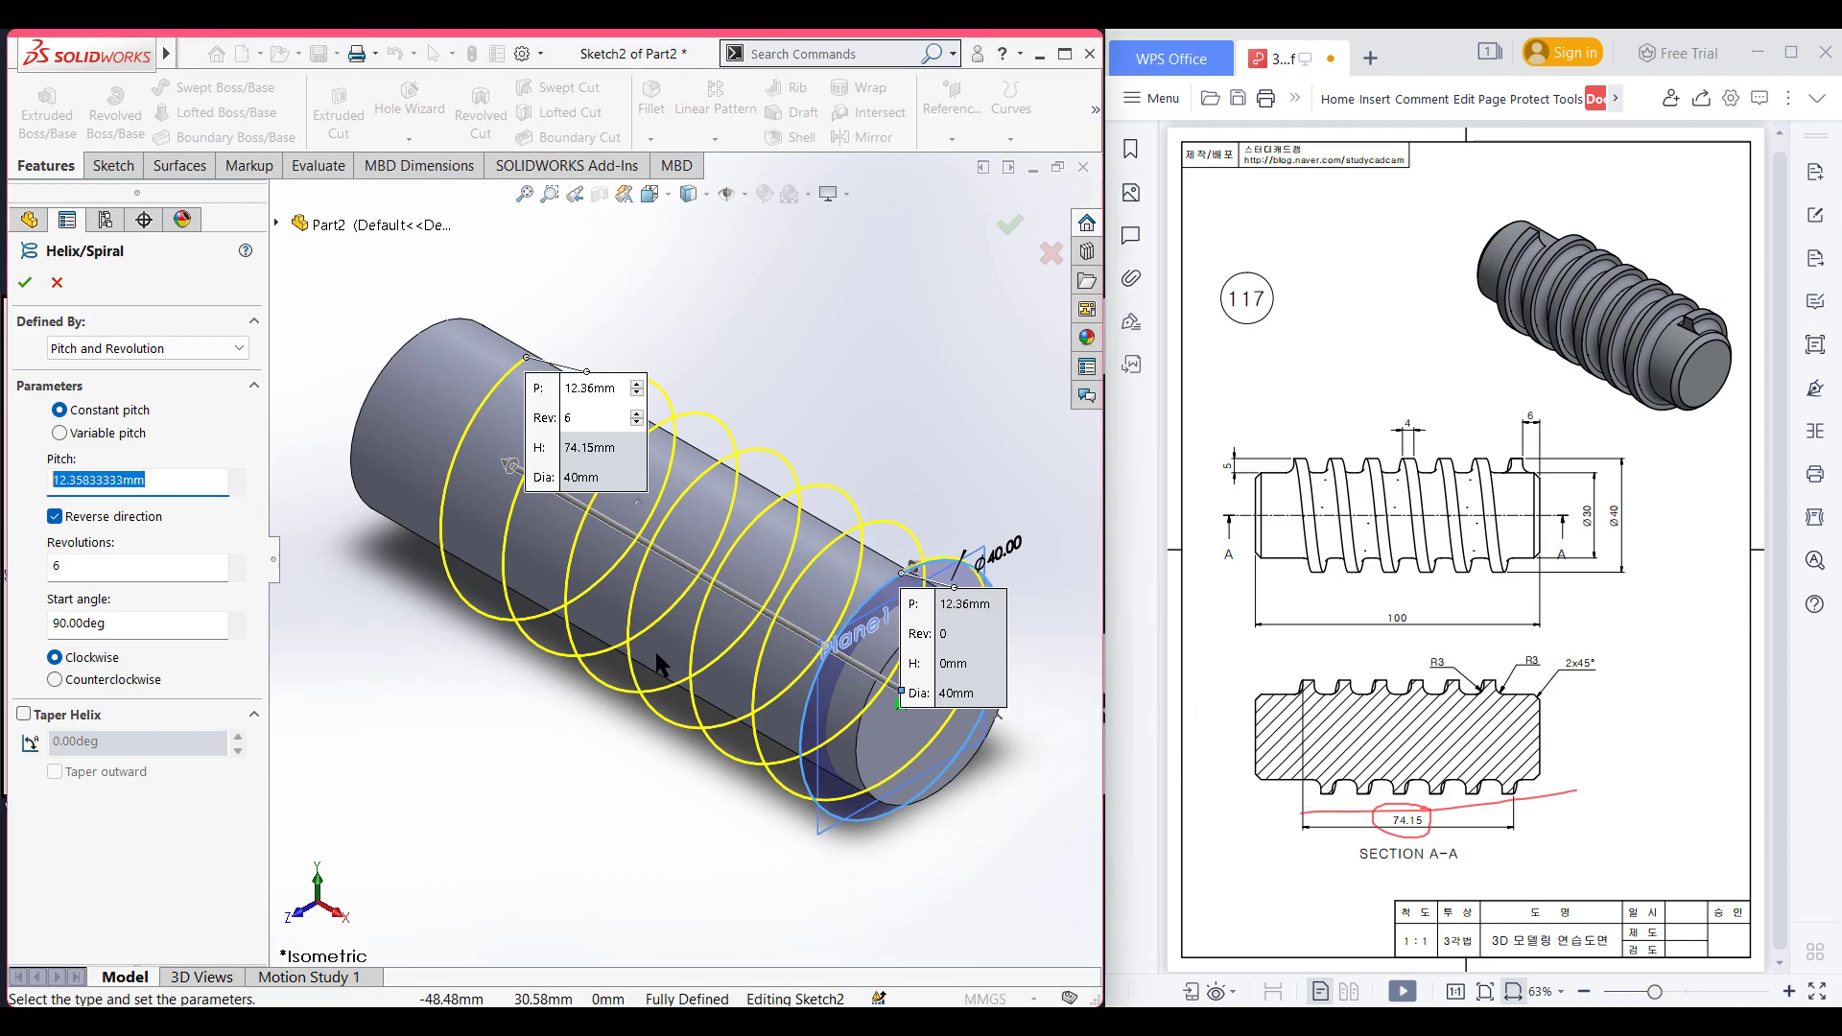
text((74.15/6)
key(Return)
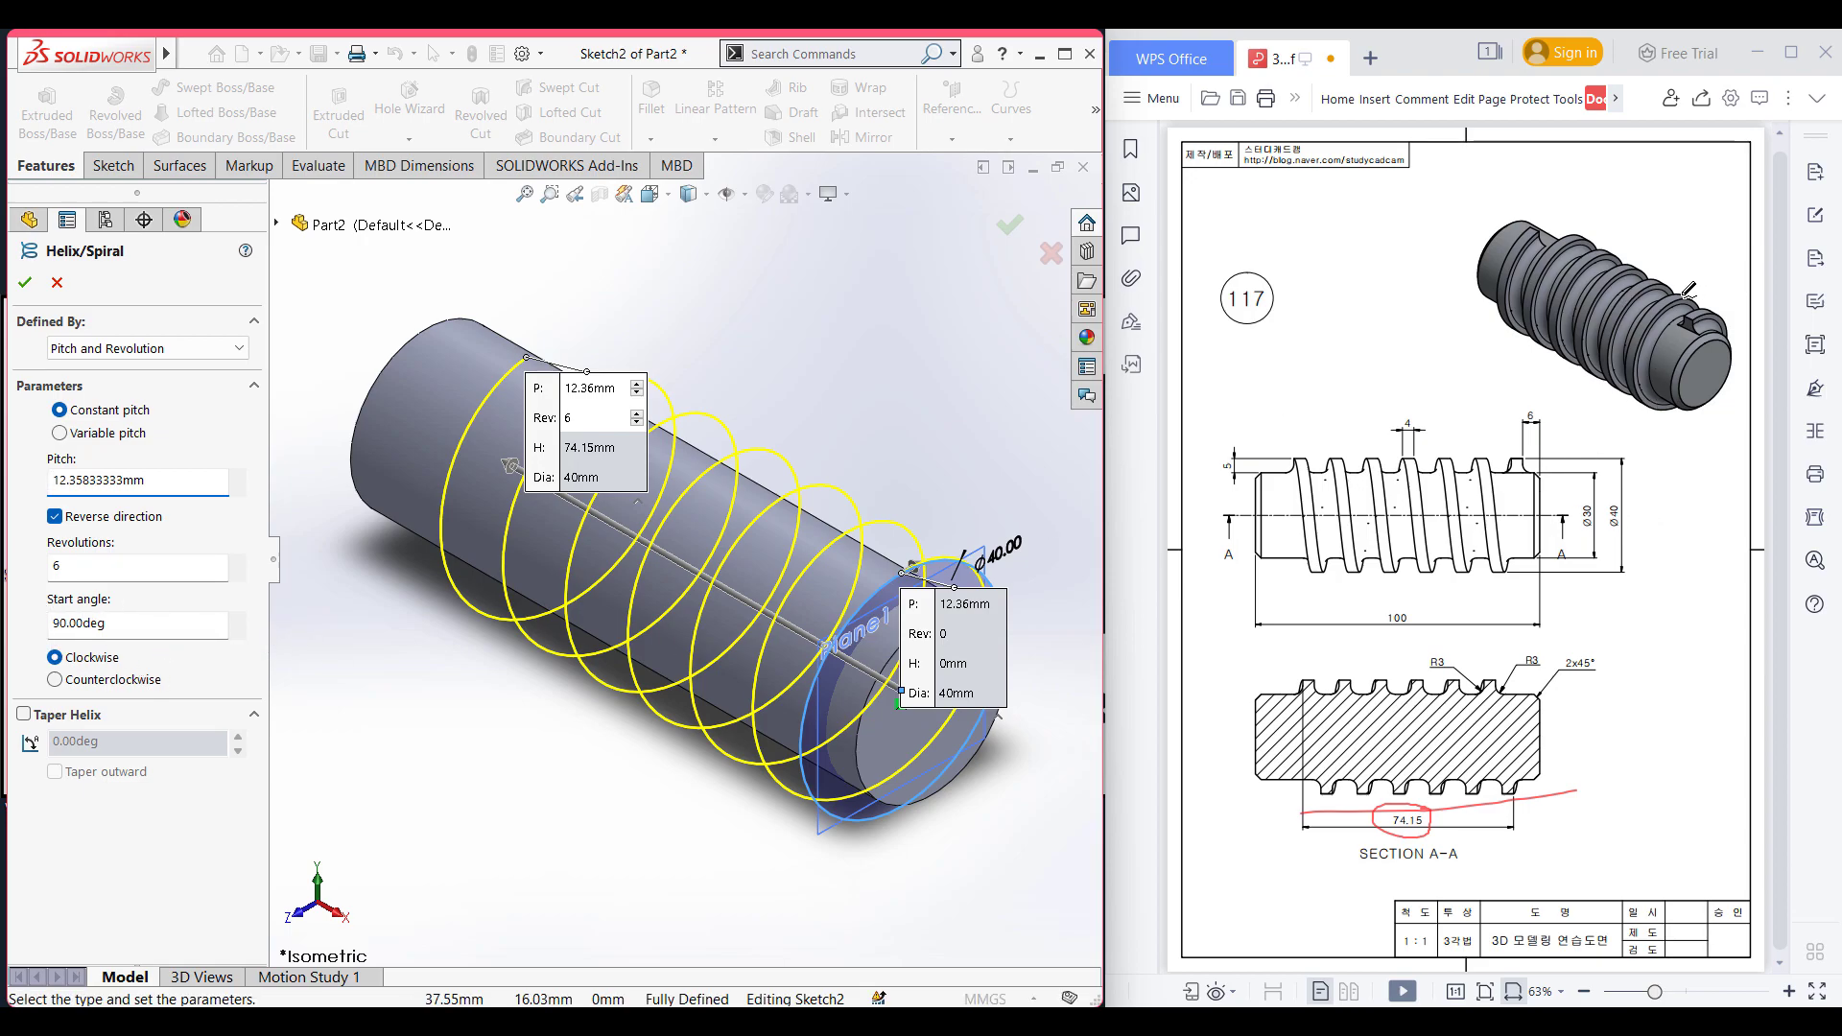
Step: Mark the thread direction on the 3D picture of the part
drag(1514, 187, 1764, 460)
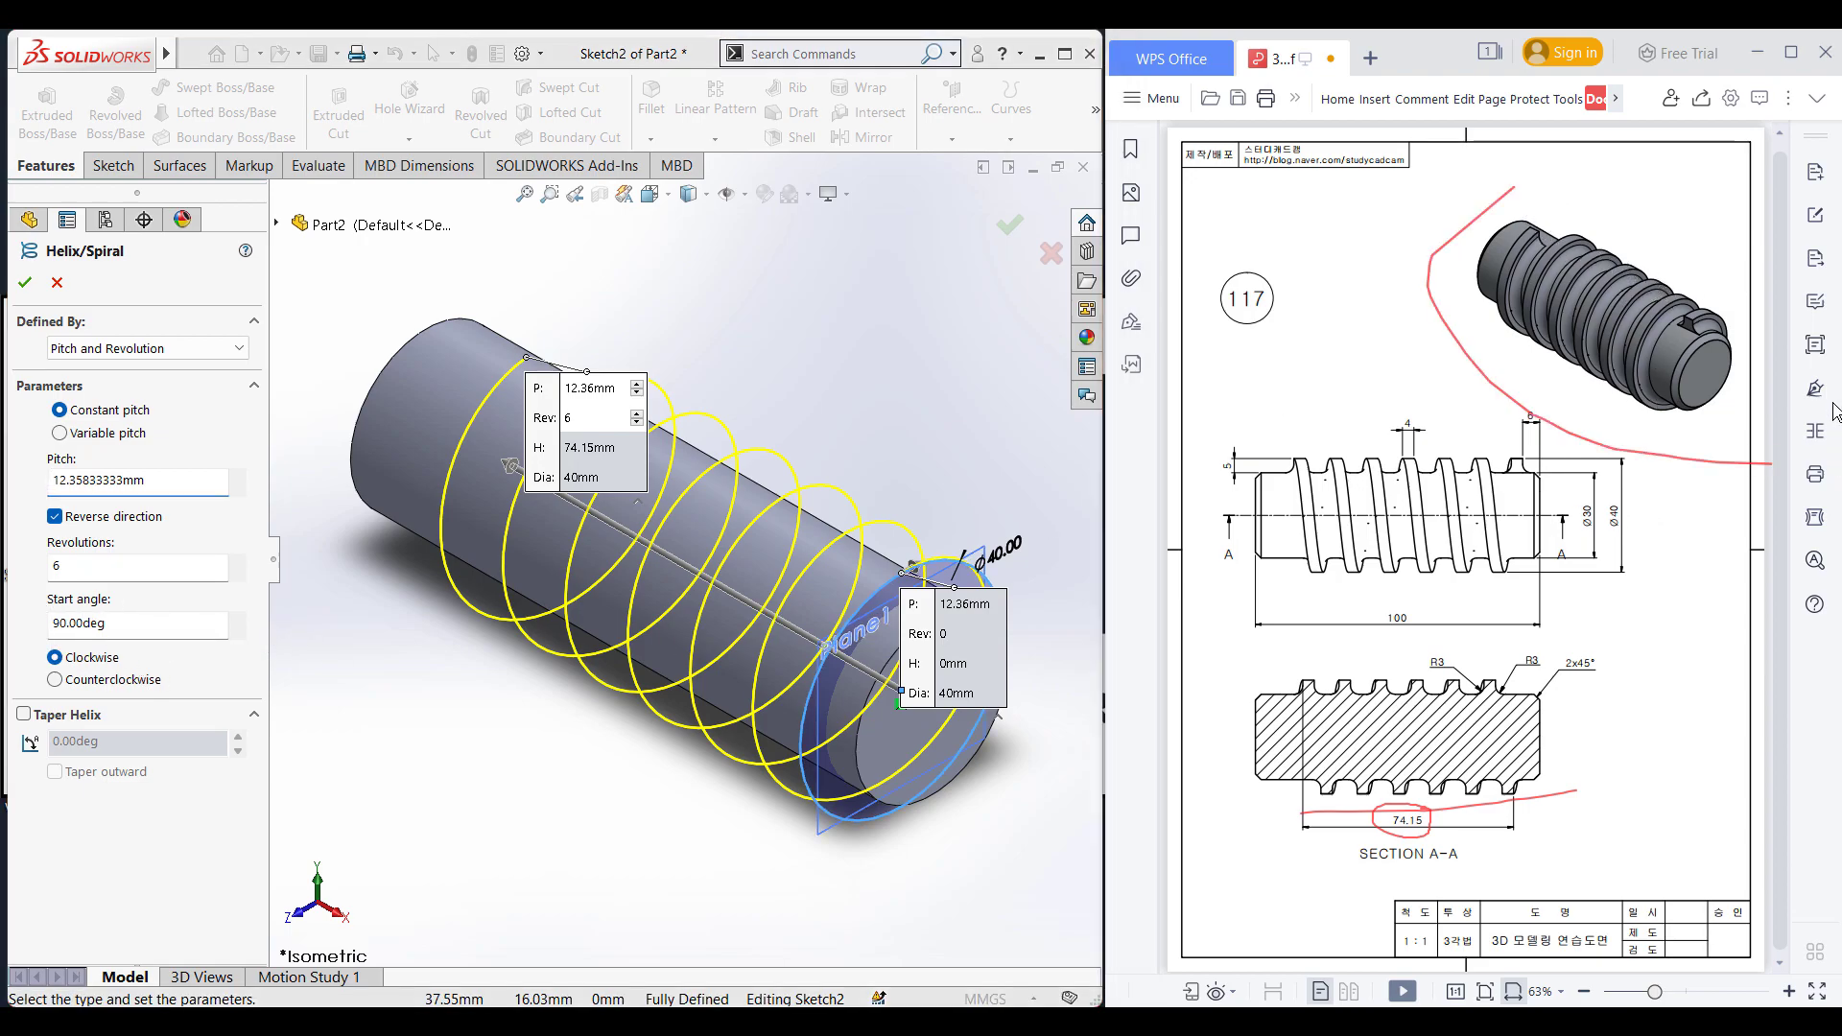
mouse_move(1764, 328)
mouse_down()
mouse_move(1646, 289)
mouse_move(1569, 301)
mouse_up()
key(ctrl+z)
key(ctrl+z)
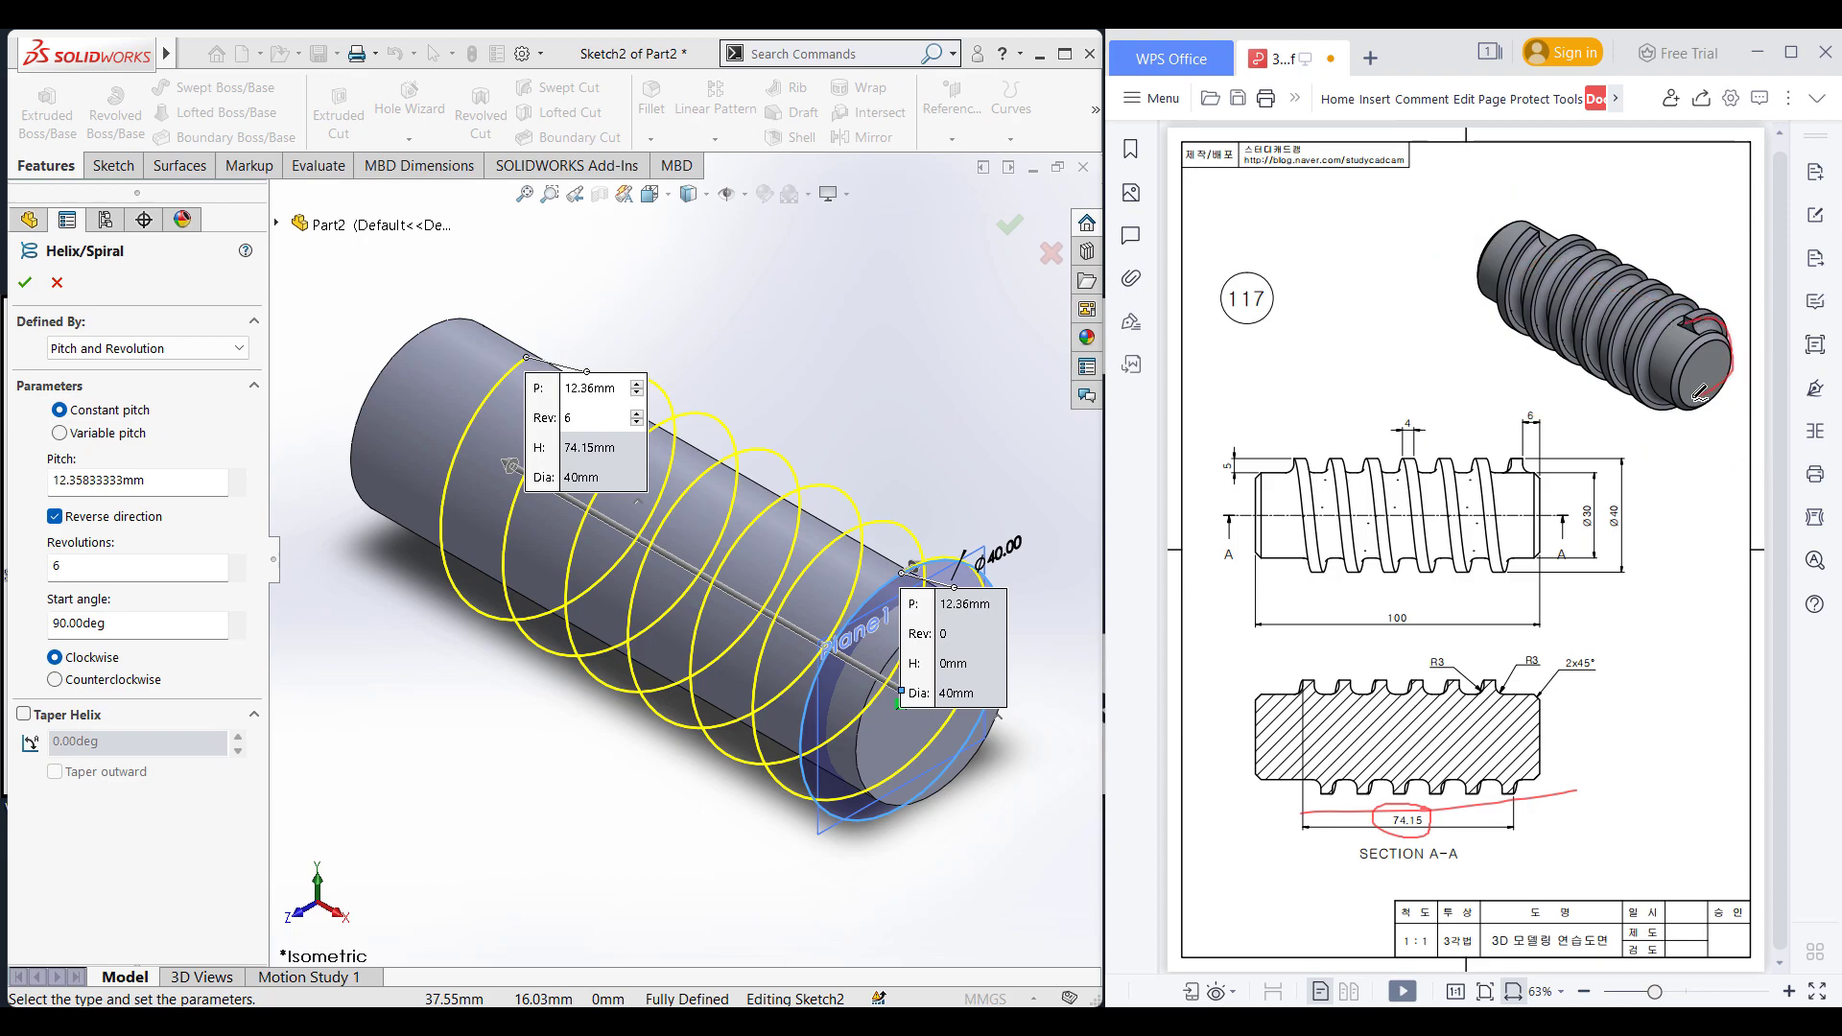
drag(1652, 348, 1689, 305)
Step: Set the helix start angle to 90° after briefly trying 135°
click(112, 625)
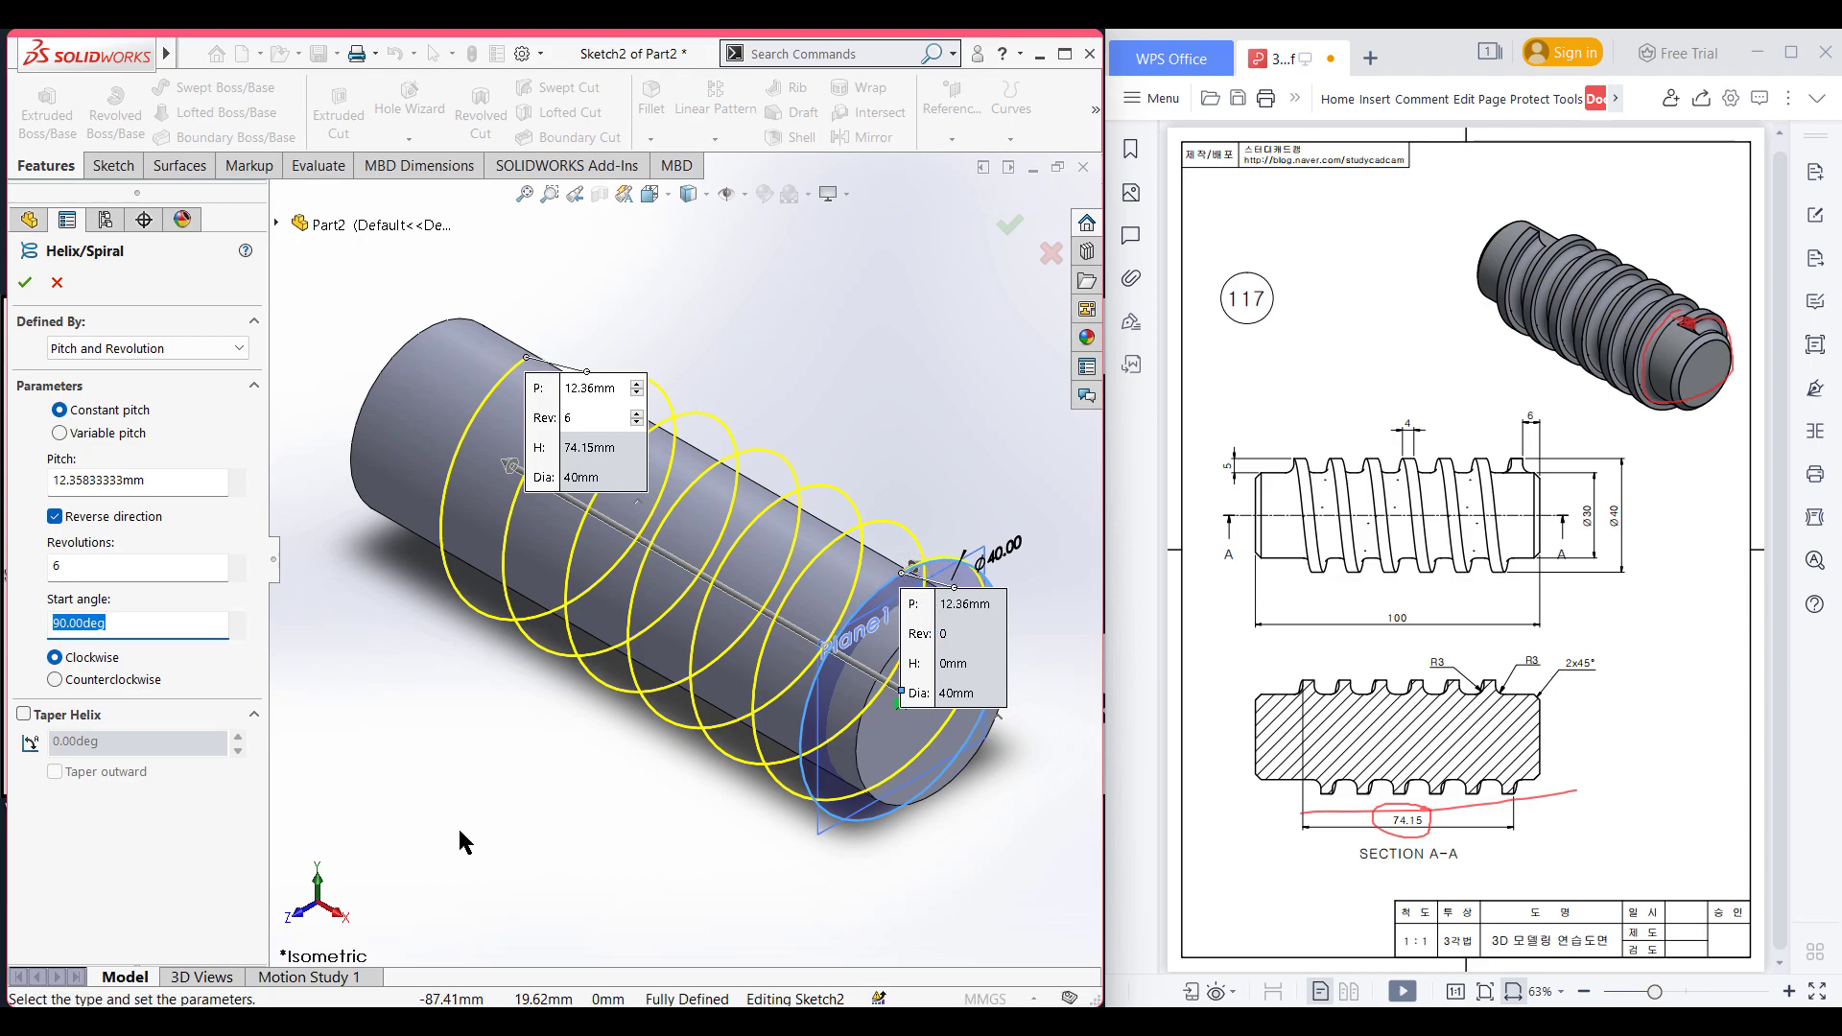
text(135)
key(Return)
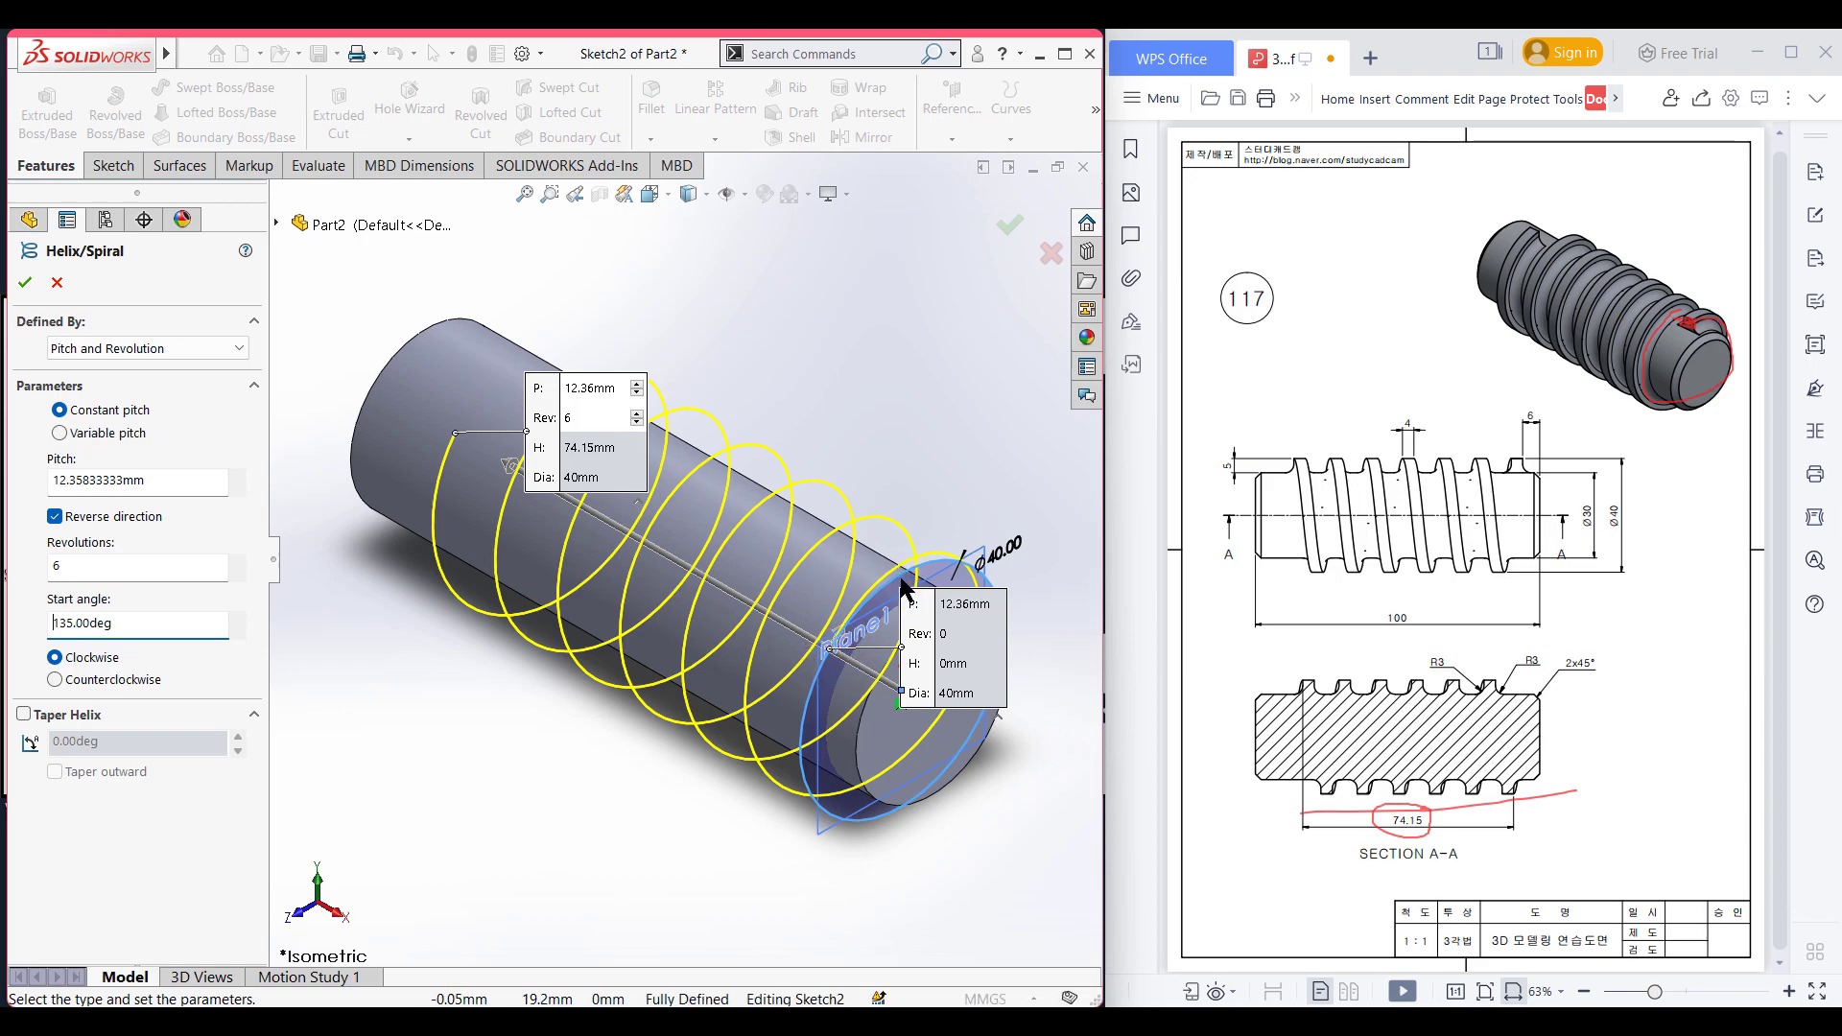
double_click(129, 624)
text(90)
key(Return)
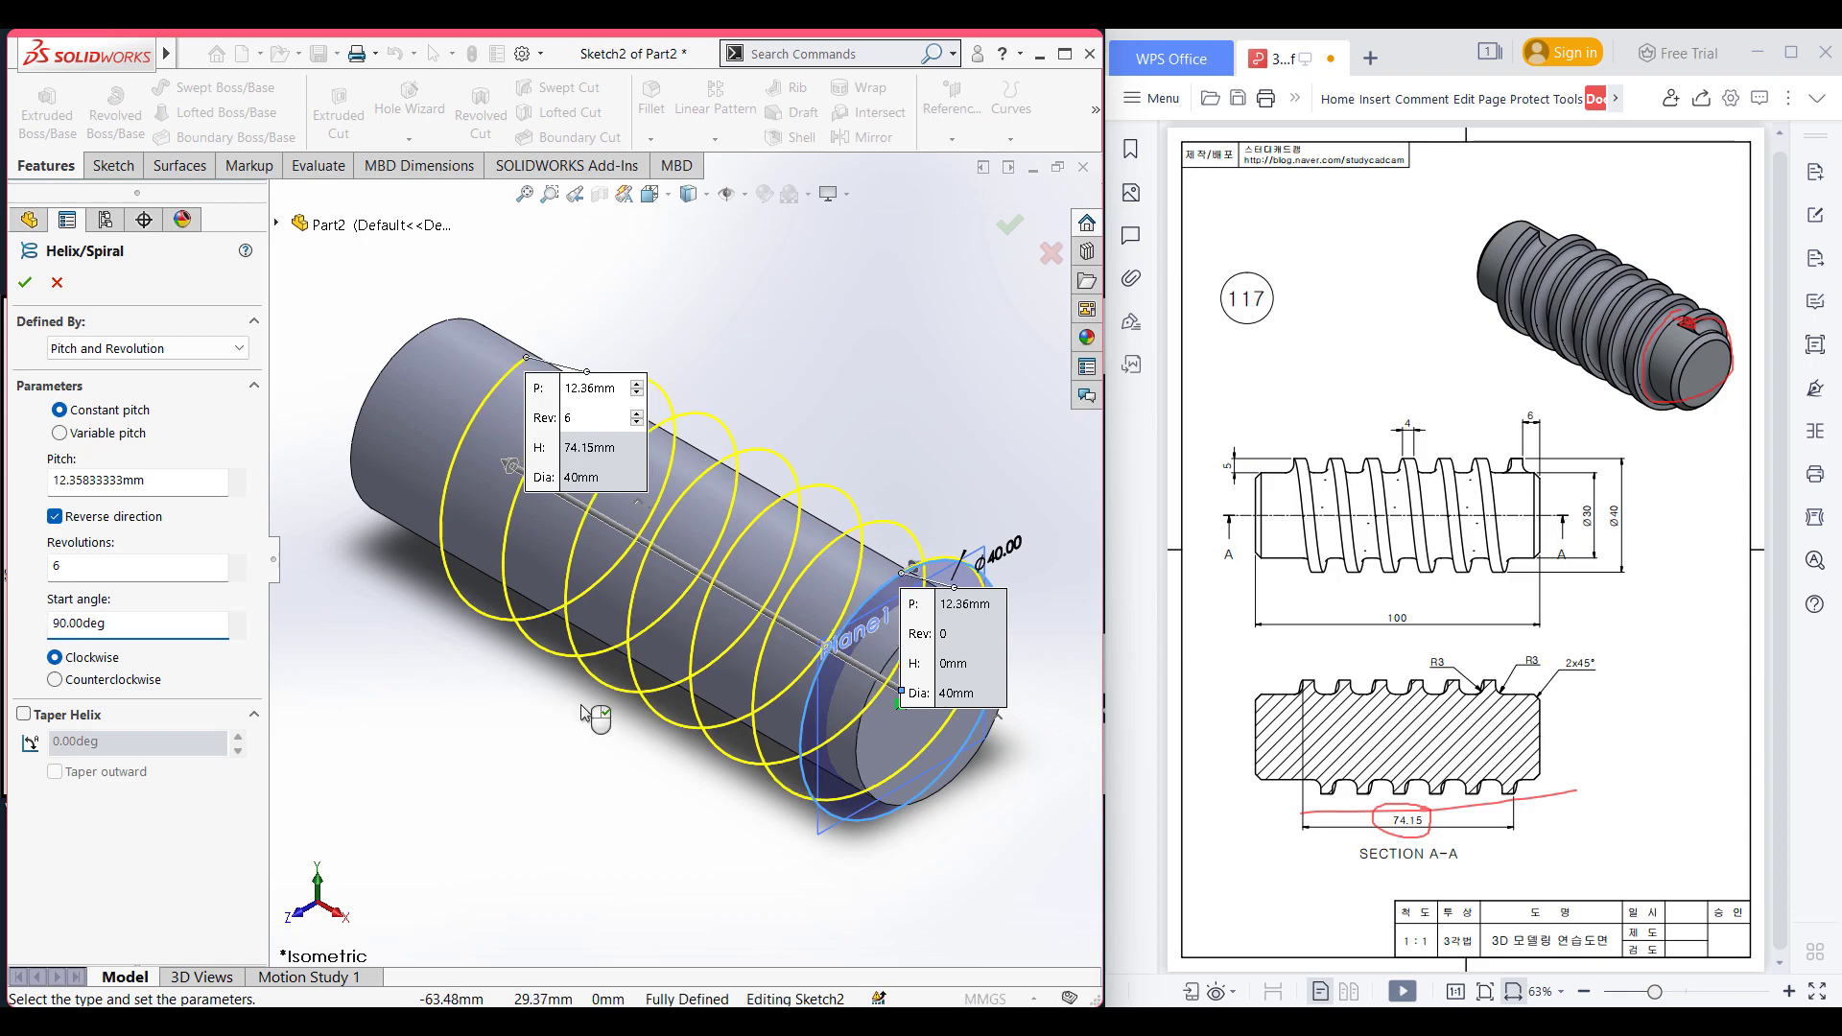
Step: Make the helix wind clockwise, checking the threaded end on the drawing
click(101, 679)
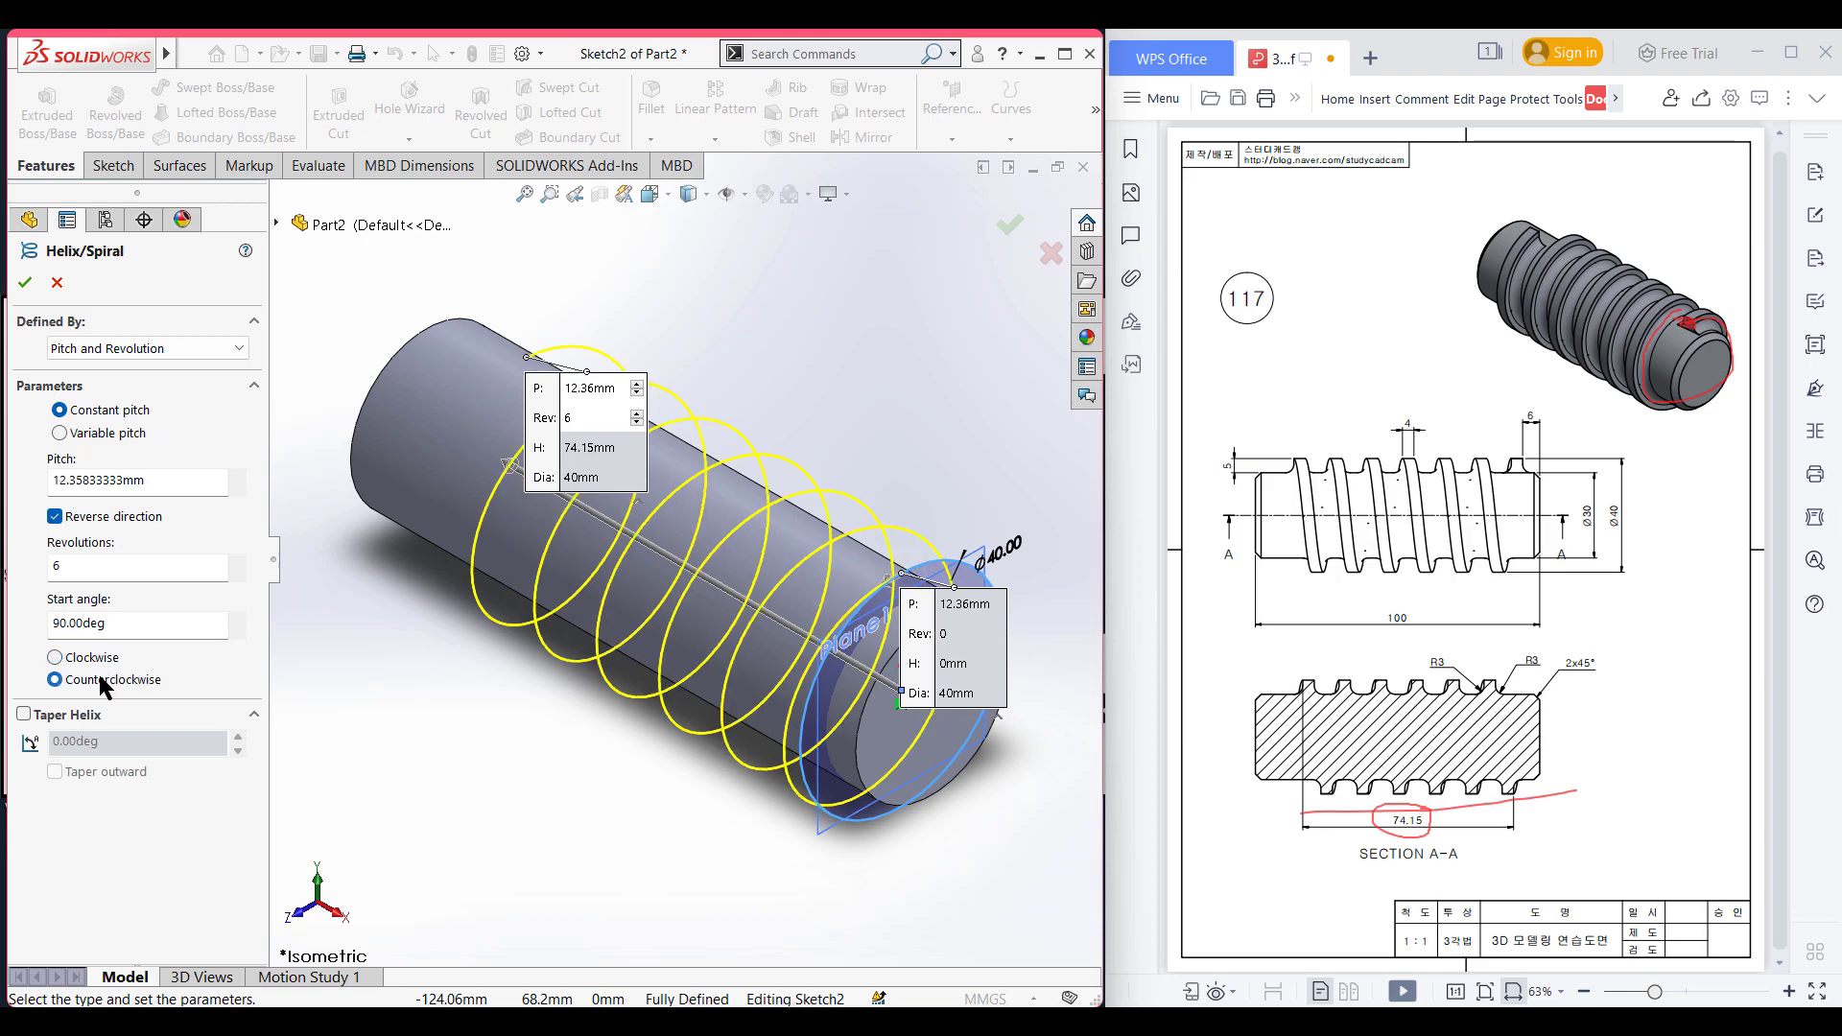
click(103, 657)
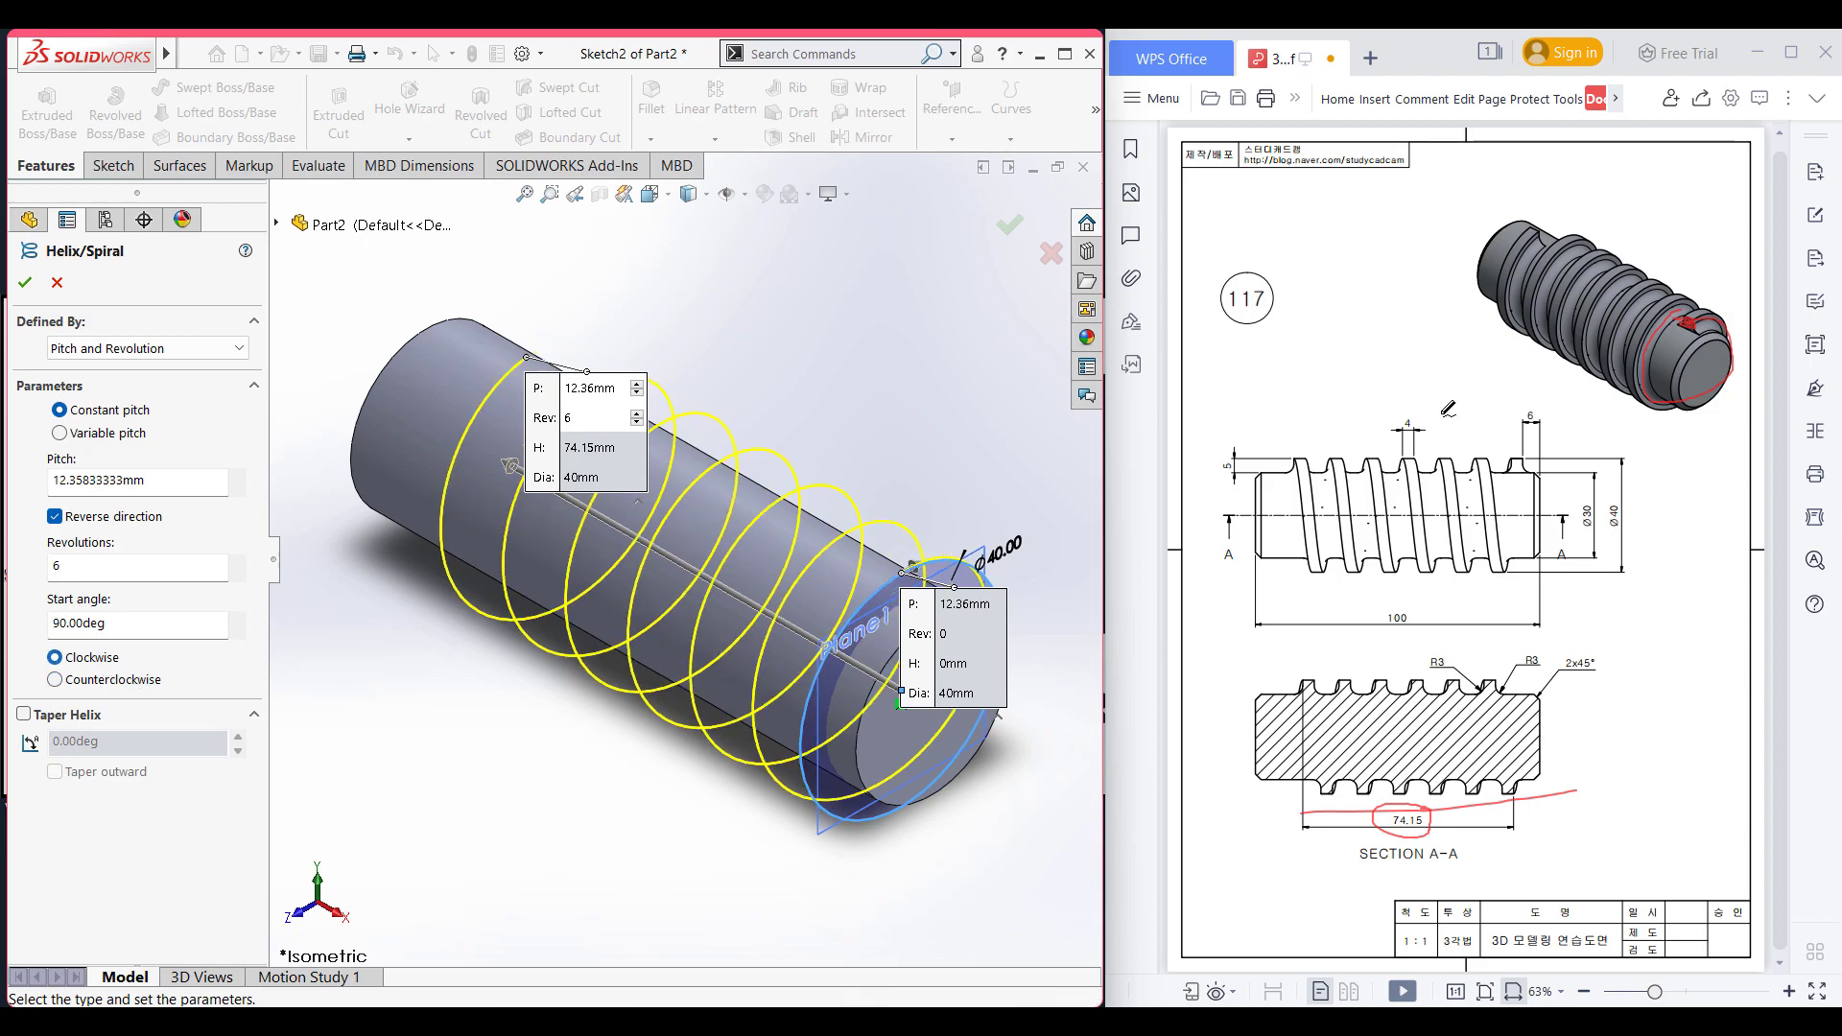
mouse_move(1690, 317)
mouse_down()
mouse_move(1722, 346)
mouse_move(1656, 403)
mouse_move(1613, 368)
mouse_move(1670, 289)
mouse_move(1704, 340)
mouse_move(1604, 385)
mouse_move(1580, 257)
mouse_move(1645, 295)
mouse_move(1545, 319)
mouse_up()
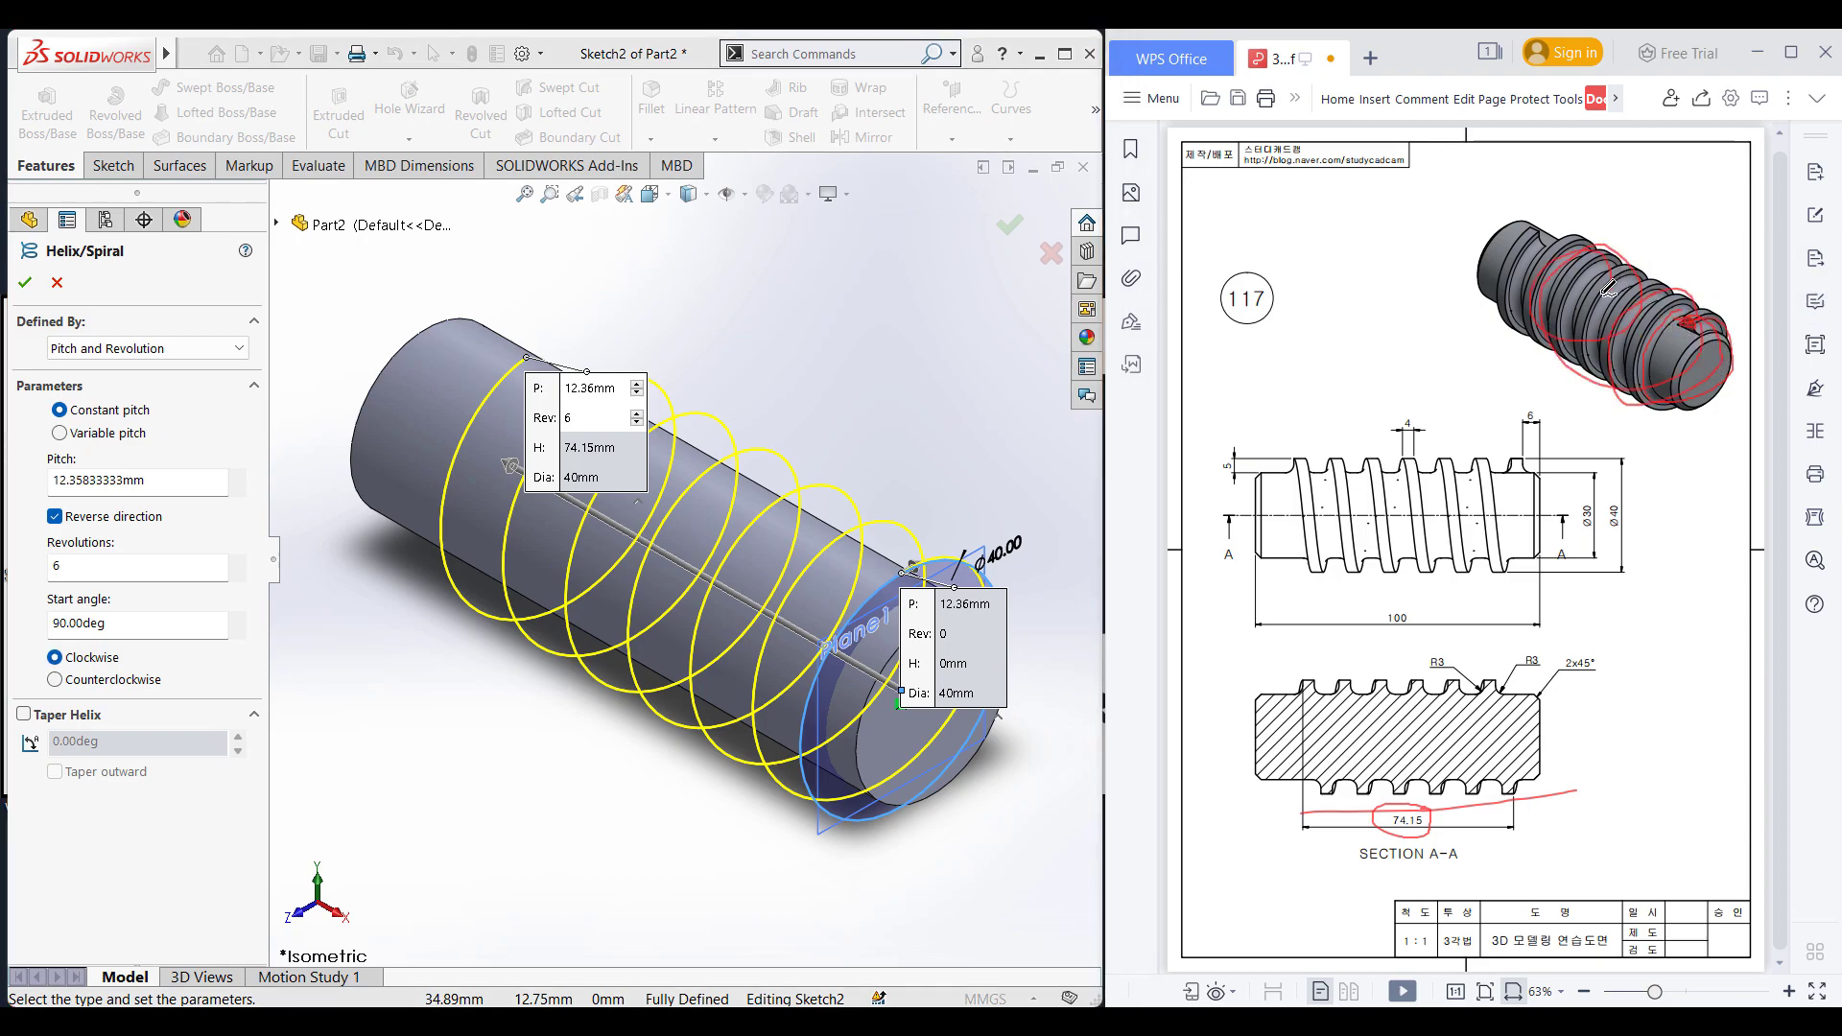
key(ctrl+z)
key(ctrl+z)
key(ctrl+z)
key(ctrl+z)
key(ctrl+z)
key(ctrl+z)
Step: Accept the helix as Helix/Spiral1 and hide Plane1
click(25, 282)
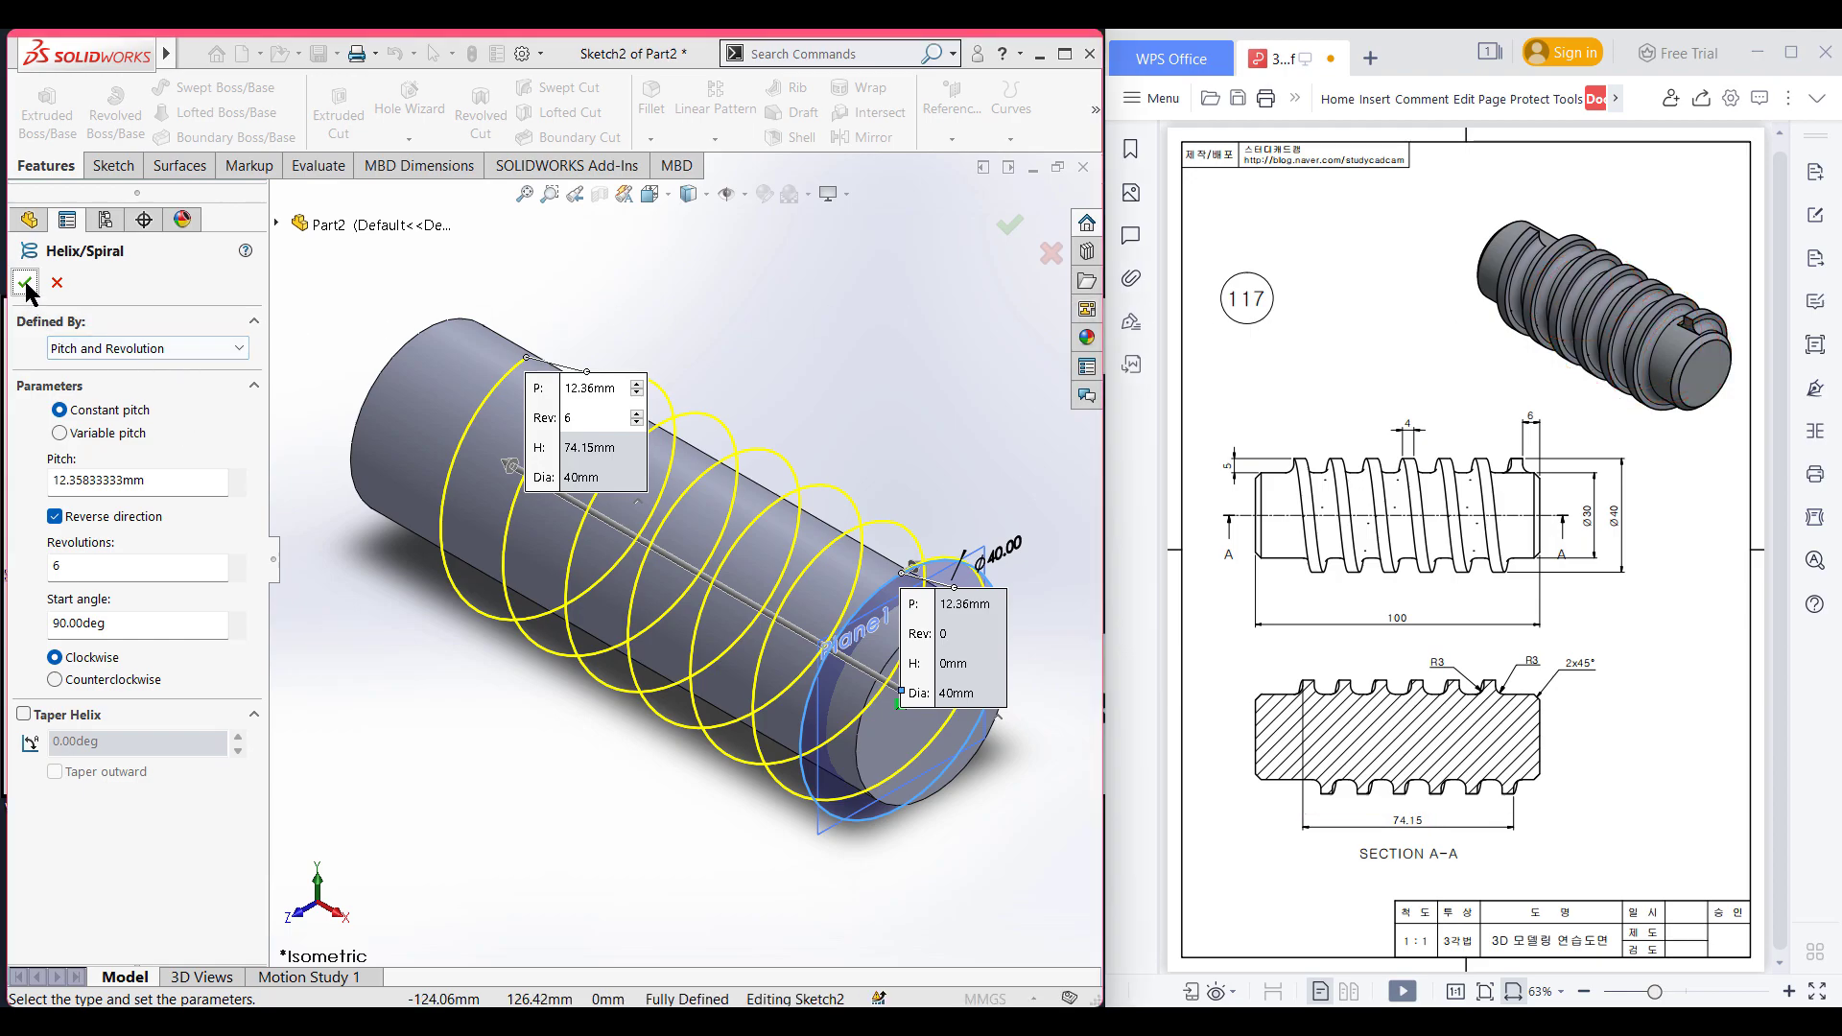
click(863, 401)
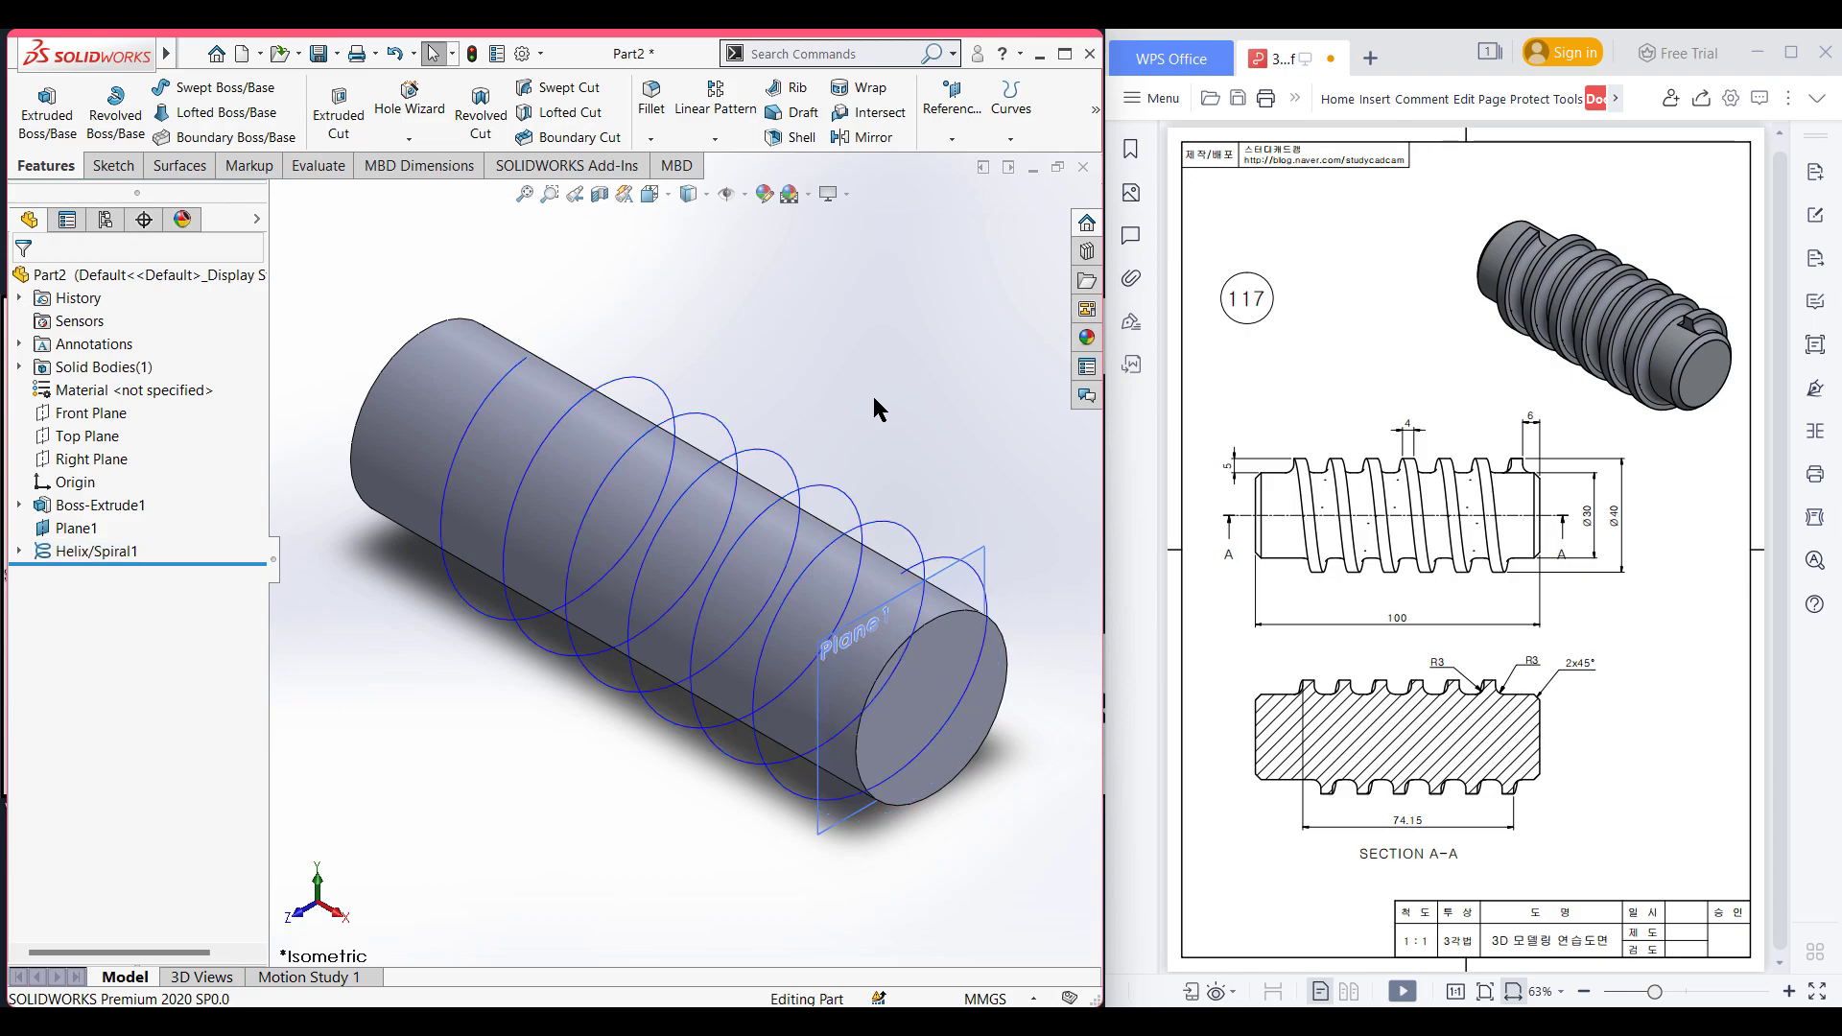
right_click(67, 506)
right_click(63, 528)
click(109, 498)
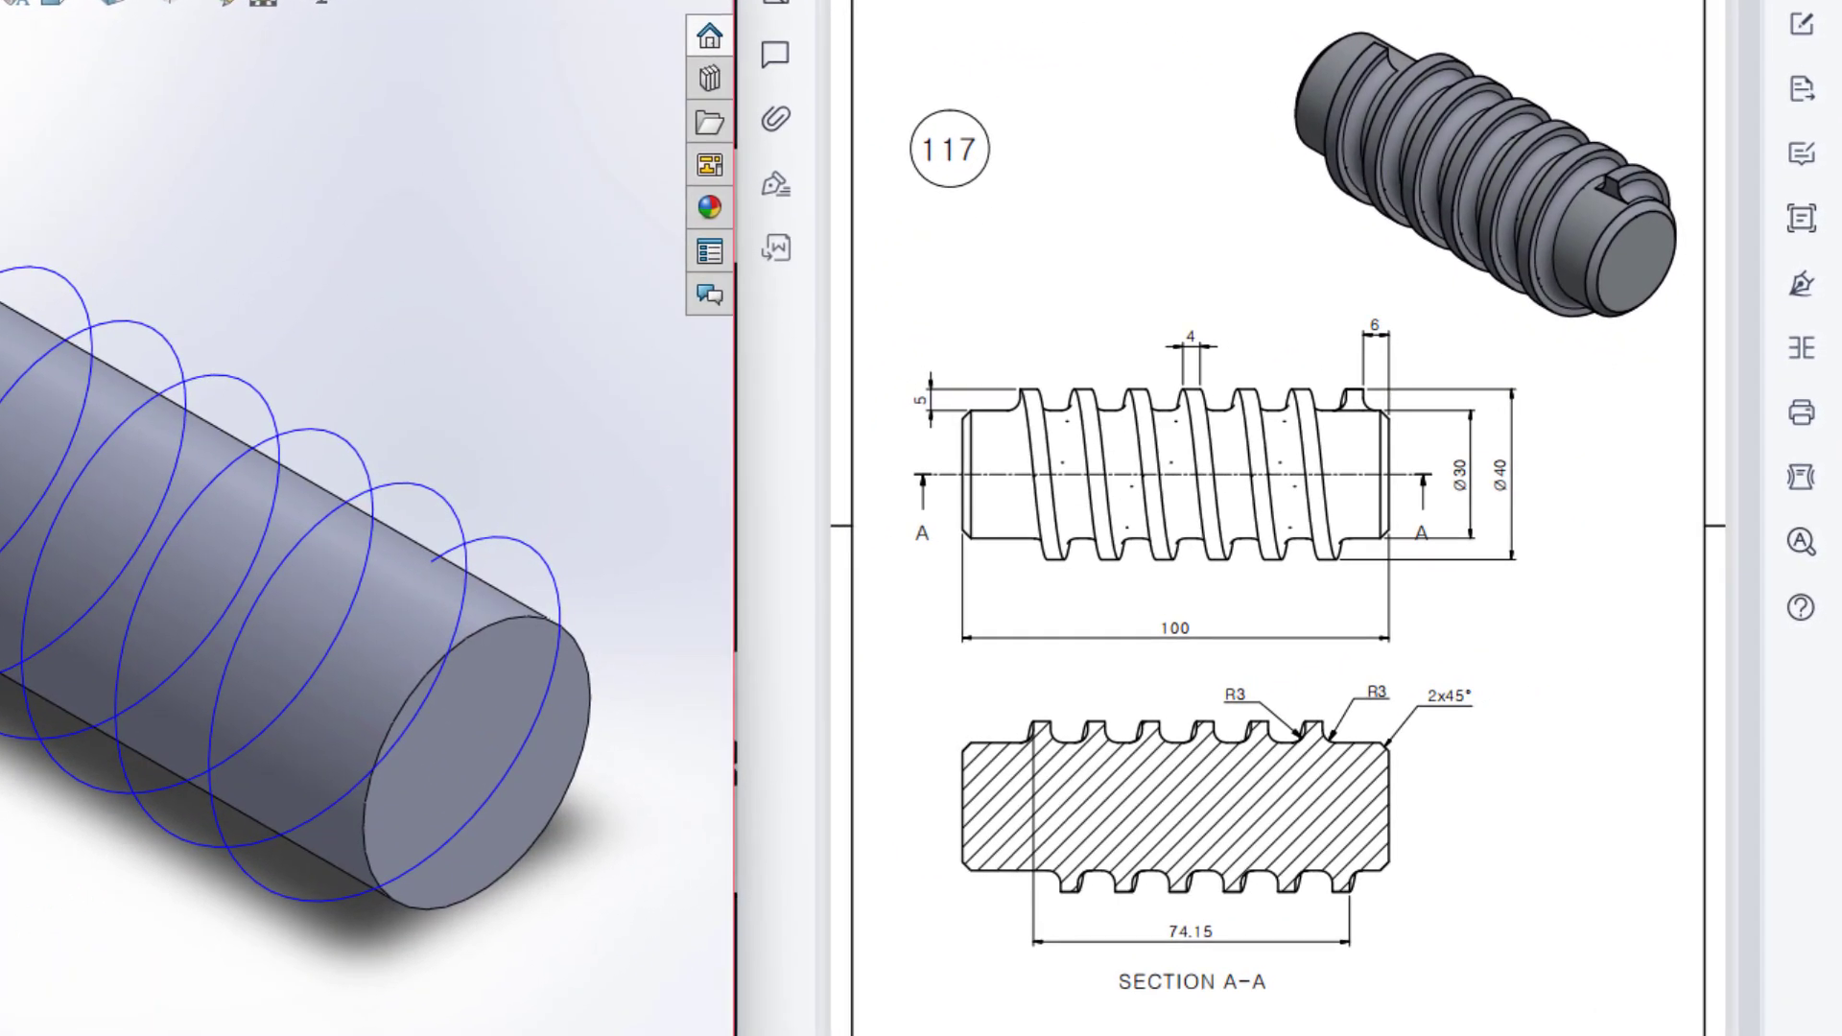
Step: Mark the thread tip and the 6 dimension on the reference drawing
click(1367, 379)
mouse_move(1340, 394)
mouse_down()
mouse_move(1335, 372)
mouse_move(1358, 368)
mouse_move(1324, 403)
mouse_up()
key(ctrl+z)
key(ctrl+z)
key(ctrl+z)
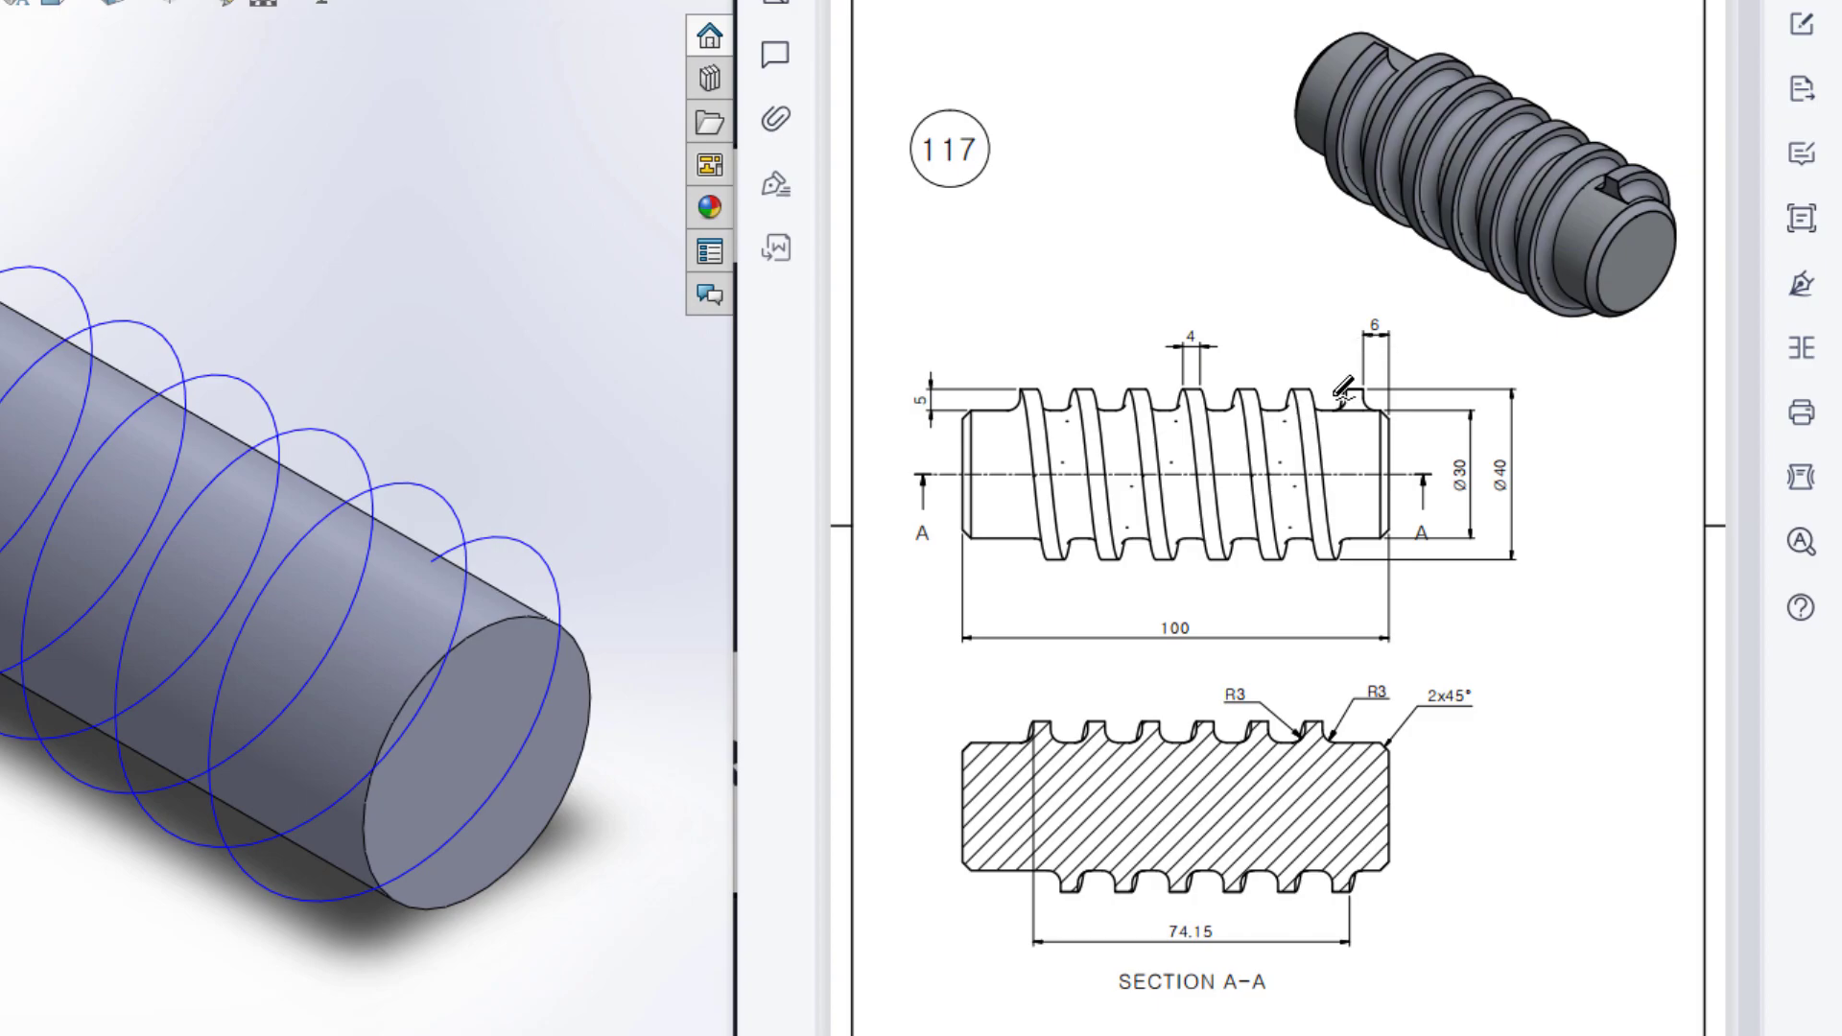
mouse_move(1356, 388)
mouse_down()
mouse_move(1403, 380)
mouse_move(1210, 408)
mouse_move(1215, 541)
mouse_move(1380, 556)
mouse_move(1359, 391)
mouse_up()
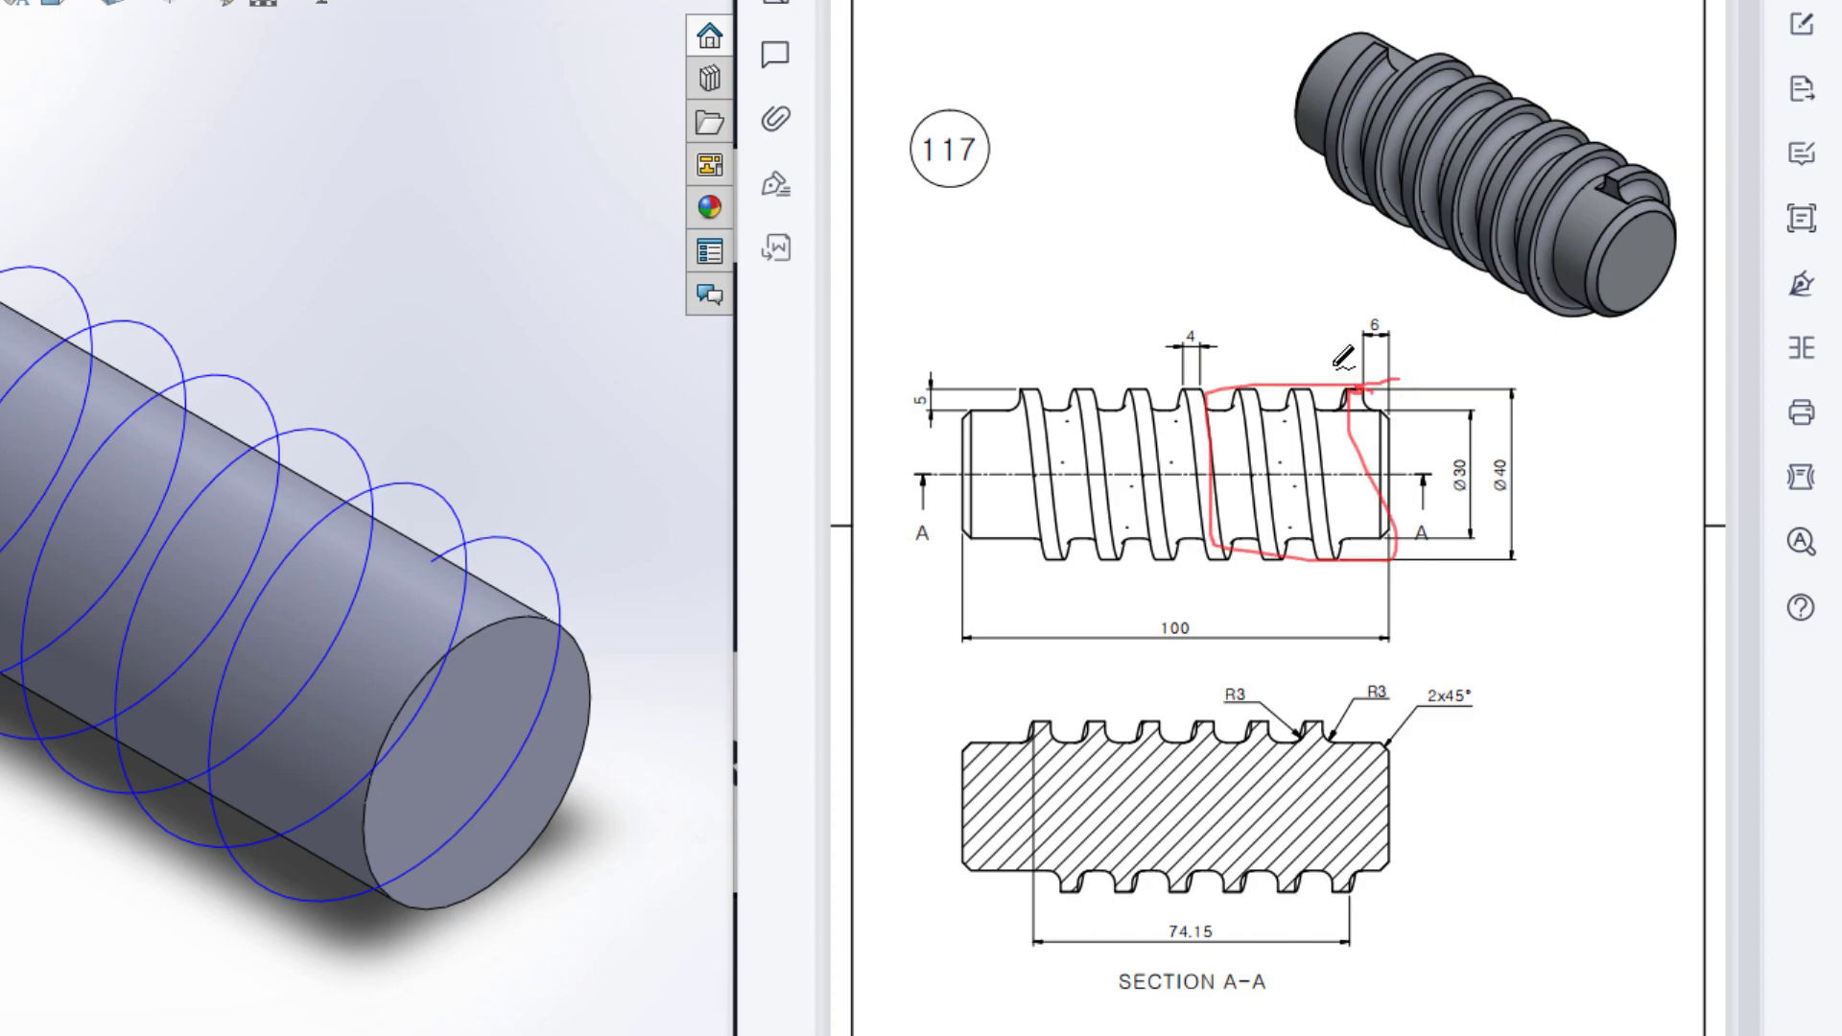
key(ctrl+z)
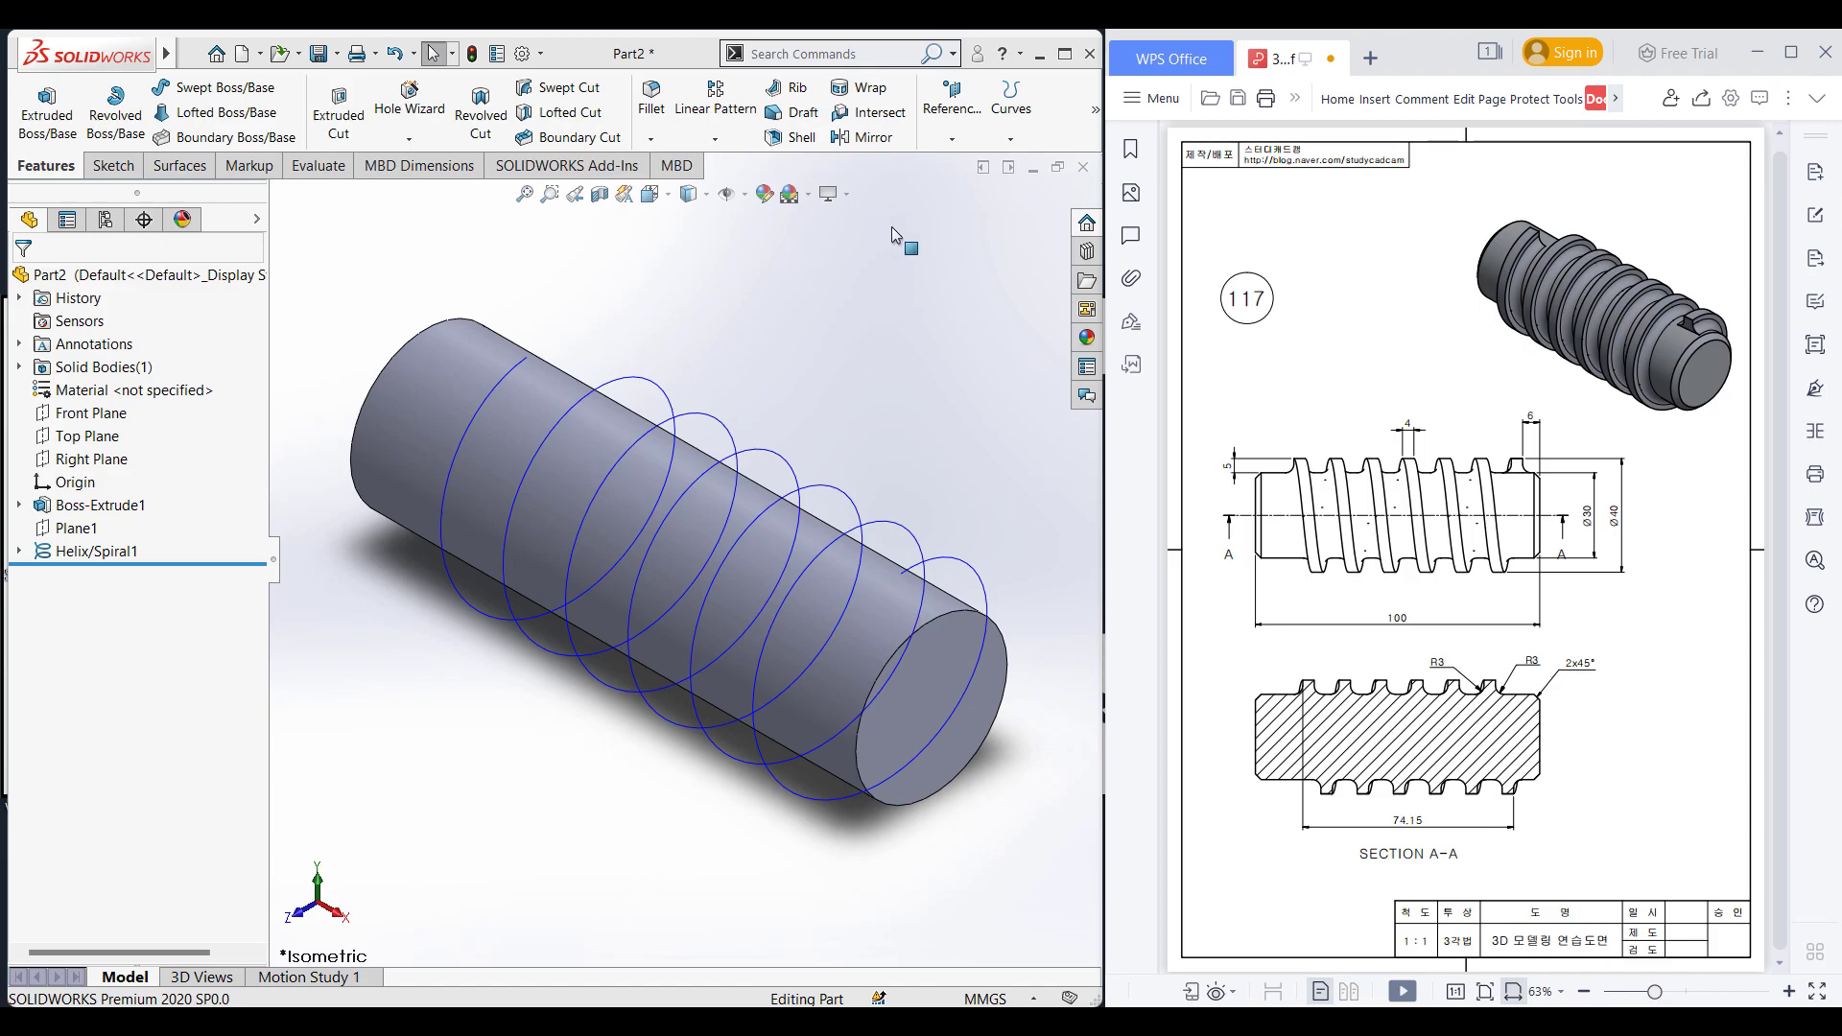
Step: Create Plane2 through the helix end point, referenced to the Front Plane
click(951, 139)
click(971, 173)
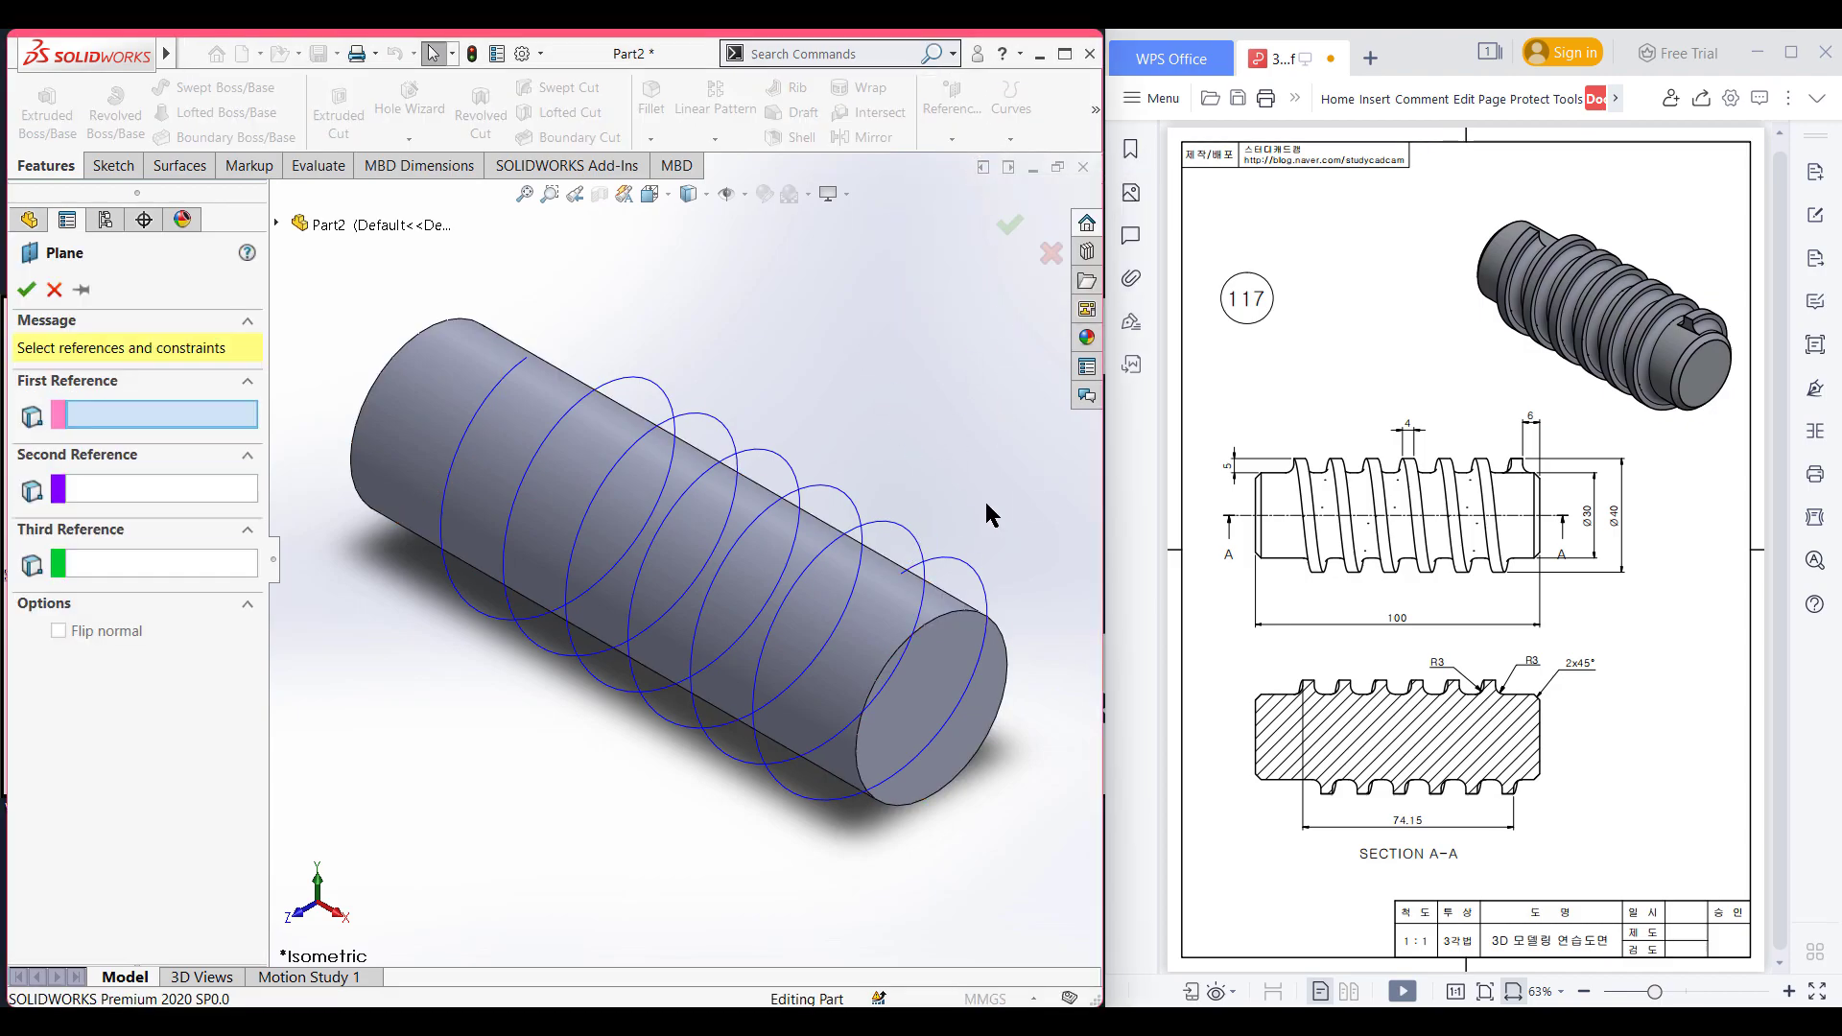
click(903, 575)
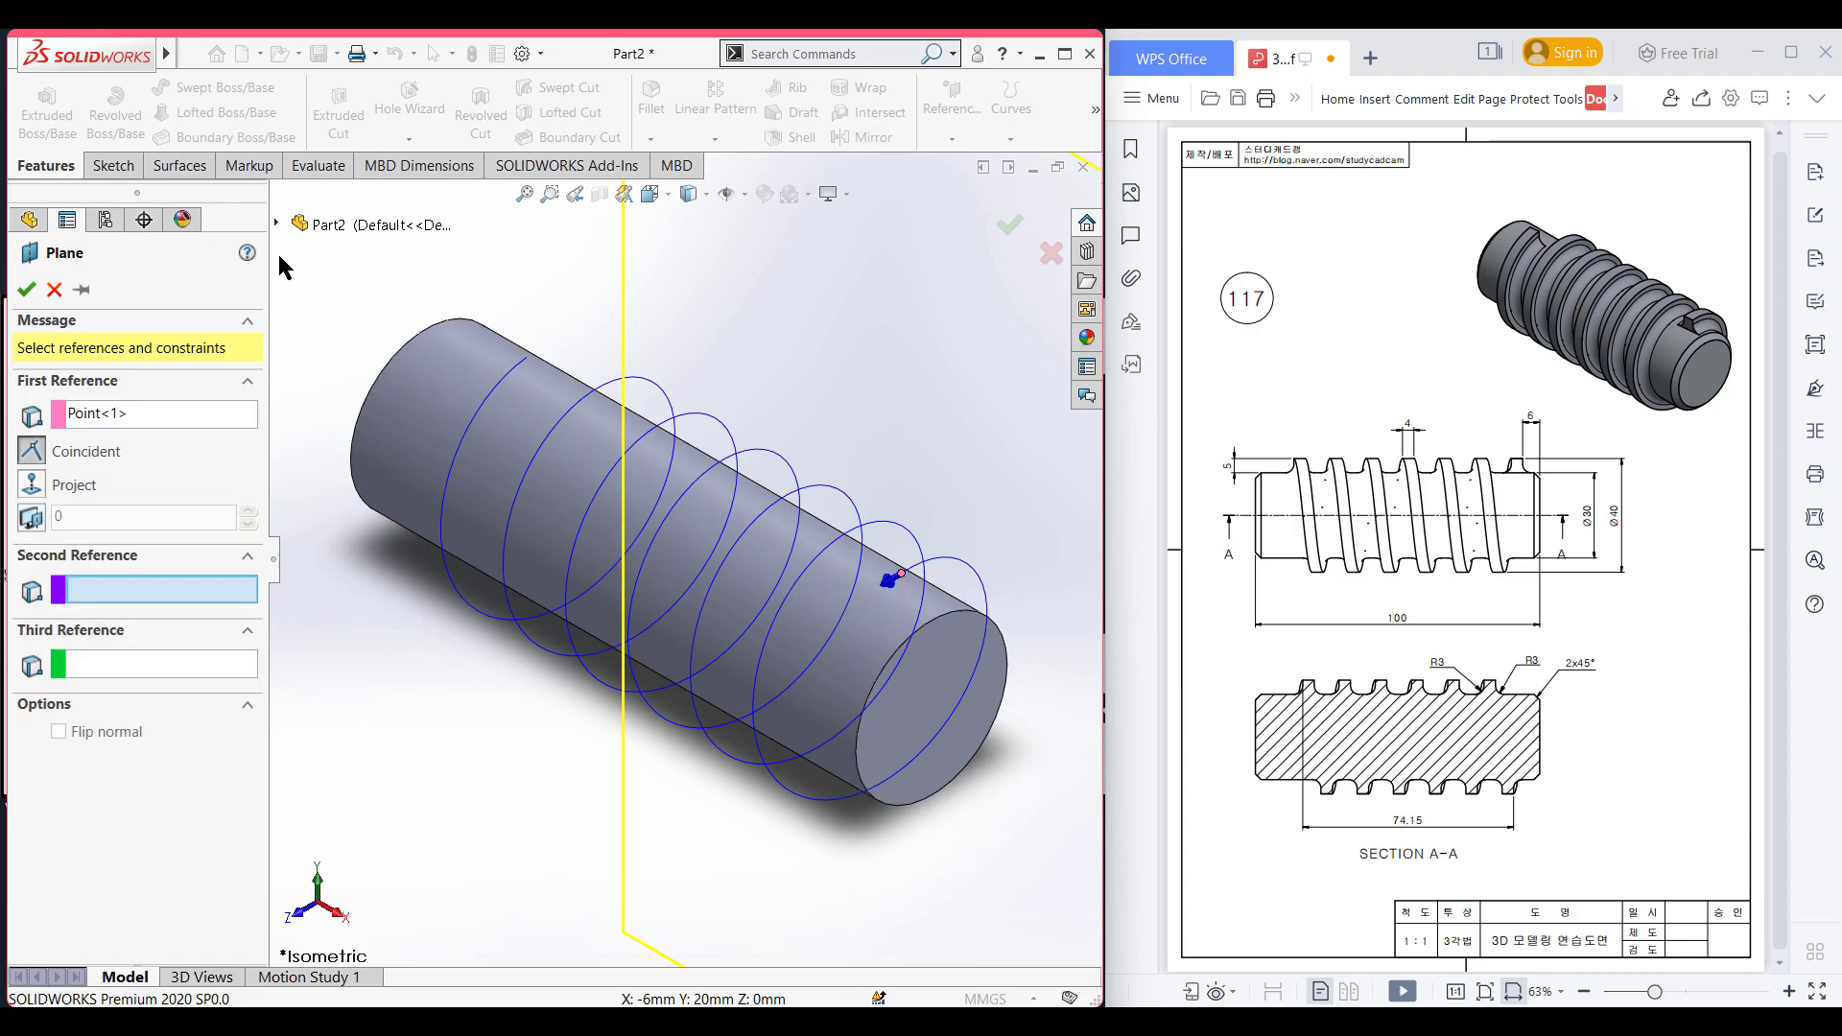
click(276, 222)
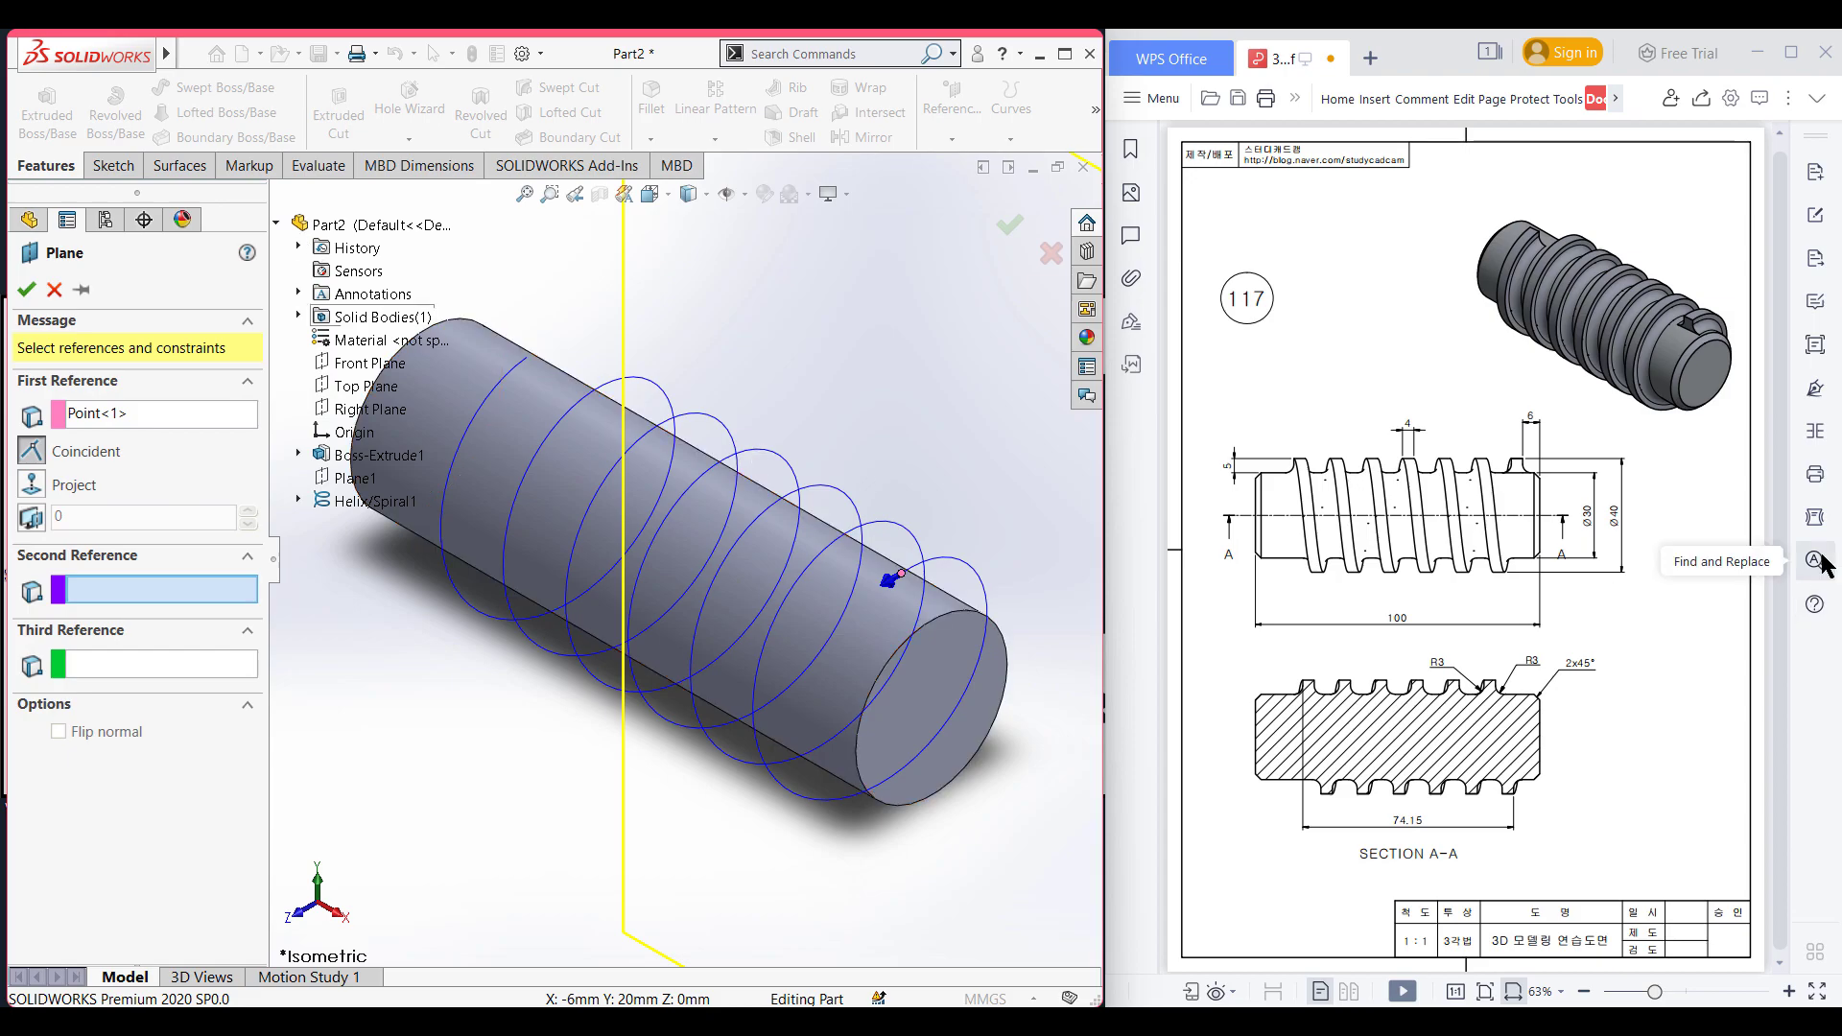
click(361, 368)
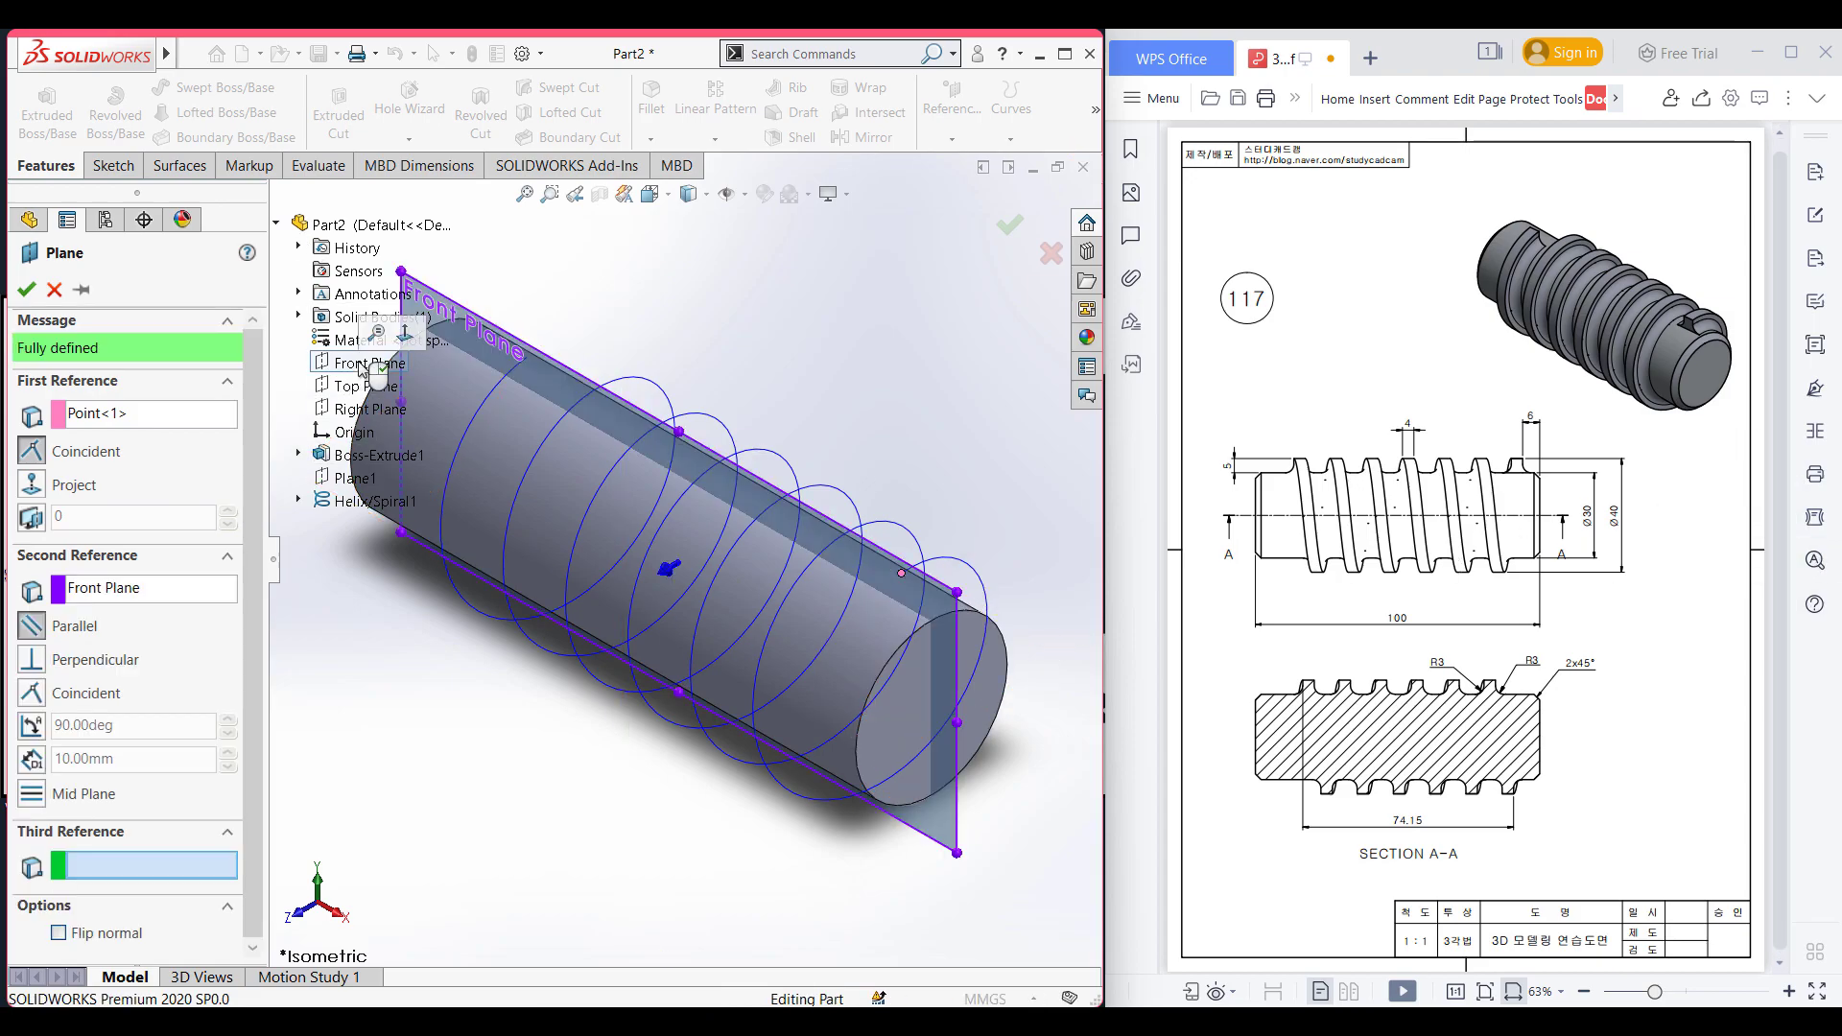
click(29, 289)
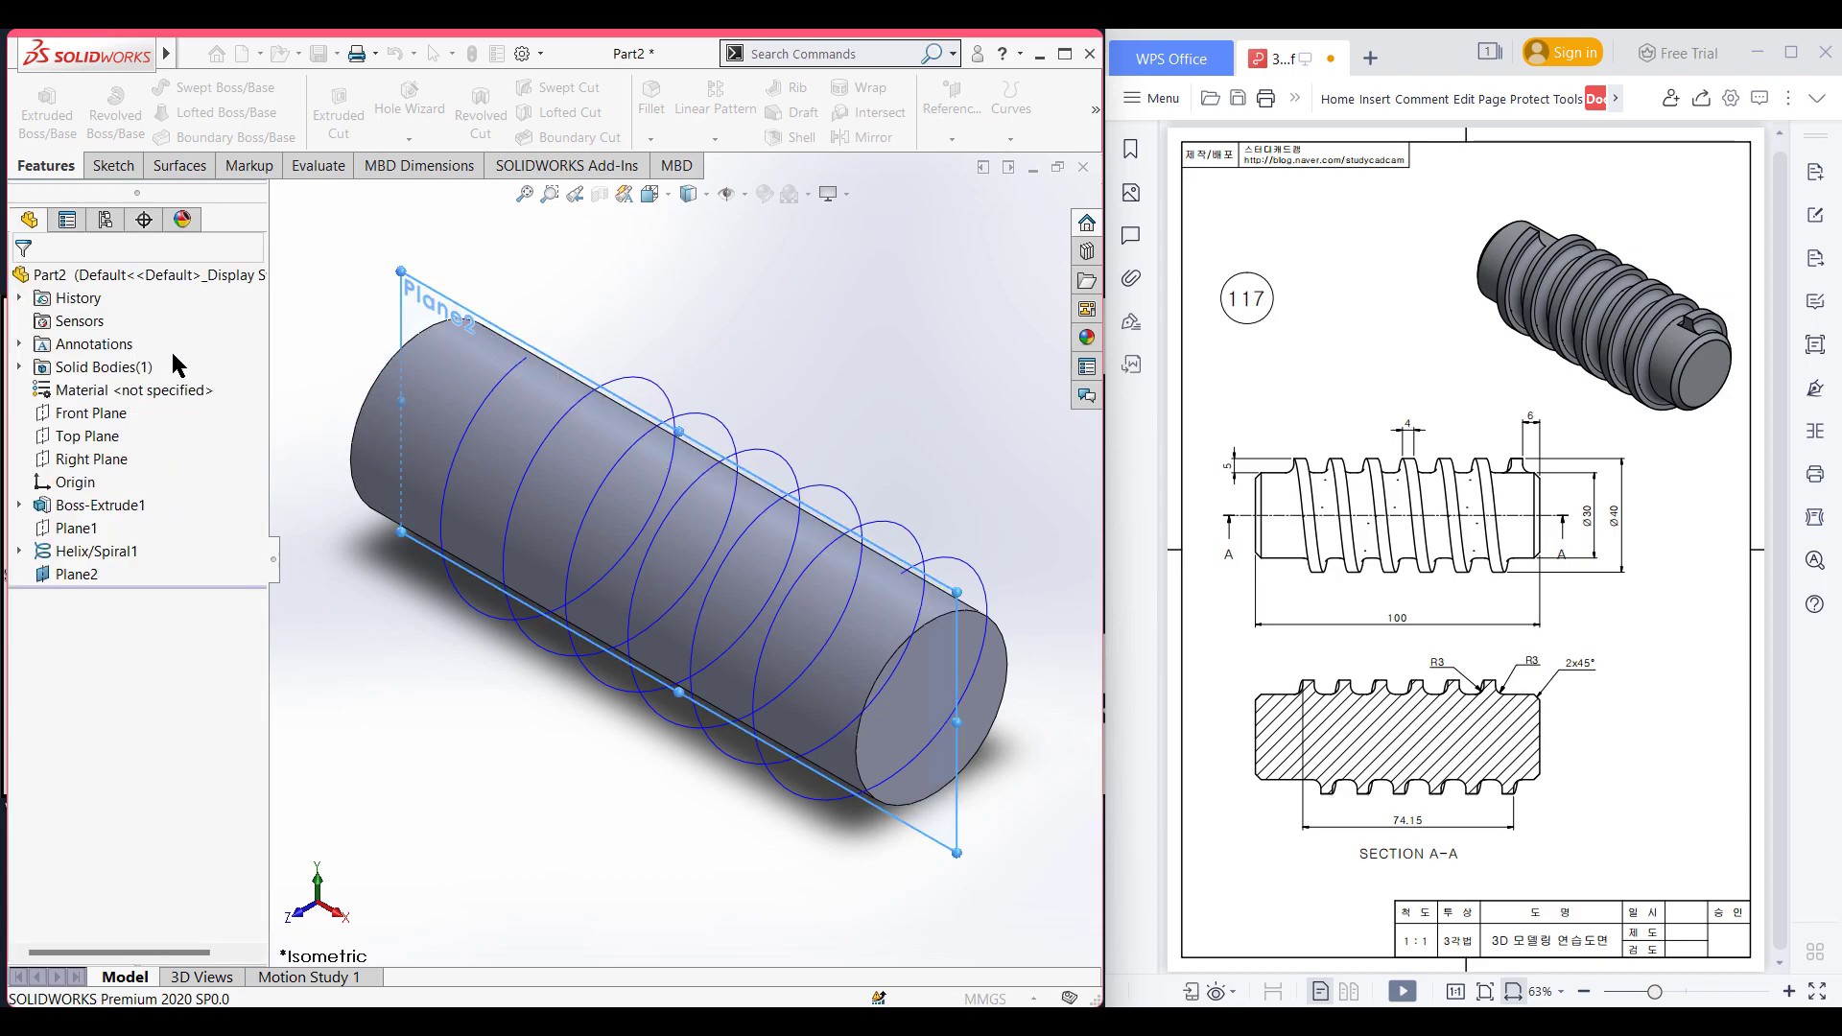
Step: Draw a 4 × 5 mm corner rectangle on Plane2 anchored at the helix end
right_click(77, 584)
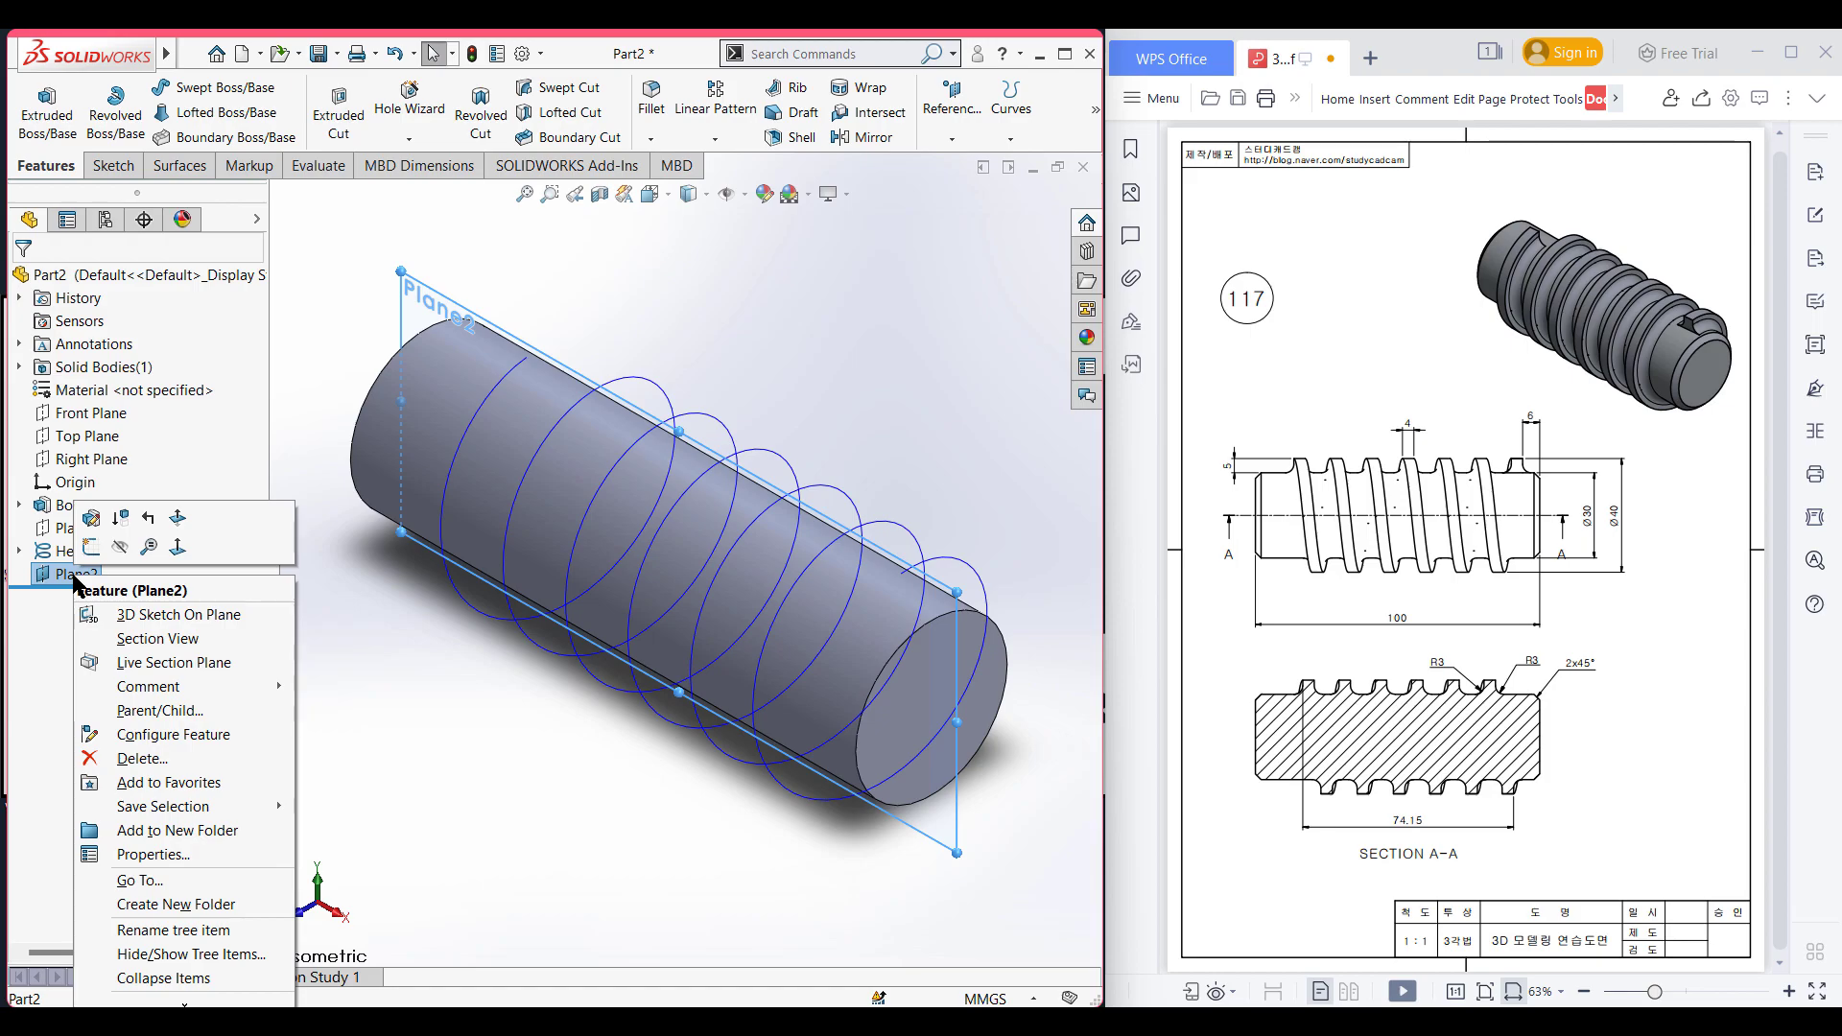
click(102, 549)
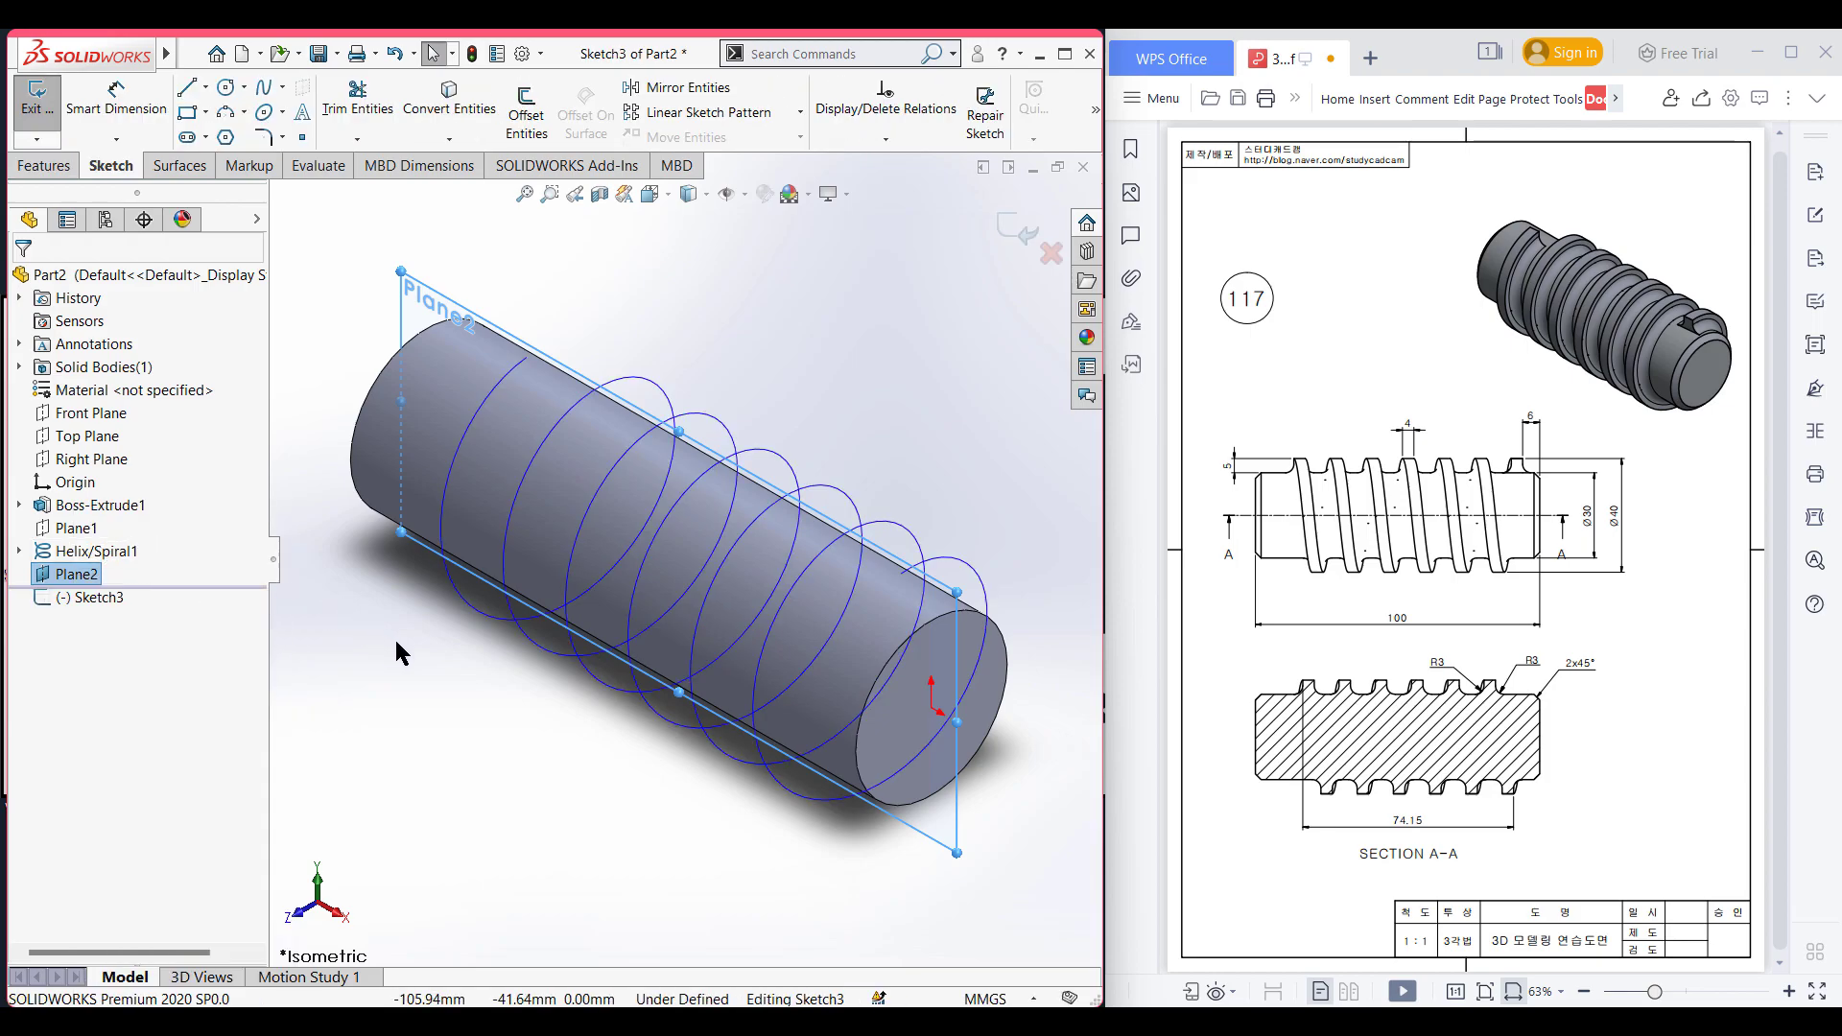
key(ctrl+8)
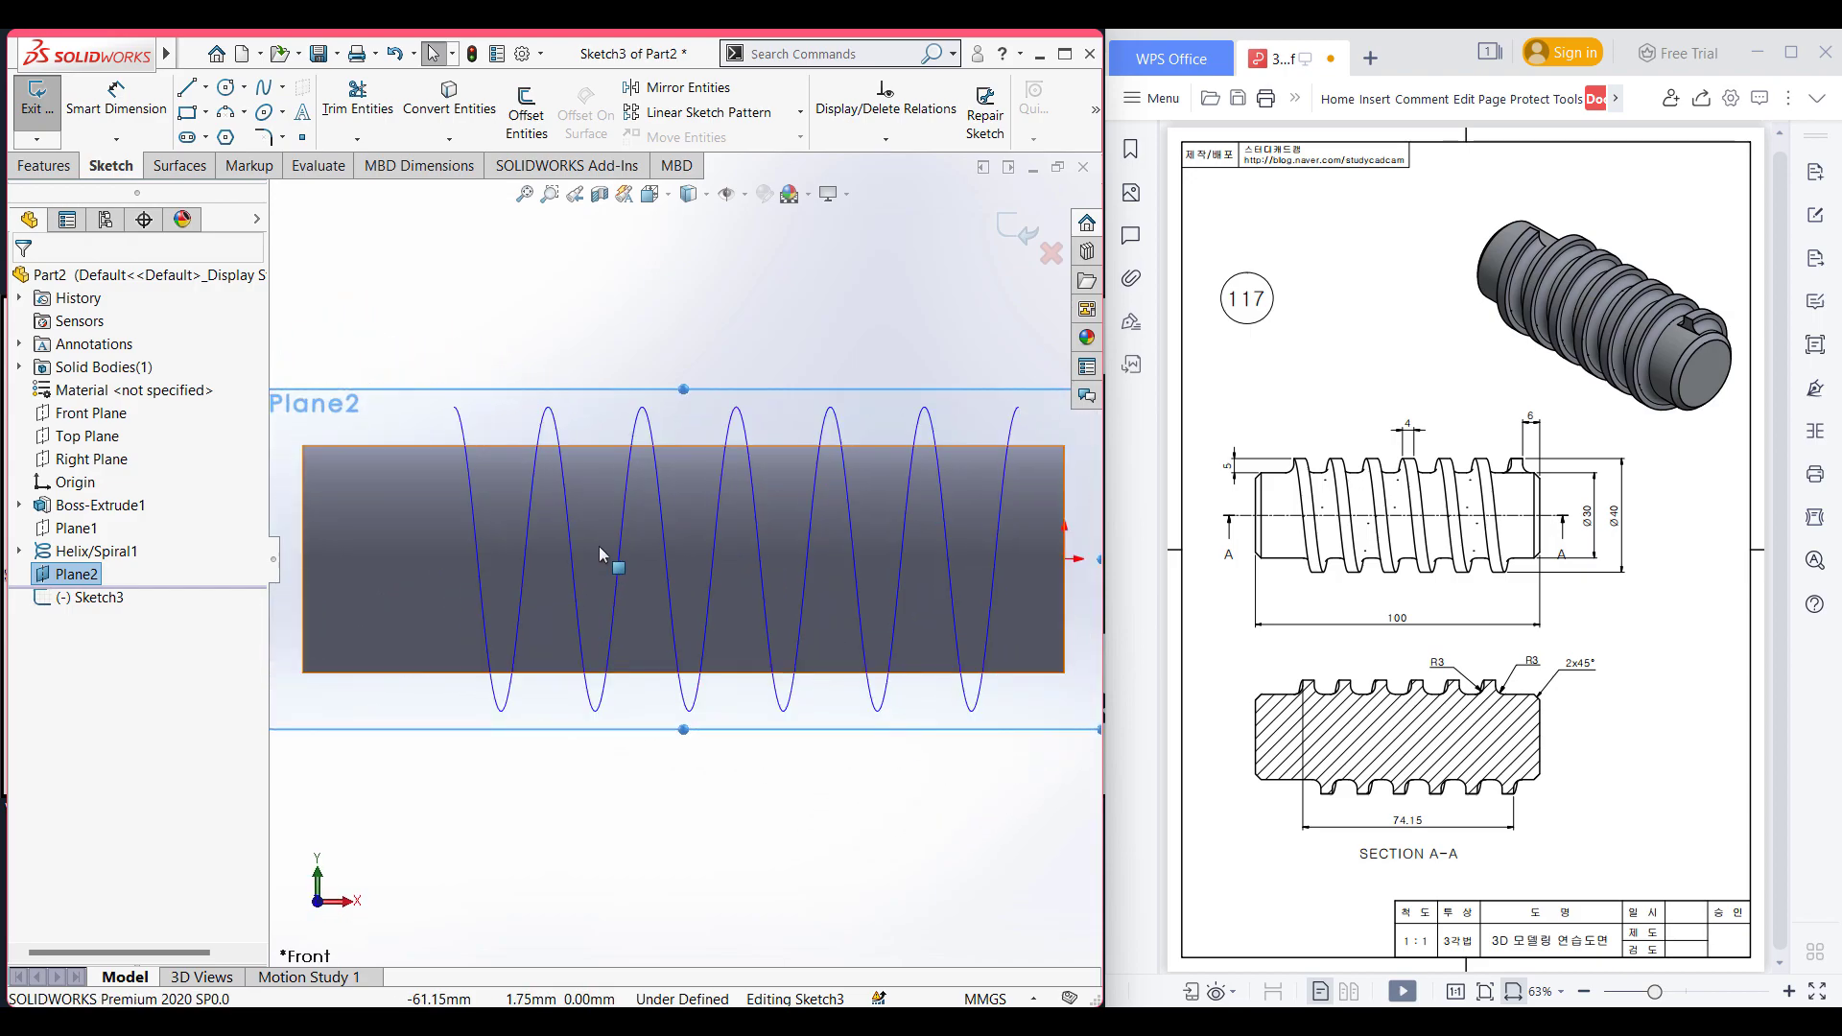
click(189, 114)
scroll(927, 470, down, 4)
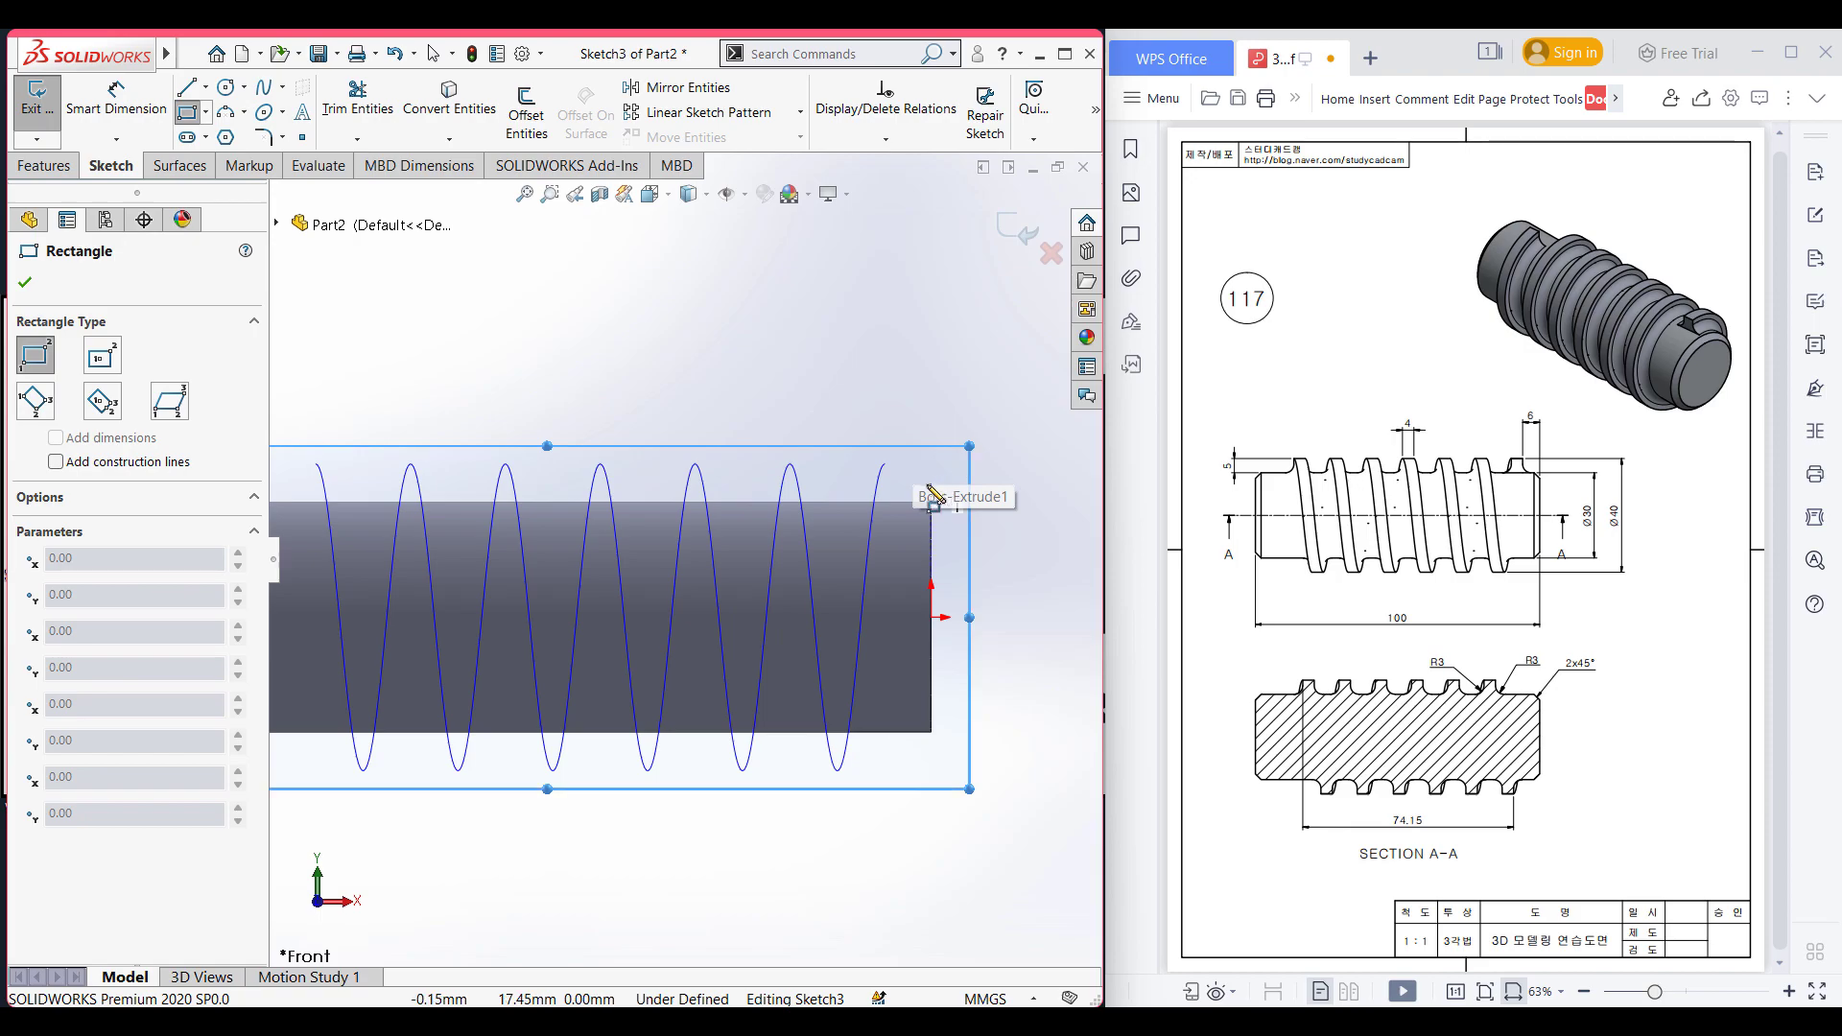
click(867, 469)
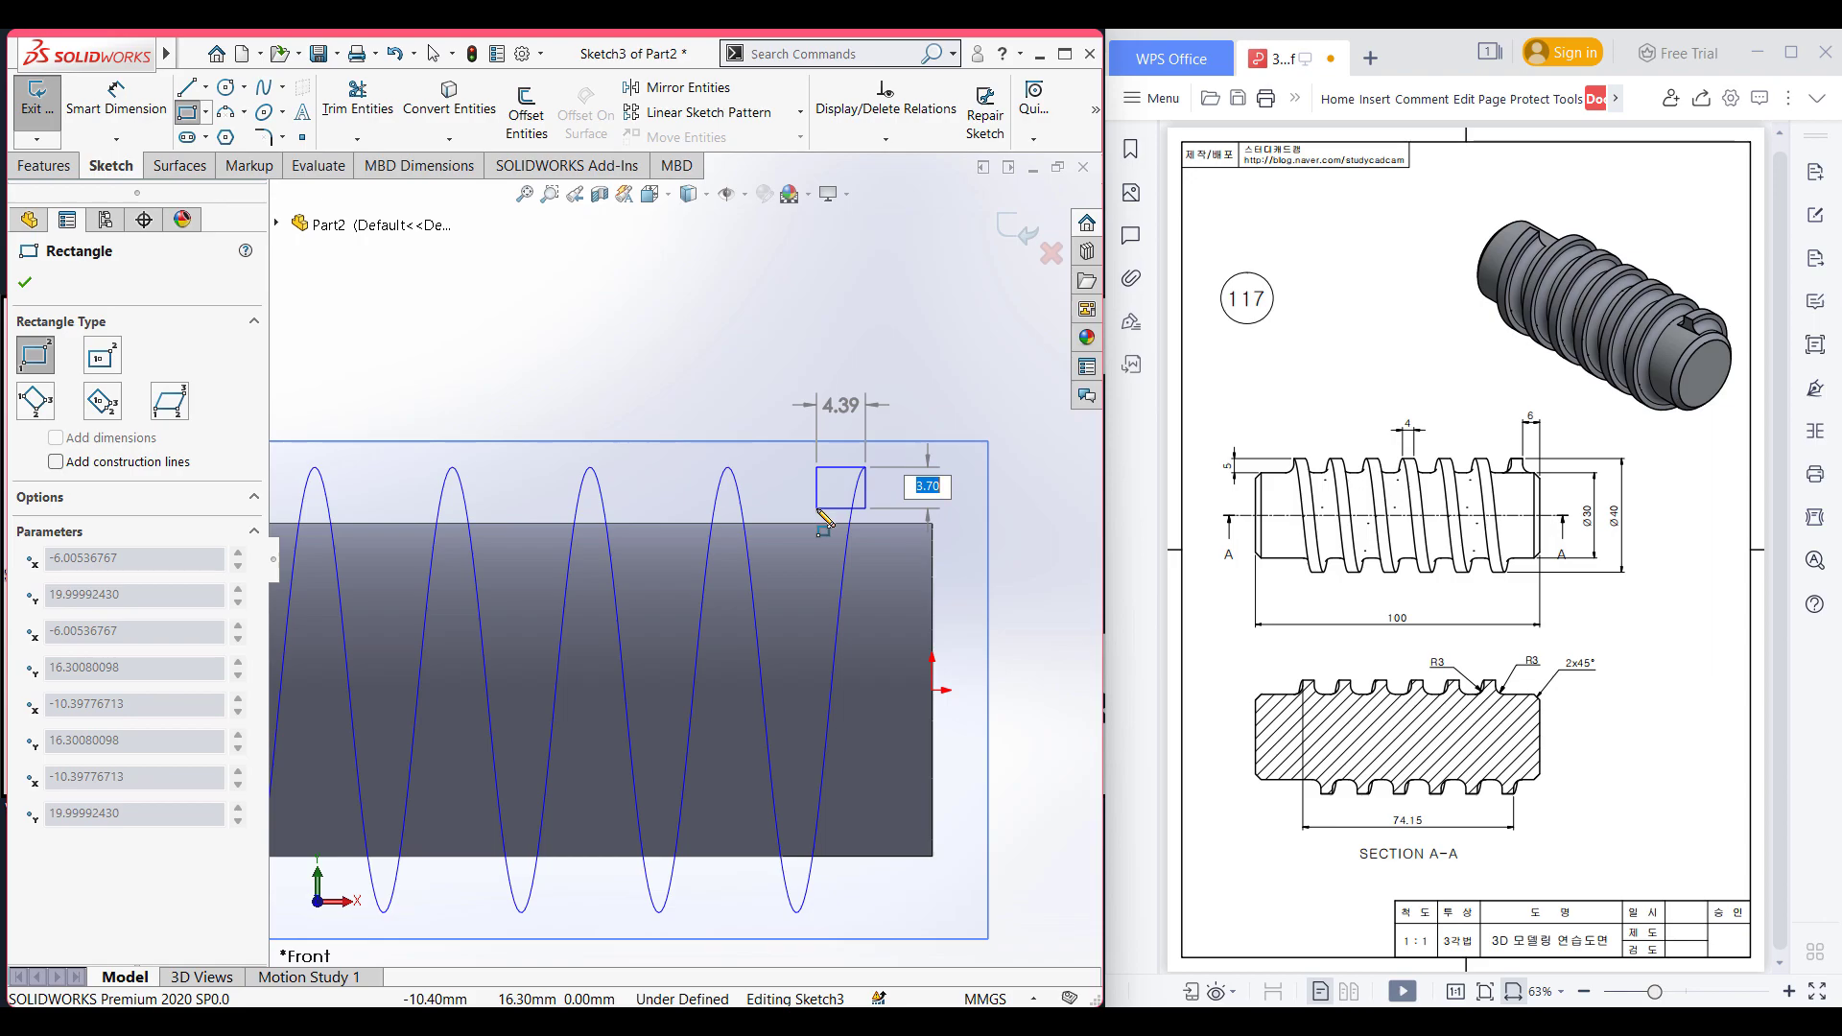
text(5)
key(Tab)
text(4)
key(Return)
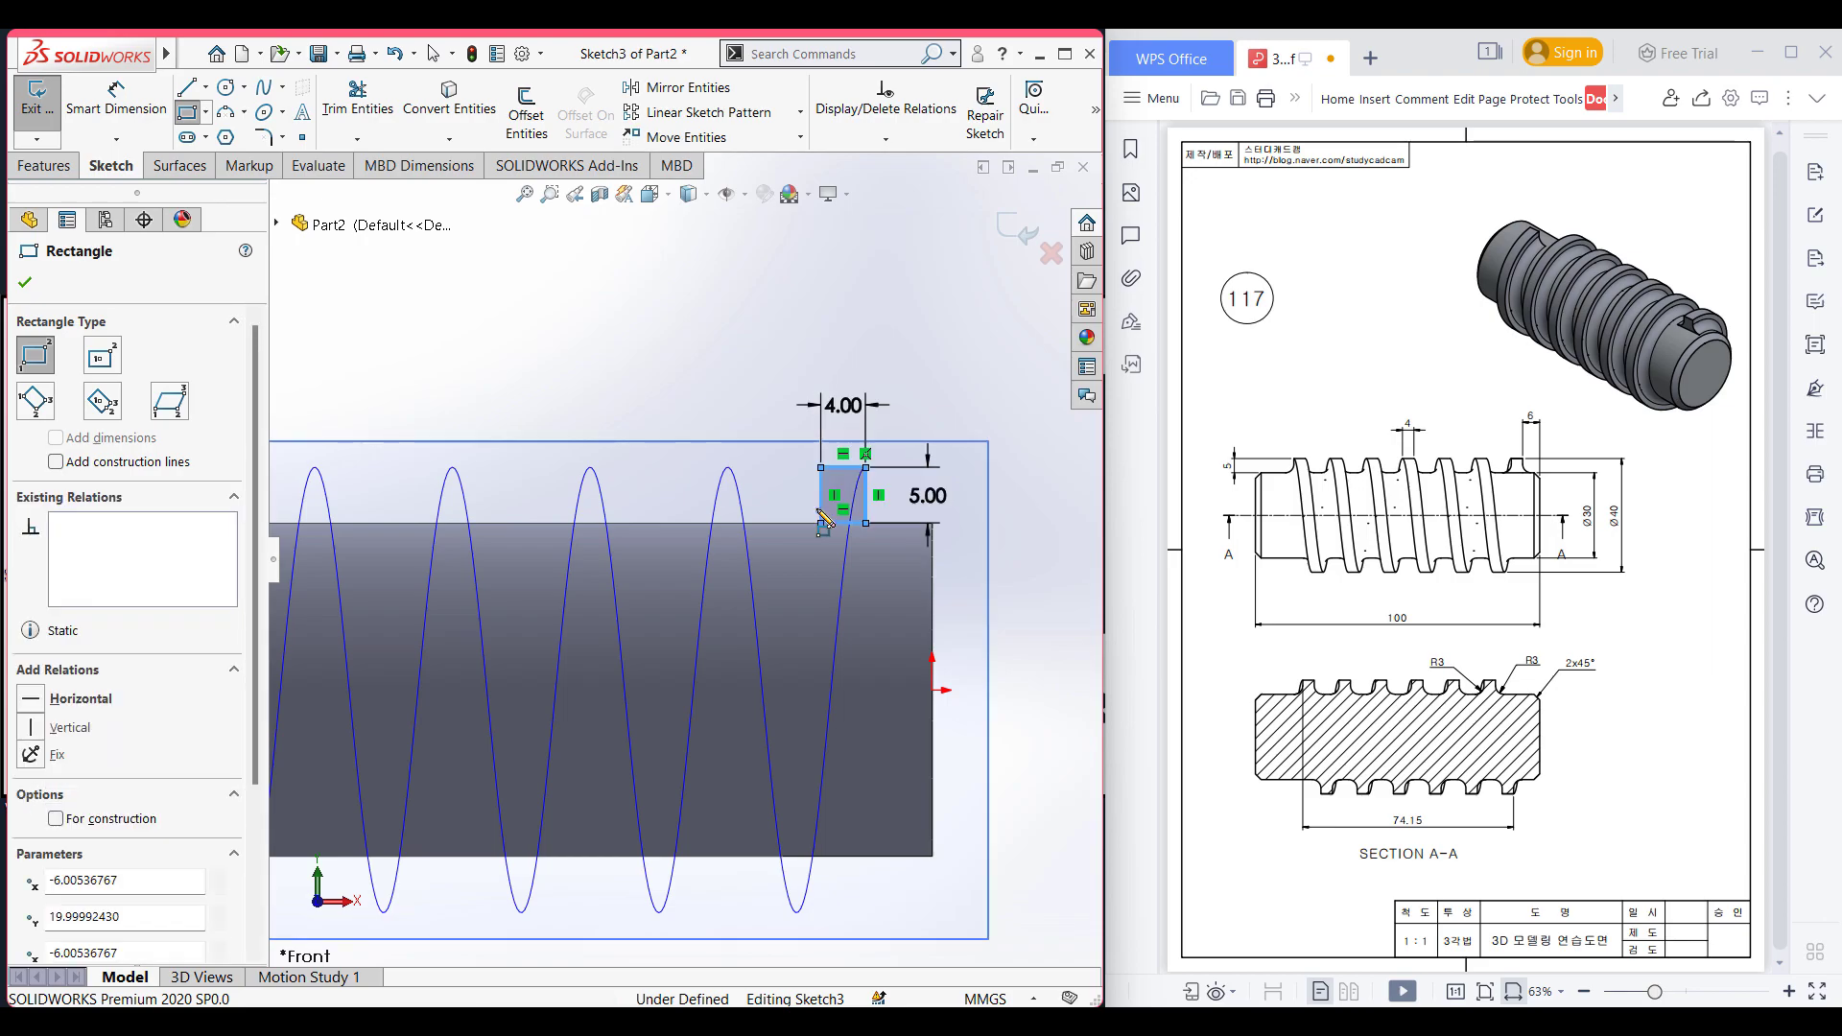
click(25, 282)
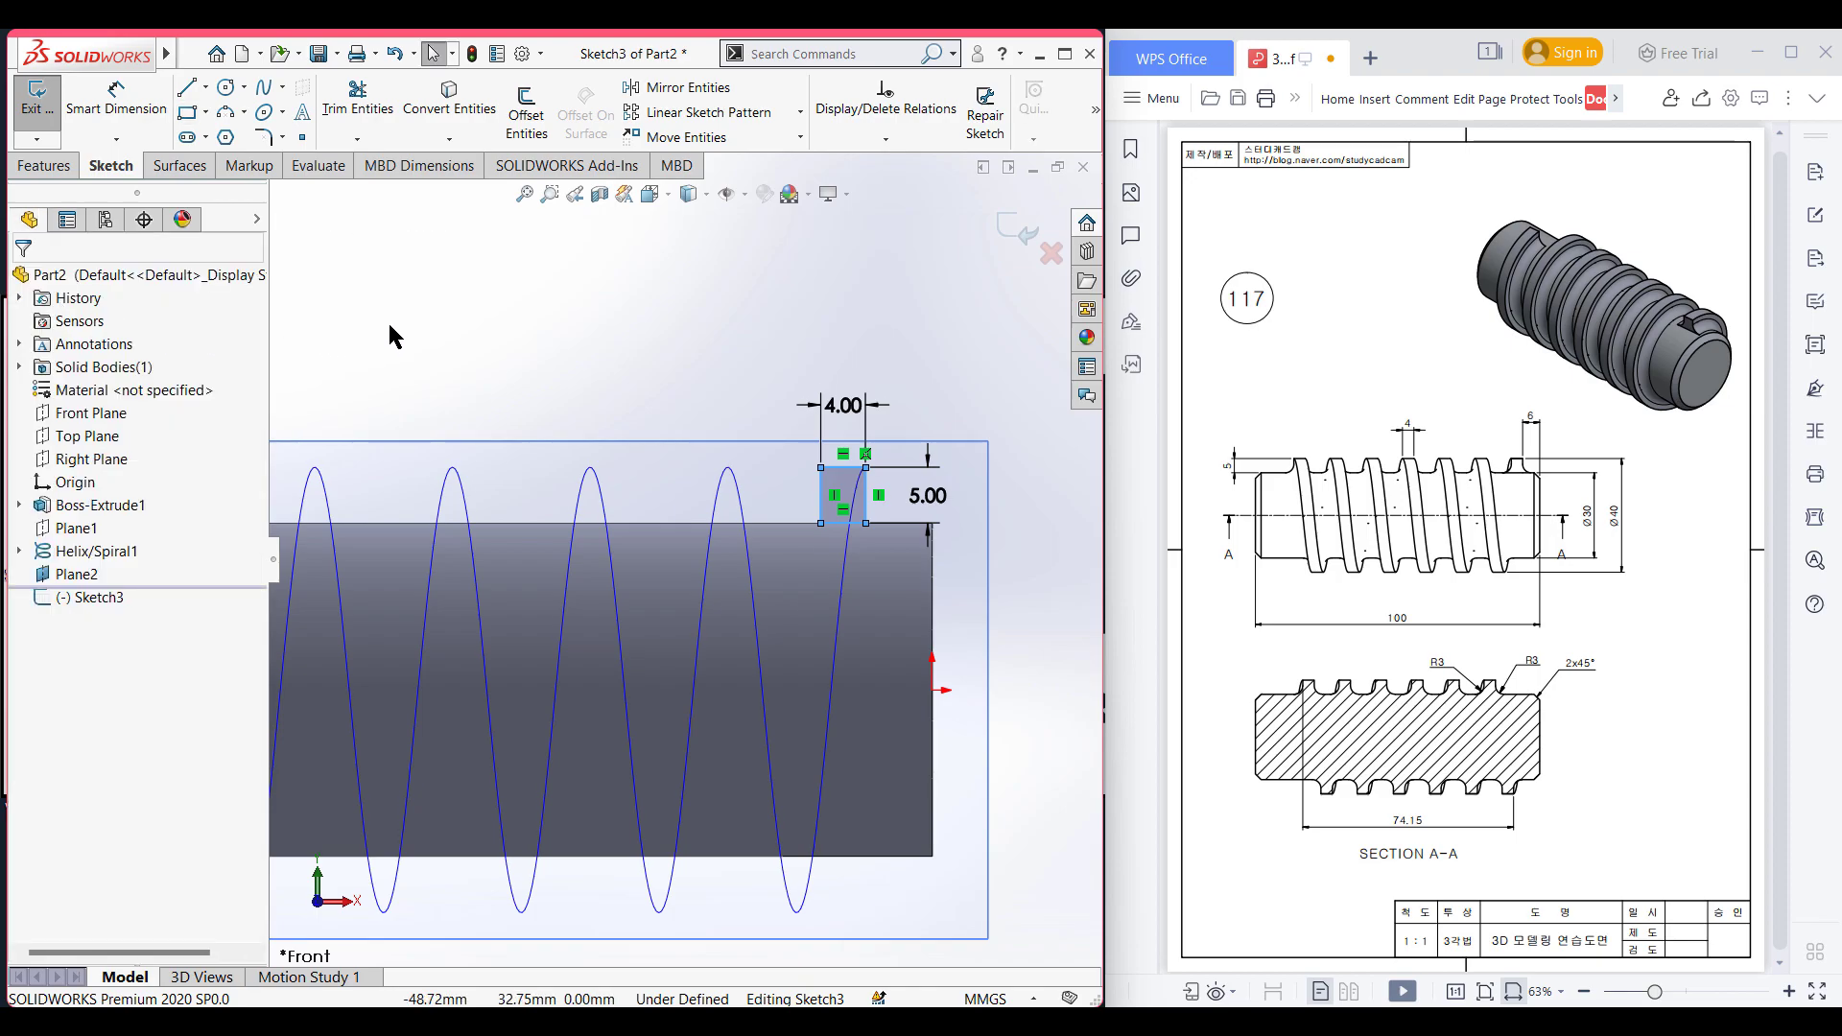
key(ctrl+7)
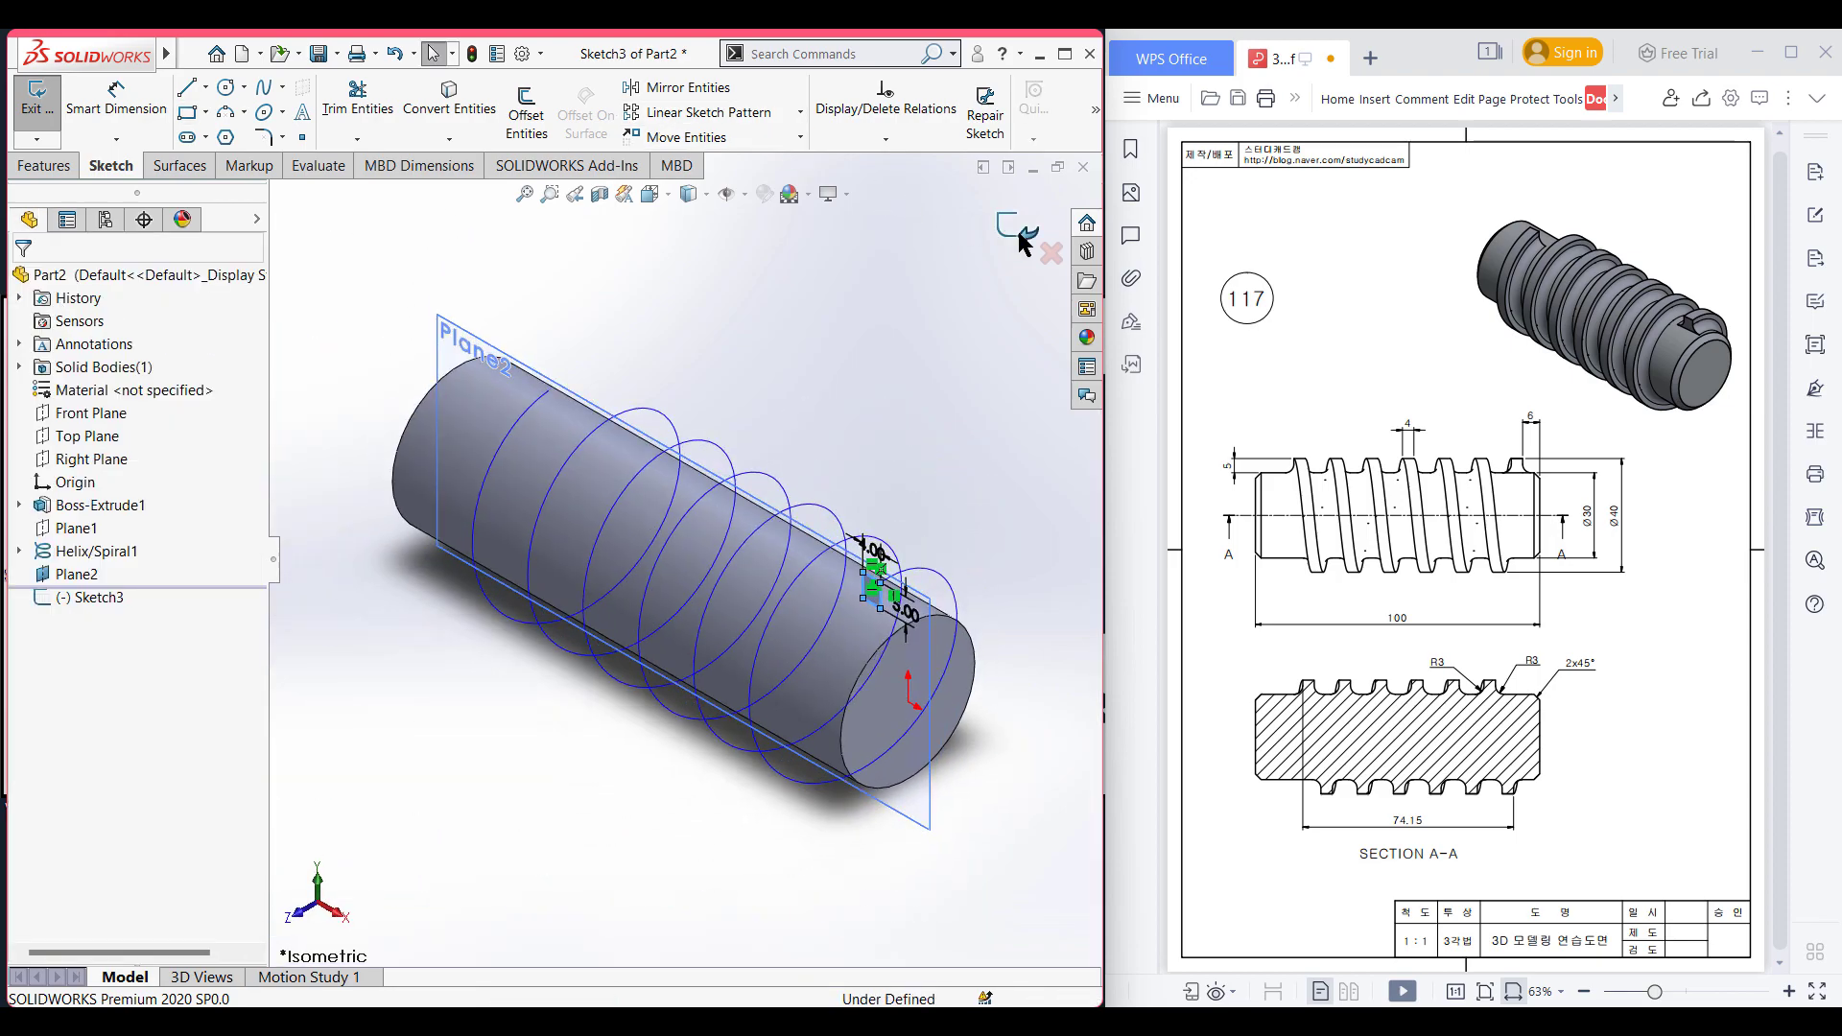
Step: Exit the rectangle sketch Sketch3 and hide Plane2
click(1021, 235)
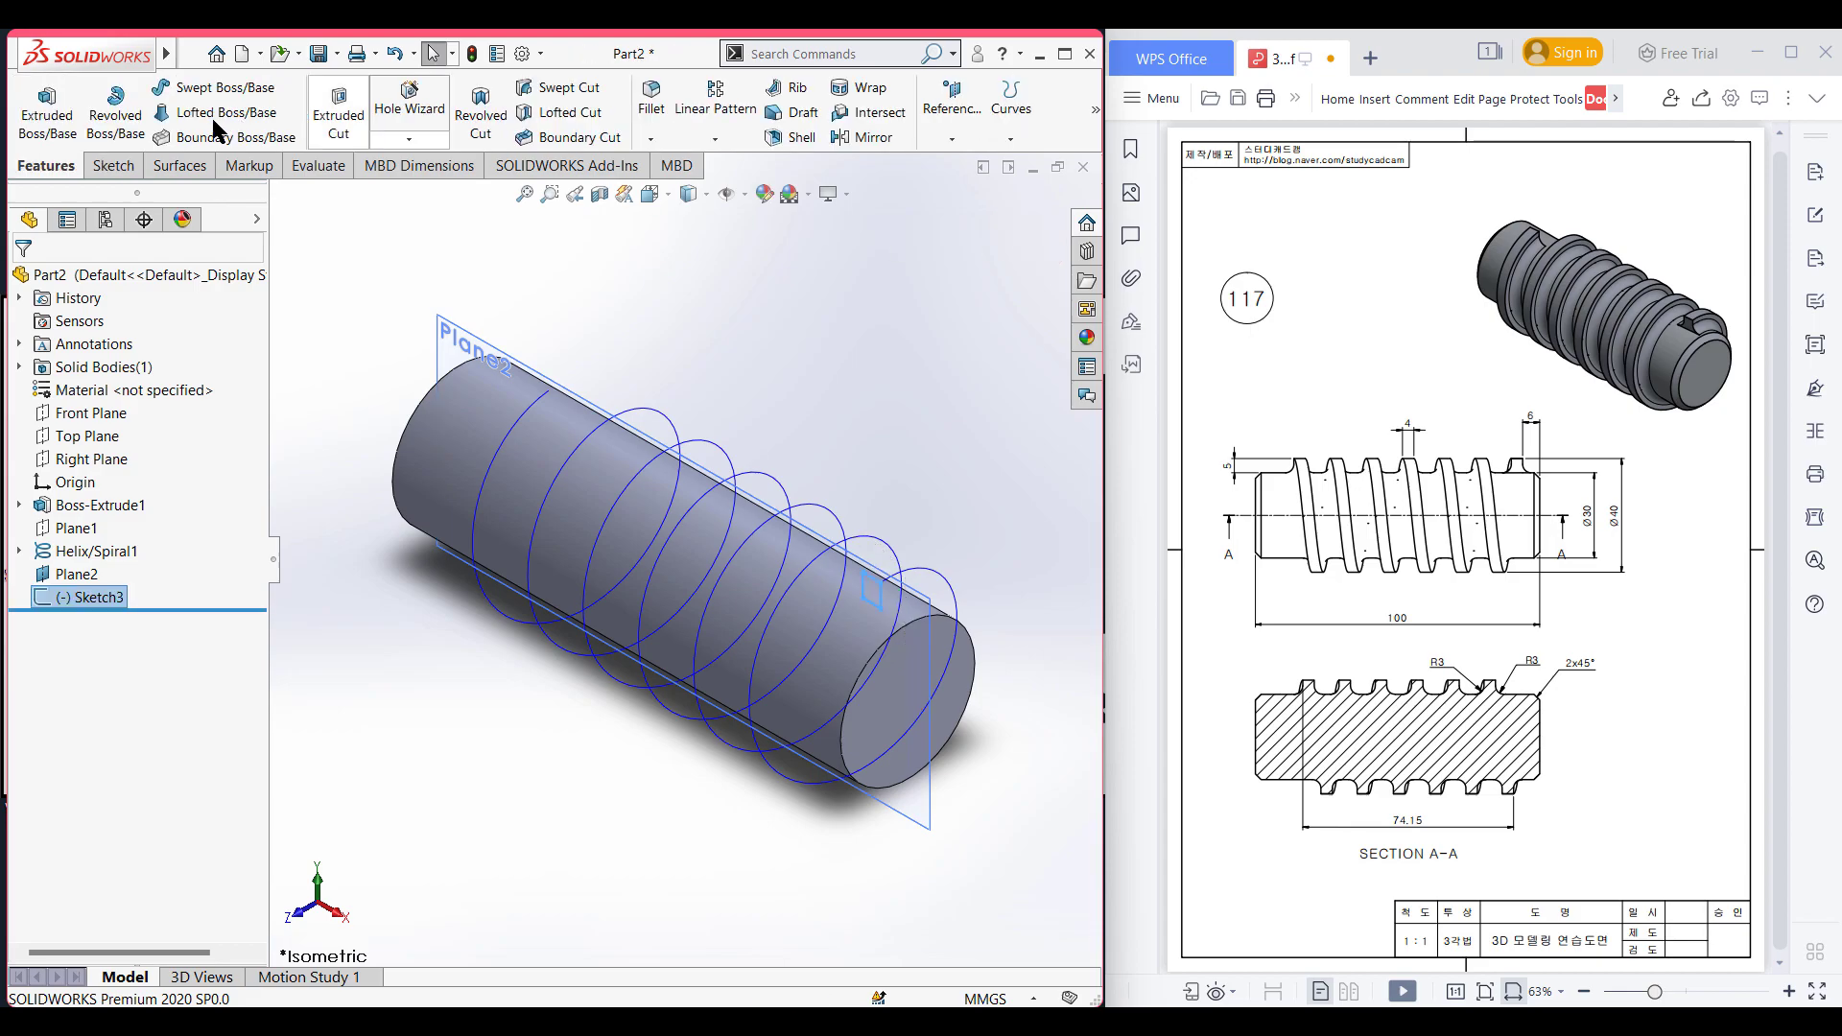
click(413, 278)
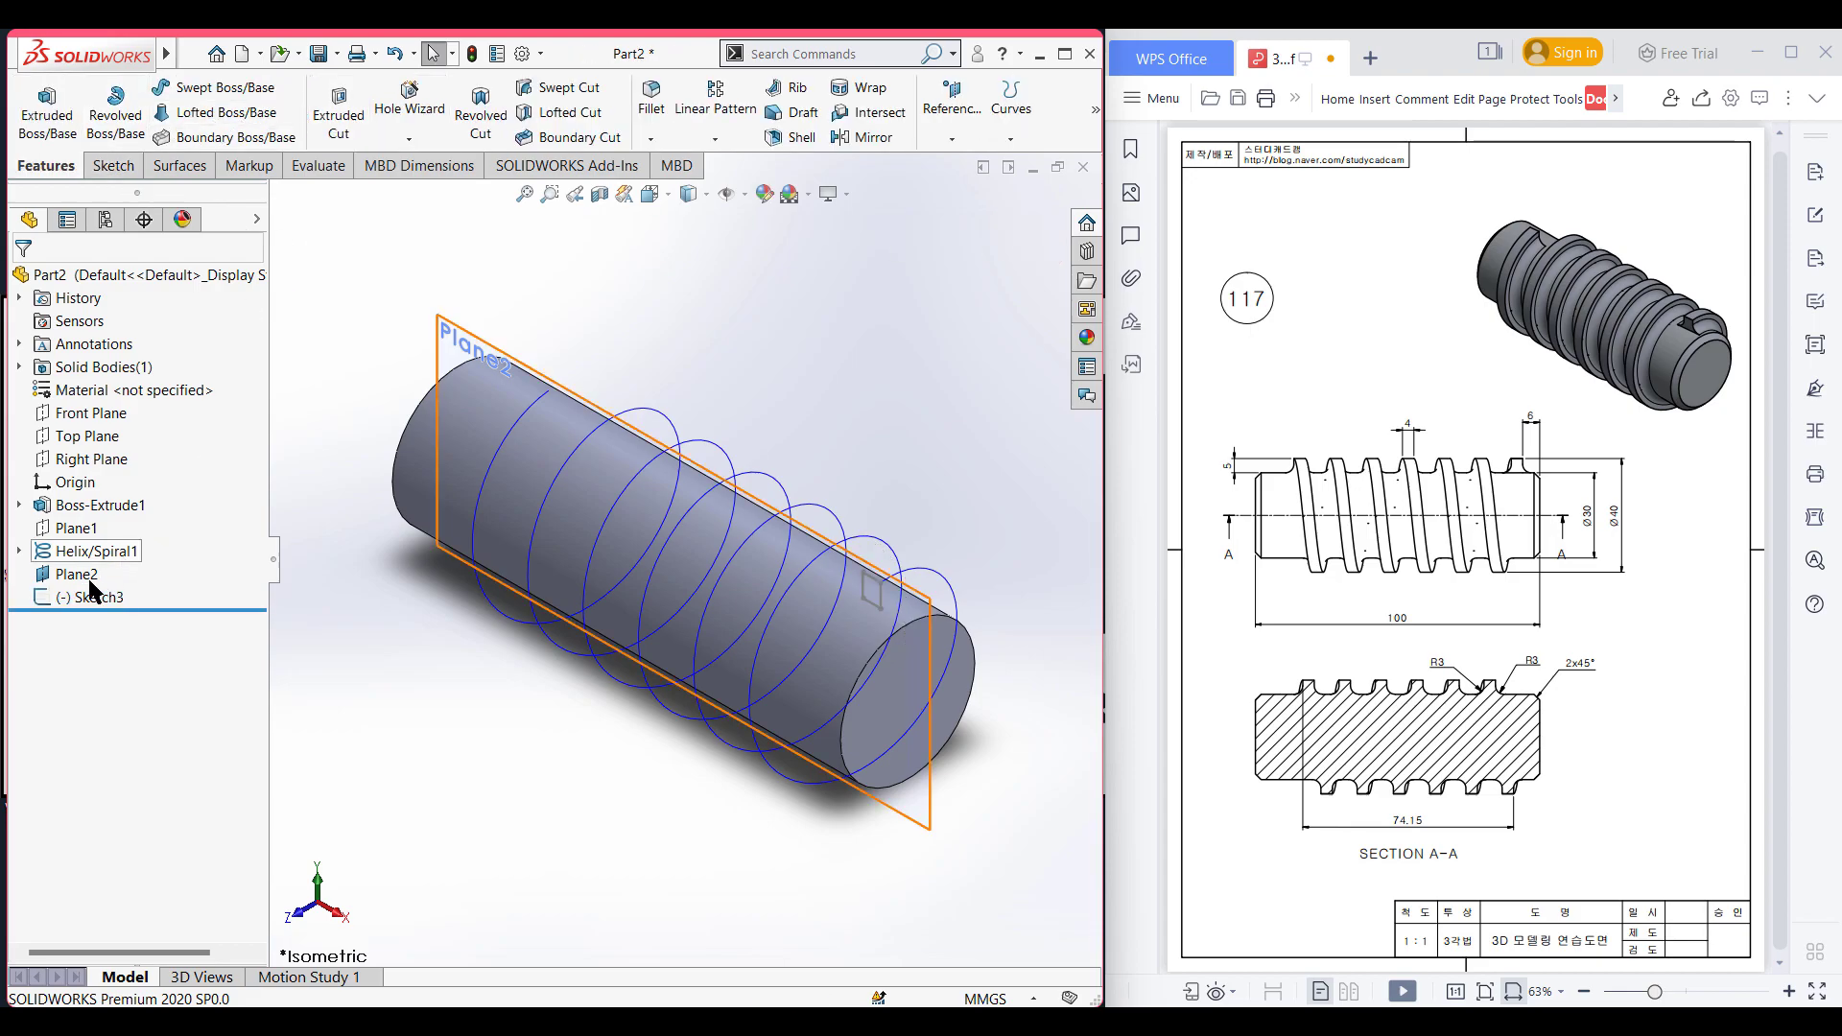
right_click(60, 573)
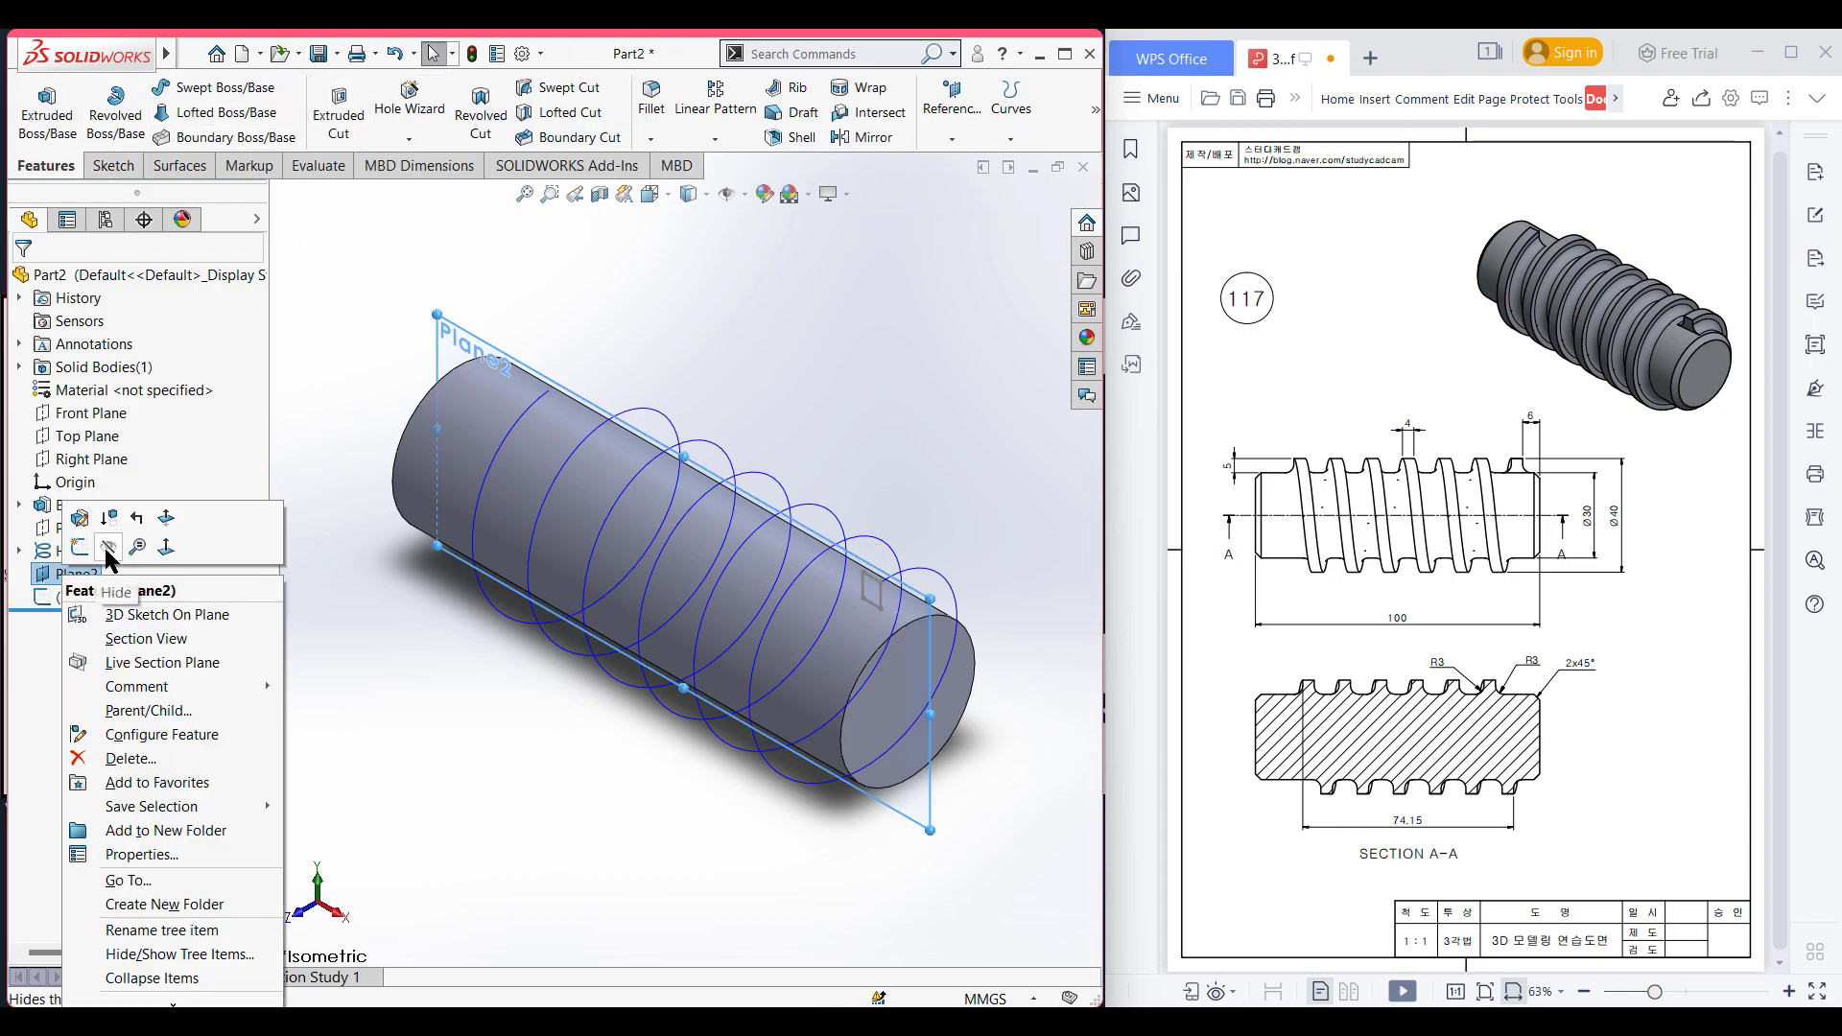
click(240, 366)
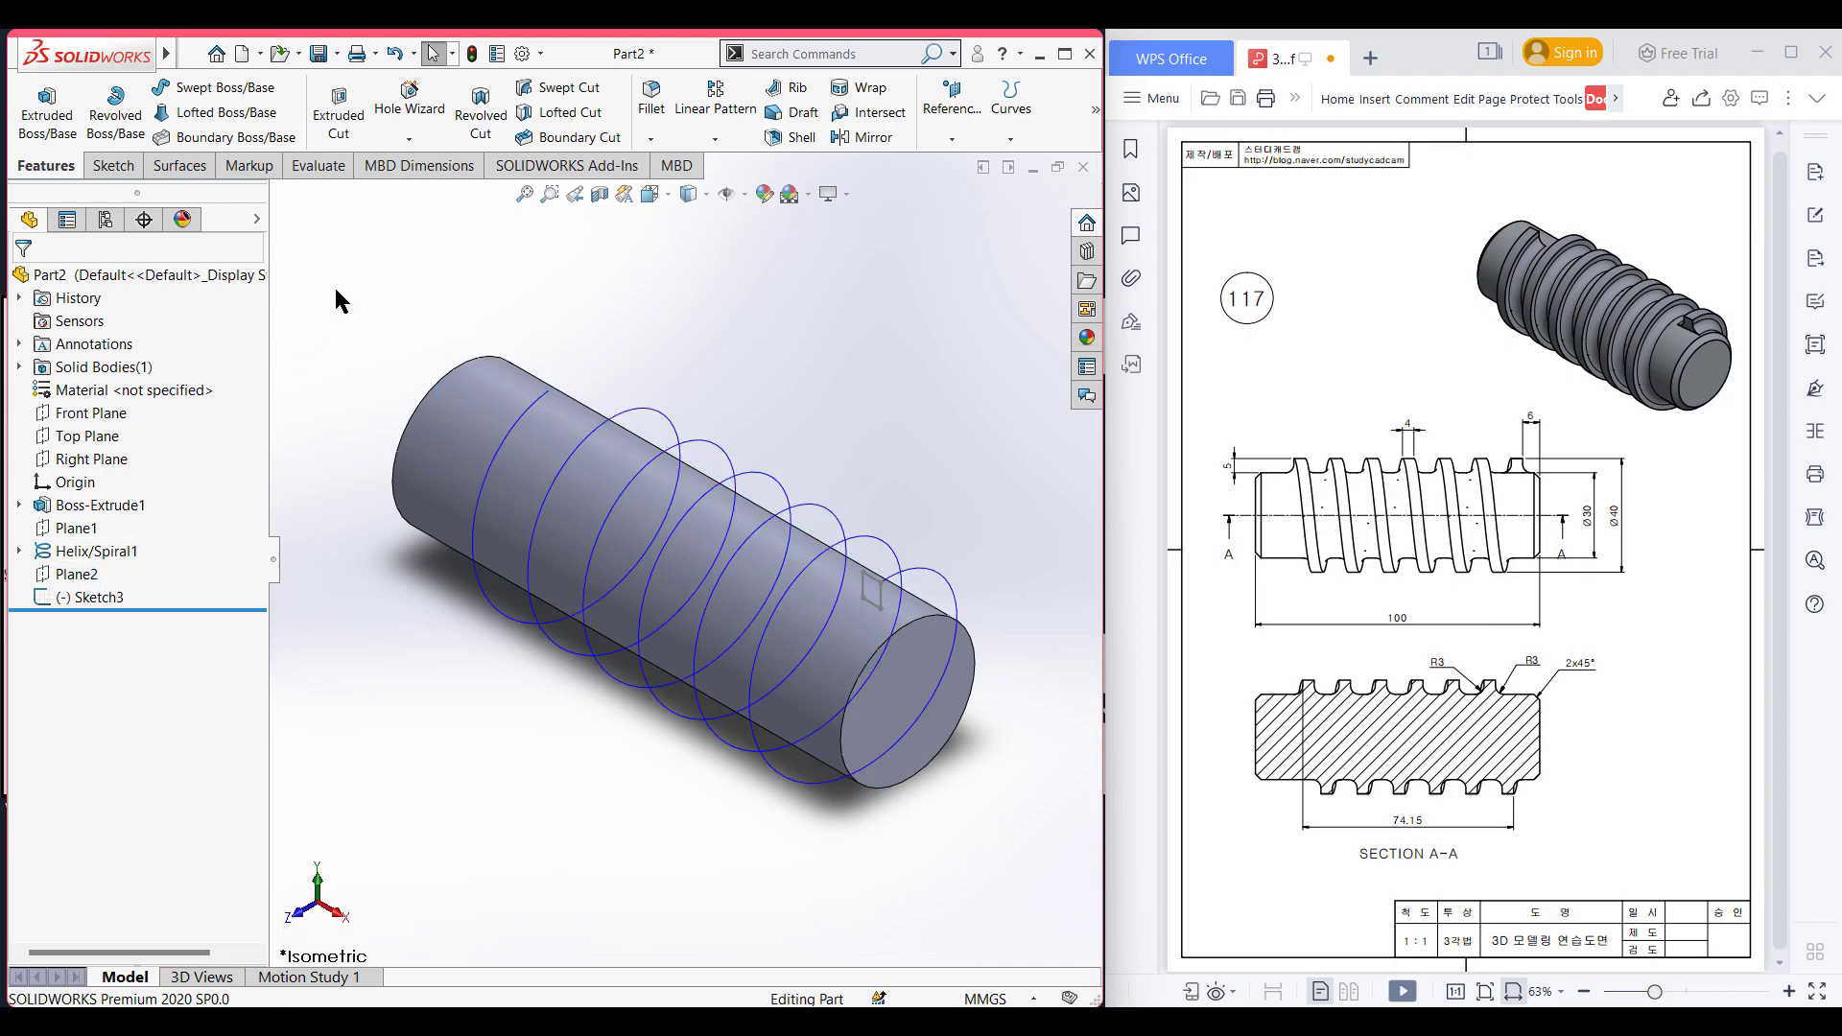
Step: Sweep the Sketch3 rectangle along Helix/Spiral1 to create Sweep1, the raised helical thread
click(273, 91)
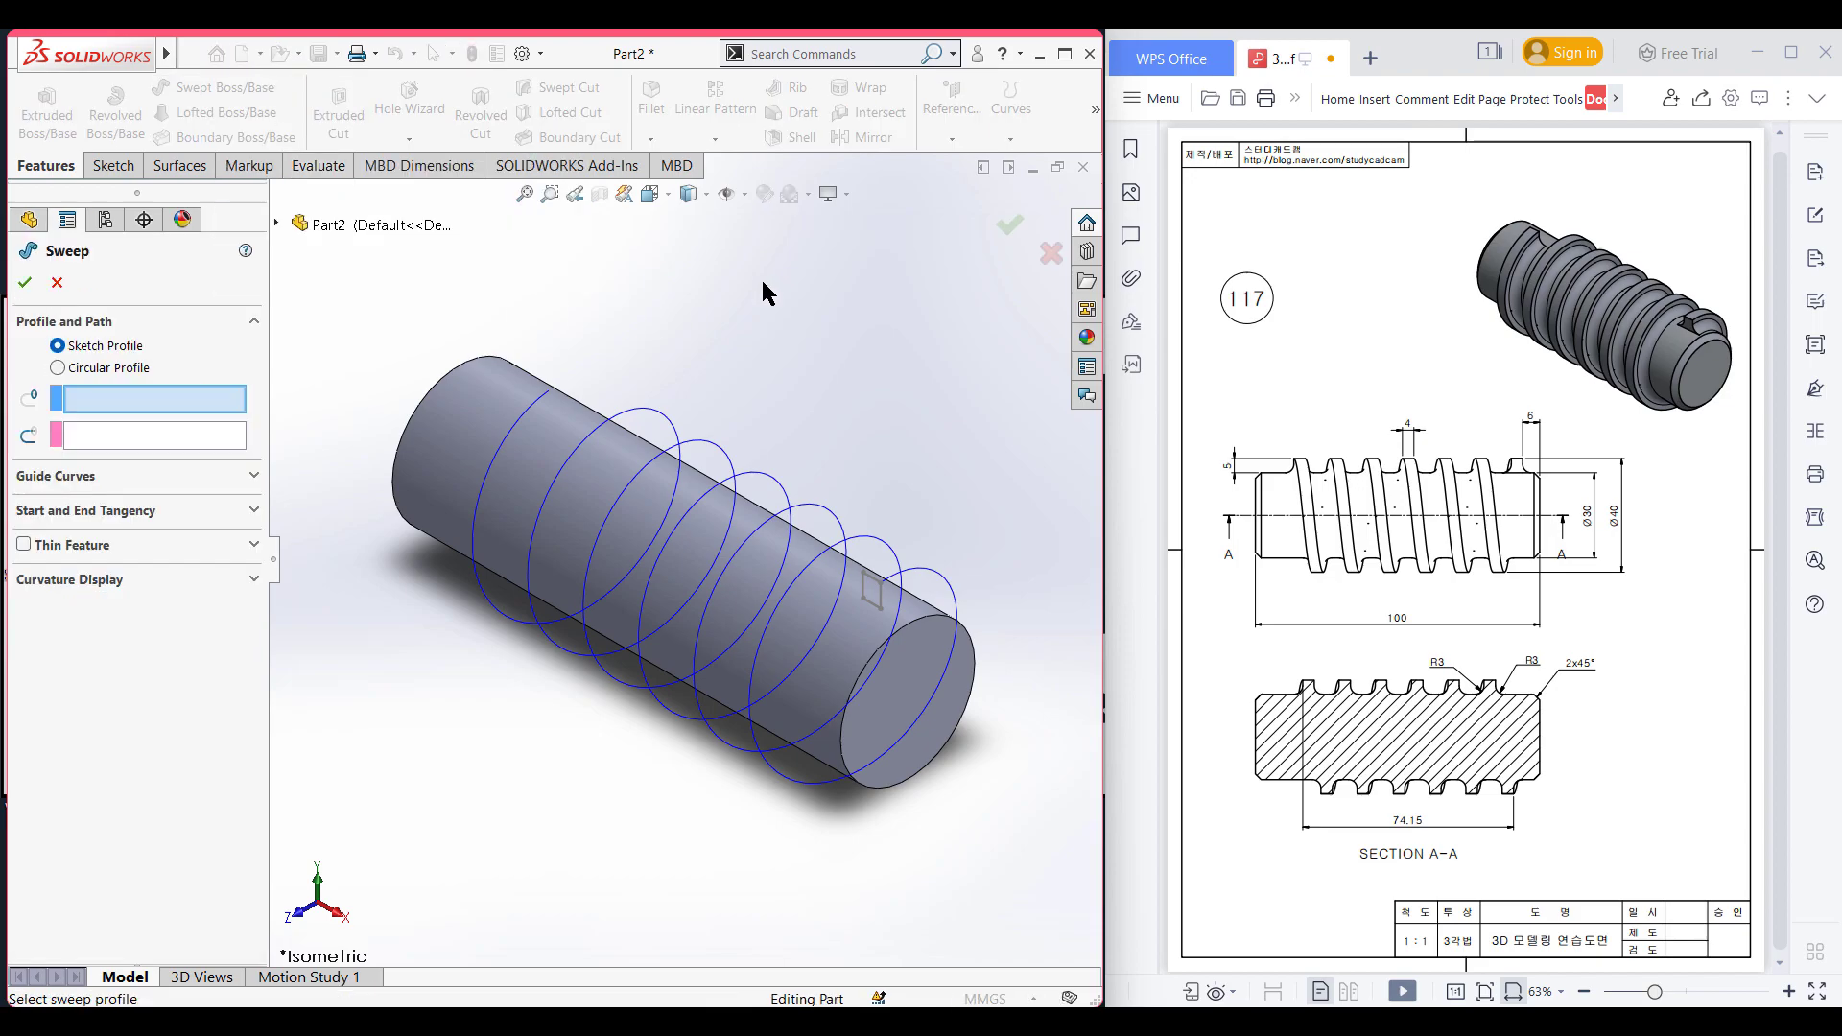
click(277, 224)
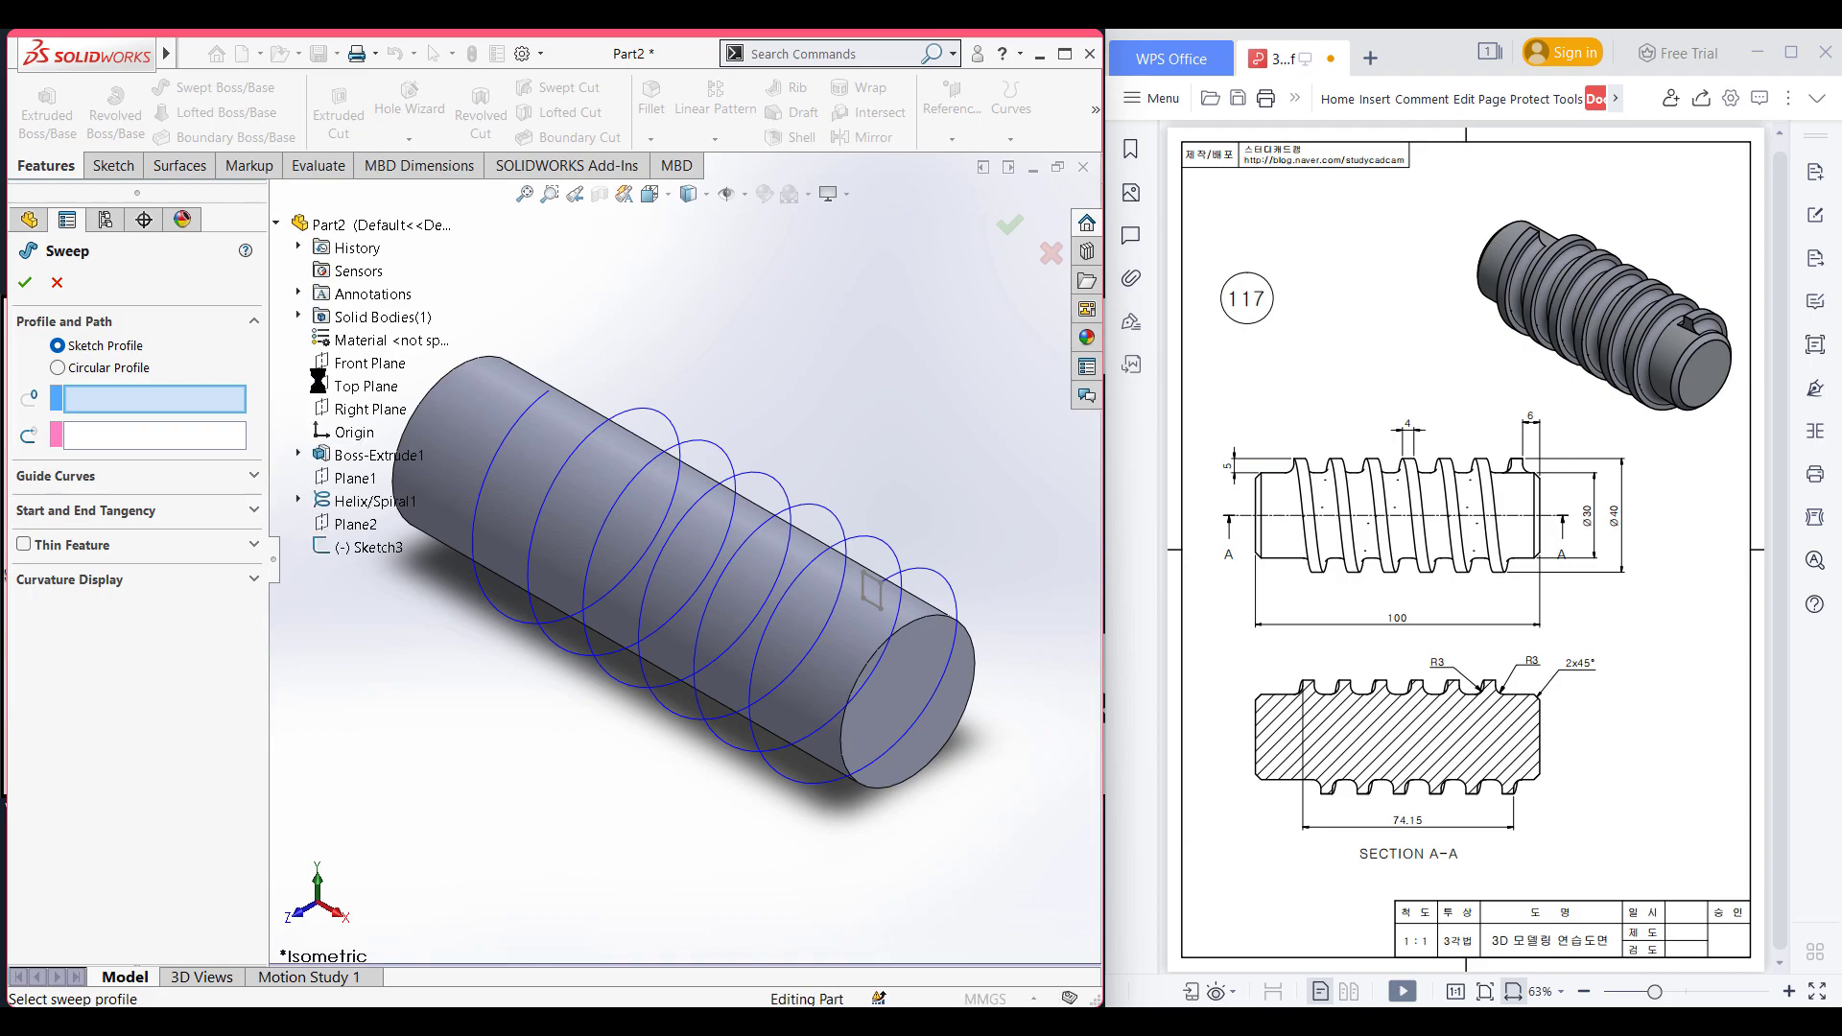
click(375, 549)
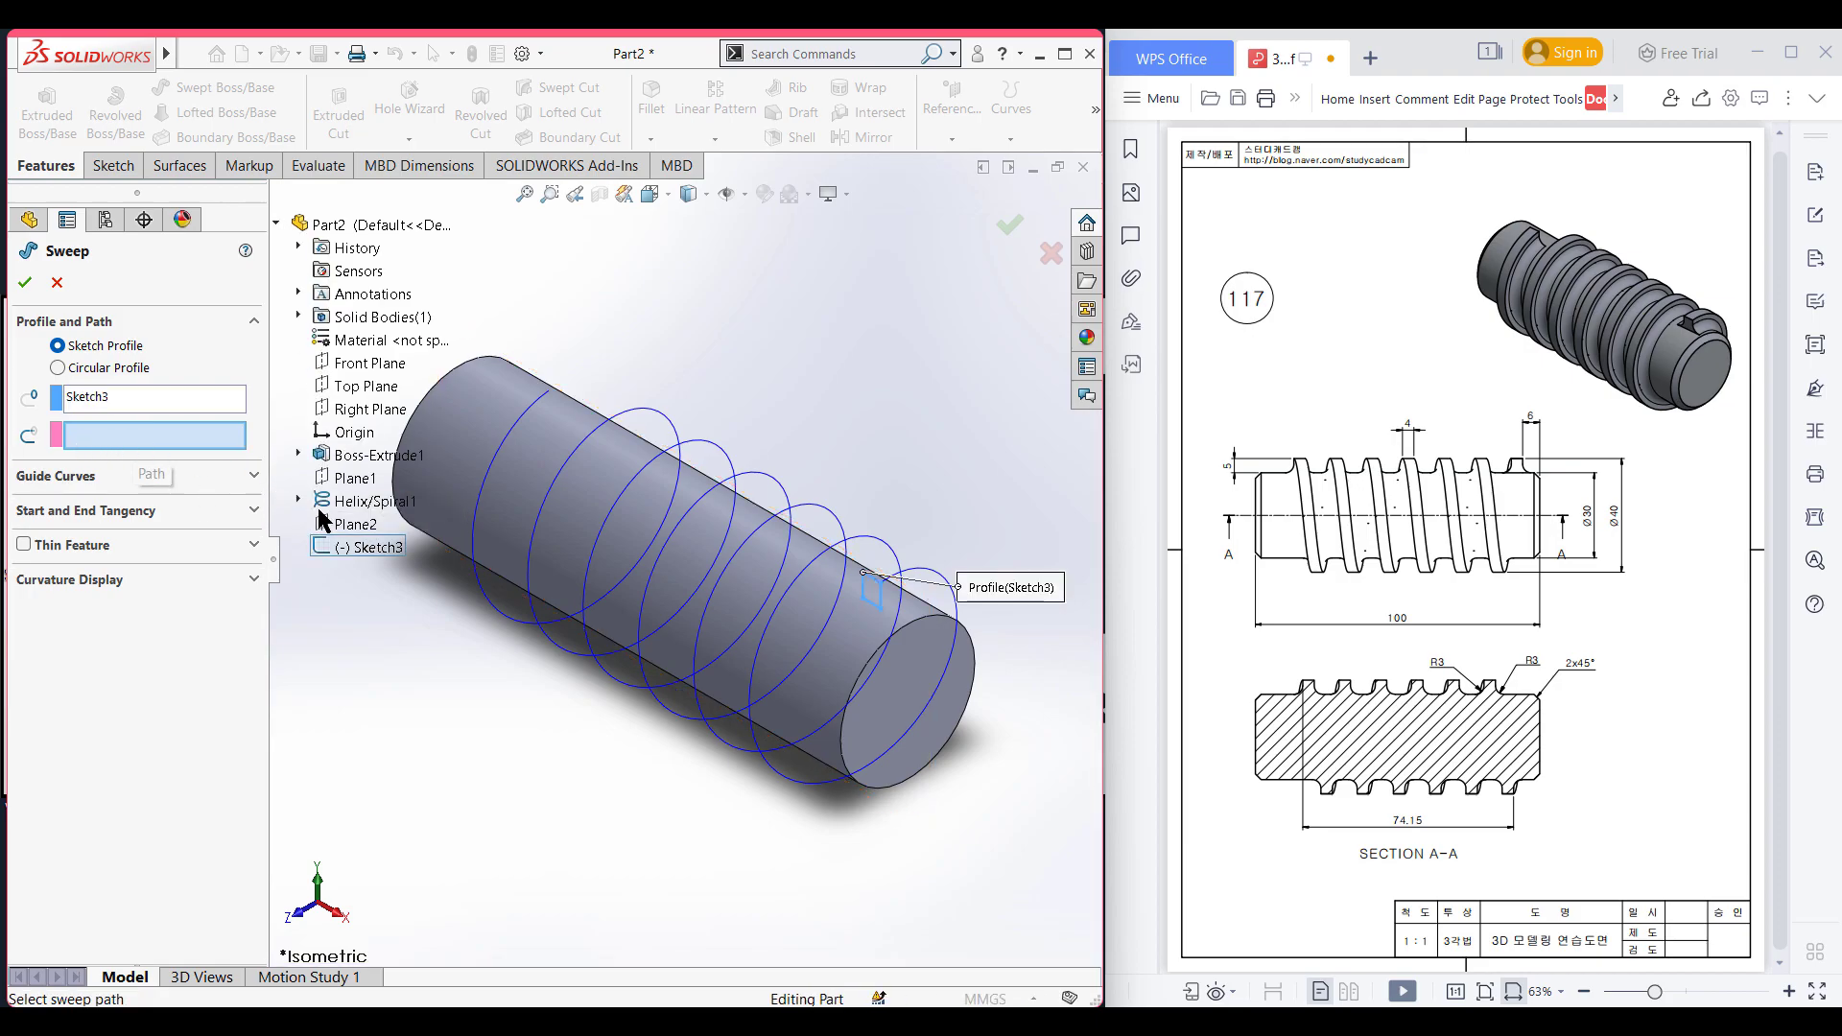
click(377, 501)
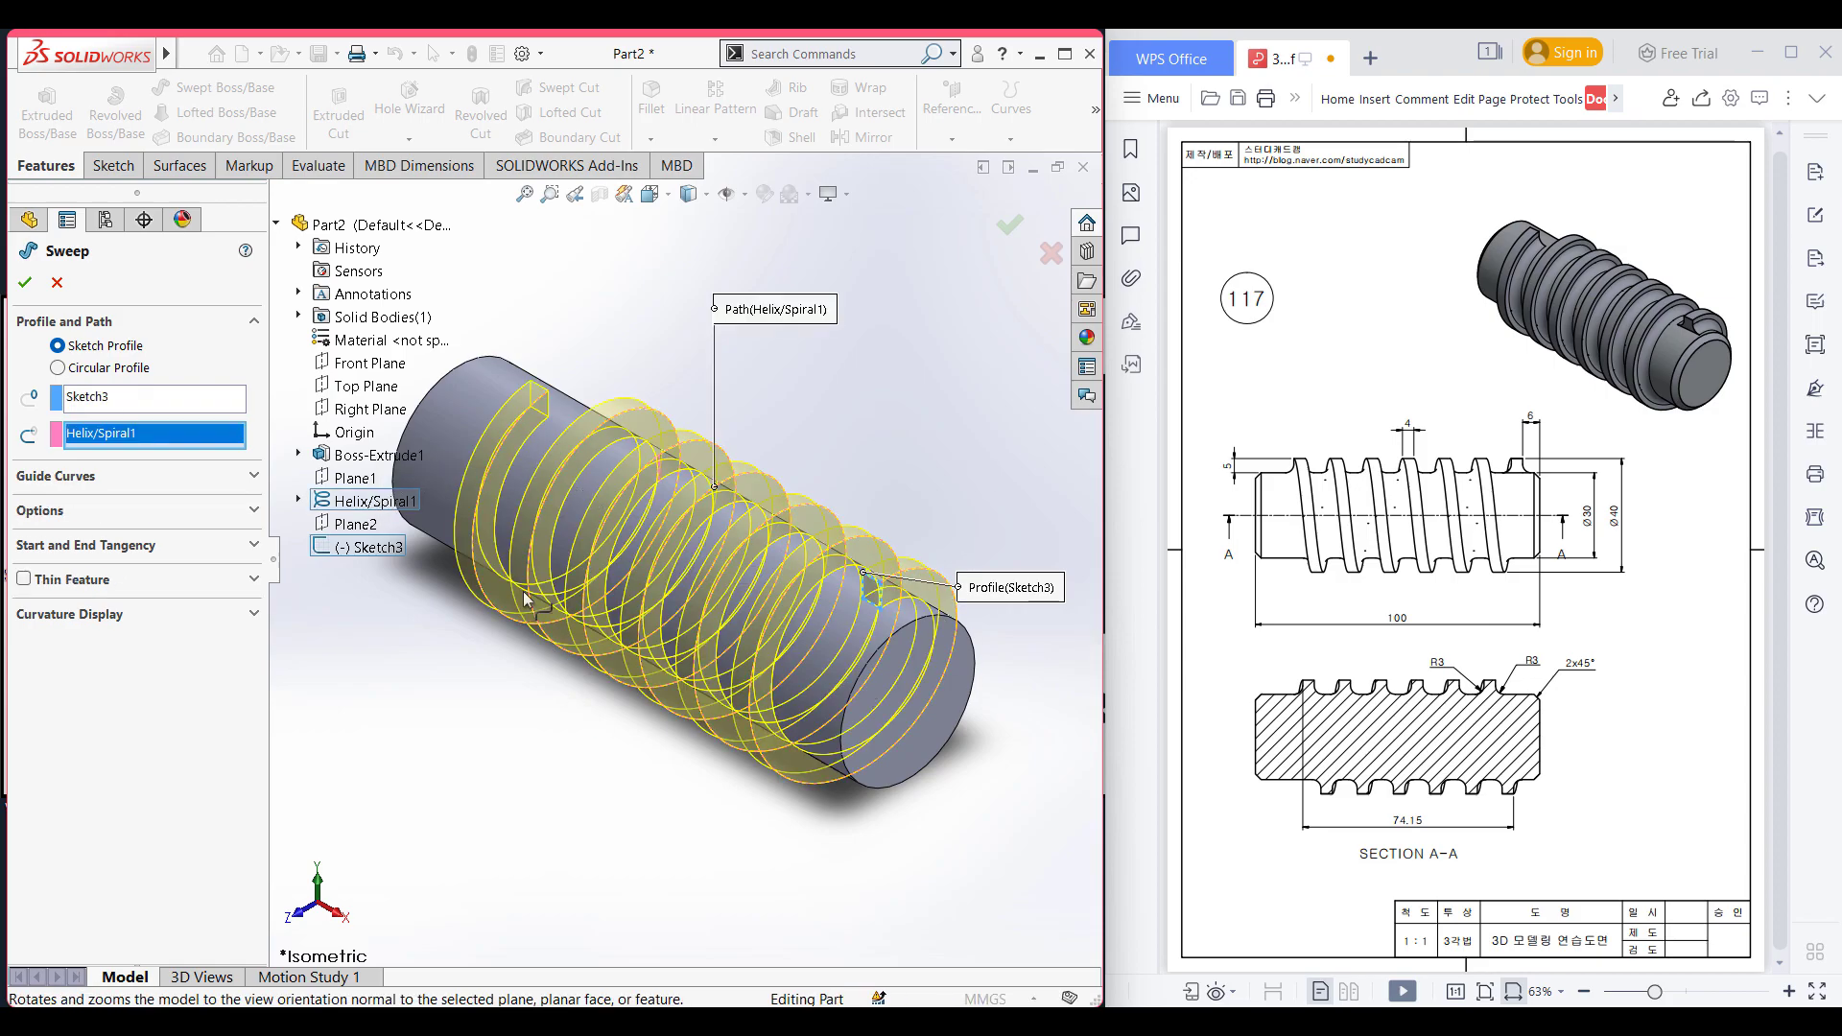
click(24, 282)
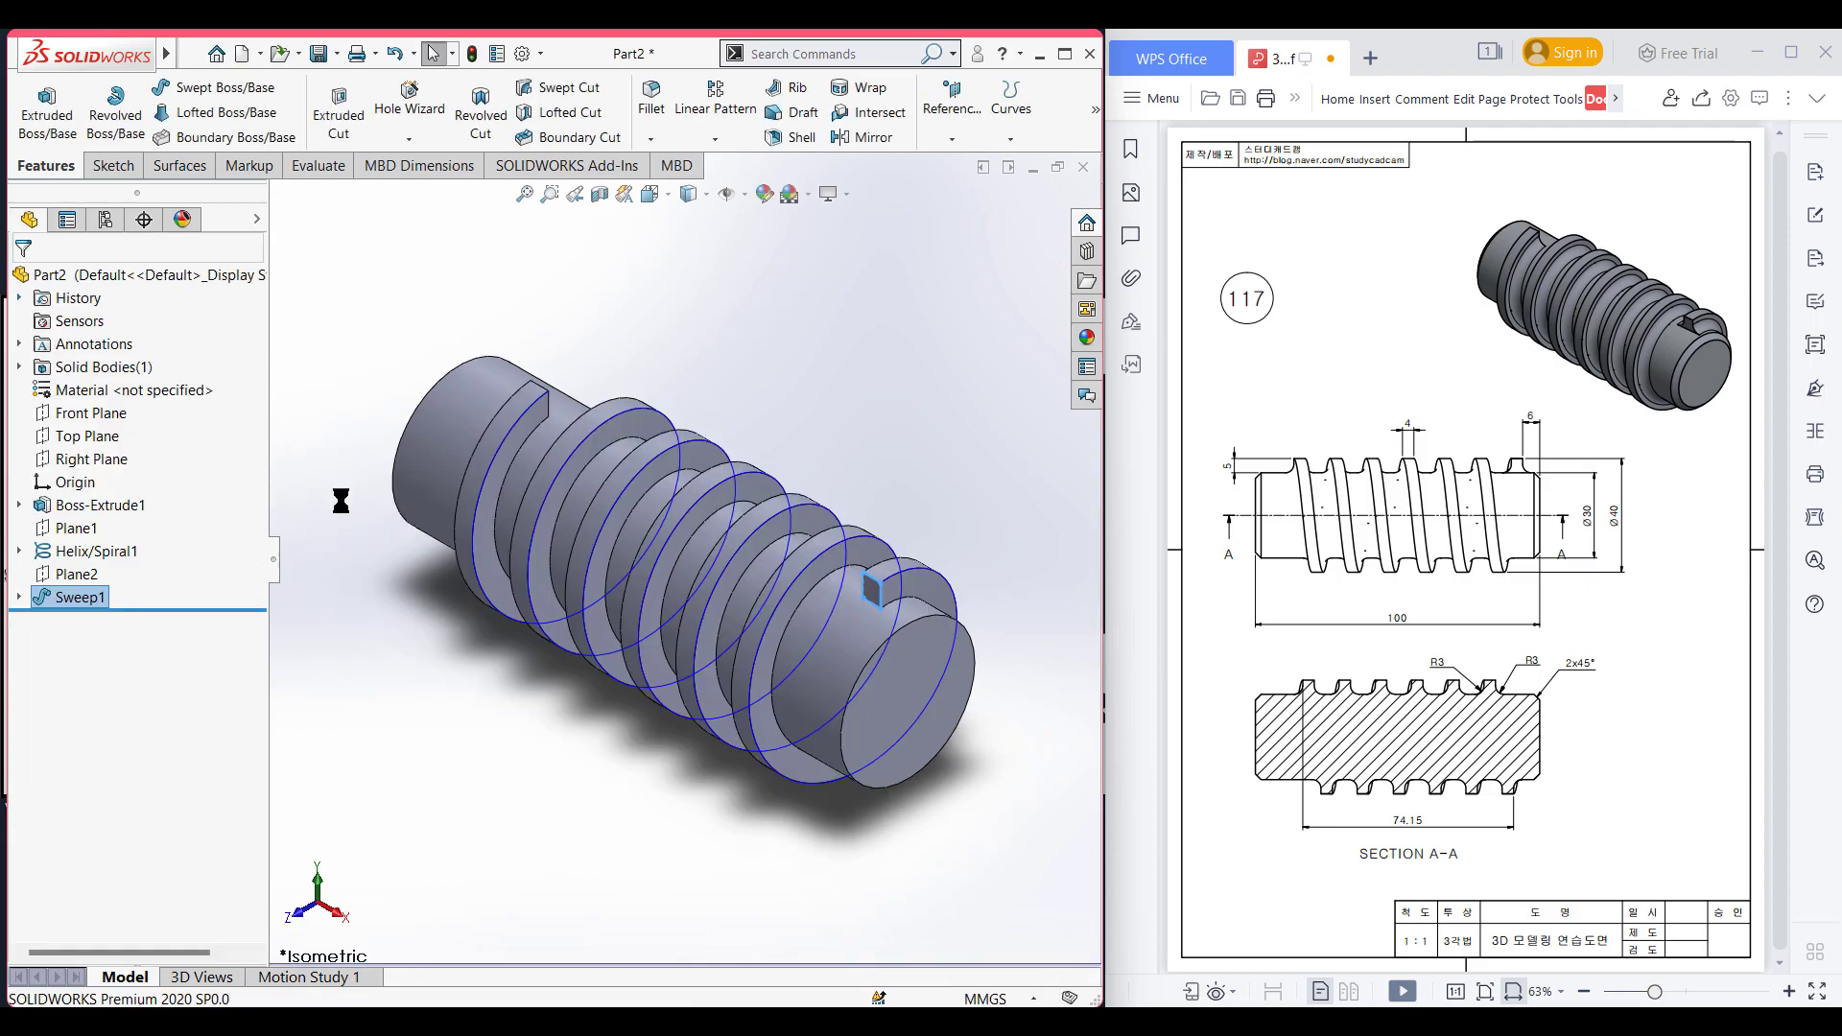
click(489, 725)
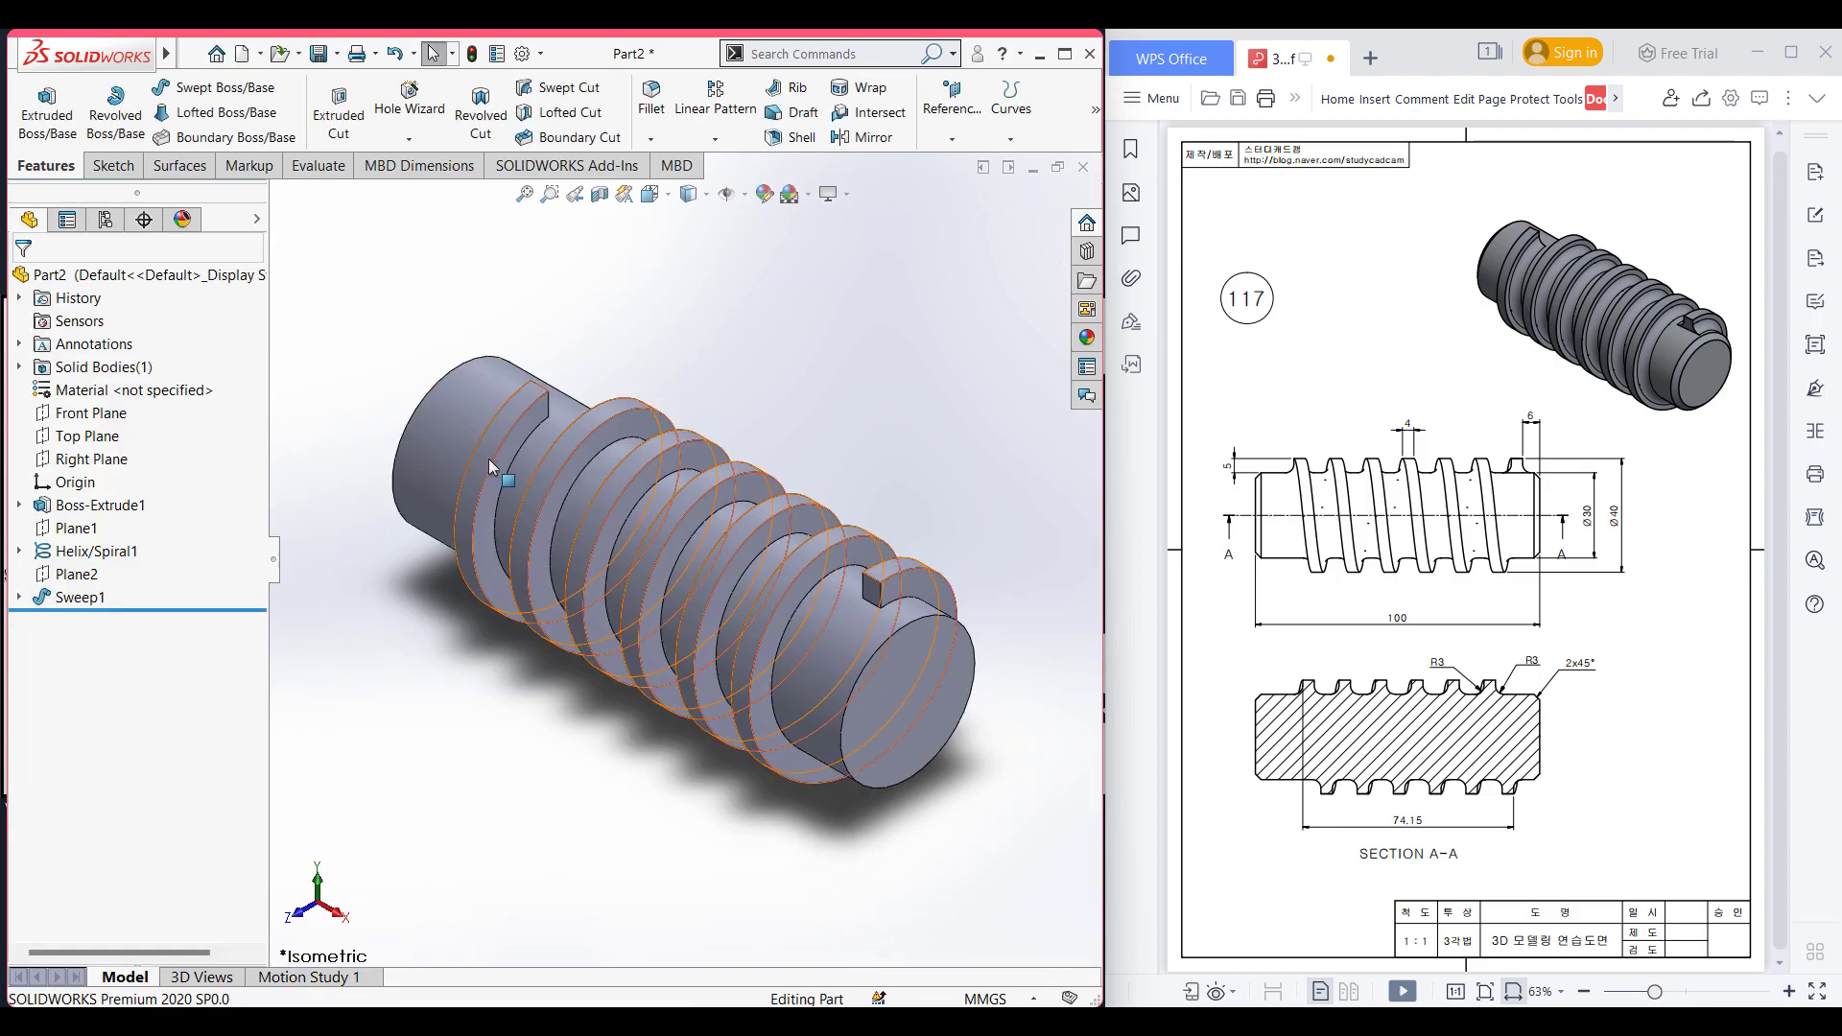
click(572, 725)
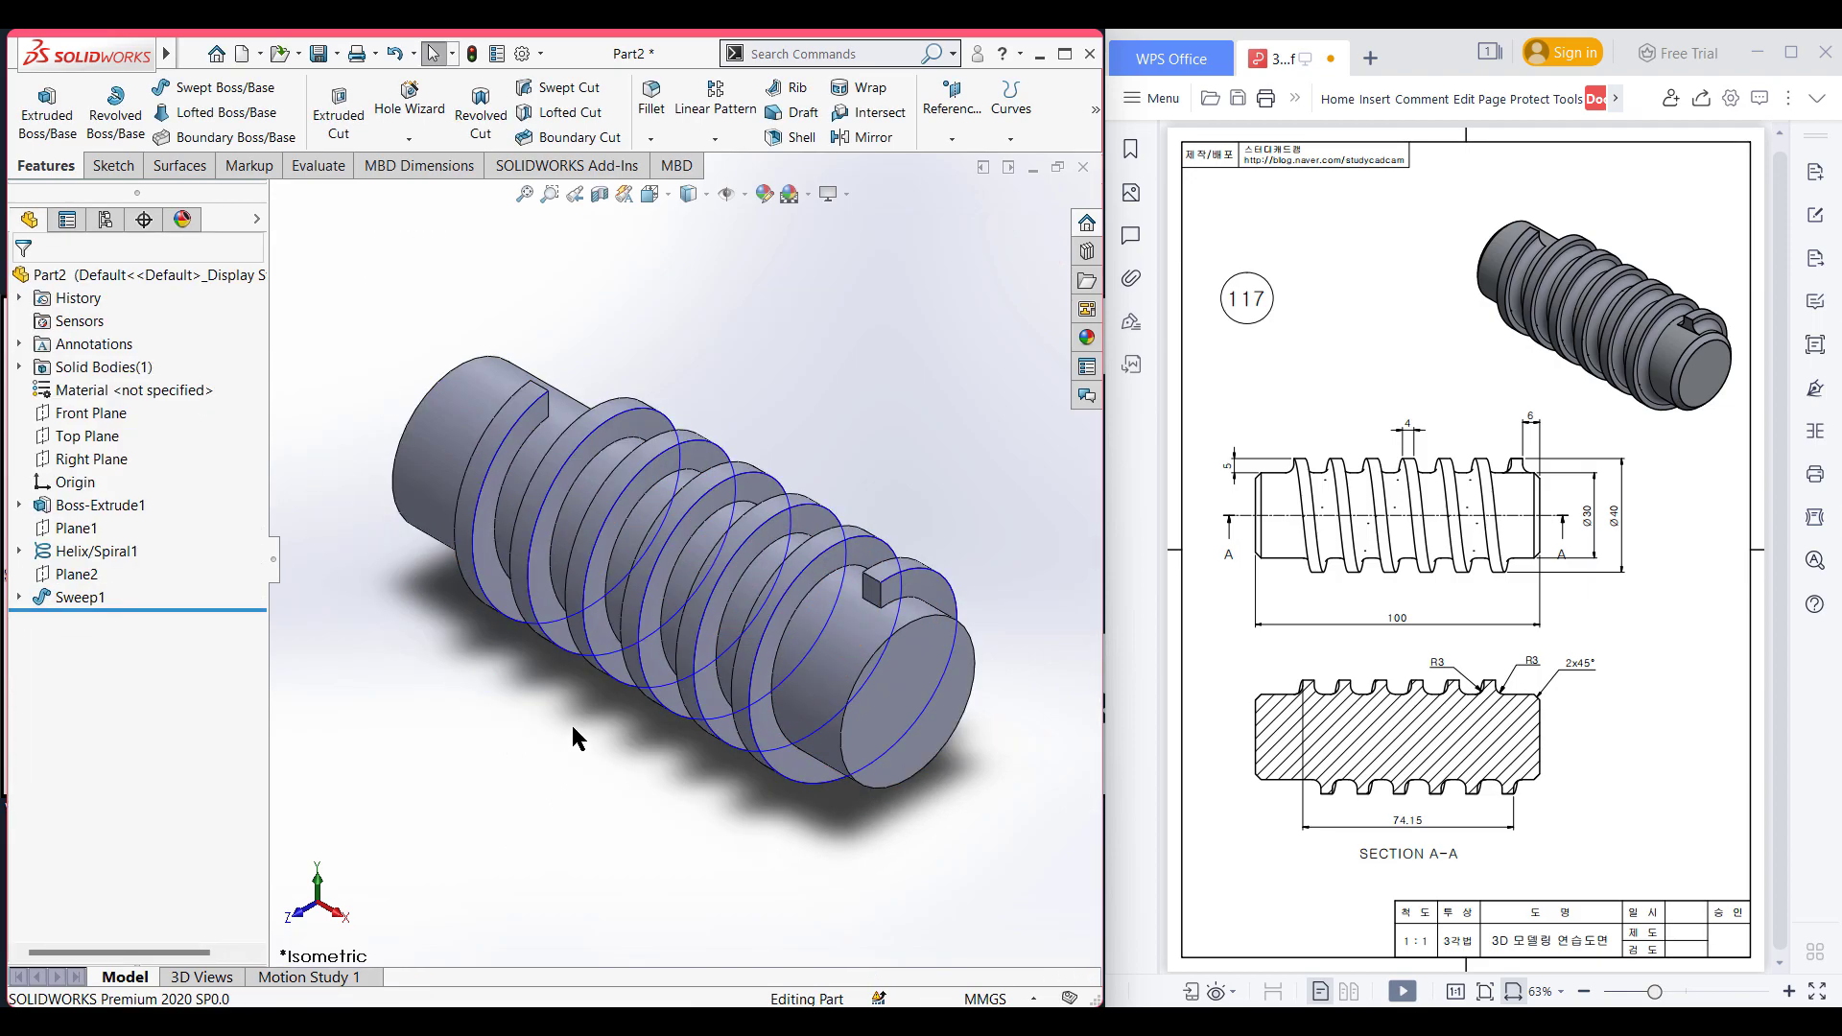
Step: Hide the Helix/Spiral1 curve and circle the R3 radius on the reference drawing
right_click(497, 458)
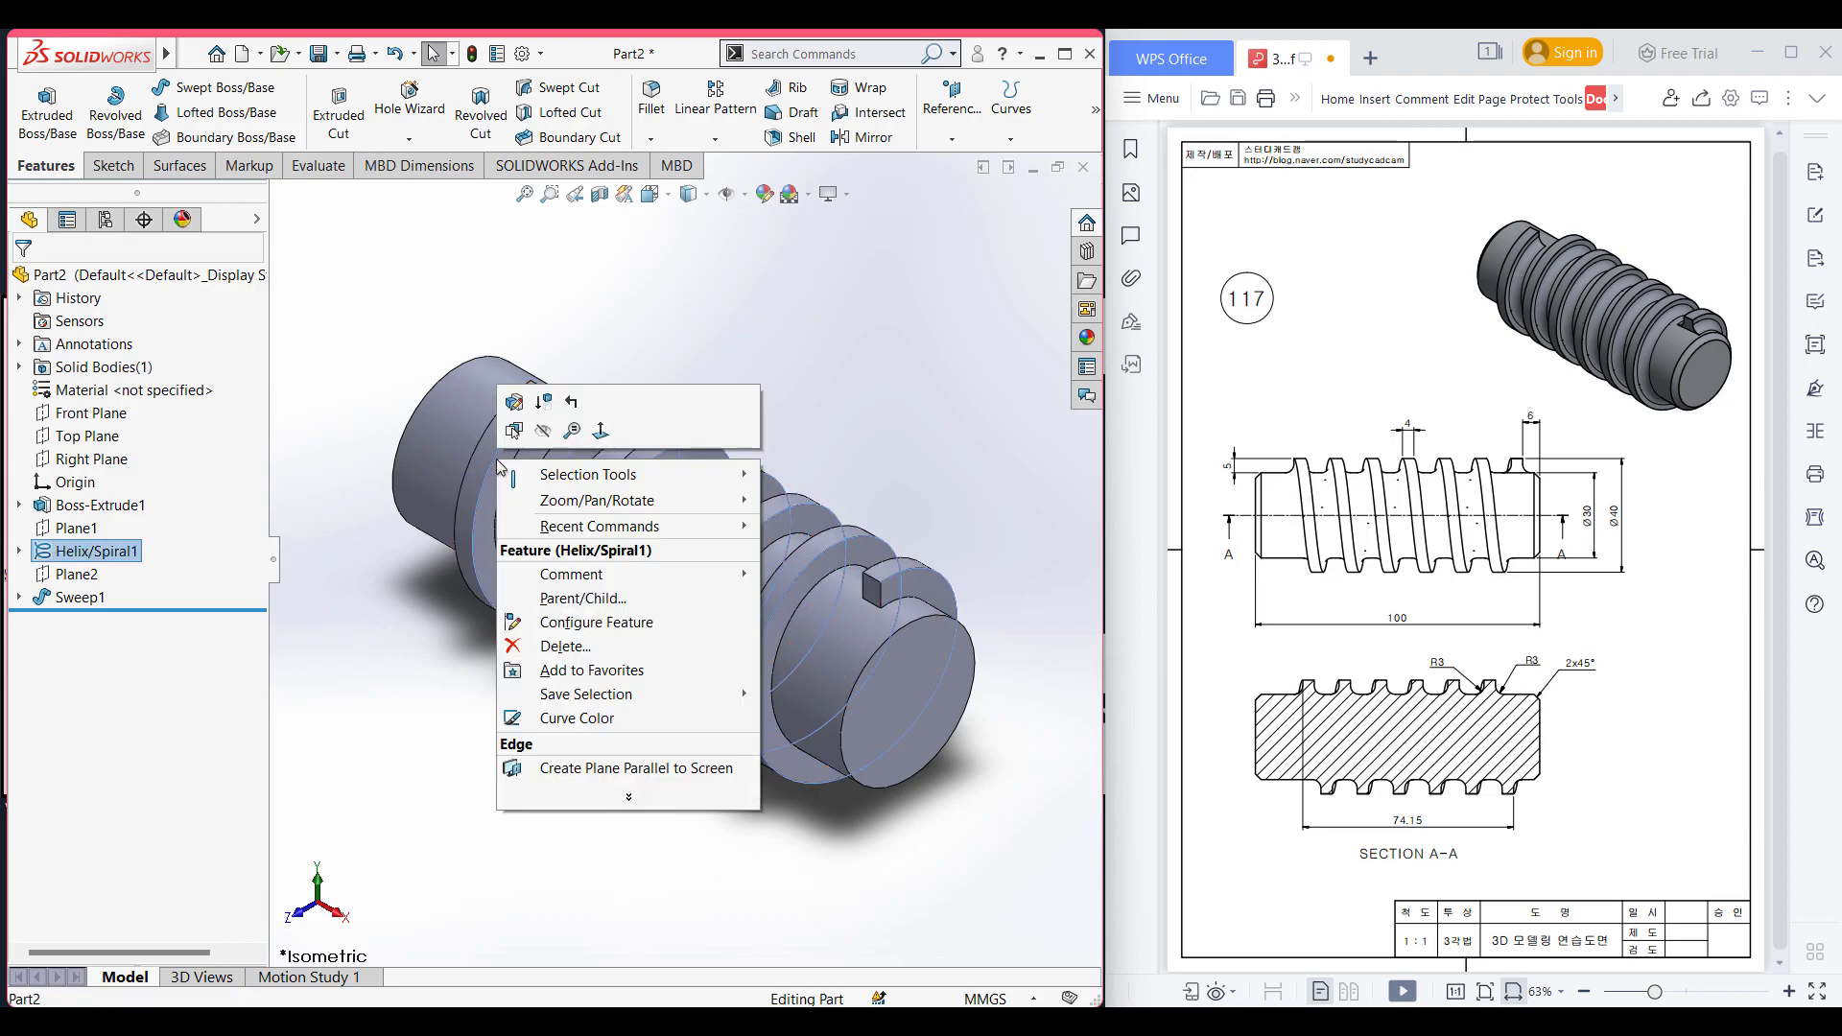
click(549, 430)
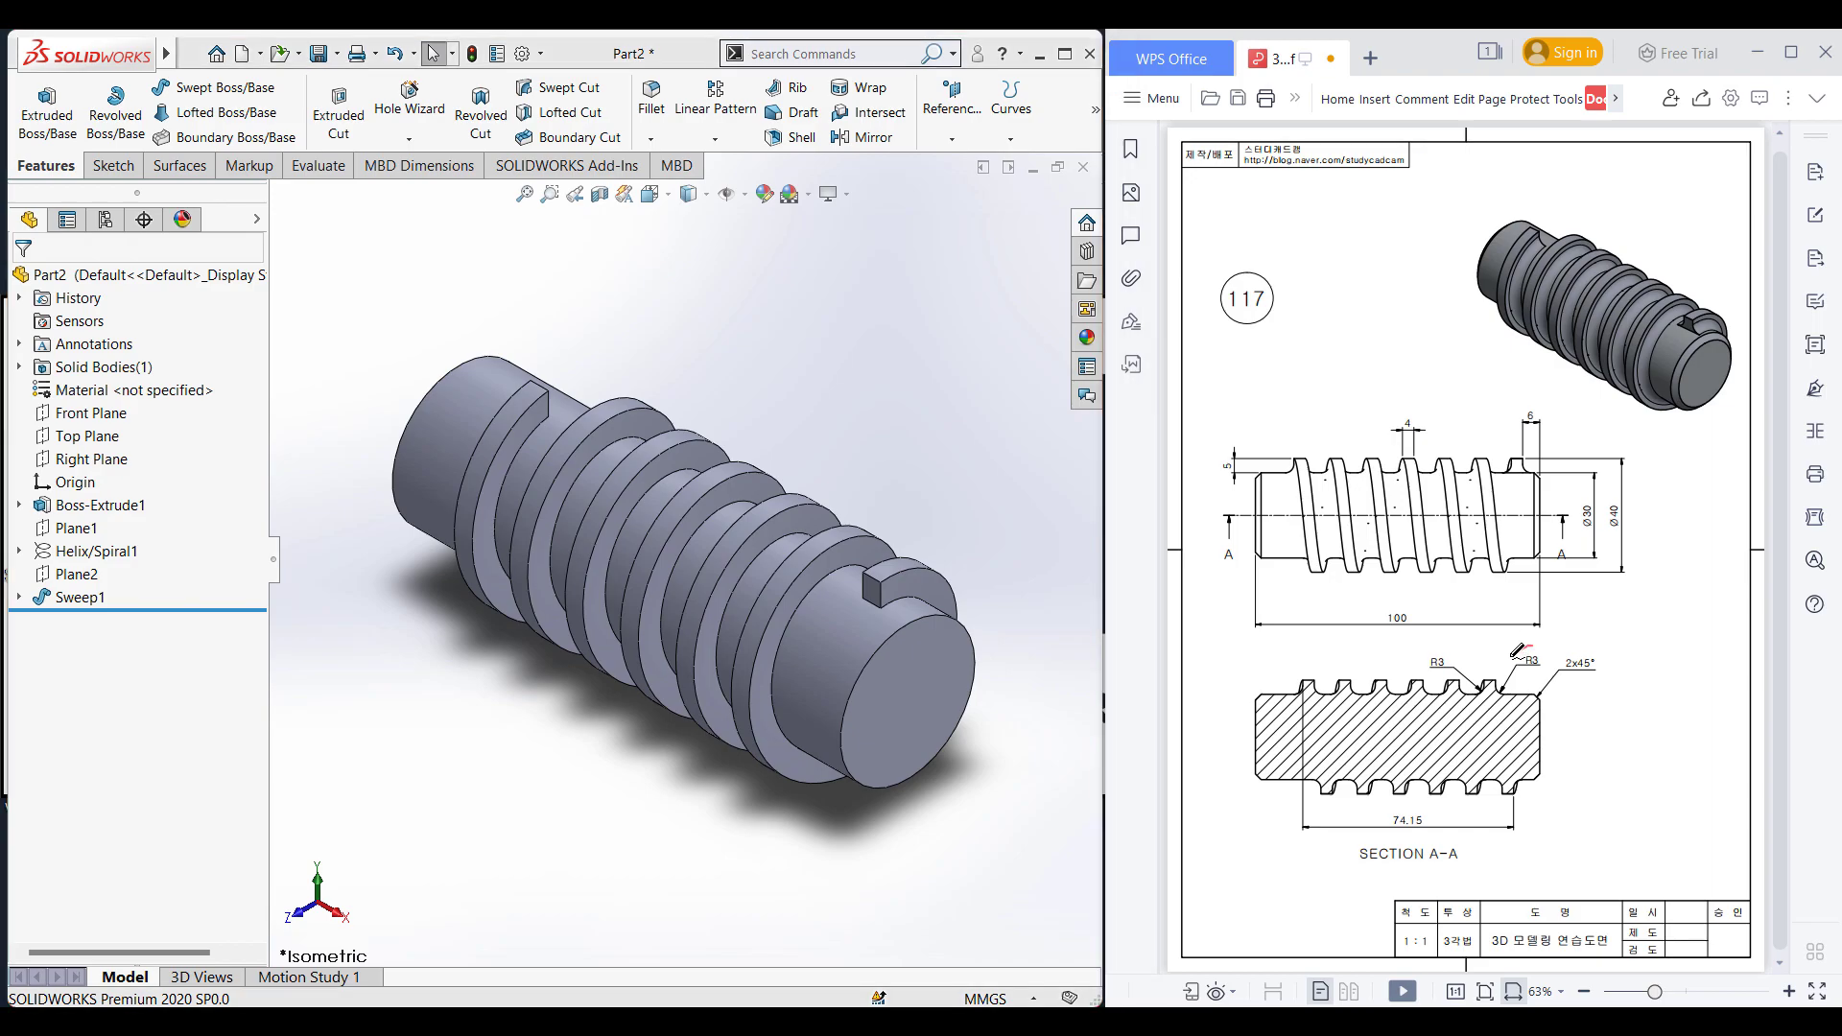
mouse_move(1535, 648)
mouse_down()
mouse_move(1526, 671)
mouse_move(1547, 649)
mouse_move(1421, 656)
mouse_up()
Step: Round both thread edges with a 3 mm fillet, then circle the 2x45° drawing note
click(650, 138)
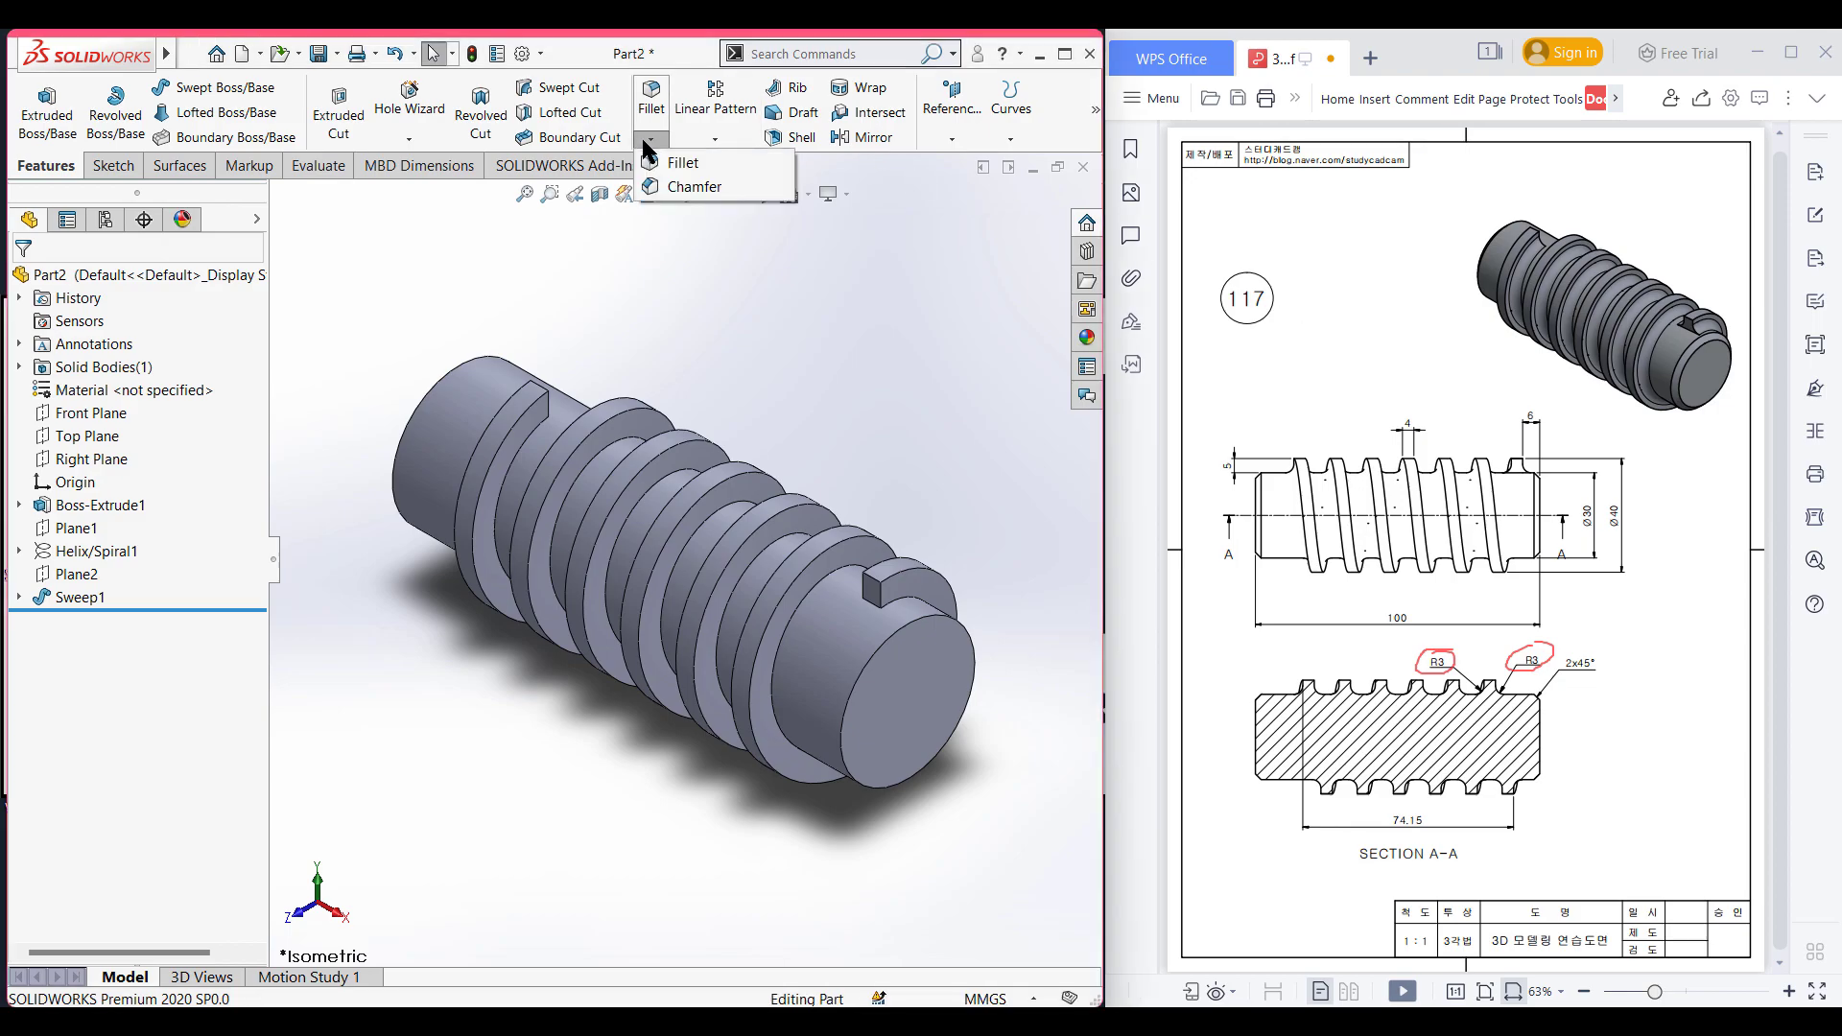
click(675, 161)
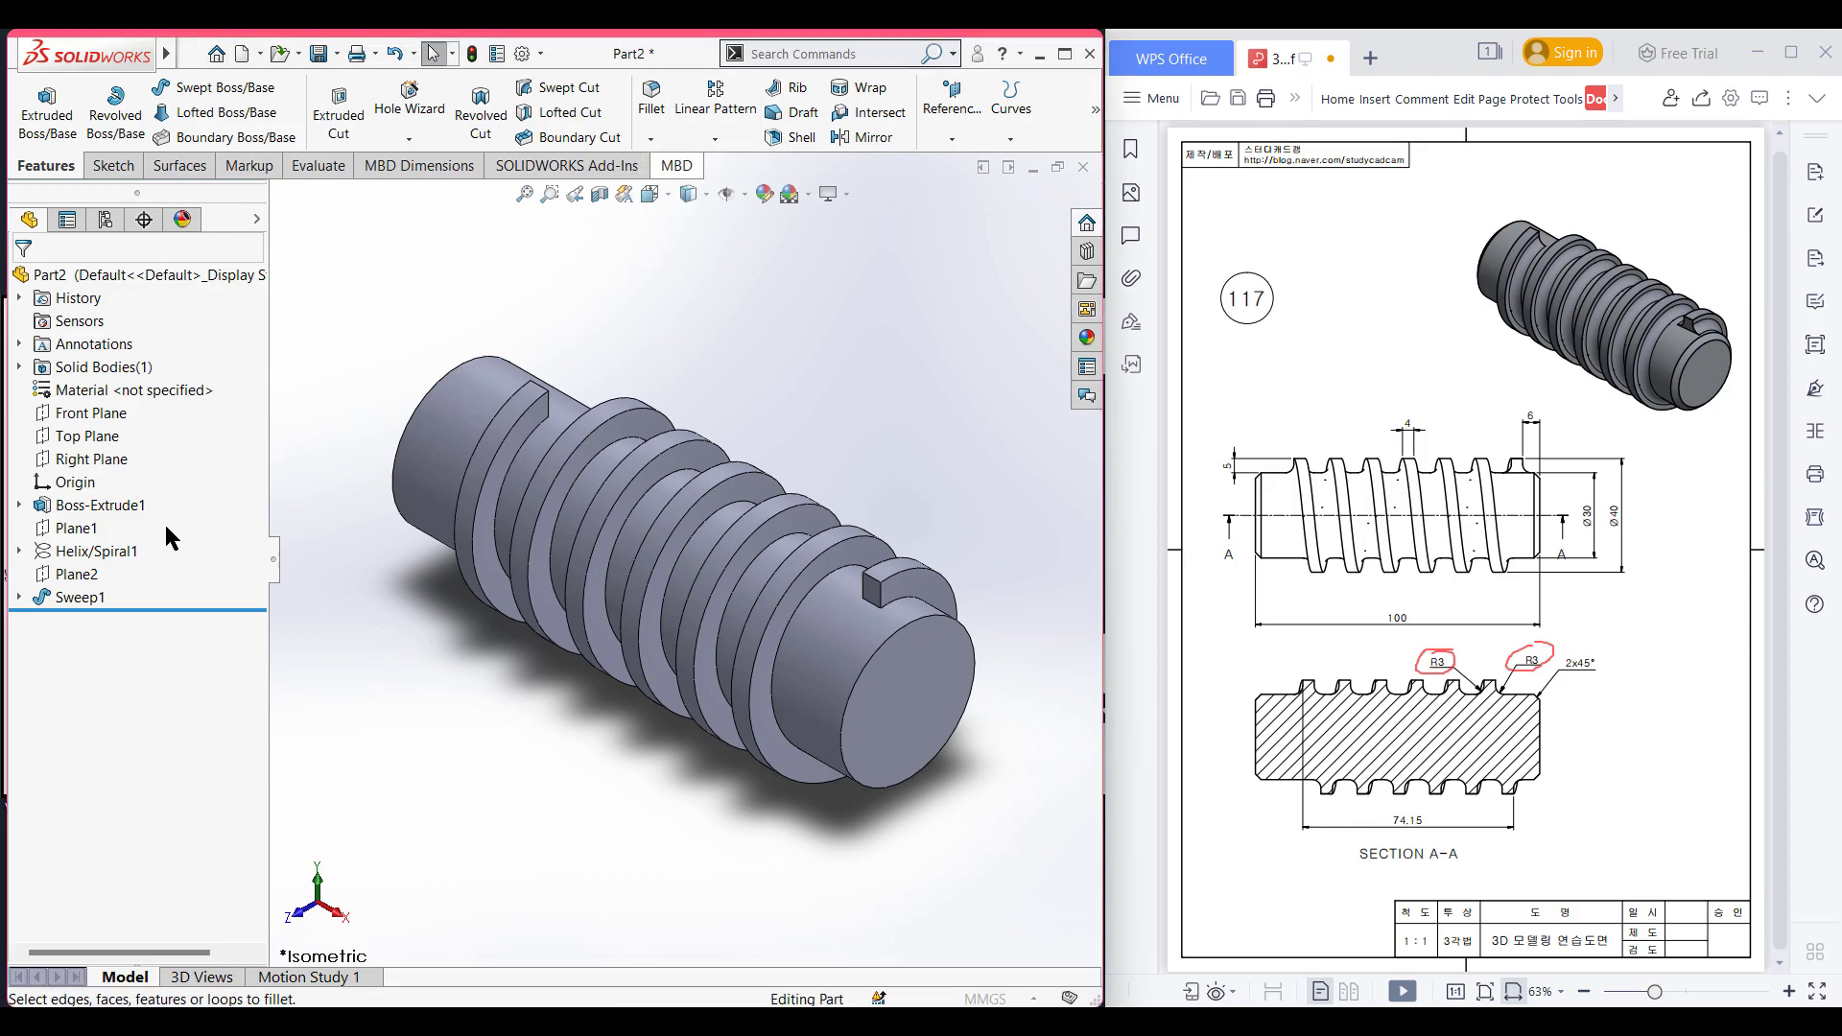
click(144, 731)
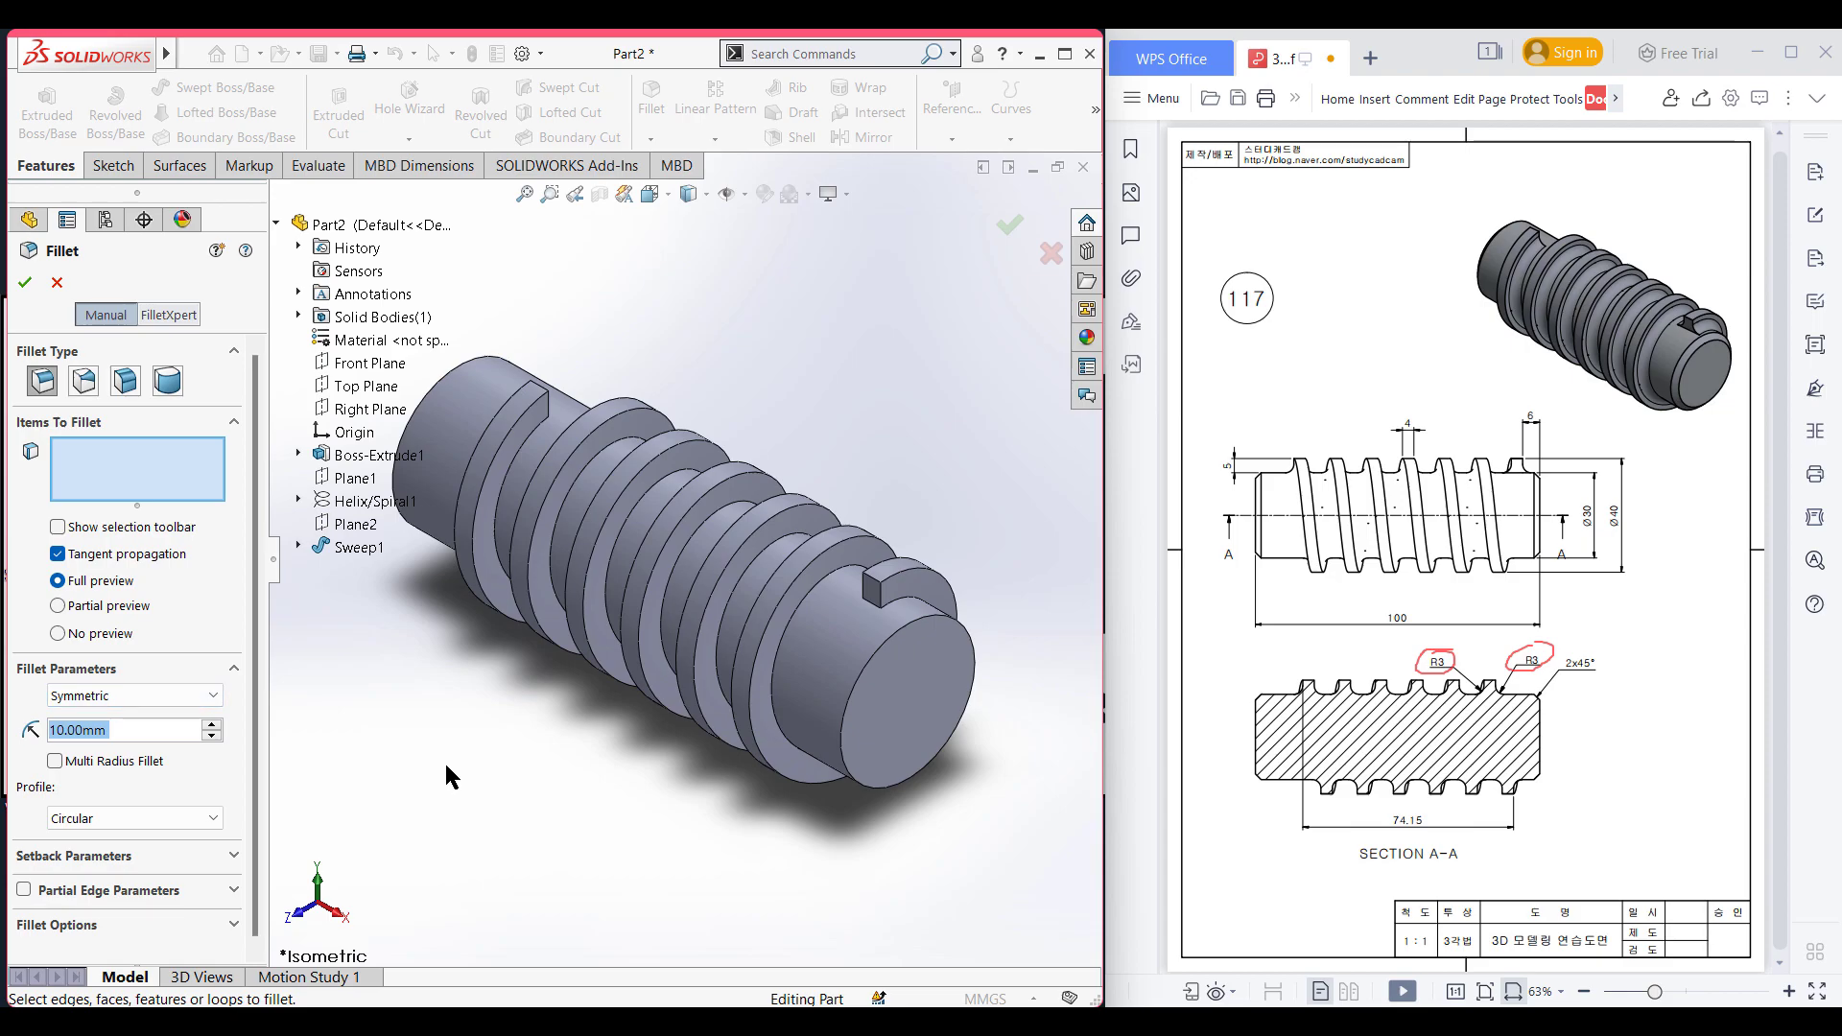
text(3)
key(Return)
click(914, 577)
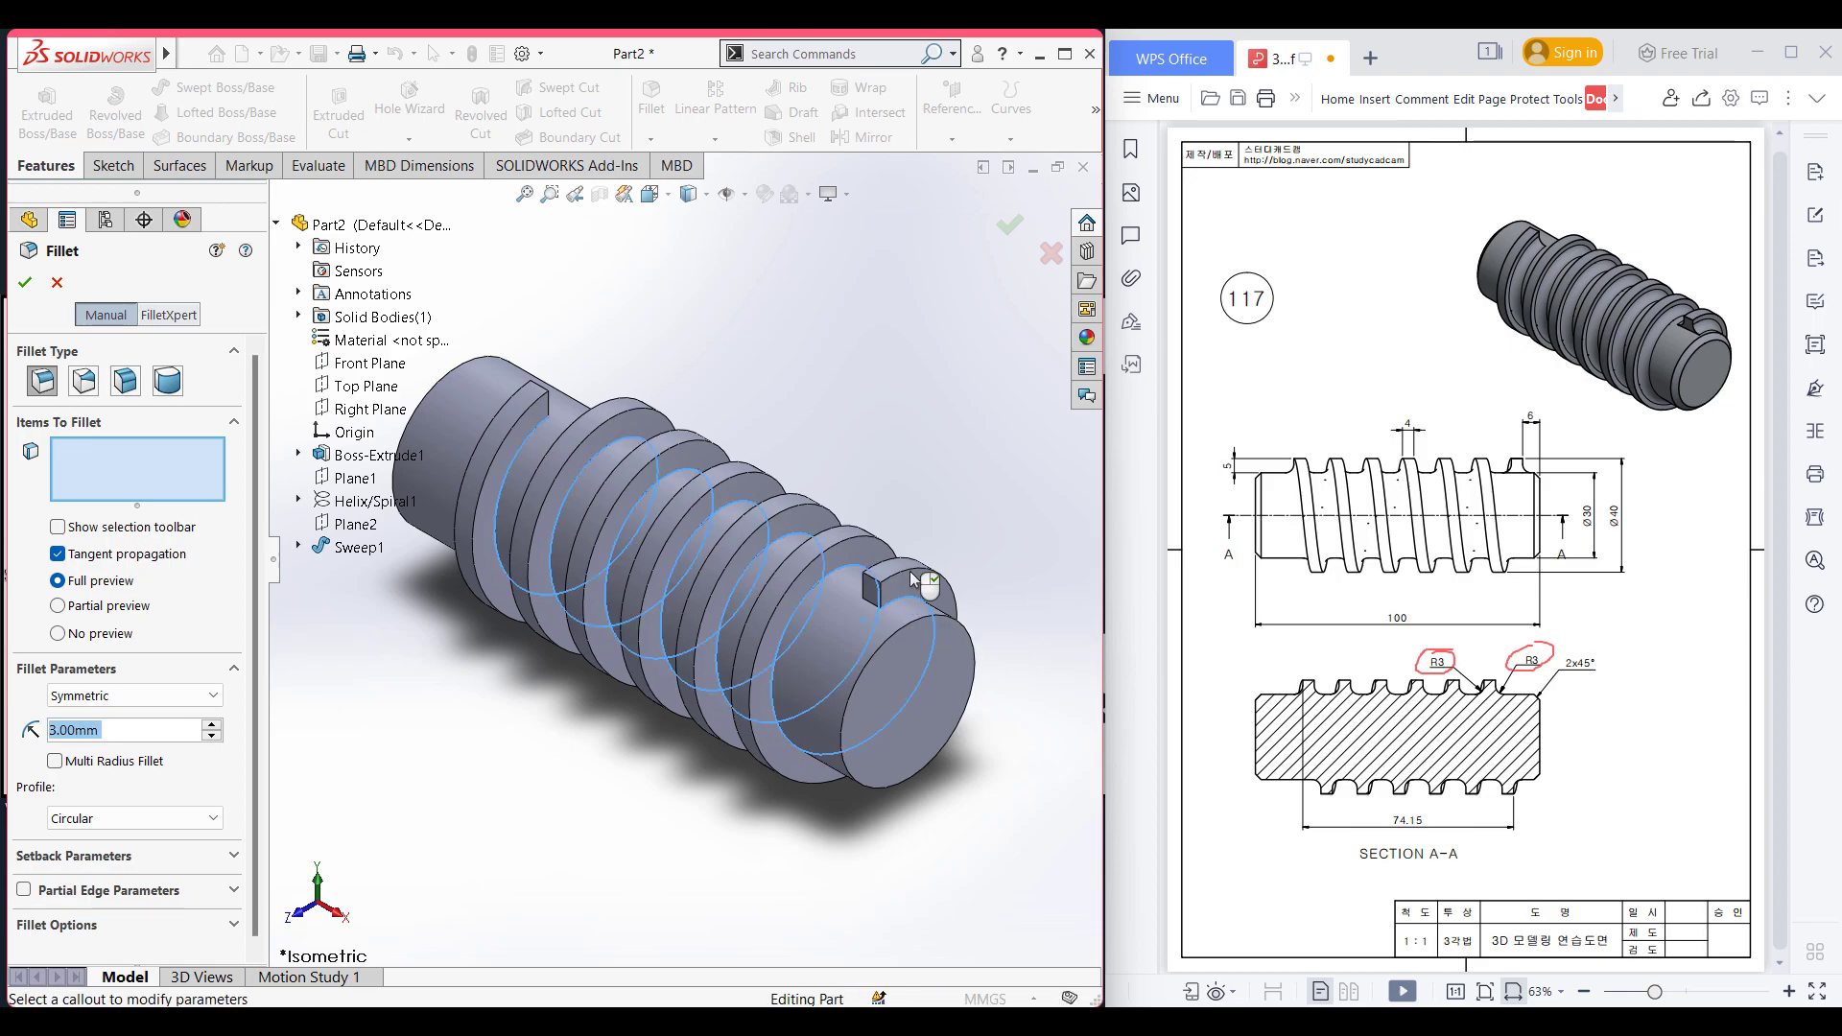
middle_drag(919, 499, 983, 567)
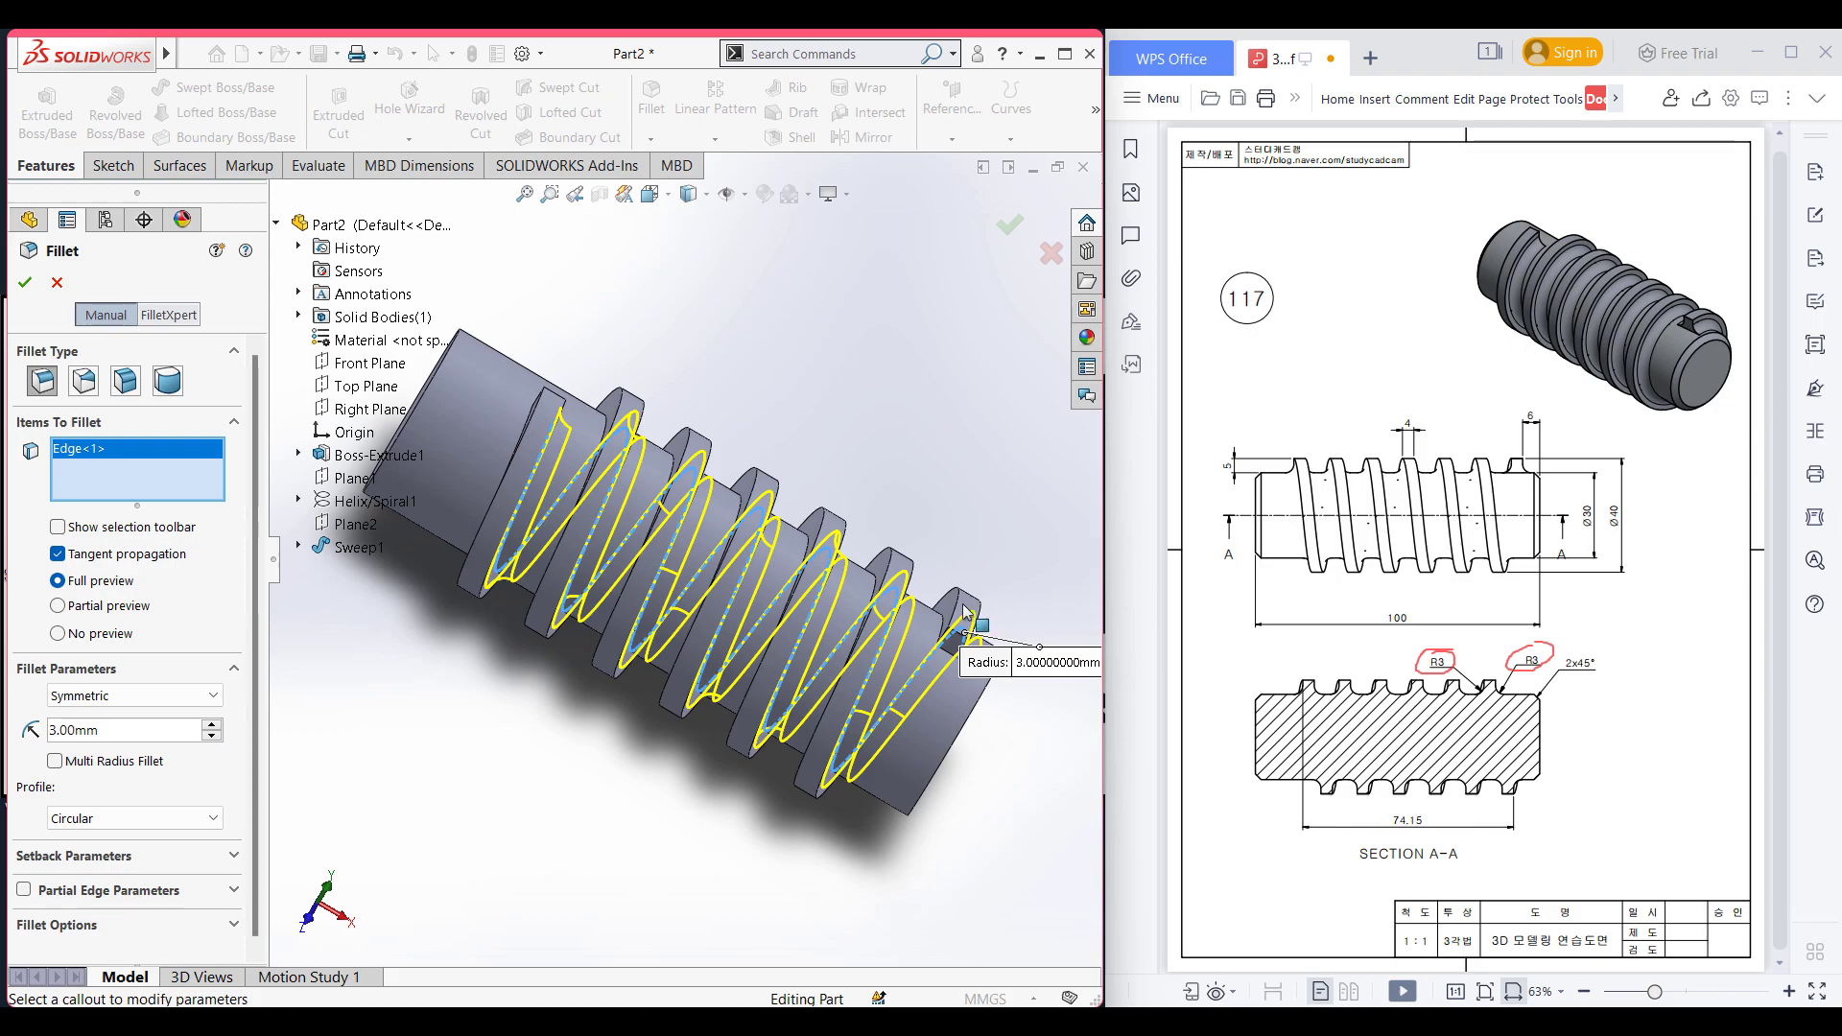
click(943, 625)
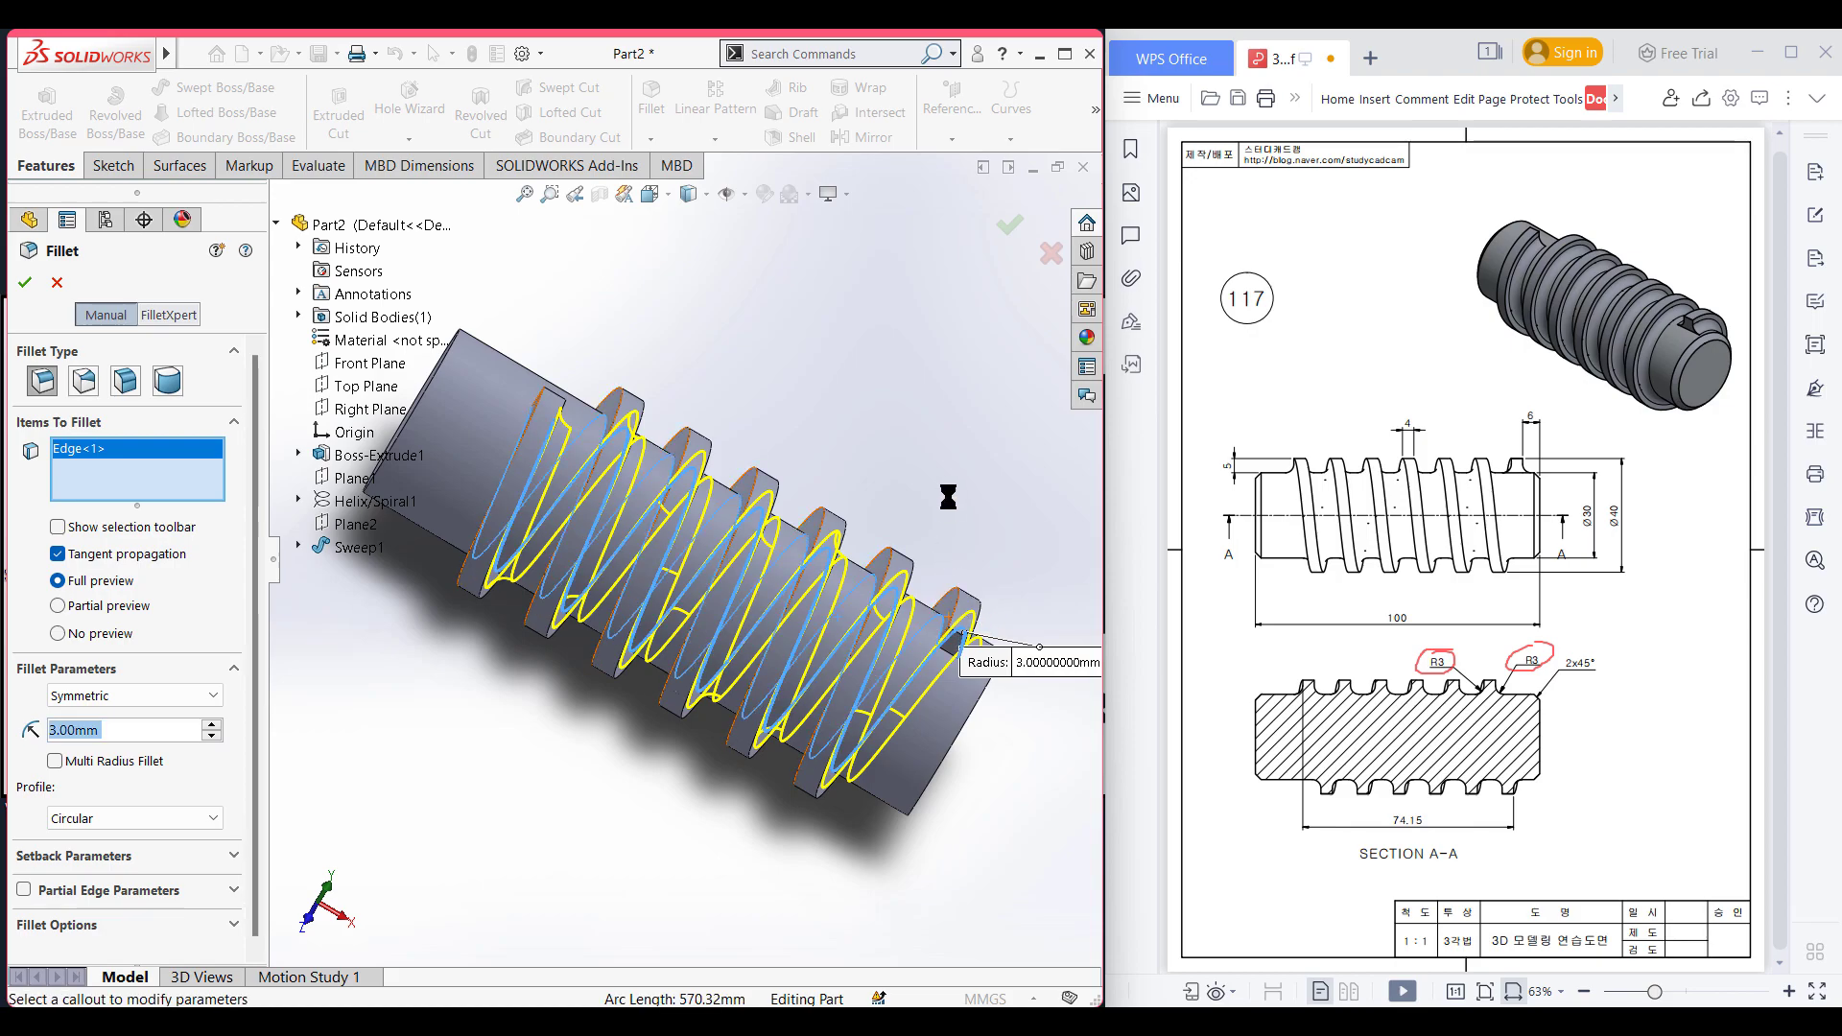
click(25, 282)
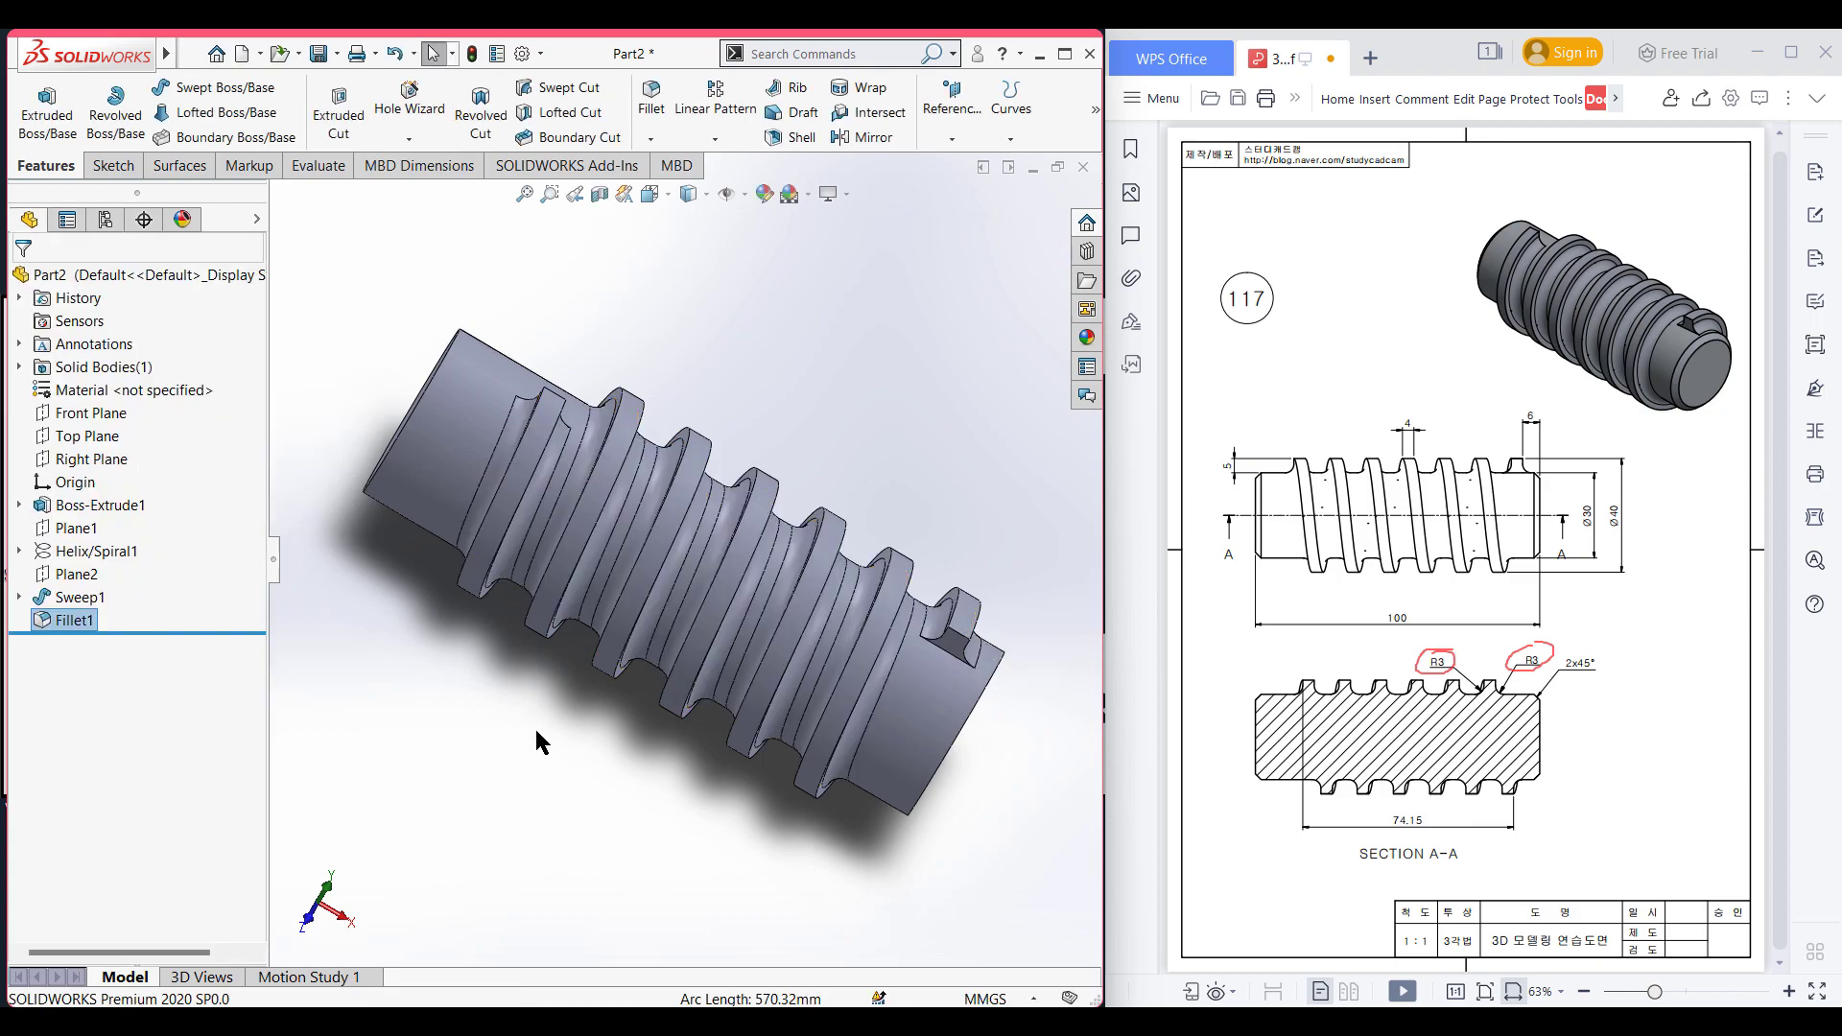
key(ctrl+7)
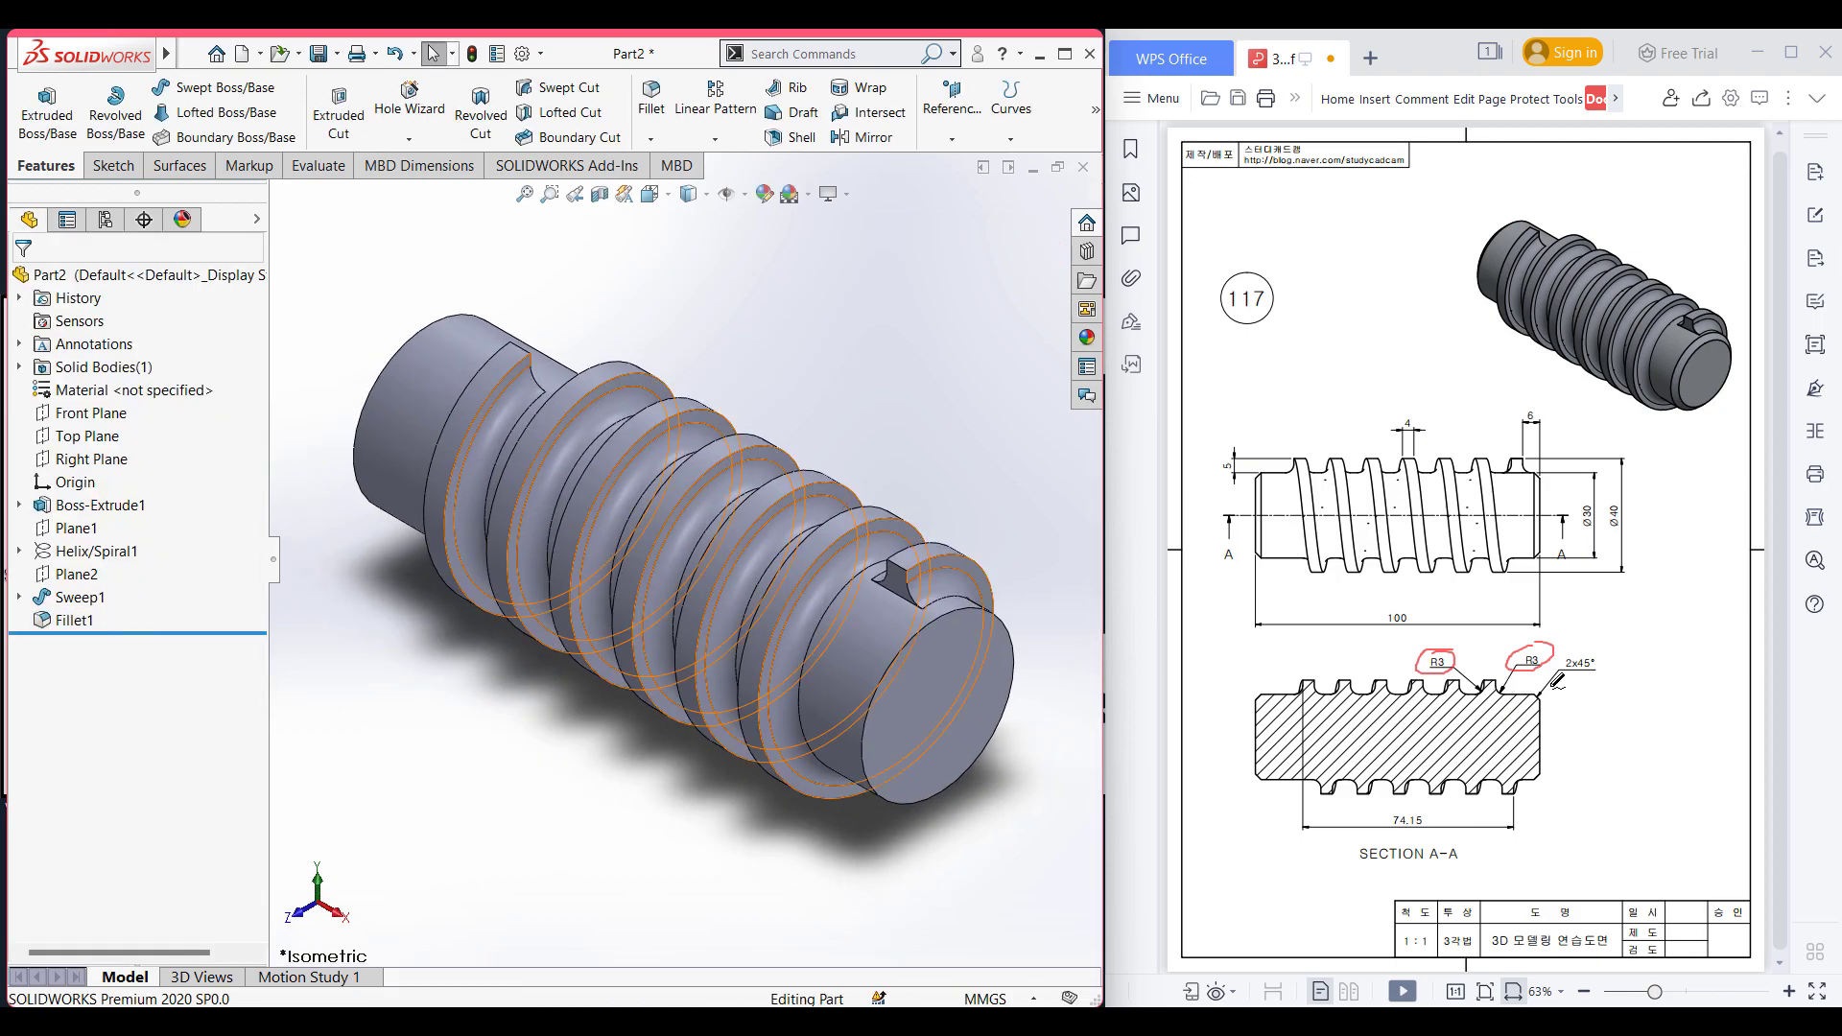
mouse_move(1612, 643)
mouse_down()
mouse_move(1564, 687)
mouse_move(1623, 646)
mouse_up()
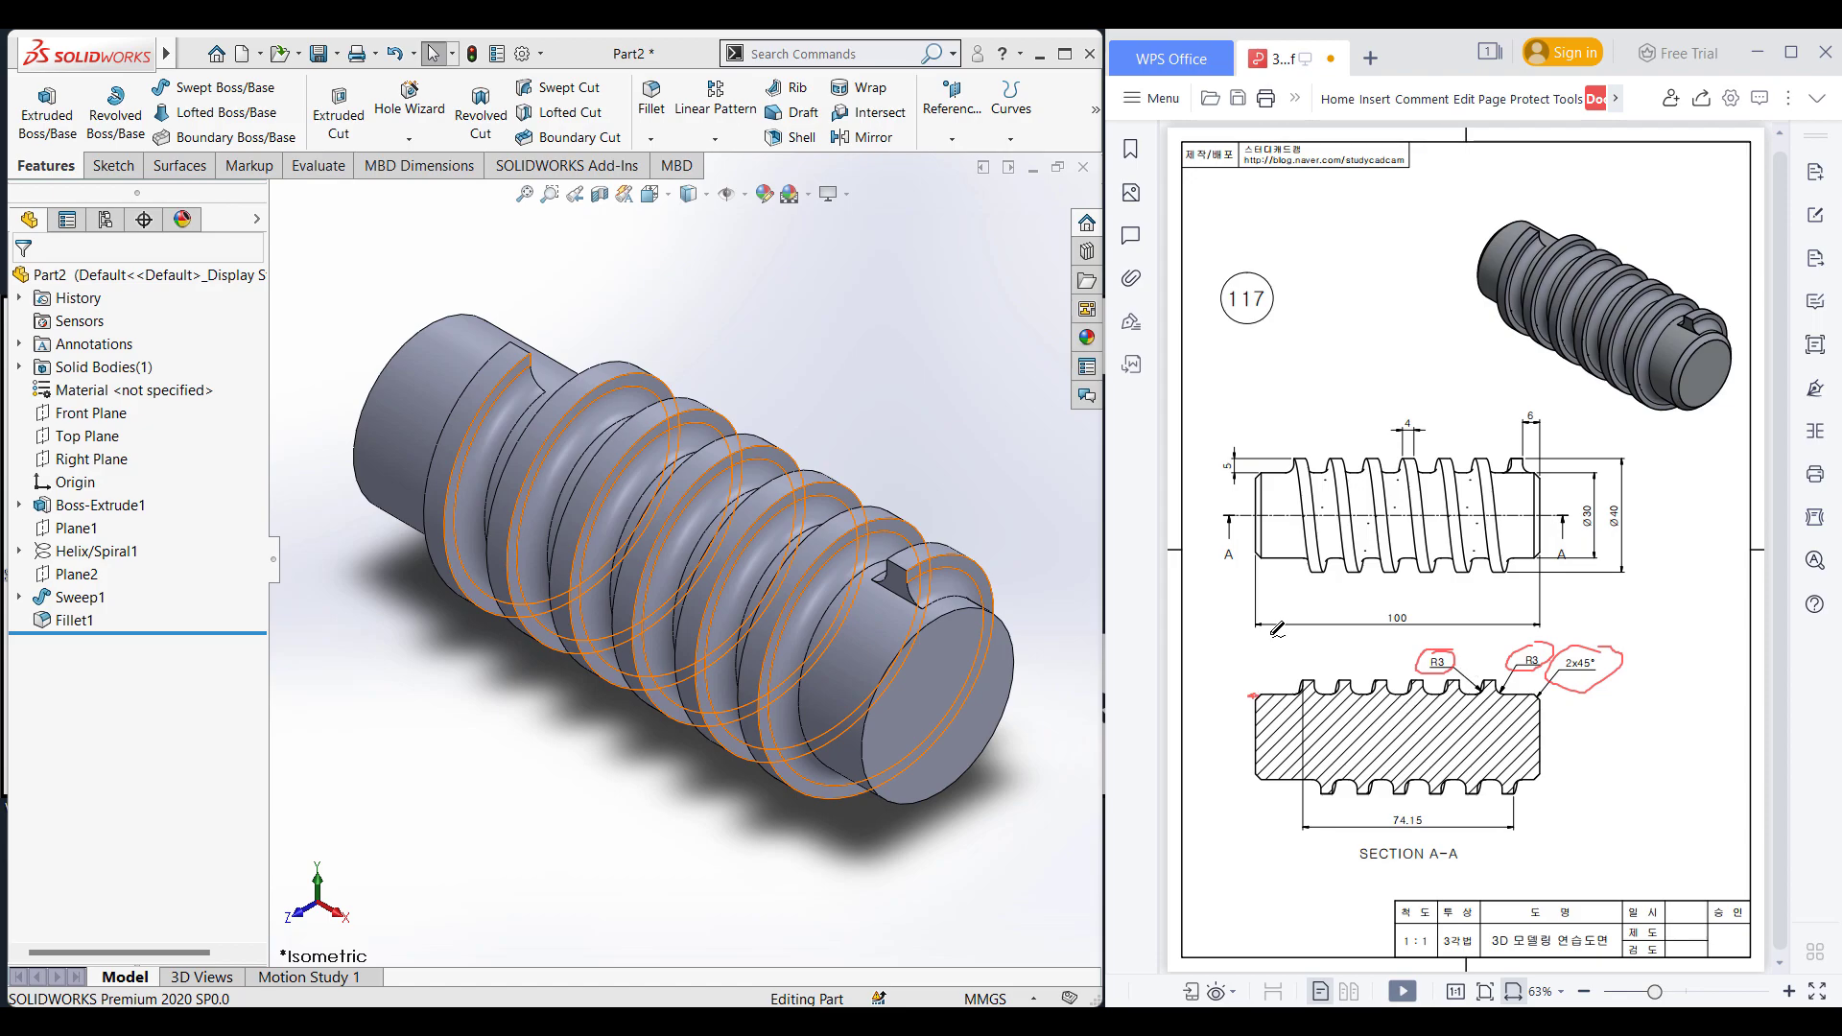
Step: Chamfer the circular edges at both shaft ends at 2 mm × 45° to create Chamfer1
click(802, 440)
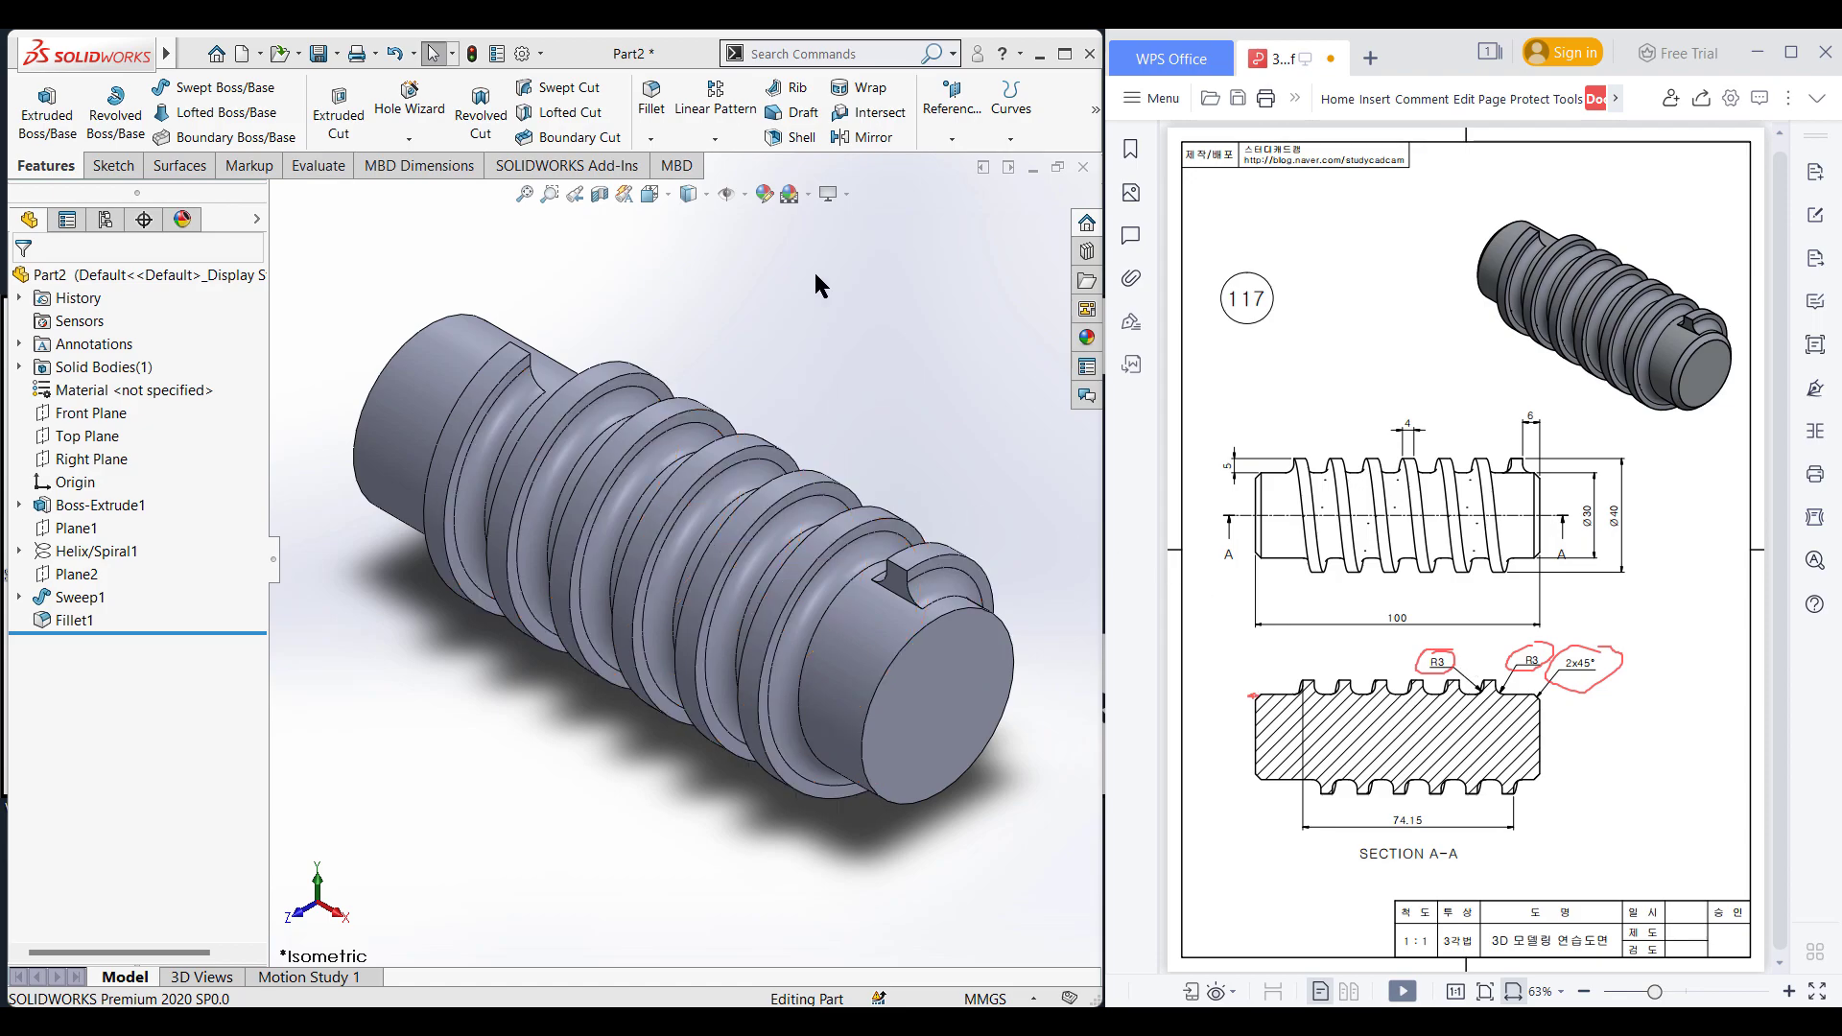
click(652, 139)
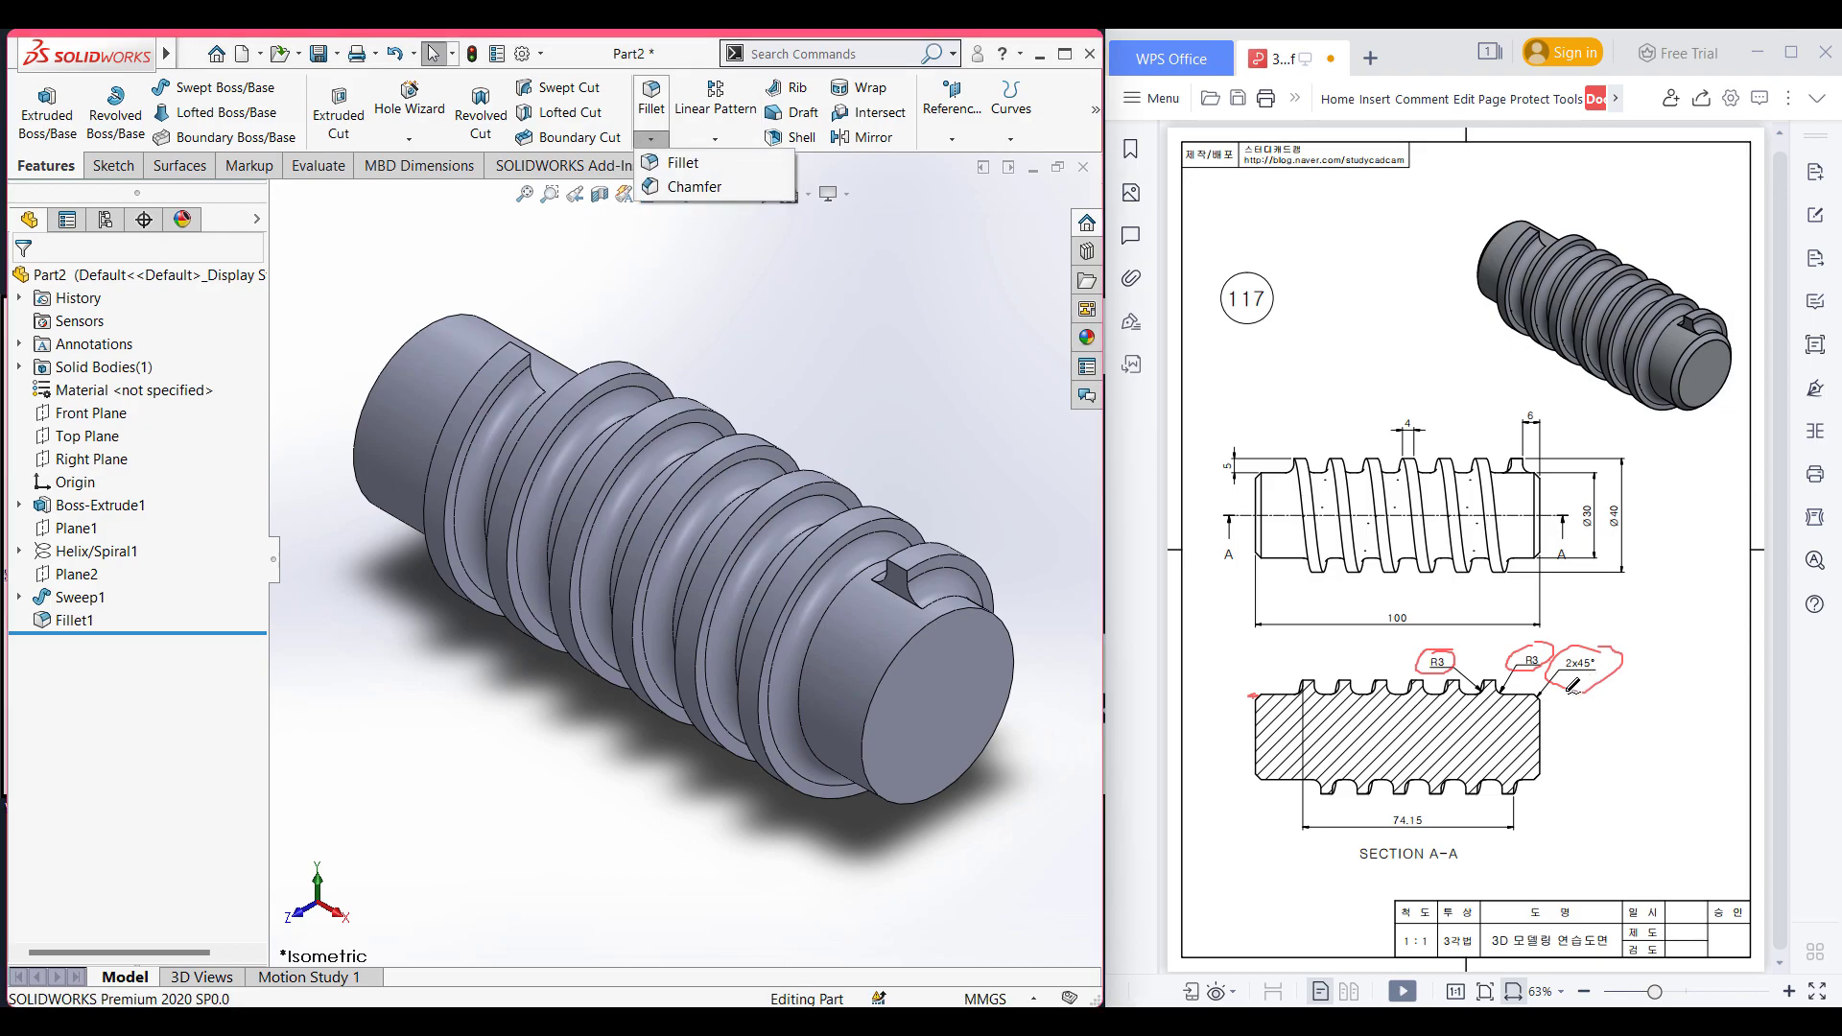
mouse_move(1538, 685)
mouse_down()
mouse_move(1592, 648)
mouse_move(1568, 660)
mouse_move(1579, 689)
mouse_move(1603, 648)
mouse_up()
click(651, 139)
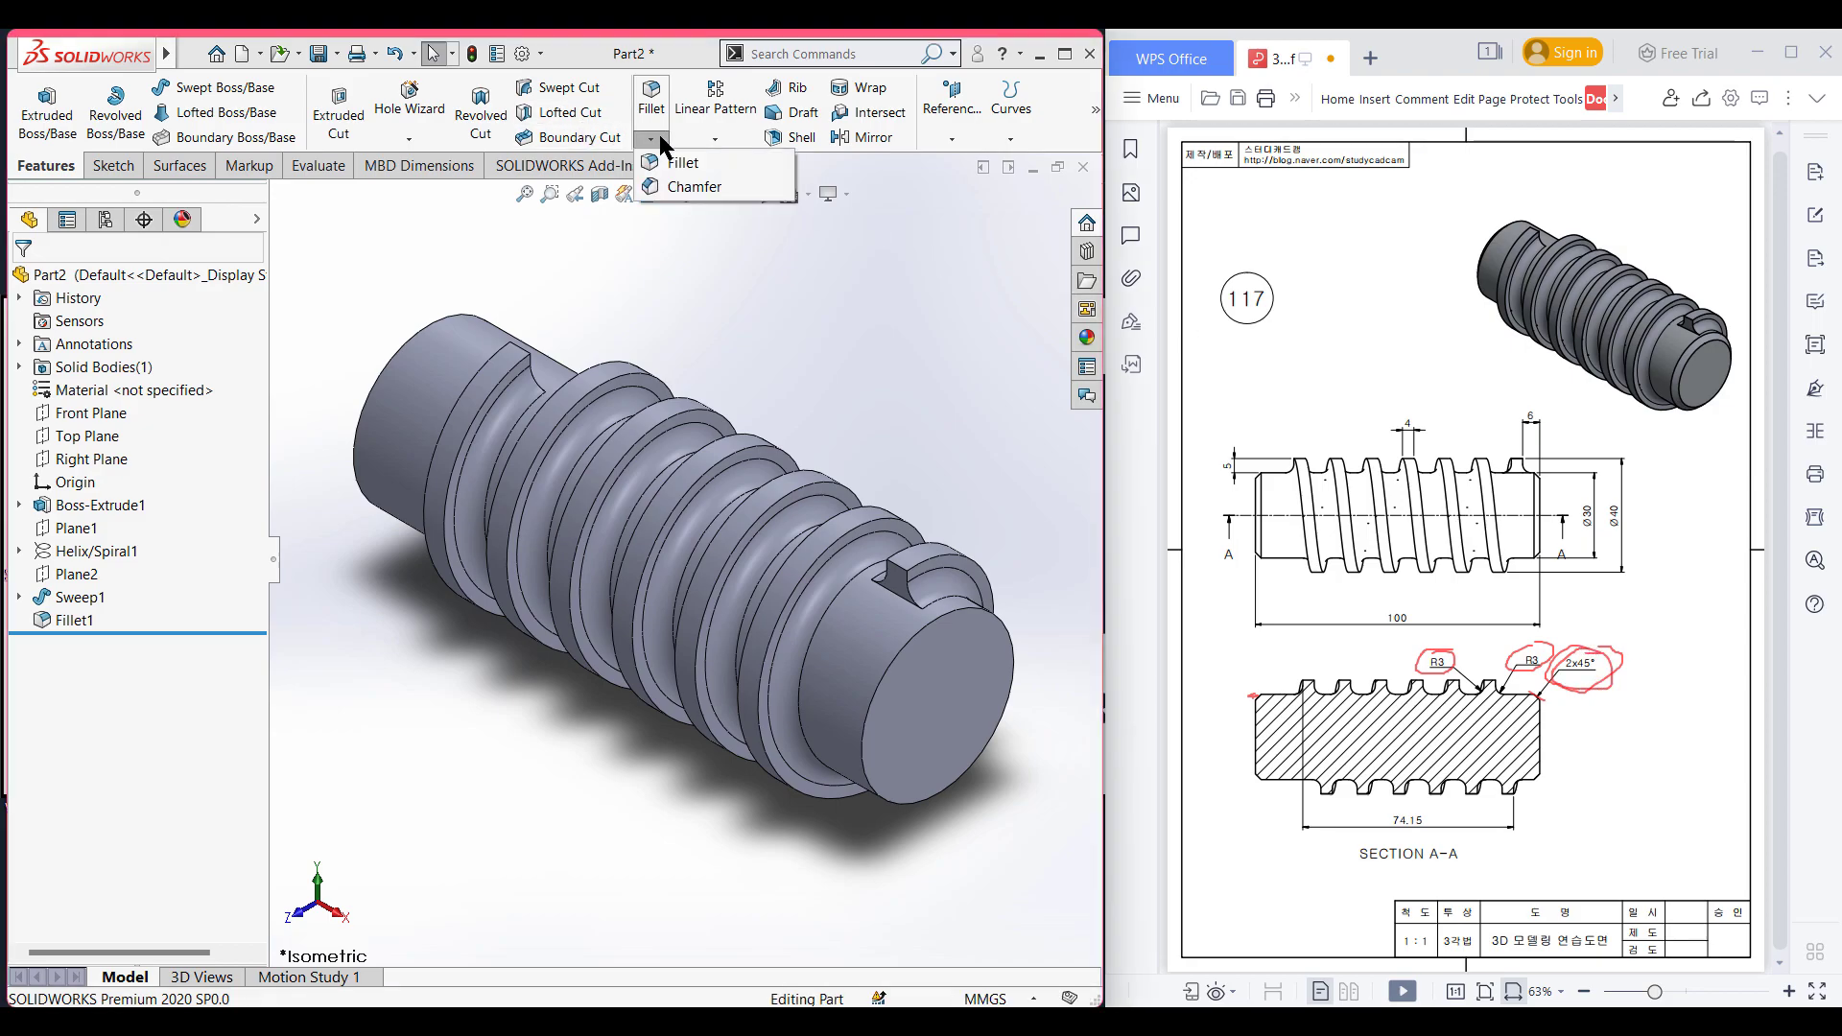
click(693, 187)
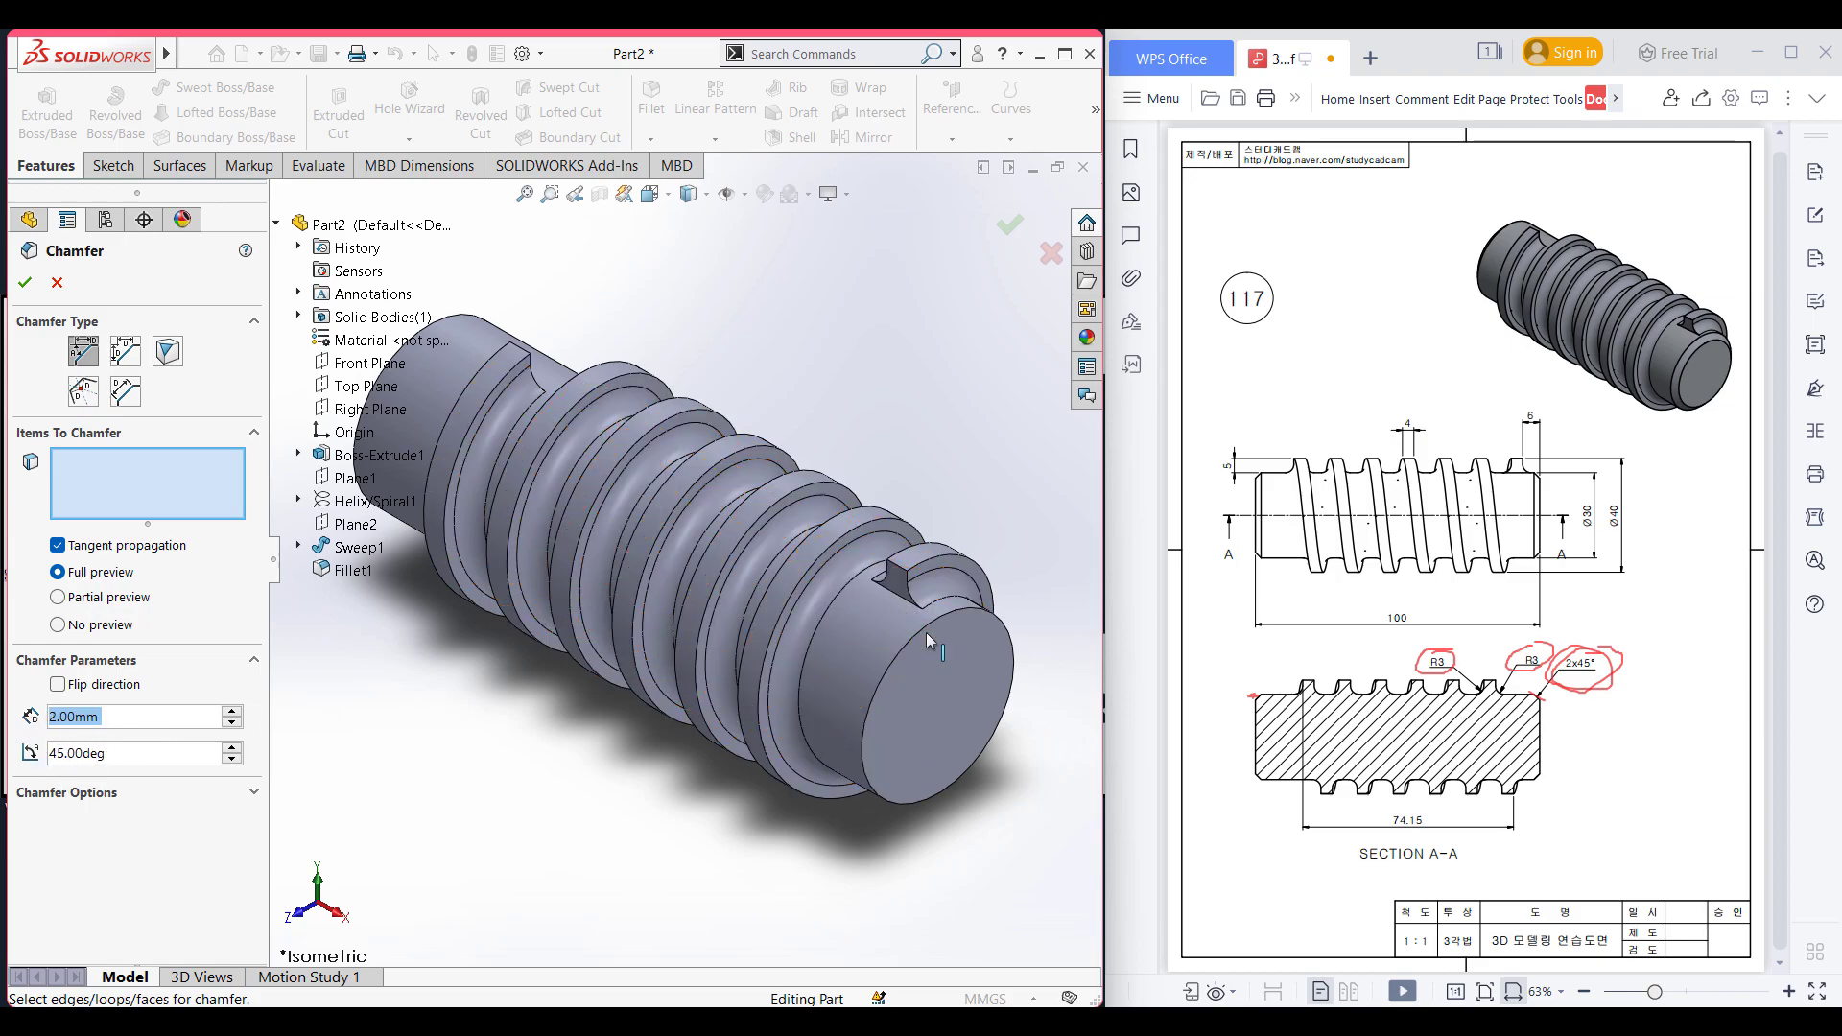
click(888, 642)
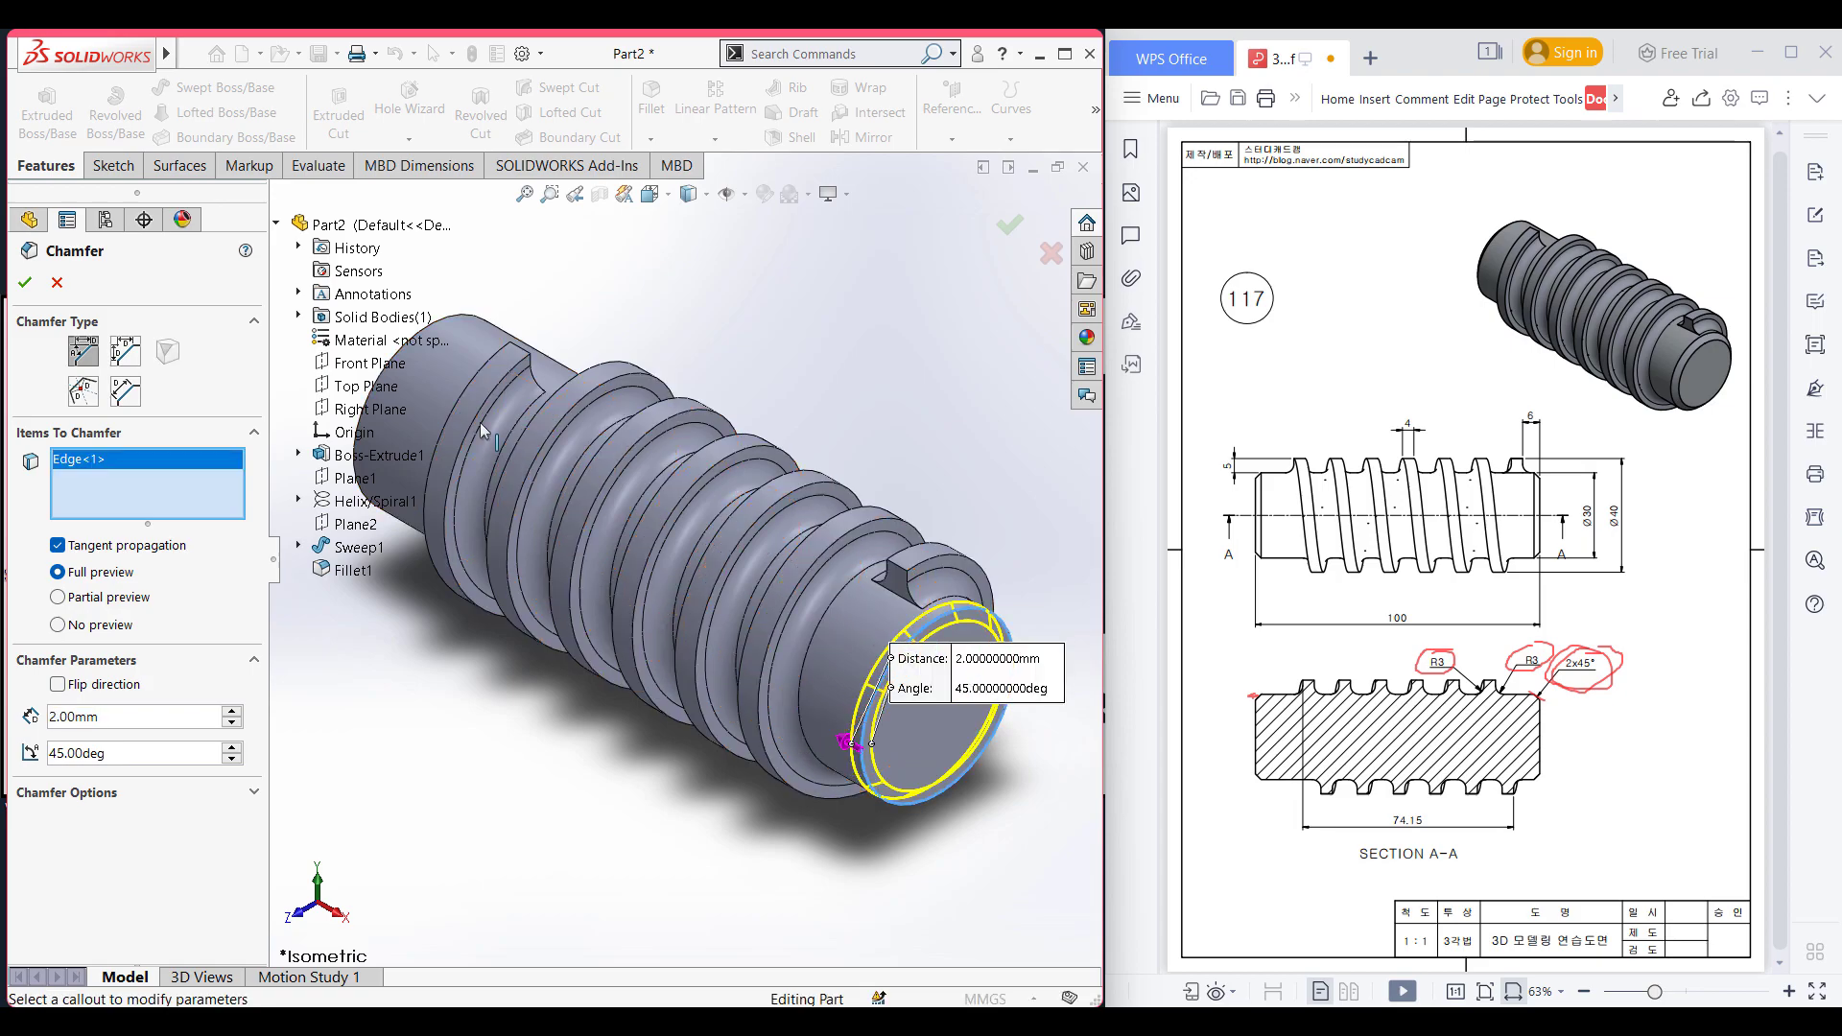
middle_drag(694, 308, 594, 480)
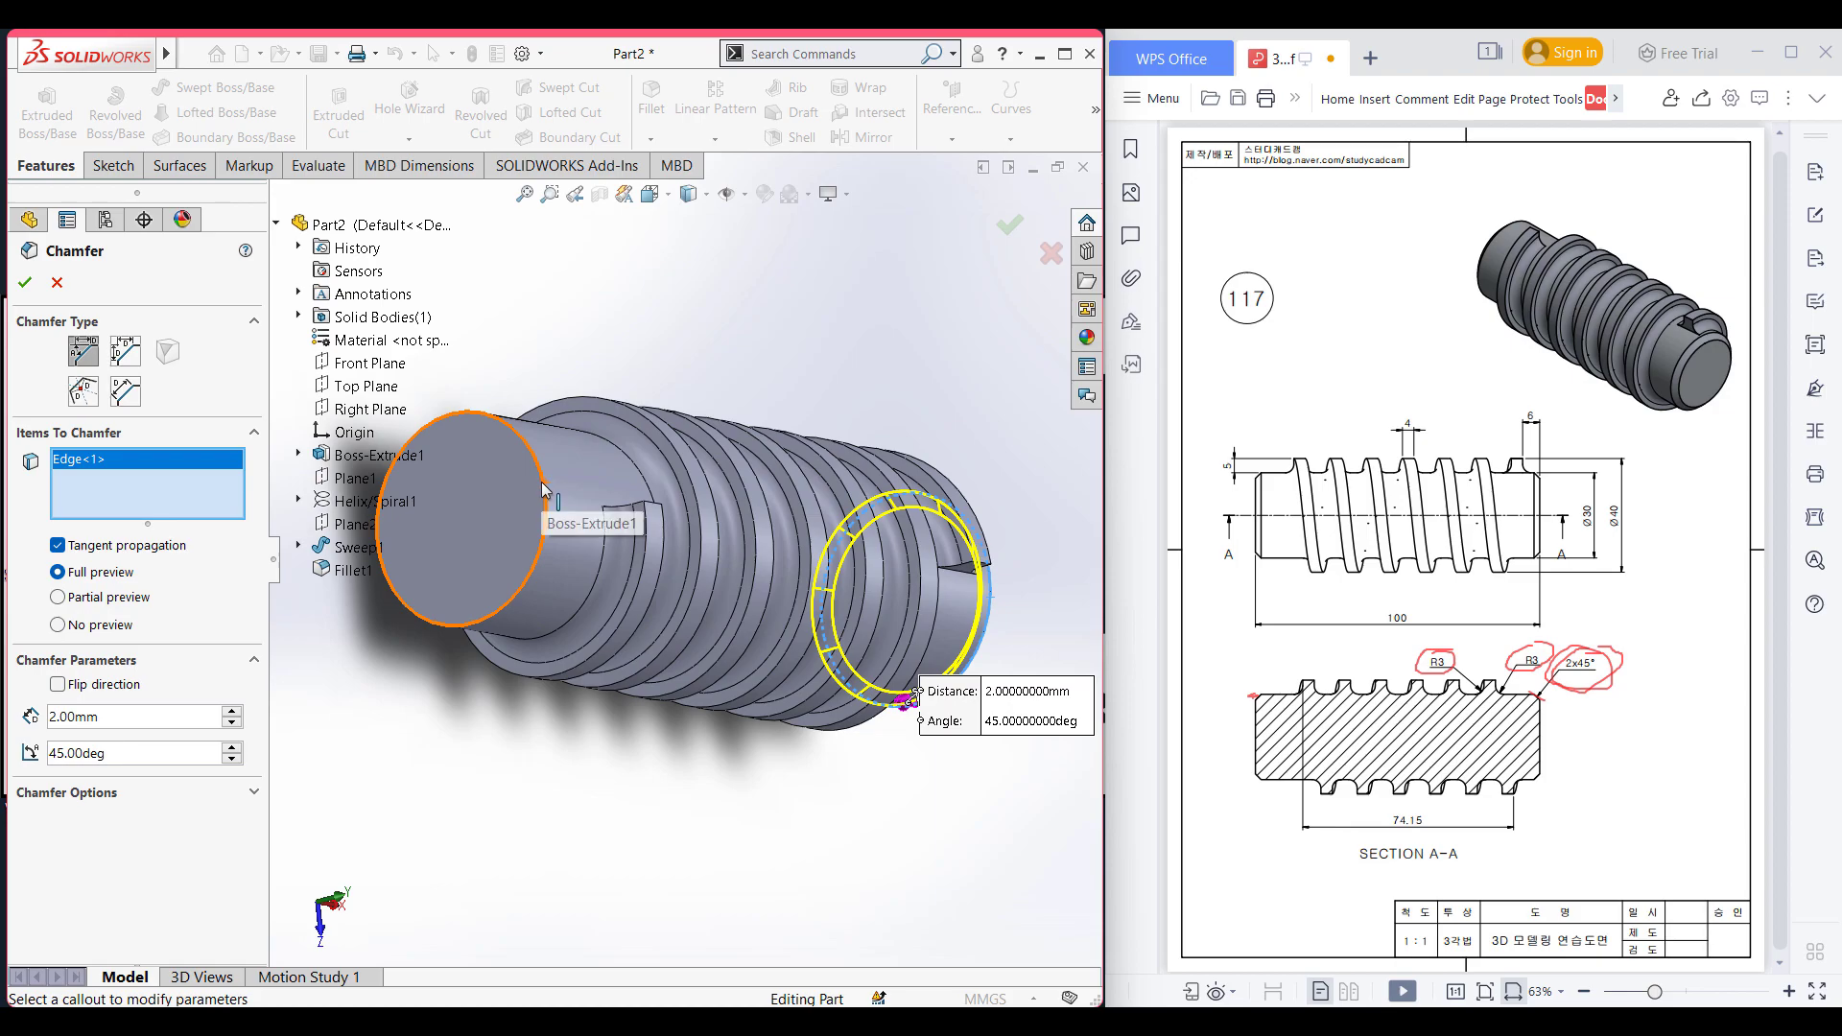
click(547, 489)
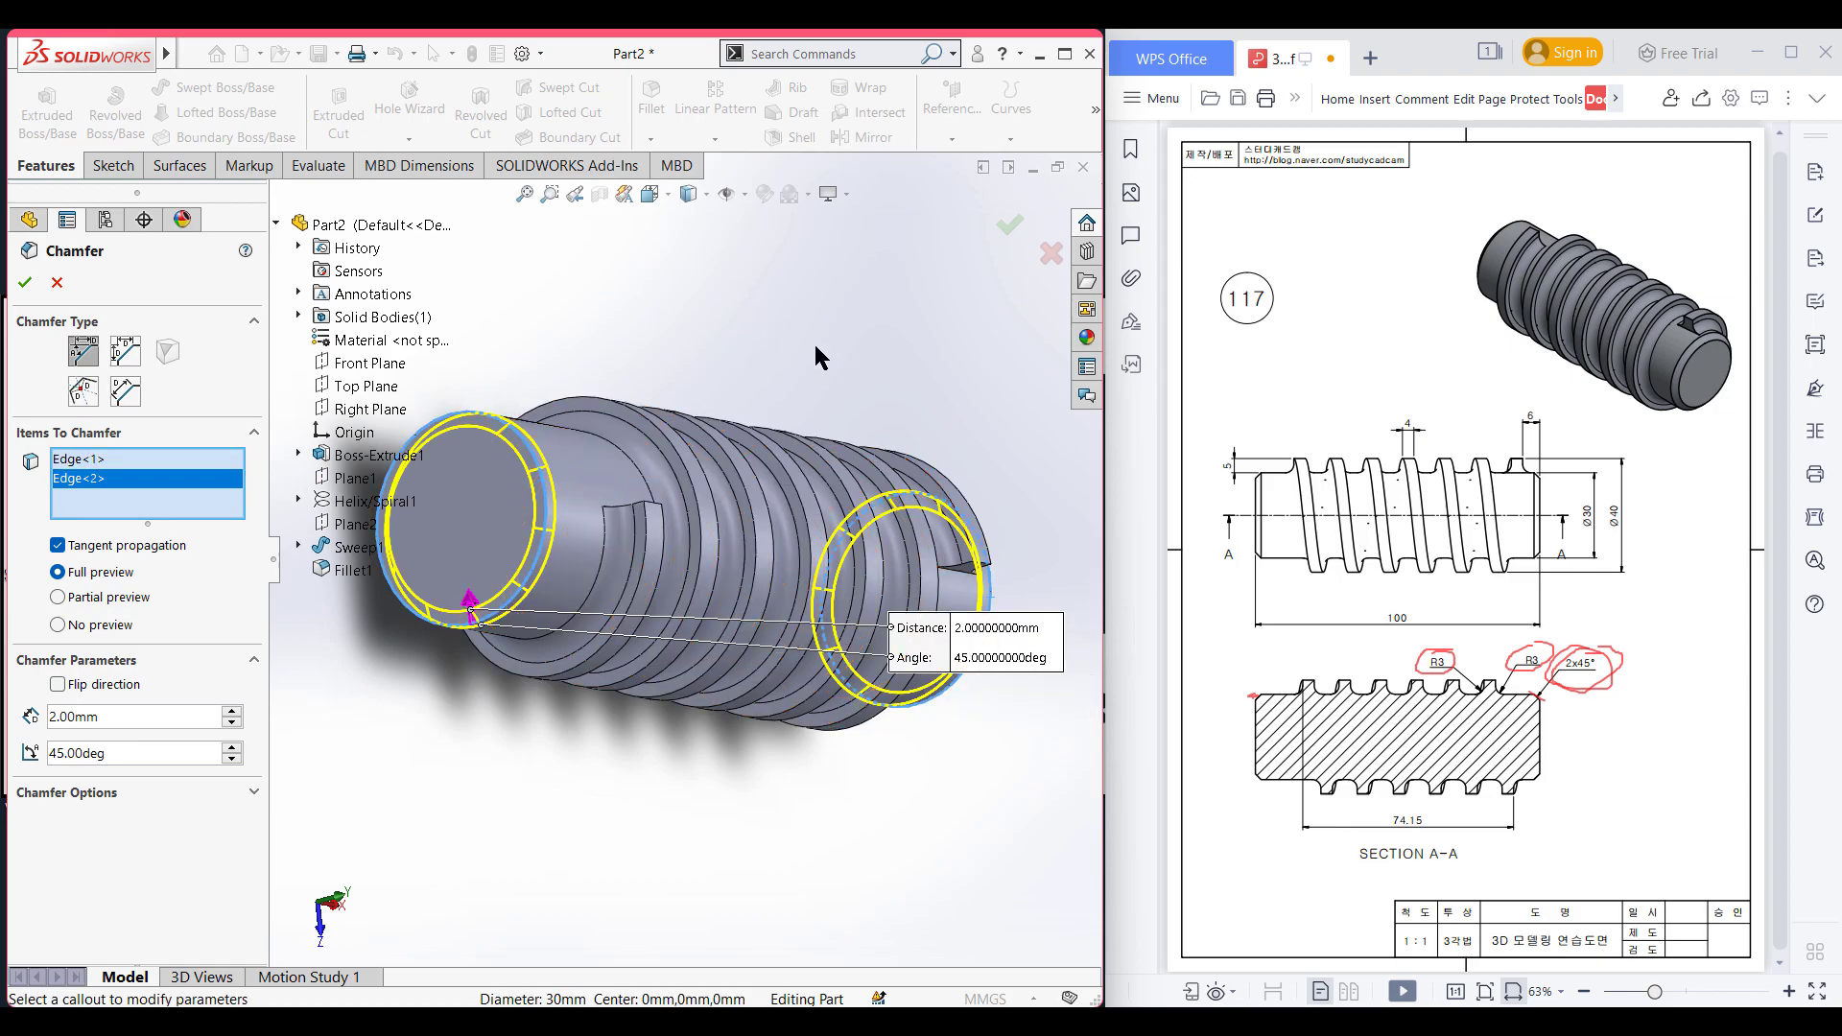
middle_drag(821, 338, 677, 313)
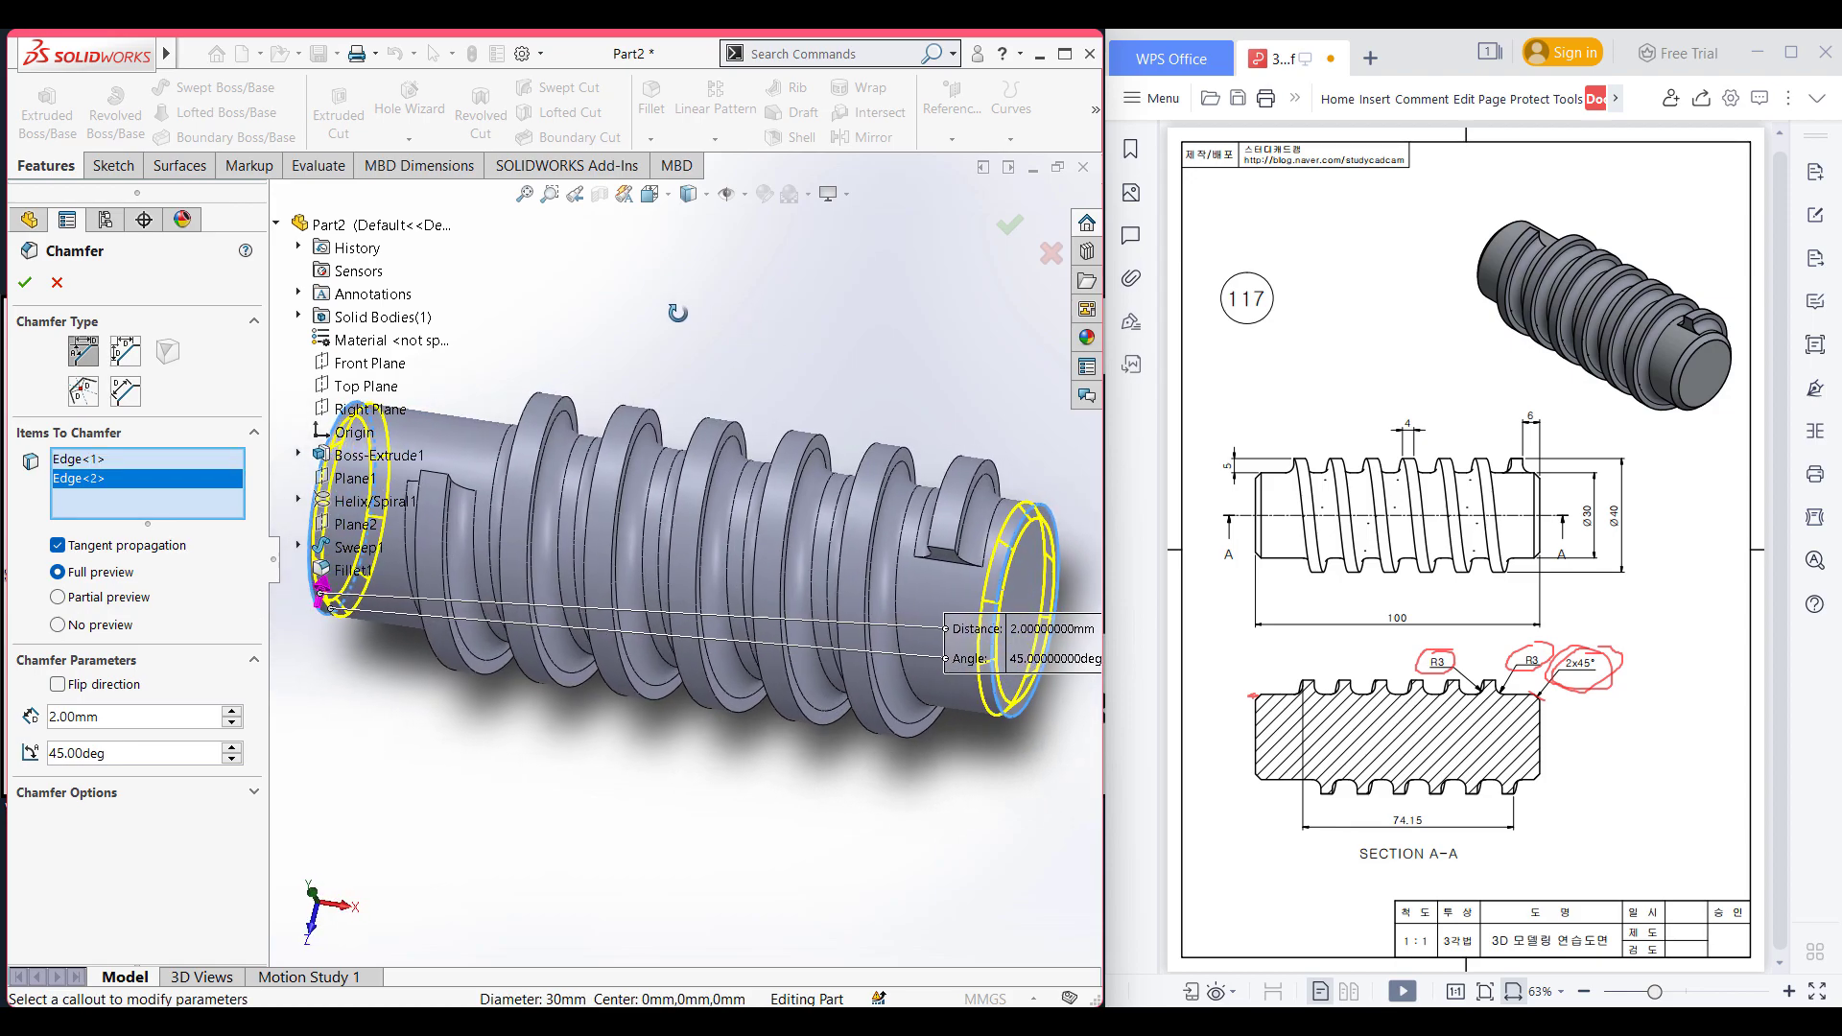
click(25, 282)
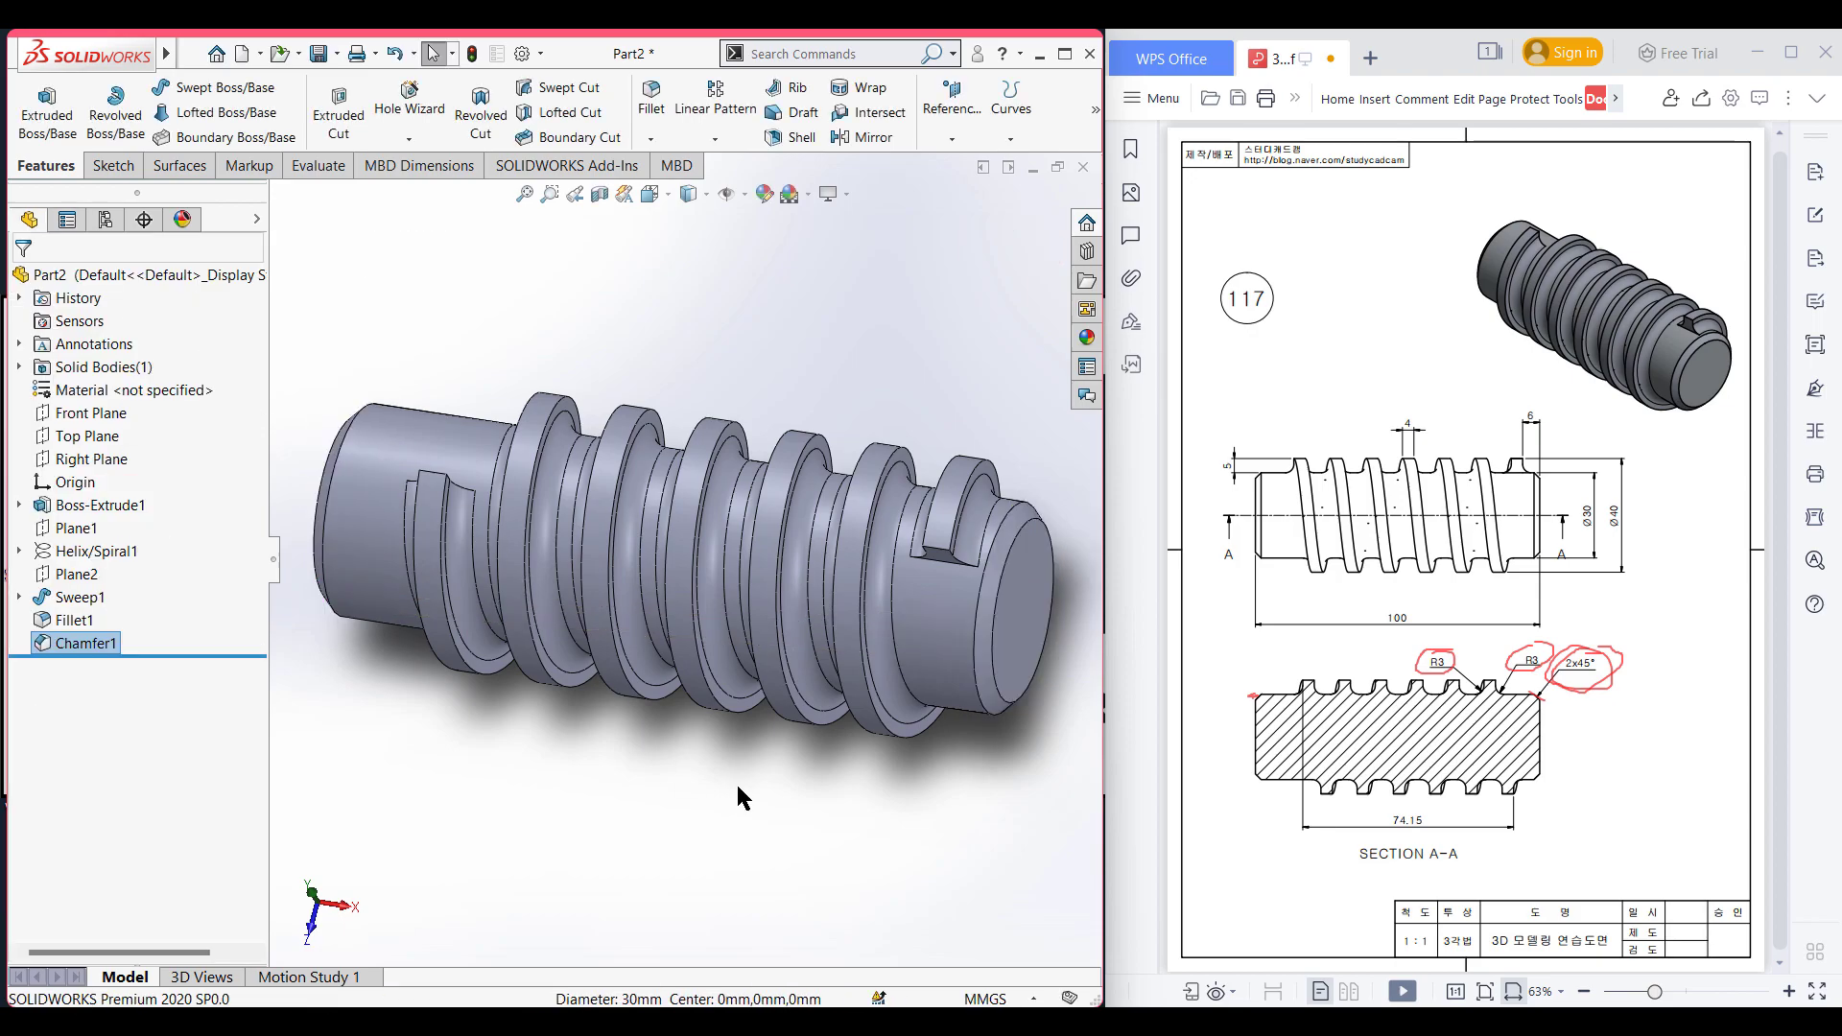
Step: Return the model to isometric view and erase all red ink marks from the drawing
key(ctrl+7)
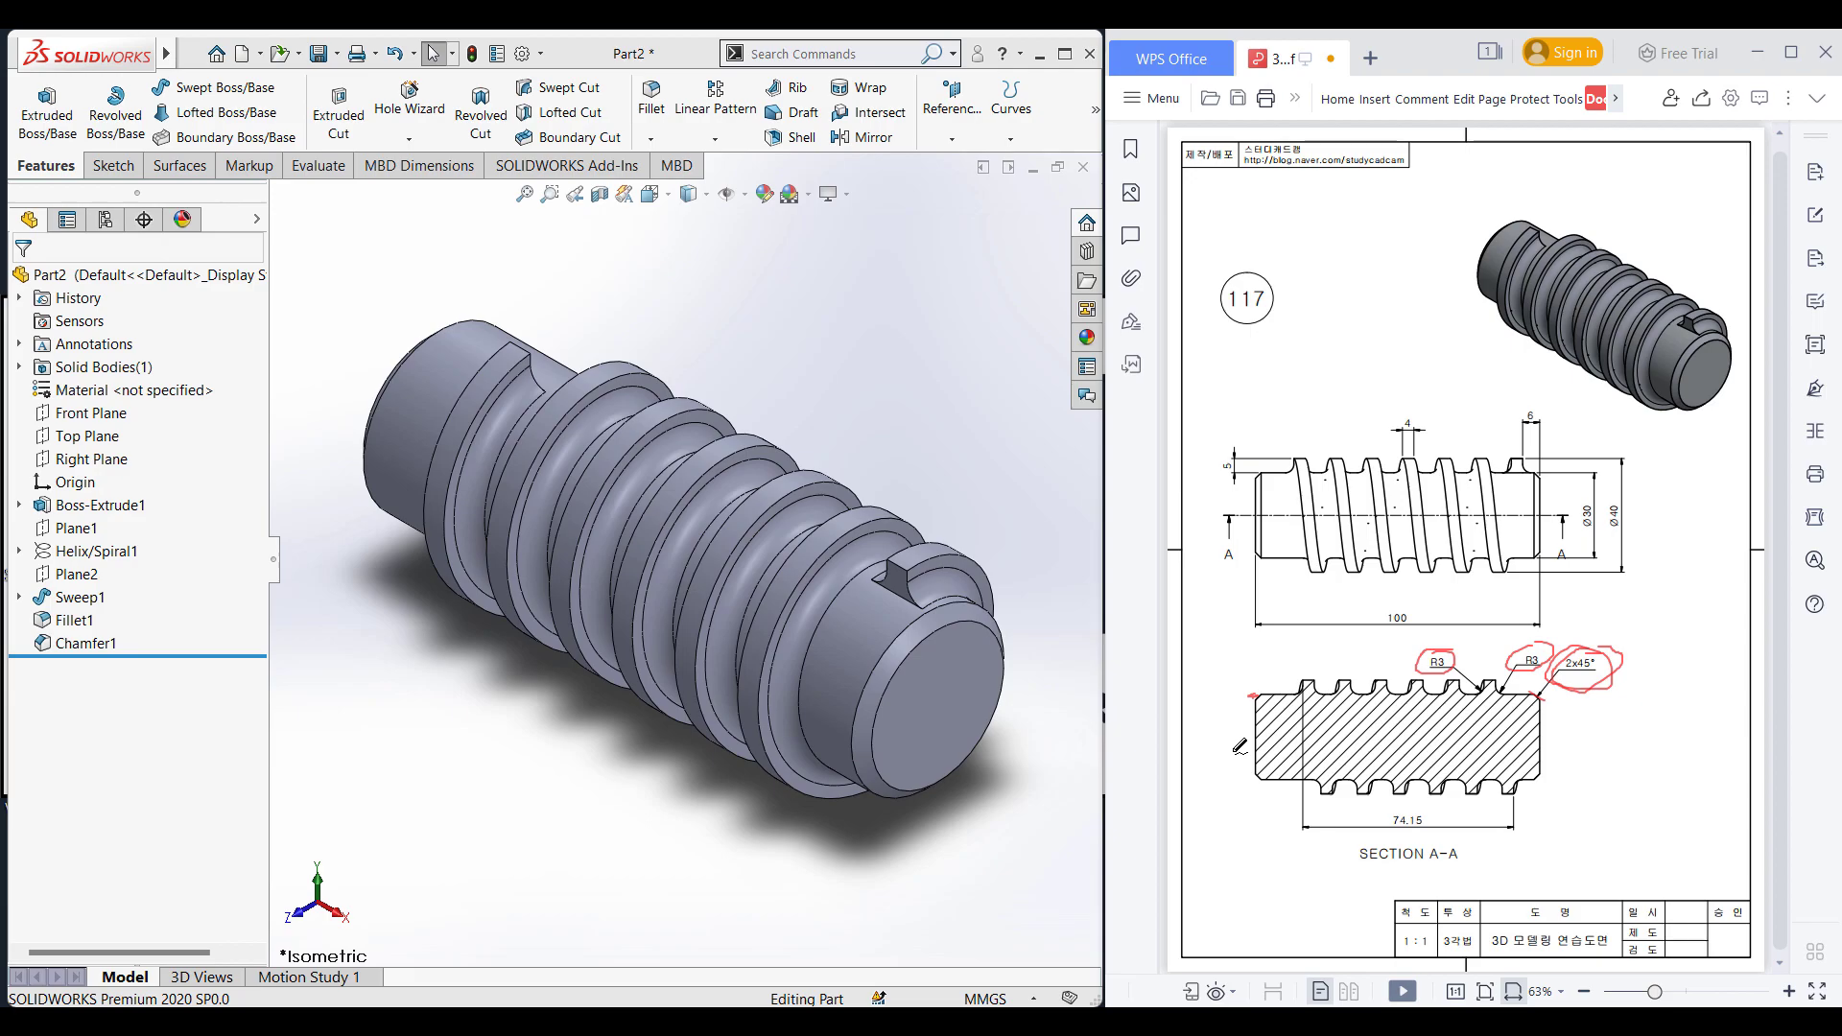
key(e)
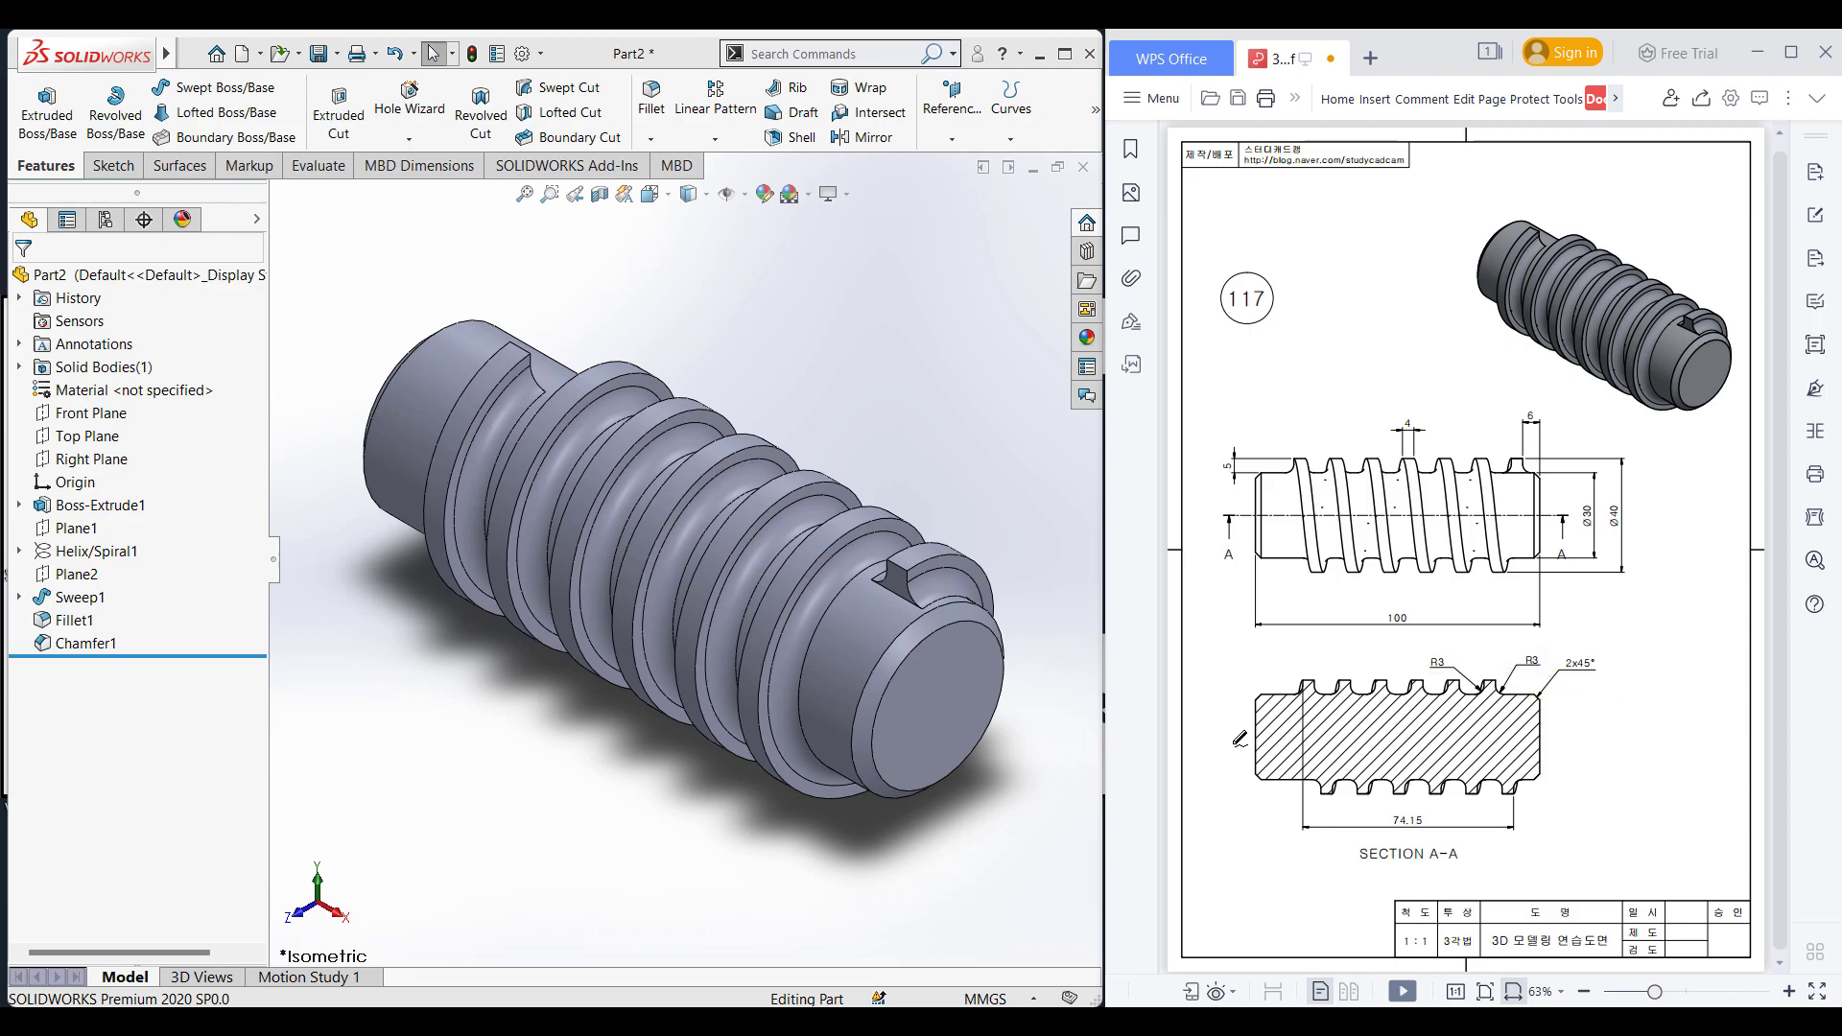